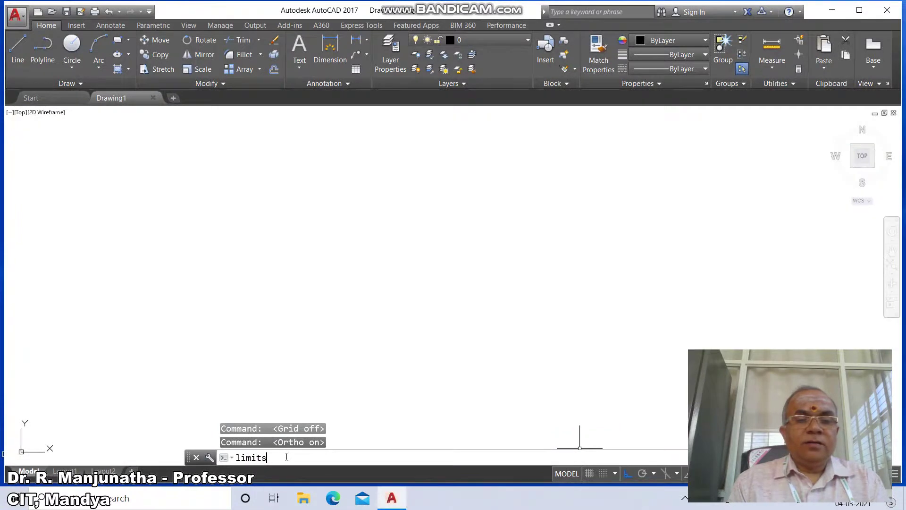
# - Set the model space limits' upper-right corner to 297,210 with the default lower-left corner, and zoom to the whole drawing area
pyautogui.press('Return')
pyautogui.press('Return')
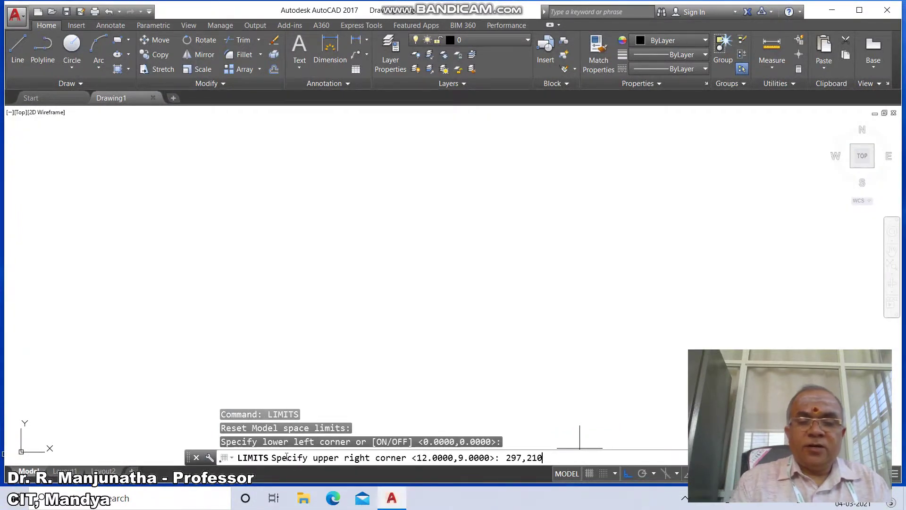
pyautogui.press('Return')
pyautogui.write('z')
pyautogui.press('Return')
pyautogui.write('a')
pyautogui.press('Return')
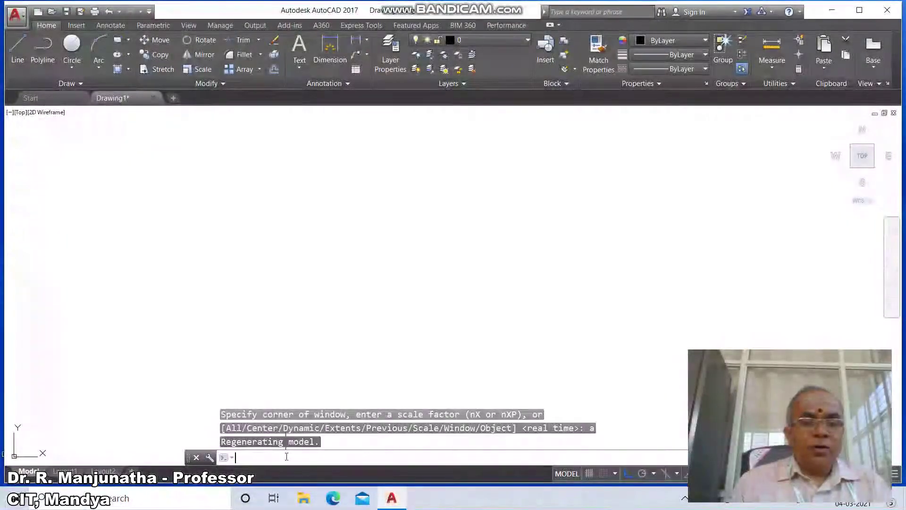
# - Draw a horizontal base line about 411 units long and a vertical line rising from its right end
pyautogui.write('l')
pyautogui.press('Return')
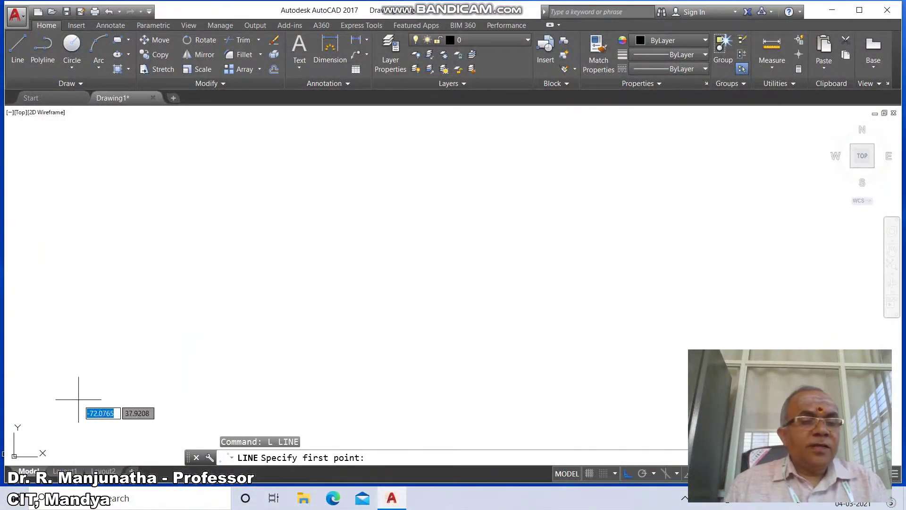
pyautogui.click(61, 395)
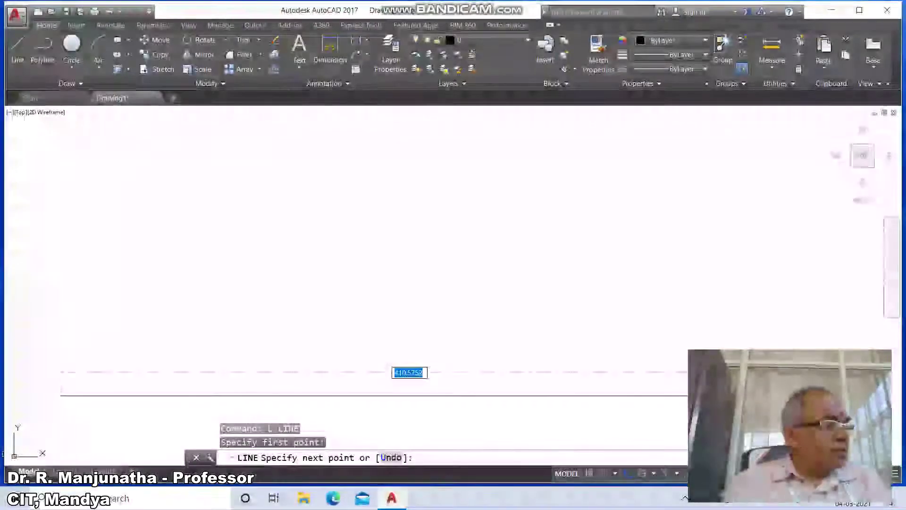
pyautogui.click(758, 395)
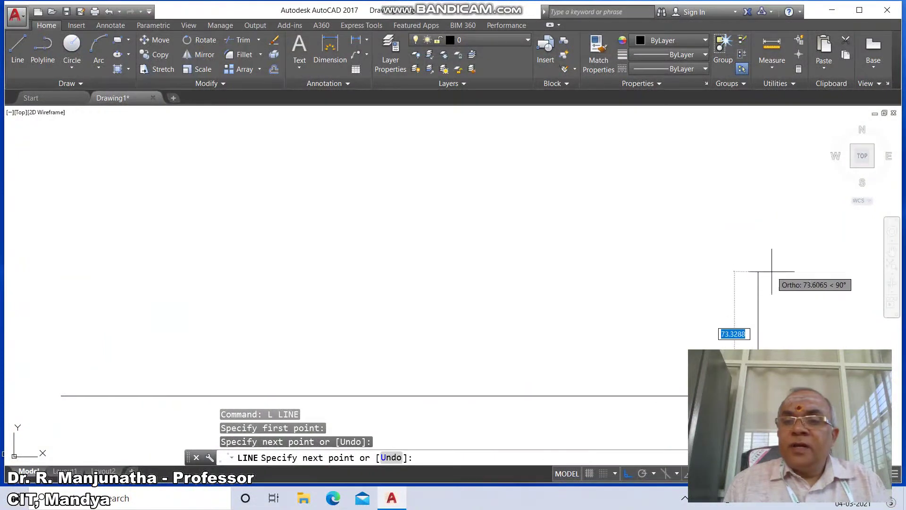
pyautogui.click(757, 109)
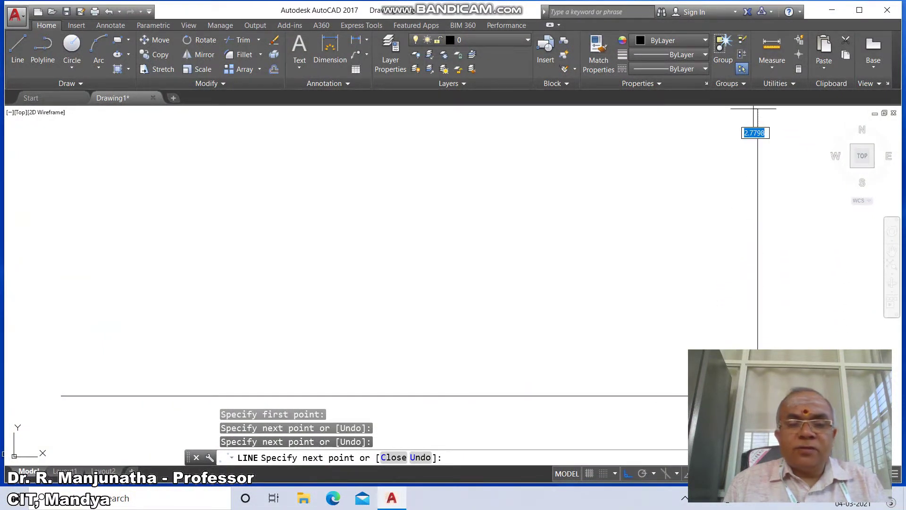
pyautogui.press('Return')
# - Offset the vertical line 297 units to the left
pyautogui.write('o')
pyautogui.press('Return')
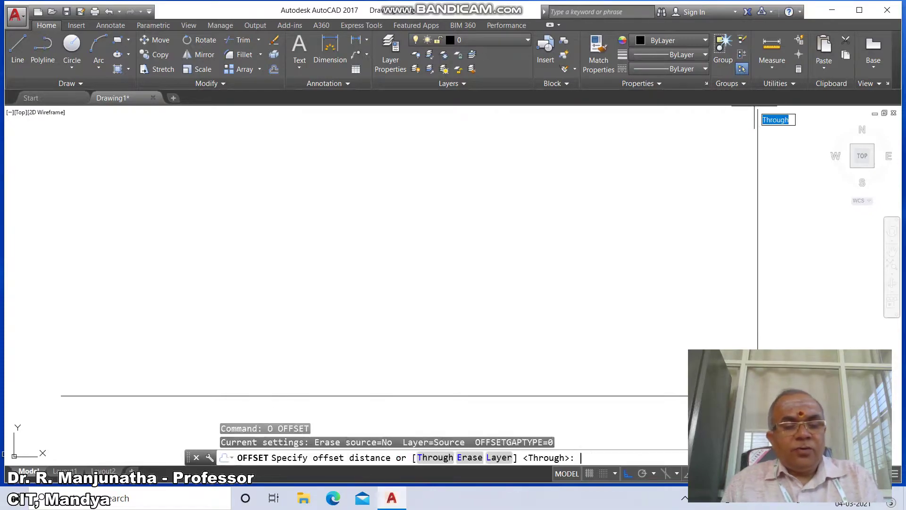
pyautogui.write('297')
pyautogui.press('Return')
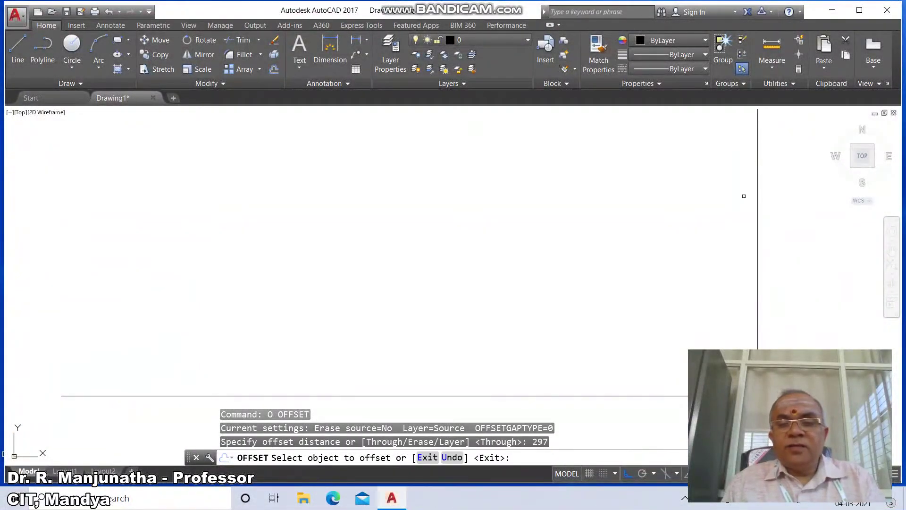
pyautogui.click(756, 238)
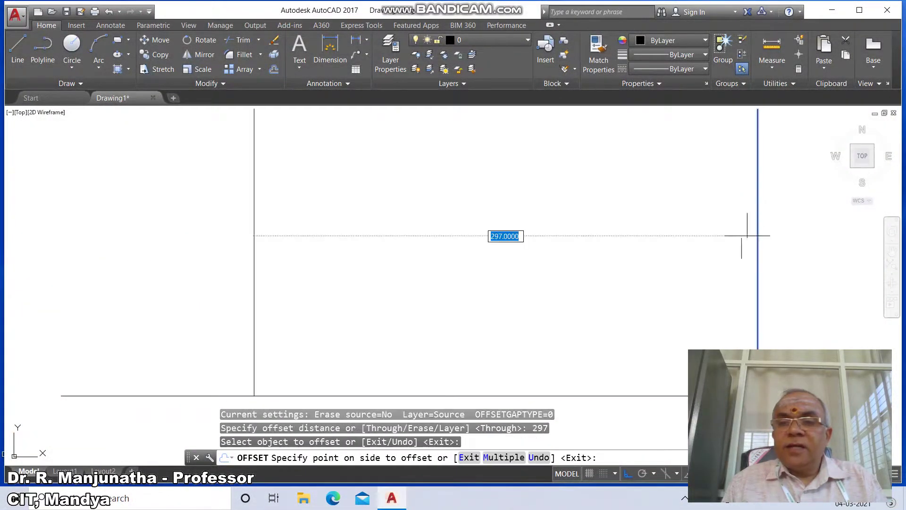
pyautogui.click(669, 238)
pyautogui.press('Return')
# - Offset the horizontal base line 210 units upward
pyautogui.press('Return')
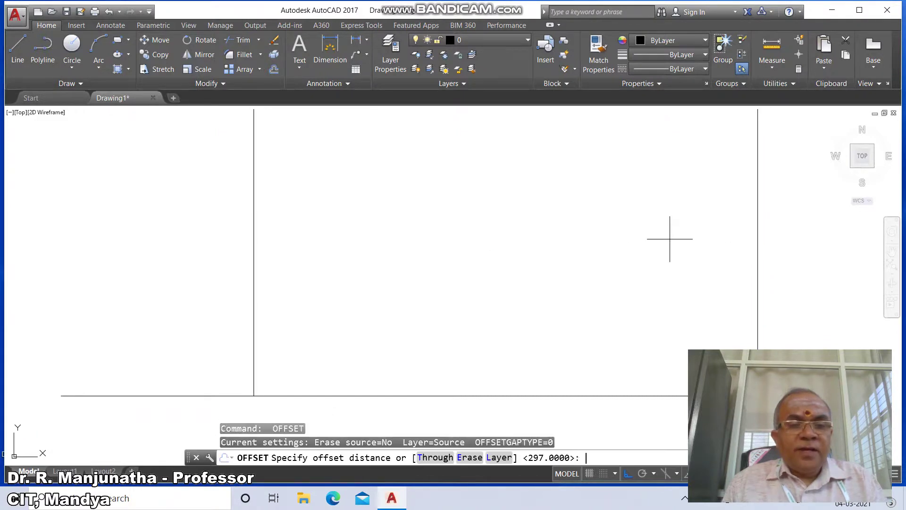
pyautogui.write('210')
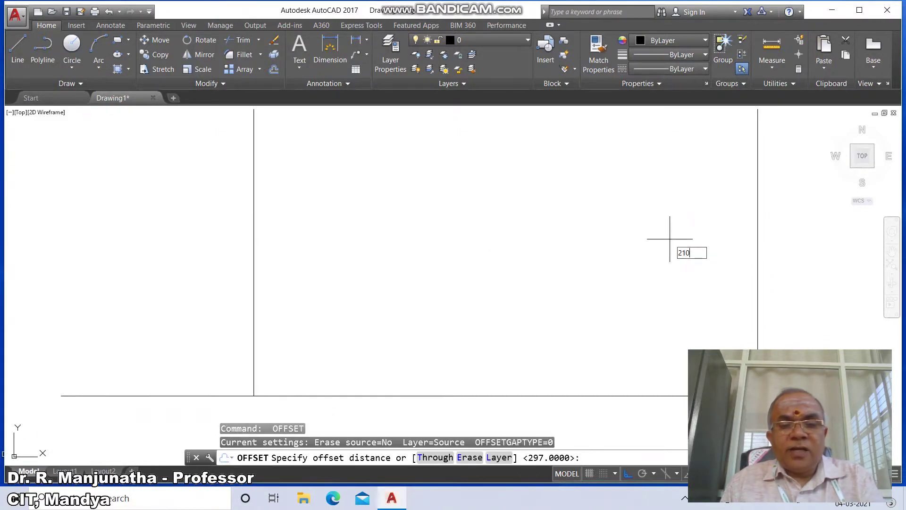
pyautogui.press('Return')
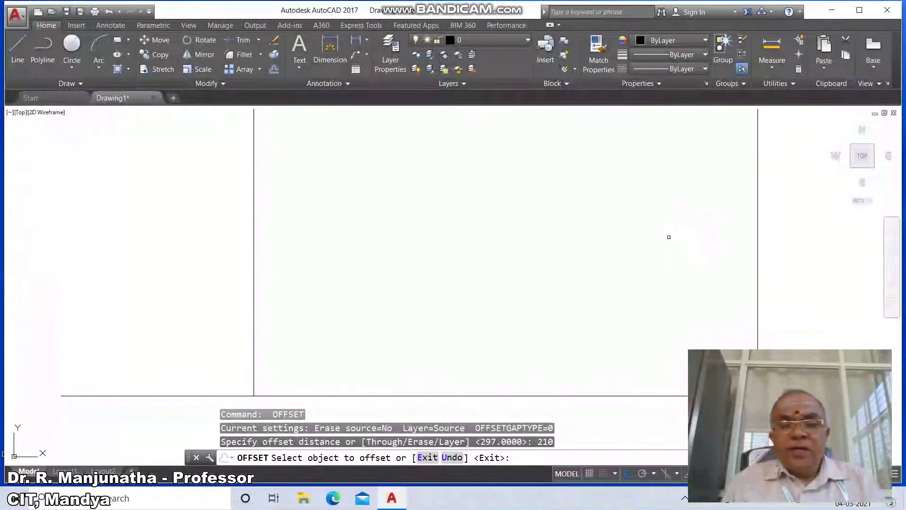
pyautogui.click(509, 396)
pyautogui.click(507, 341)
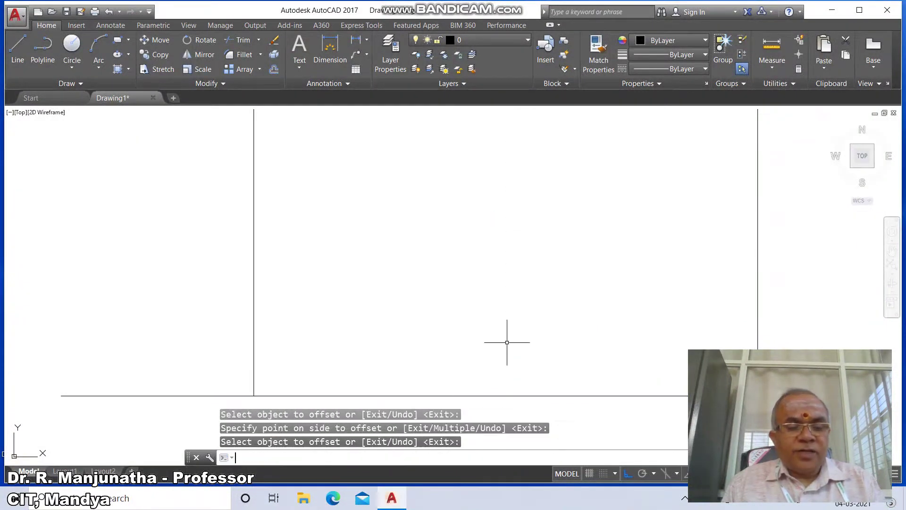
# - Fillet the left vertical line and the base line with zero radius into a sharp lower-left corner
pyautogui.write('z')
pyautogui.press('Return')
pyautogui.write('e')
pyautogui.press('Return')
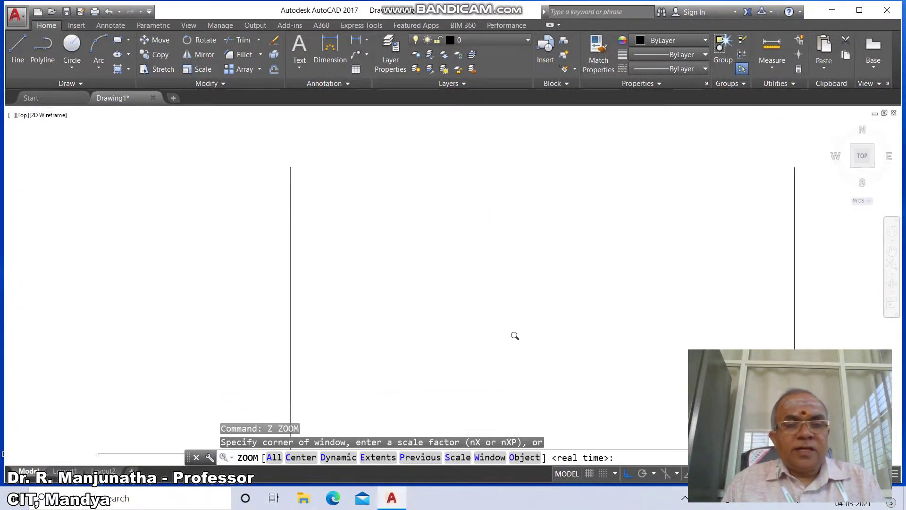
pyautogui.press('Return')
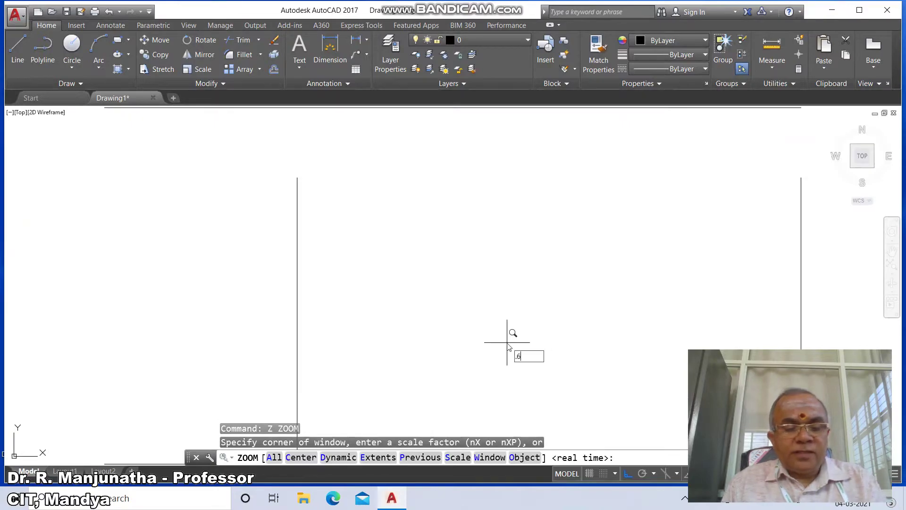
pyautogui.write('.6x')
pyautogui.press('Return')
pyautogui.write('f')
pyautogui.press('Return')
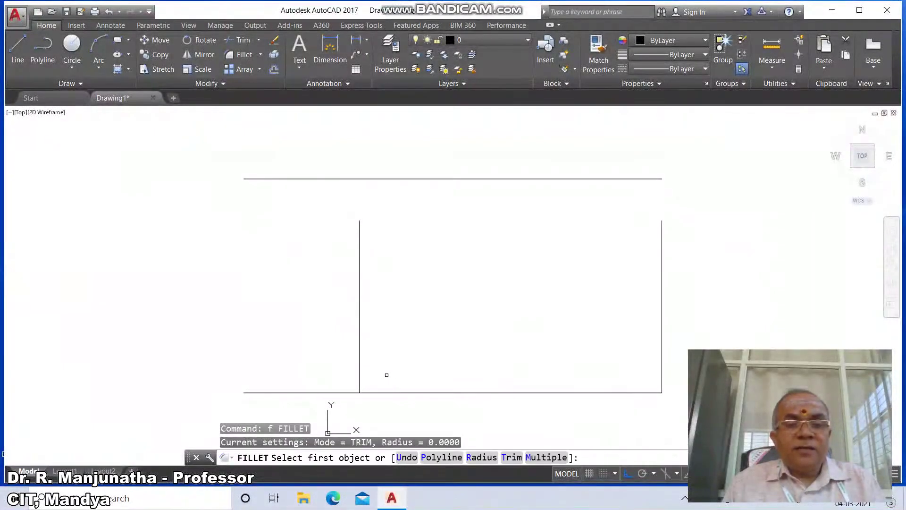
pyautogui.click(360, 378)
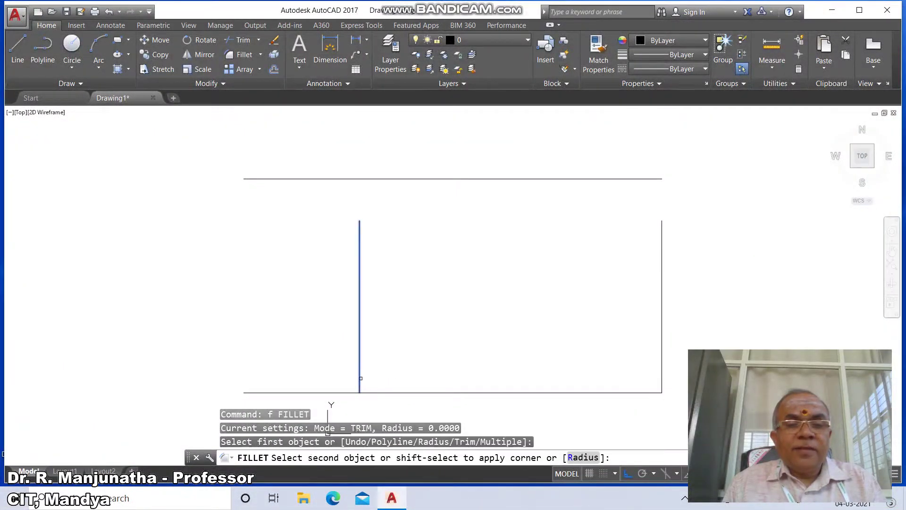
pyautogui.click(379, 392)
# - Close the sheet border by filleting its upper-left and upper-right corners with zero radius
pyautogui.press('Return')
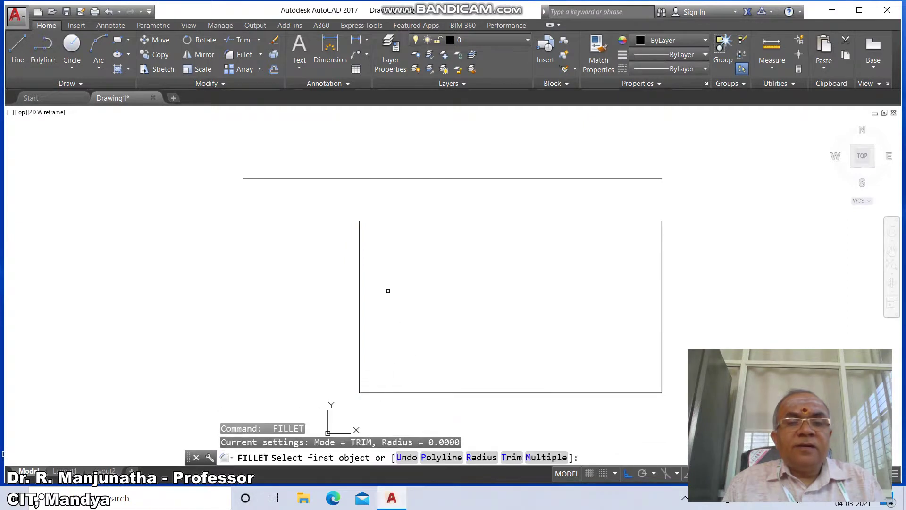
pyautogui.click(361, 251)
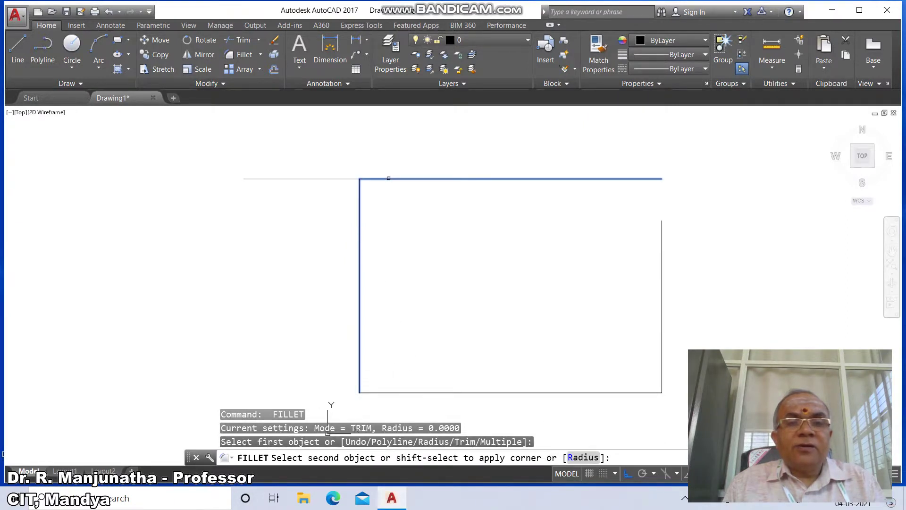
pyautogui.click(391, 178)
pyautogui.press('Return')
pyautogui.click(602, 178)
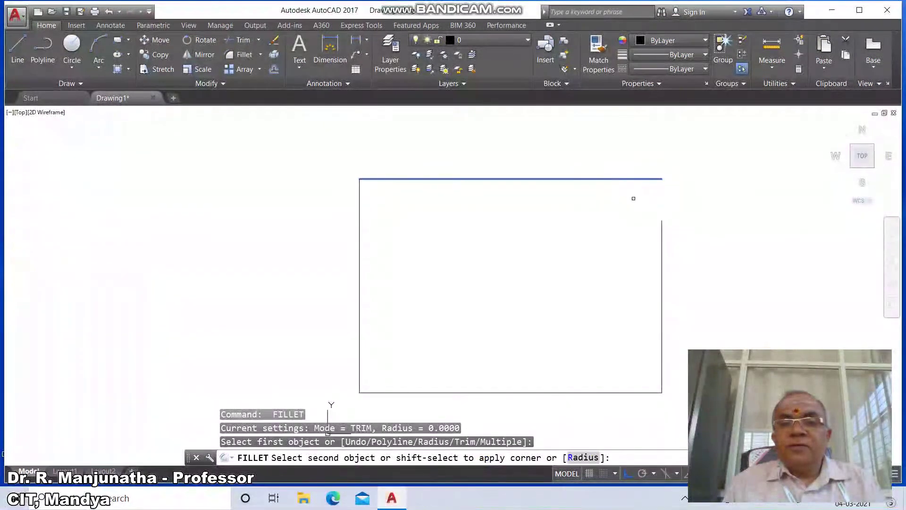
pyautogui.click(660, 224)
# - Start single-line text just inside the border's upper-left corner with a height of 4 and a rotation of 0
pyautogui.write('z')
pyautogui.press('Return')
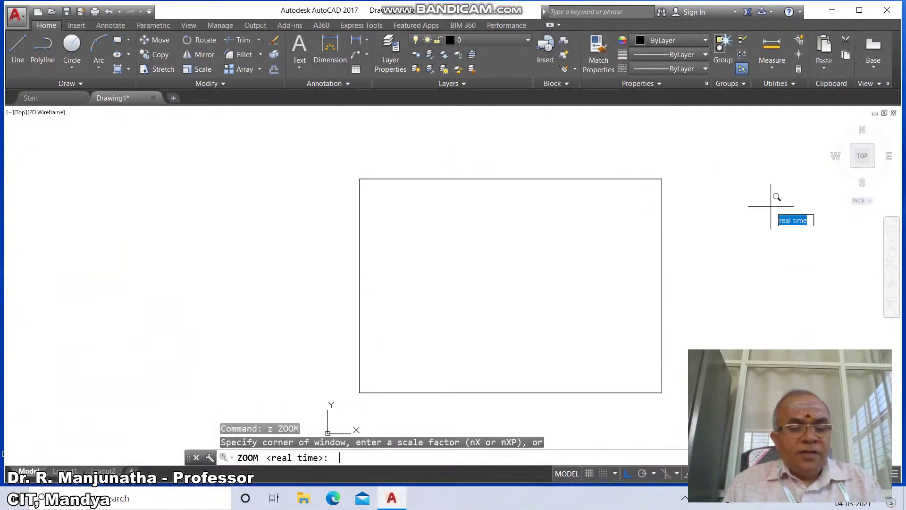
pyautogui.write('w')
pyautogui.press('Return')
pyautogui.click(350, 170)
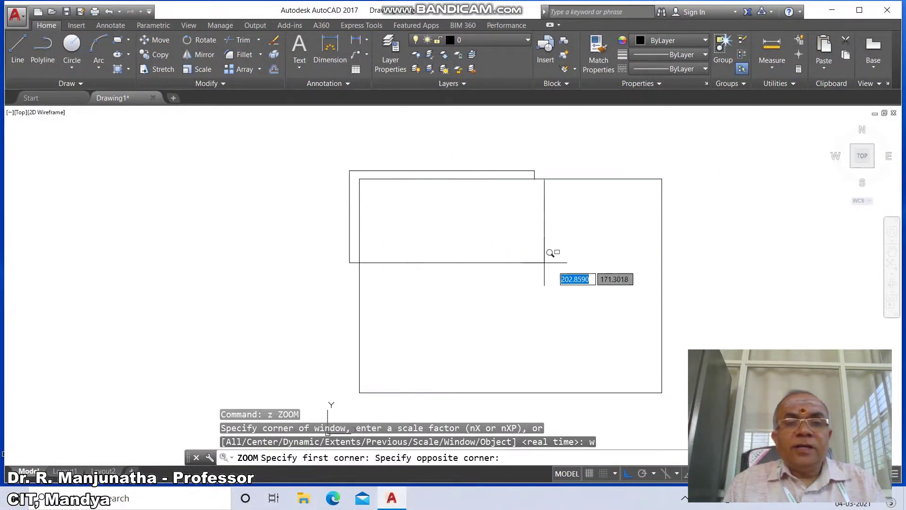
pyautogui.click(697, 313)
pyautogui.write('dt')
pyautogui.press('Return')
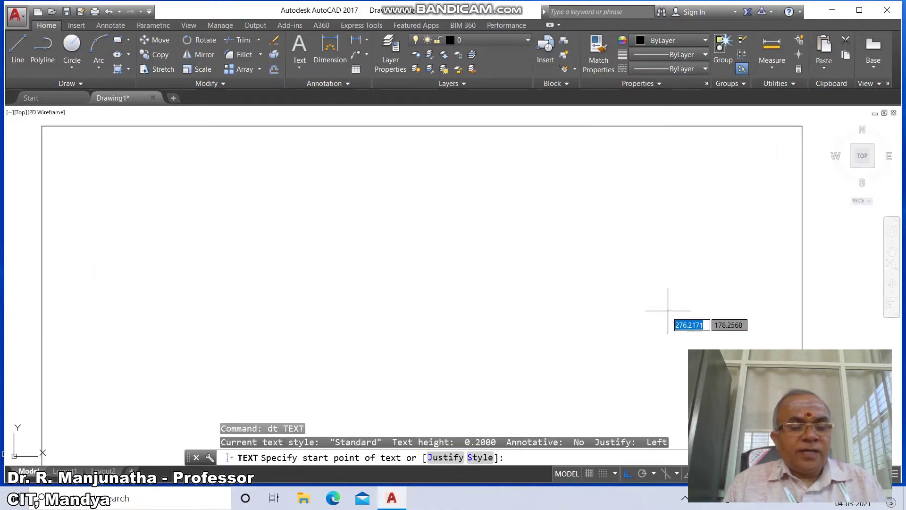
pyautogui.click(46, 146)
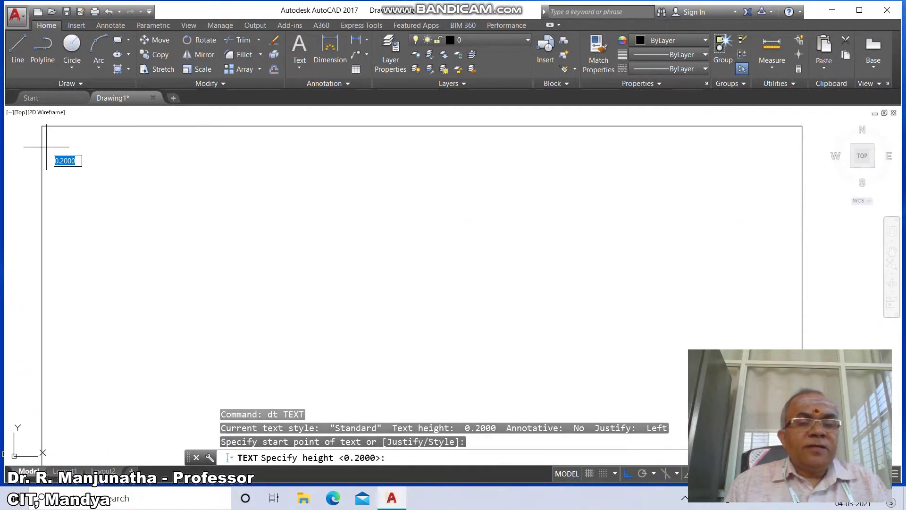
pyautogui.write('4')
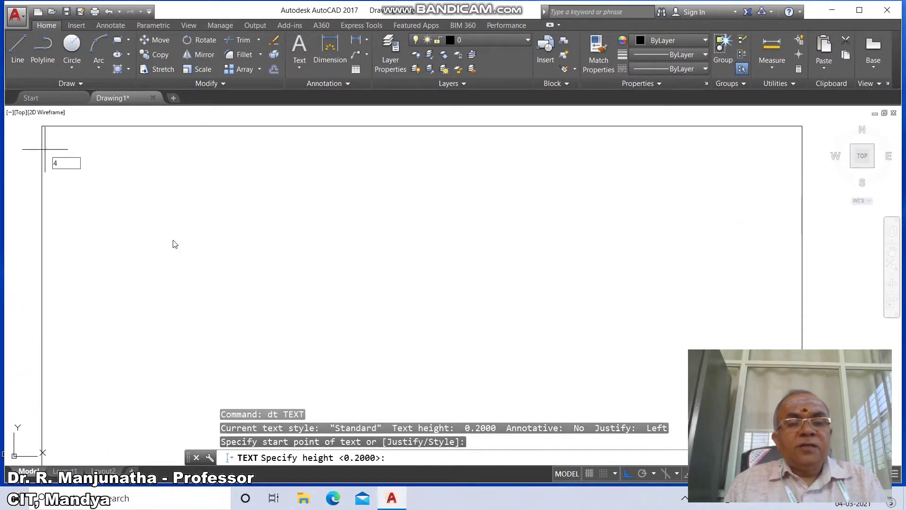
pyautogui.press('Return')
pyautogui.press('Return')
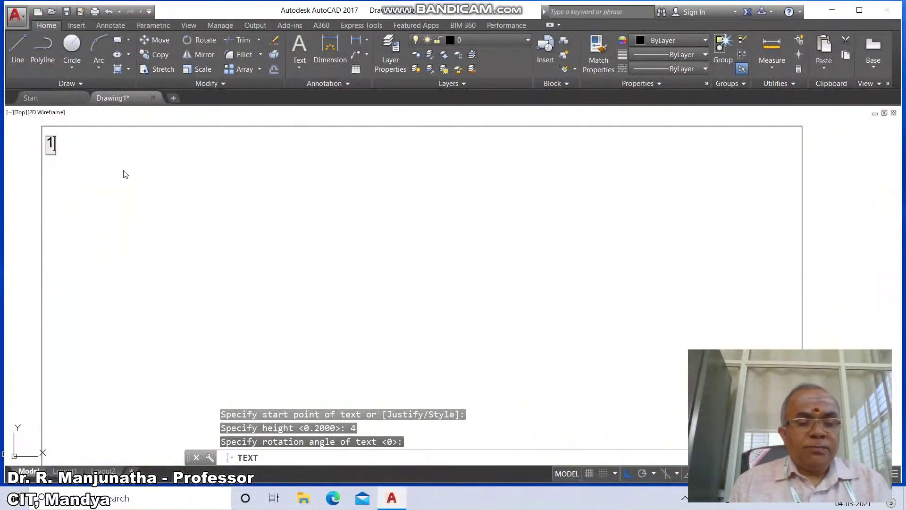
# - Write "153. A pentagonal pyramid 25 mm sides of base and" as the beginning of the problem statement
pyautogui.write('153.')
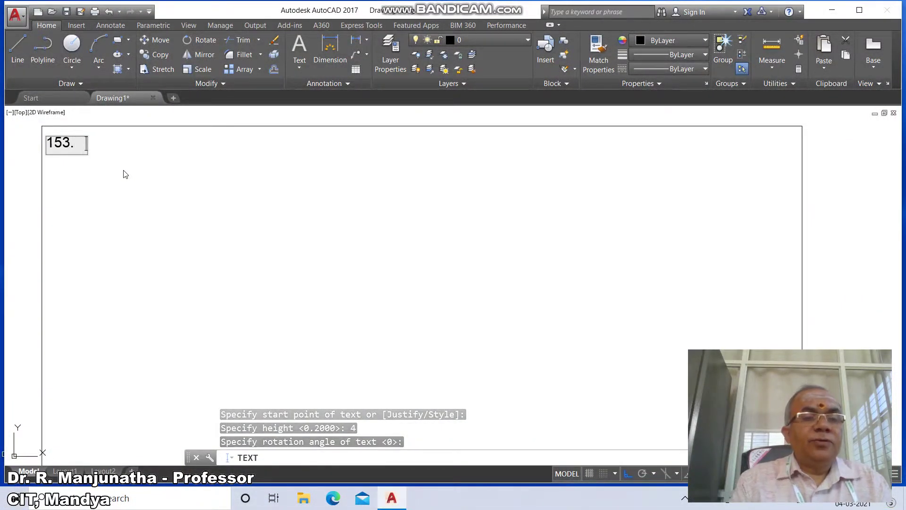
pyautogui.write('   A pent')
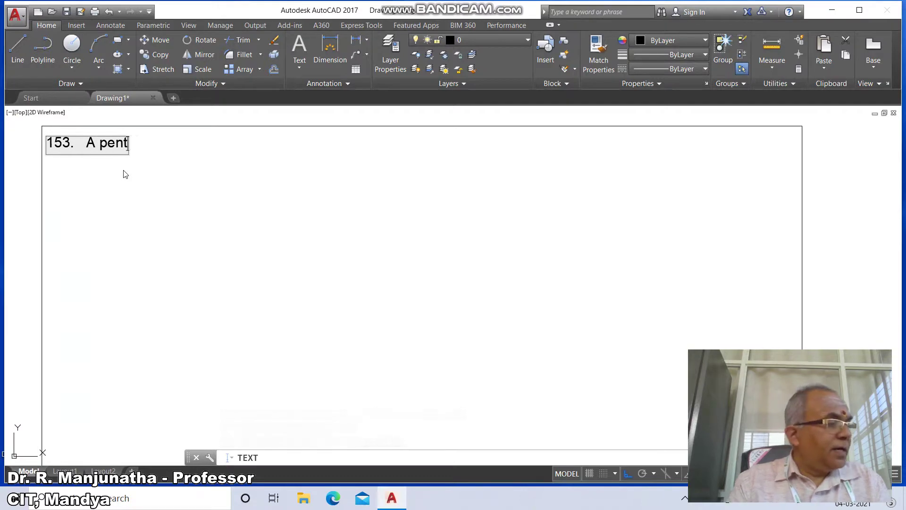
pyautogui.write('aga')
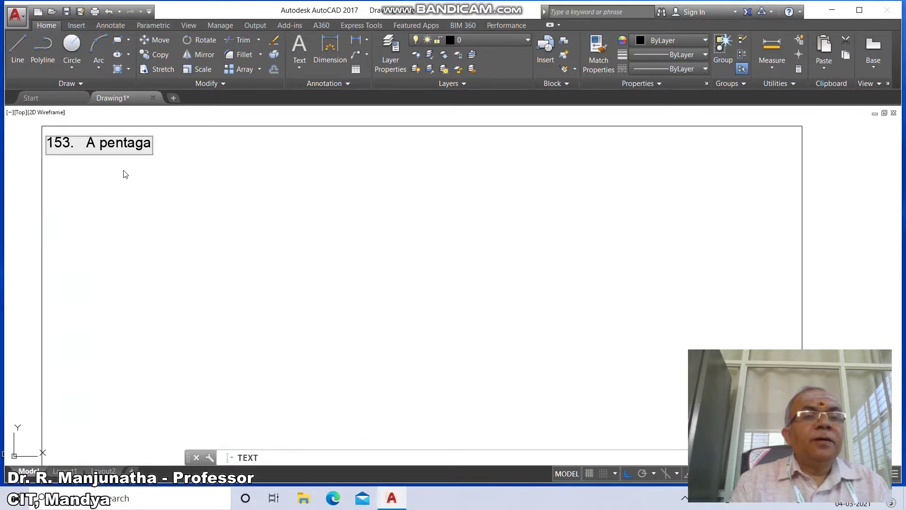
pyautogui.press('BackSpace')
pyautogui.write('o')
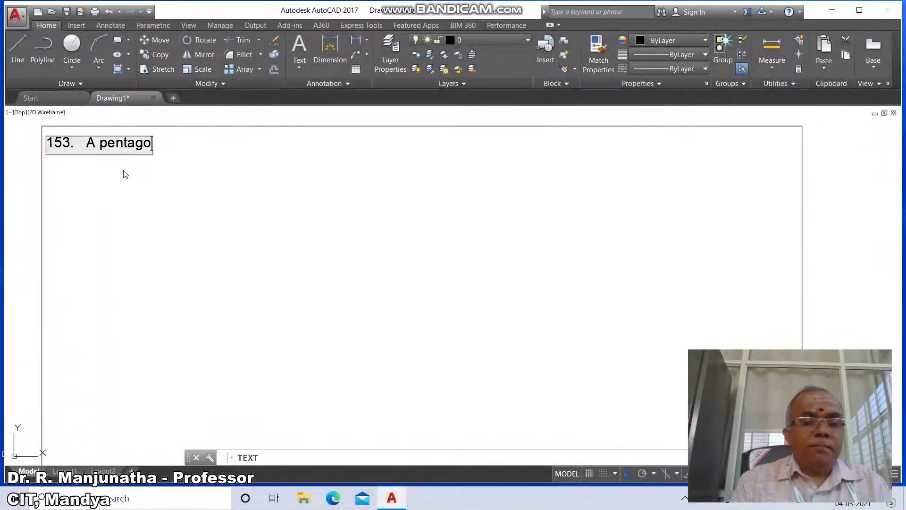
pyautogui.write('innal pyramid ')
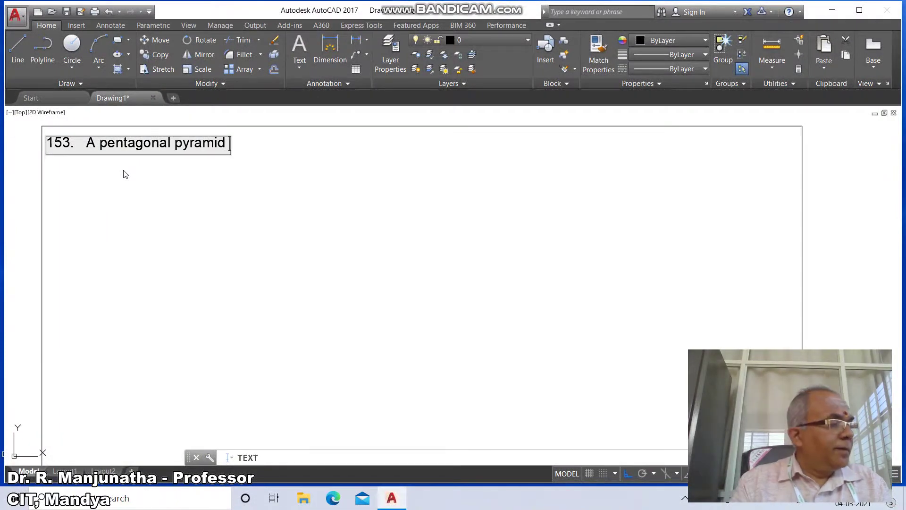
pyautogui.write('25 mm sides of ')
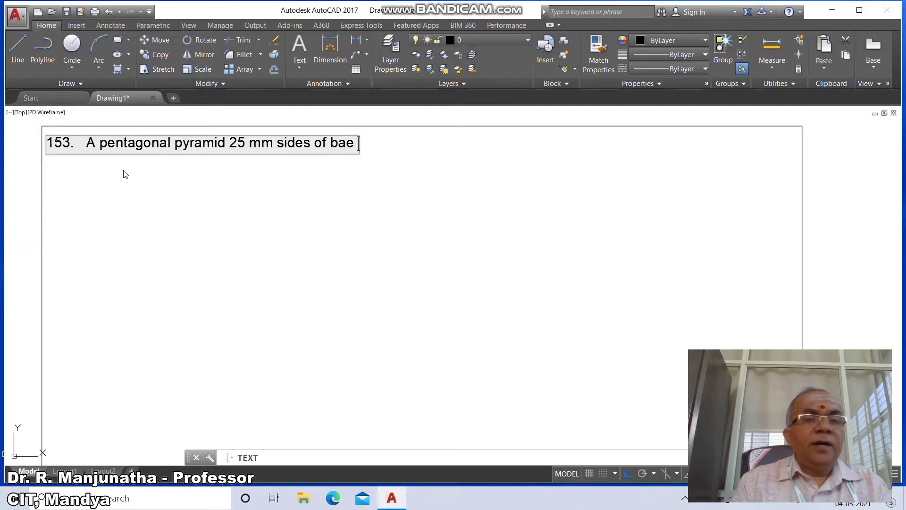
pyautogui.write('bae')
pyautogui.press('BackSpace')
pyautogui.write('se and ')
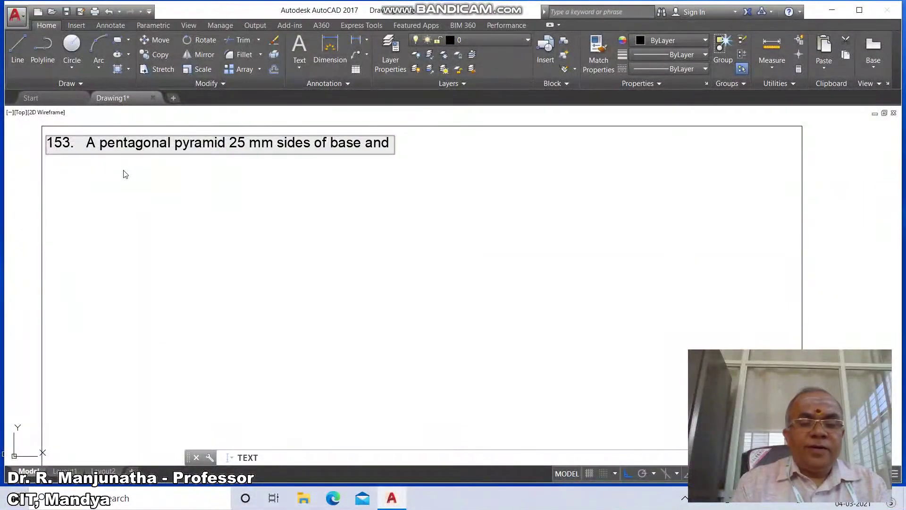
# - Complete the statement's first line with "50 mm axis length rests on HP on one of its slant edges. Draw"
pyautogui.write('50 mm axis len')
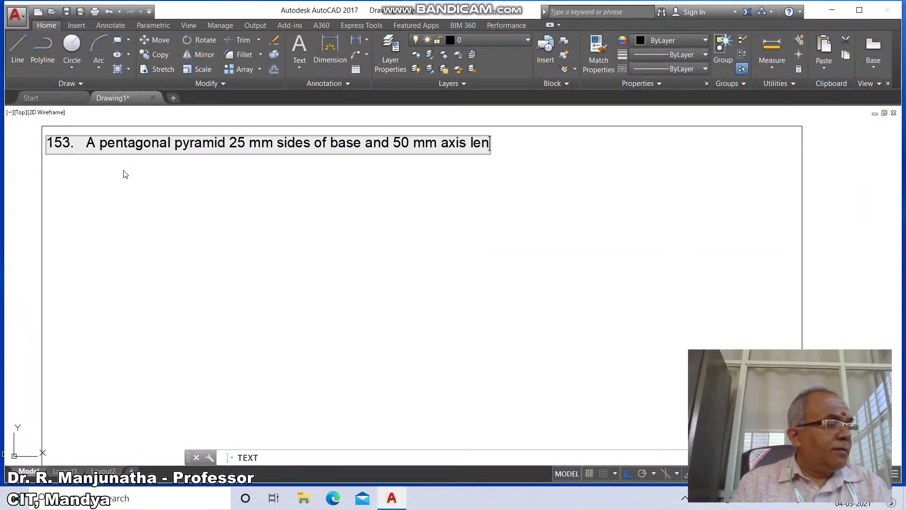
pyautogui.write('gth rests on')
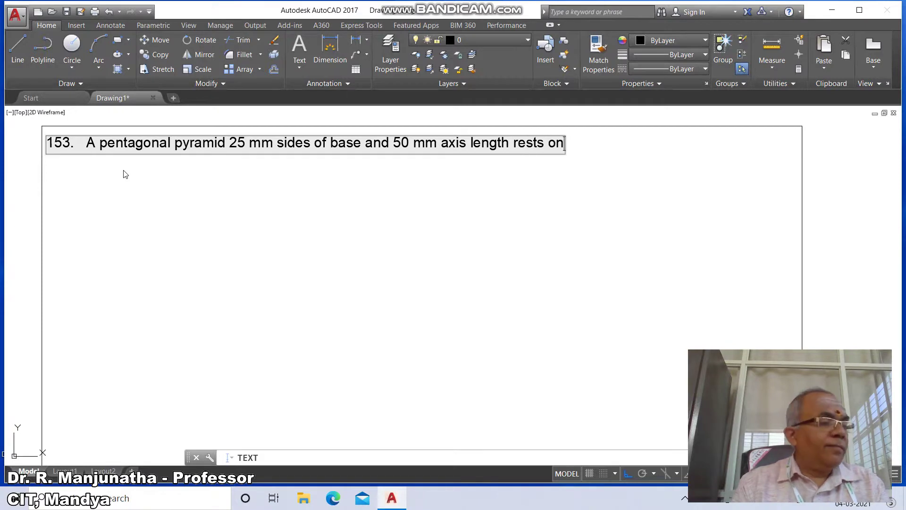
pyautogui.write(' HP on one of ')
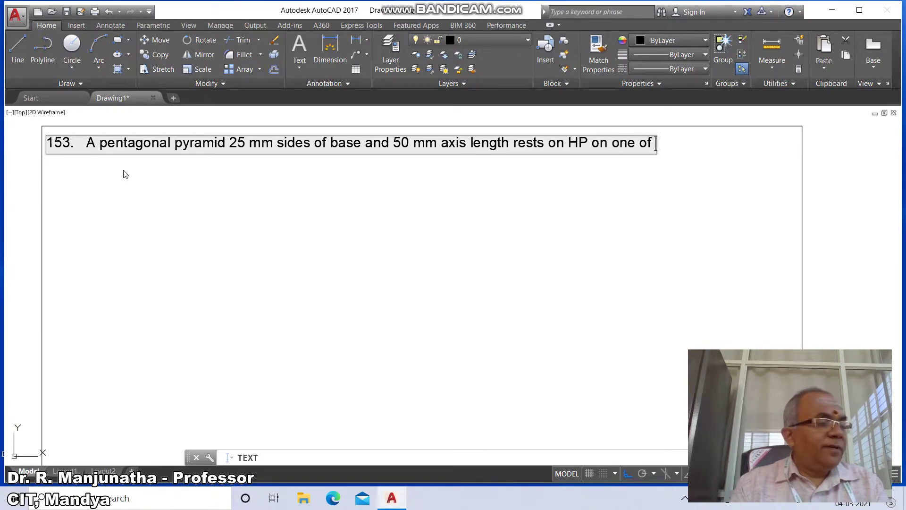
pyautogui.write('its slant edge')
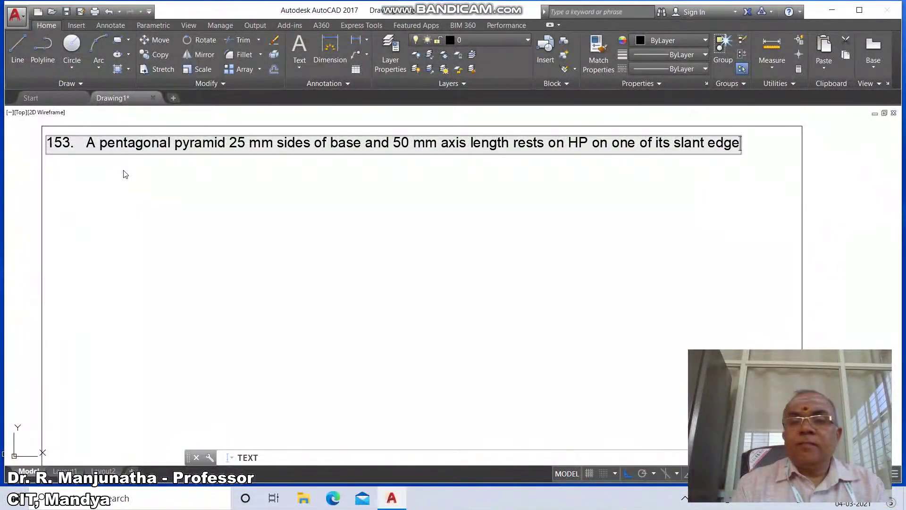
pyautogui.write('s.   Draw')
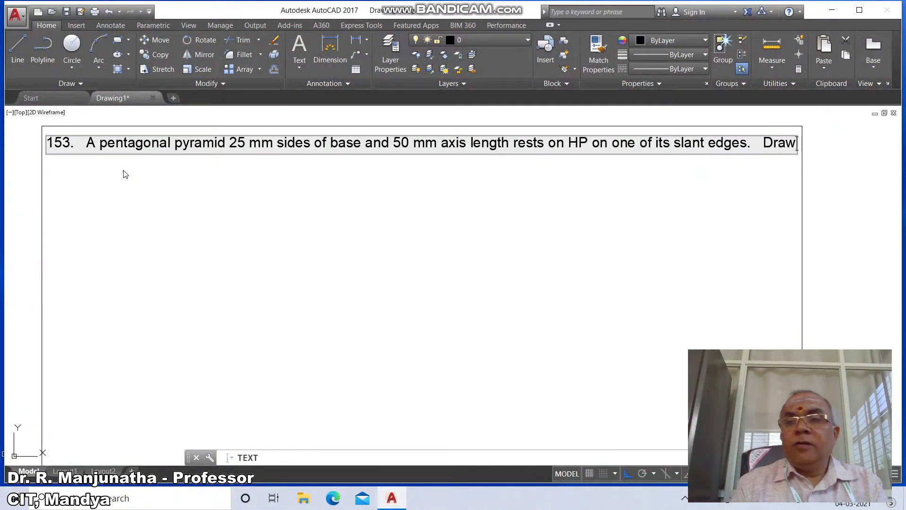
pyautogui.press('Return')
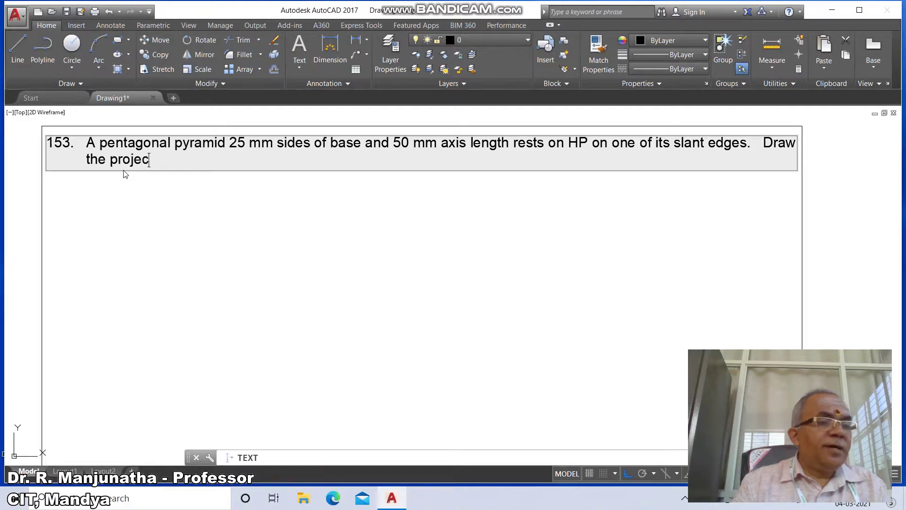
# - Add the second line "the projections of the pyramid when the axis is inclined to VP at 45°." and finish the text
pyautogui.write('the projections of the pyrai')
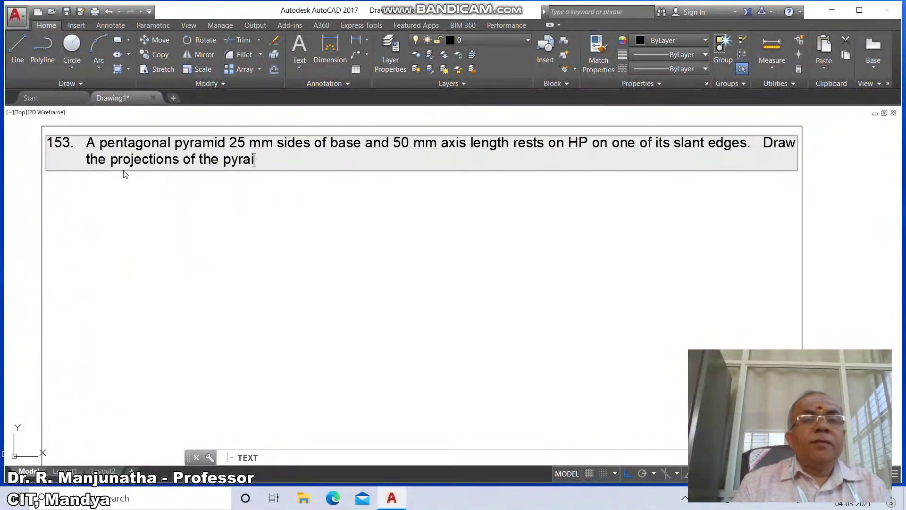
pyautogui.press('BackSpace')
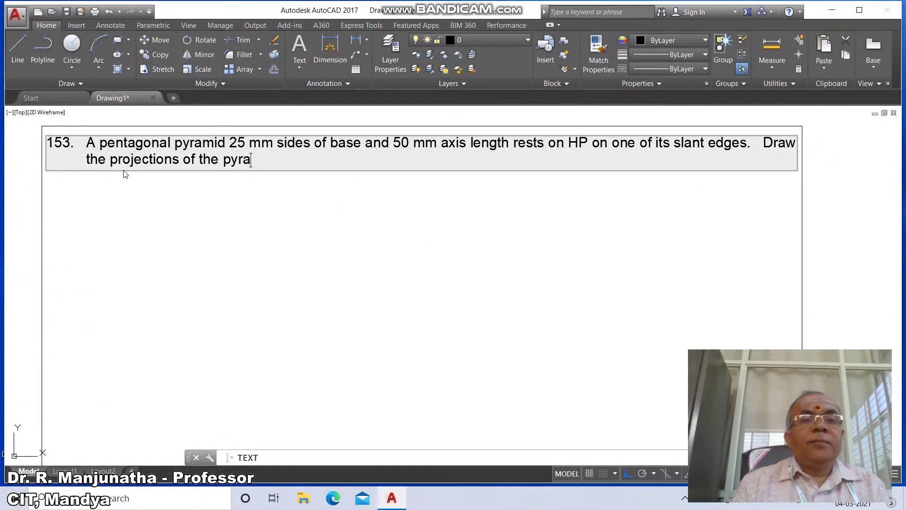
pyautogui.write('mid when the axis is i')
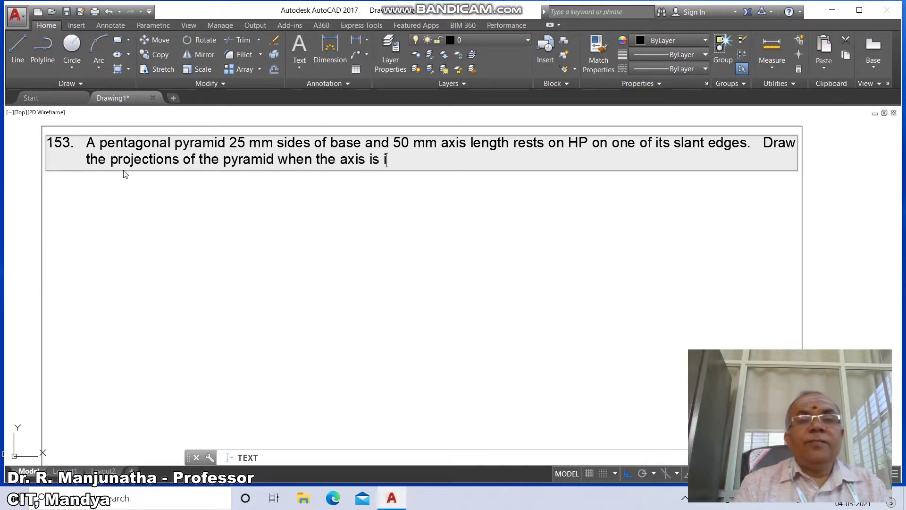
pyautogui.write('nclined to VP')
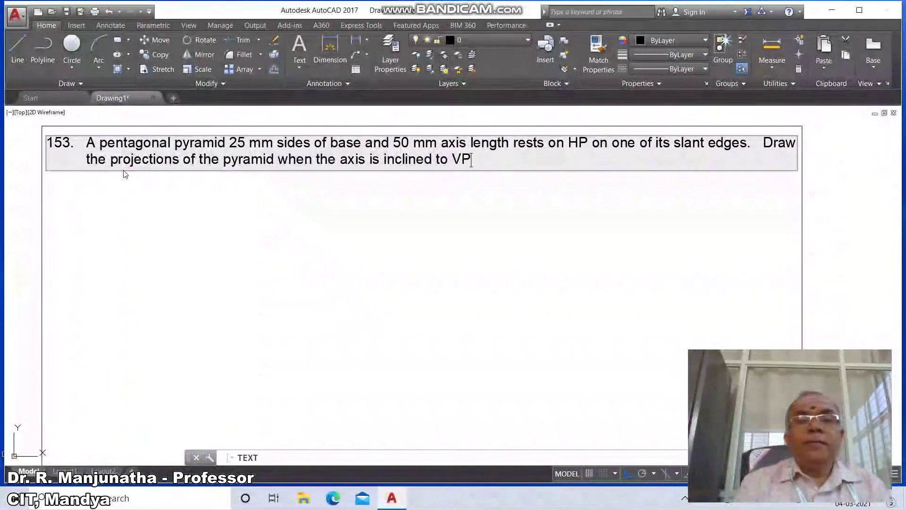
pyautogui.write(' at 45%')
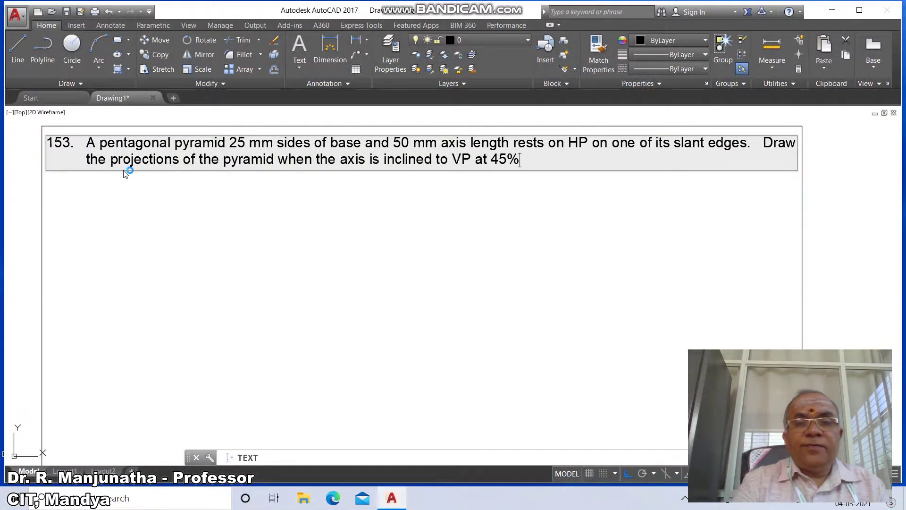
pyautogui.write('%d.')
pyautogui.press('Return')
pyautogui.press('Return')
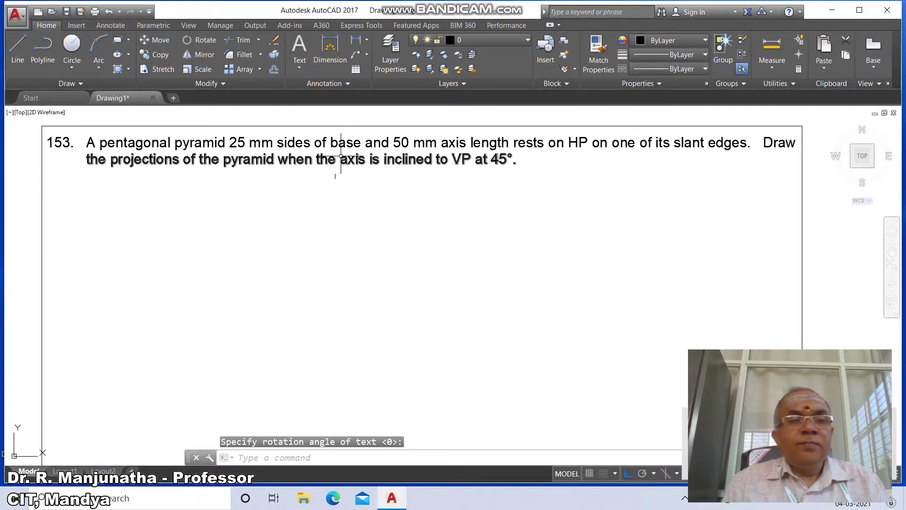
# - Restore the previous view and zoom to a window around the whole bordered sheet
pyautogui.write('z')
pyautogui.press('Return')
pyautogui.write('p')
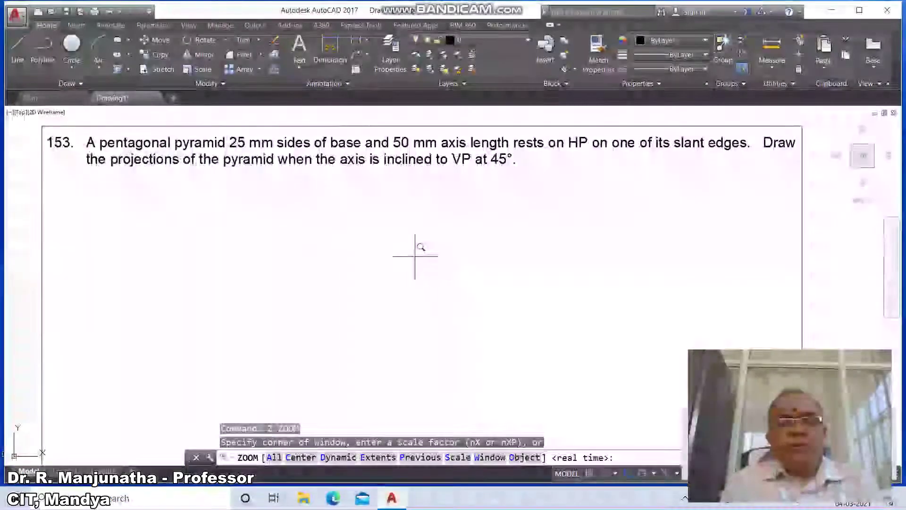
pyautogui.press('Return')
pyautogui.write('z')
pyautogui.press('Return')
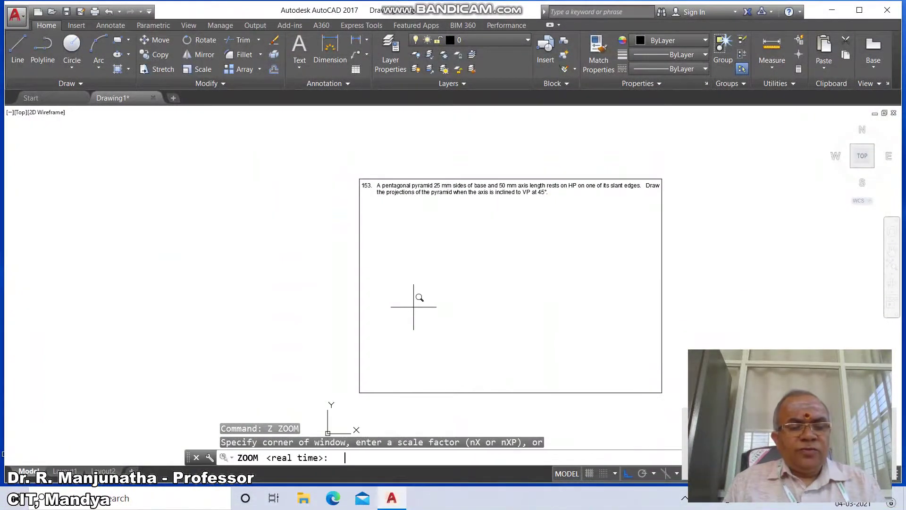
pyautogui.write('w')
pyautogui.press('Return')
pyautogui.click(338, 167)
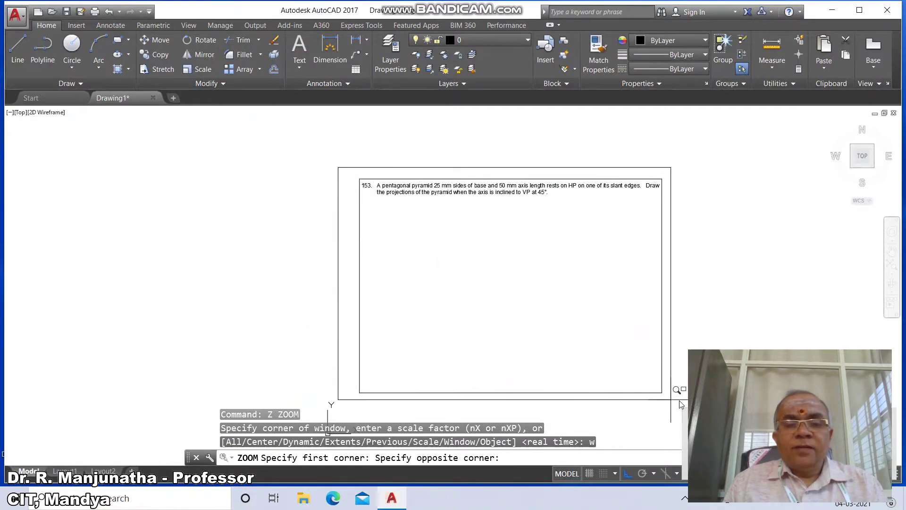
pyautogui.click(665, 396)
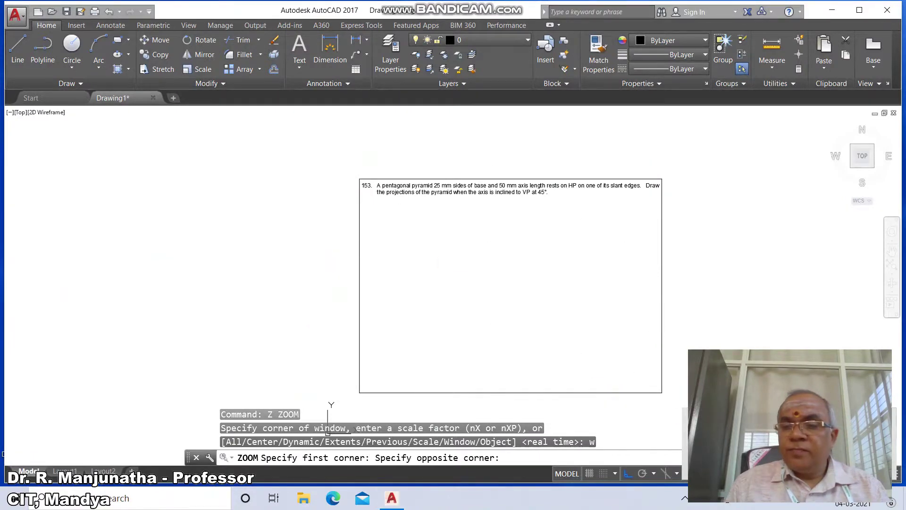
pyautogui.click(678, 399)
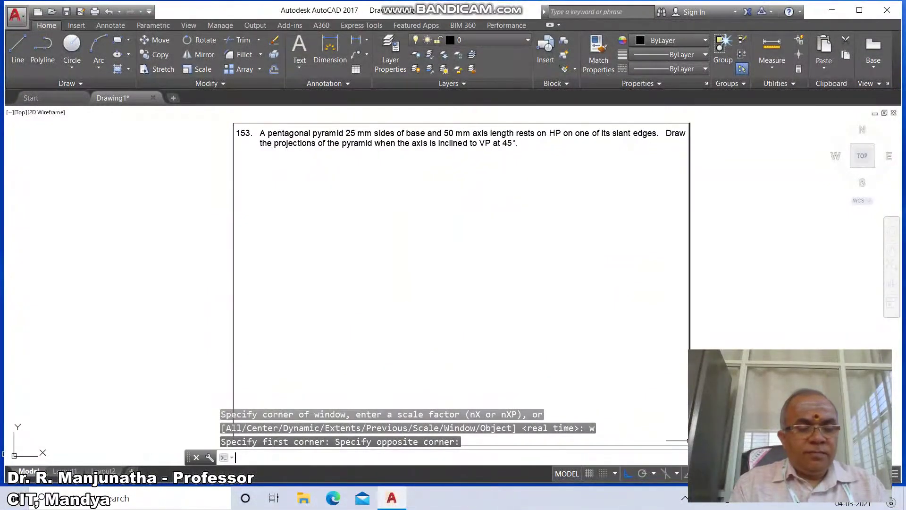
# - Create two new layers named XY and LOCUS in the layer manager
pyautogui.press('Return')
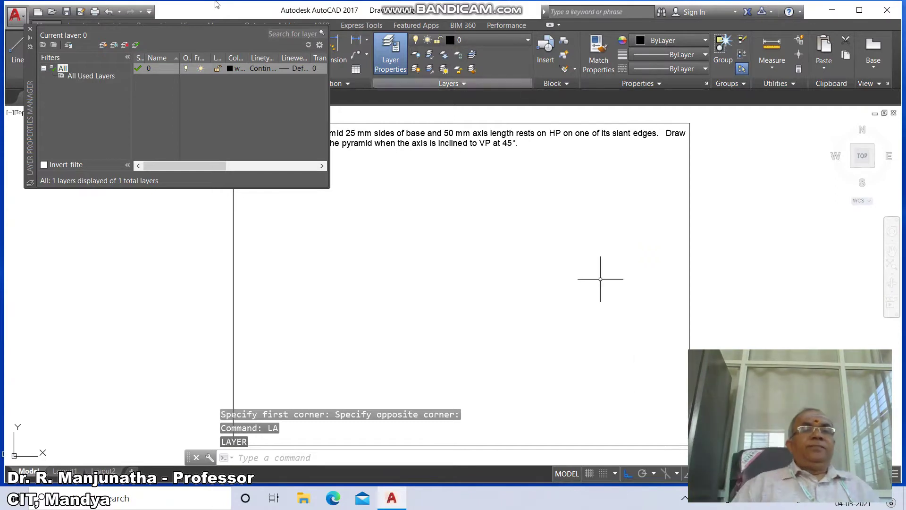
pyautogui.click(103, 45)
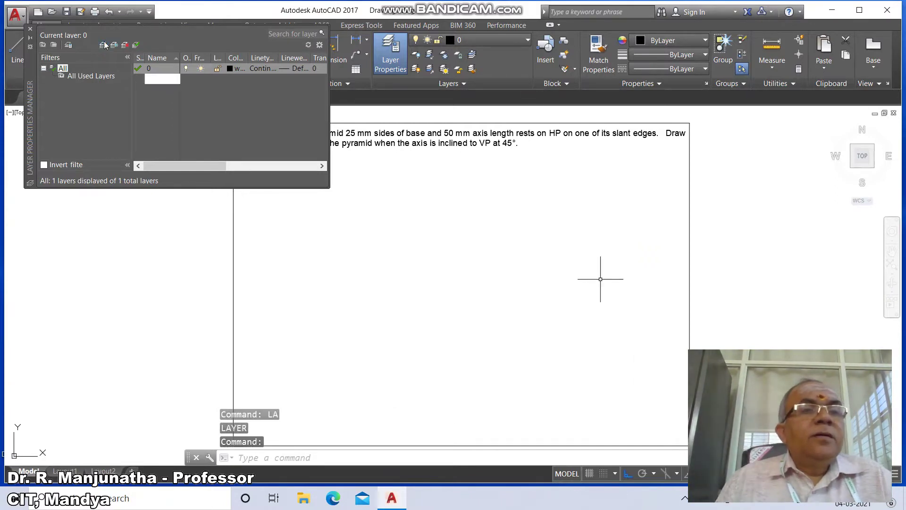
pyautogui.write('XY')
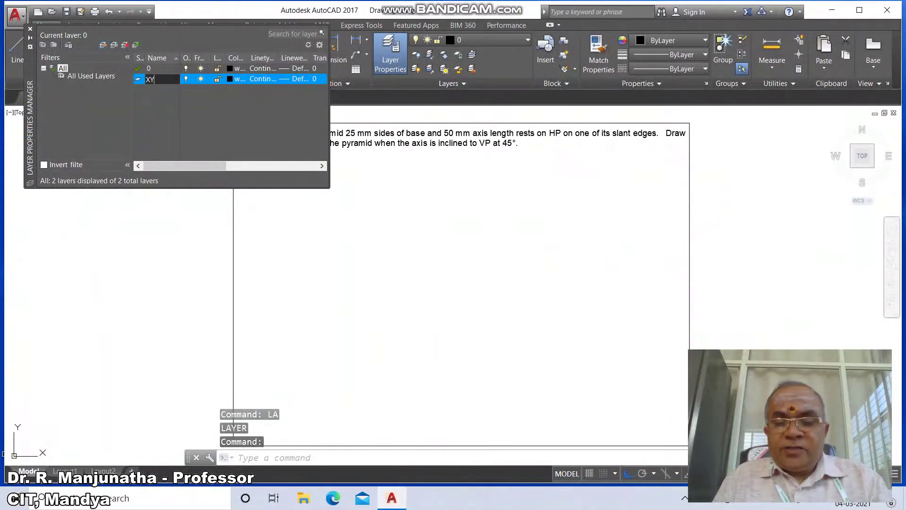
pyautogui.press('Return')
pyautogui.click(103, 46)
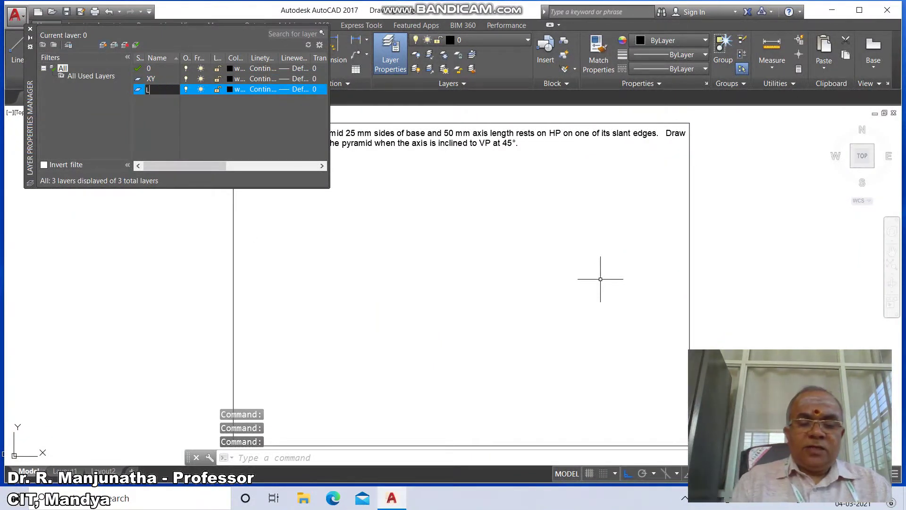
pyautogui.write('LOCUS')
pyautogui.press('Return')
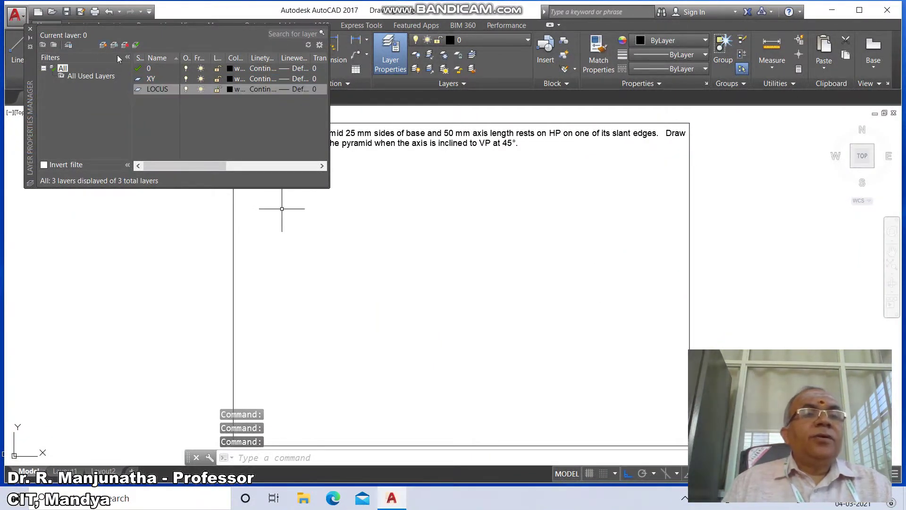
# - Create two more layers named AXIS and VISIBLE
pyautogui.click(103, 45)
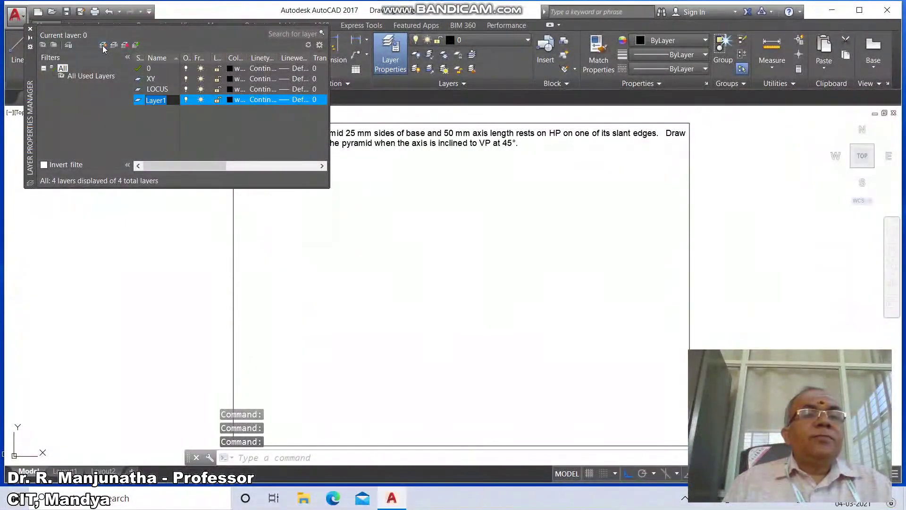
pyautogui.write('AXIS')
pyautogui.press('Return')
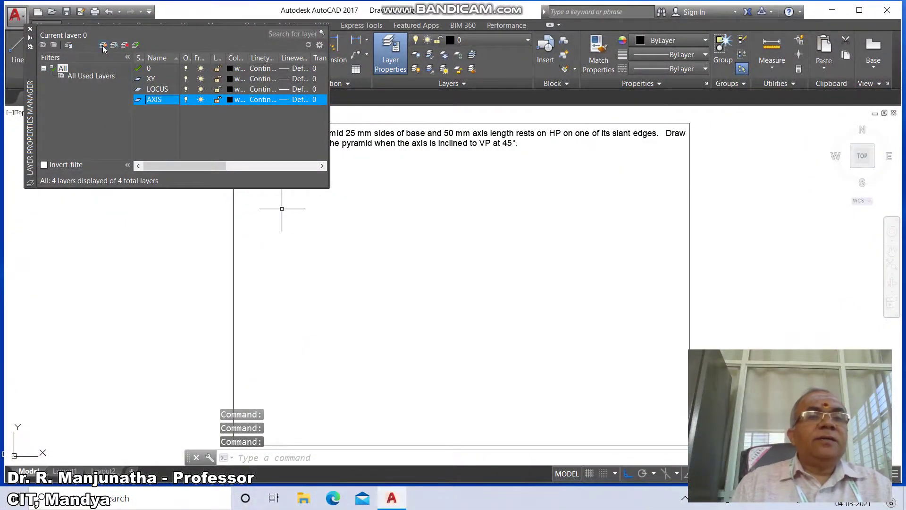
pyautogui.click(103, 45)
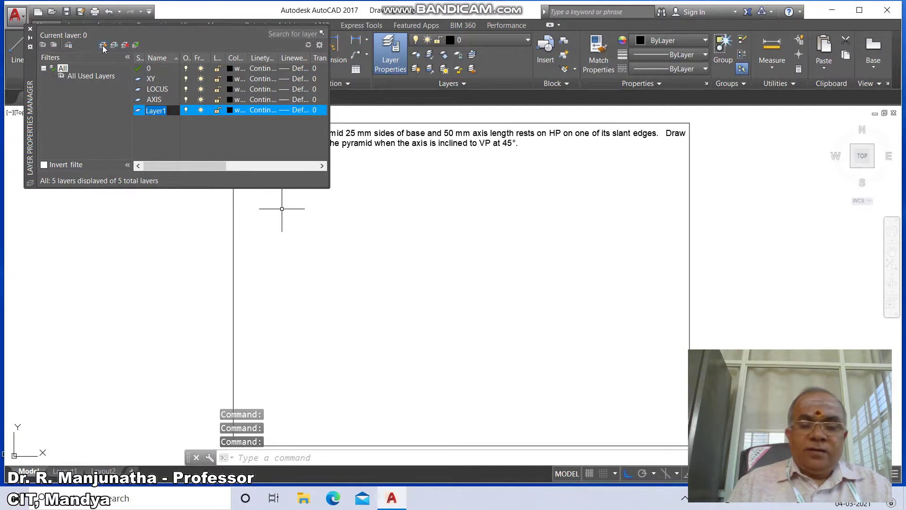
pyautogui.write('VISIBLE')
pyautogui.press('Return')
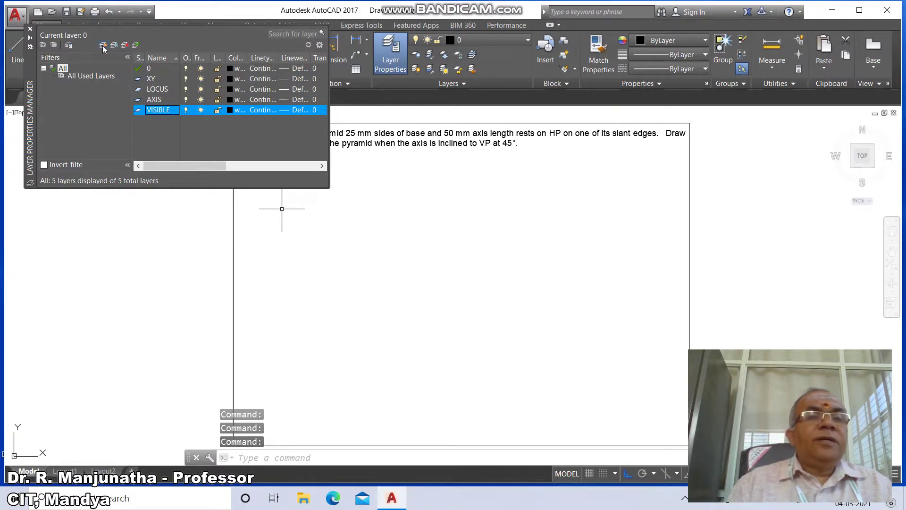
# - Create another new layer named INVISIBLE in the layer manager
pyautogui.click(103, 45)
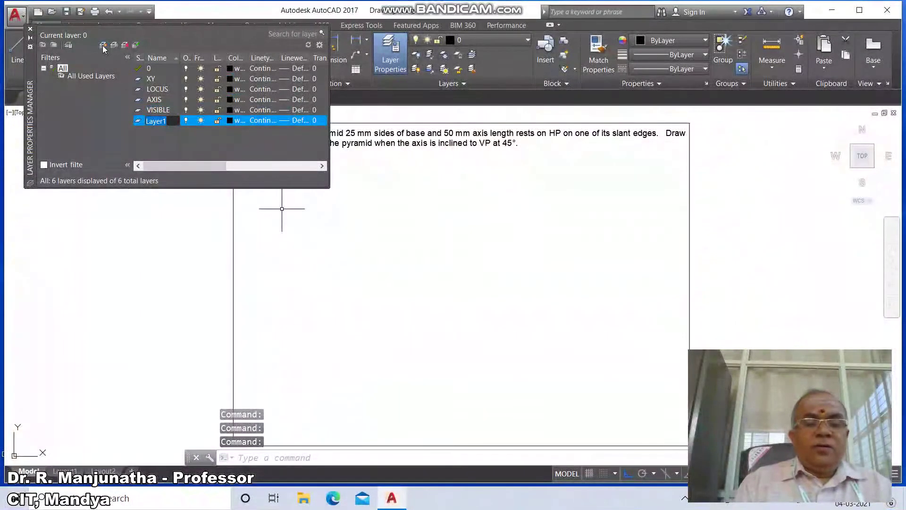
pyautogui.write('INVI')
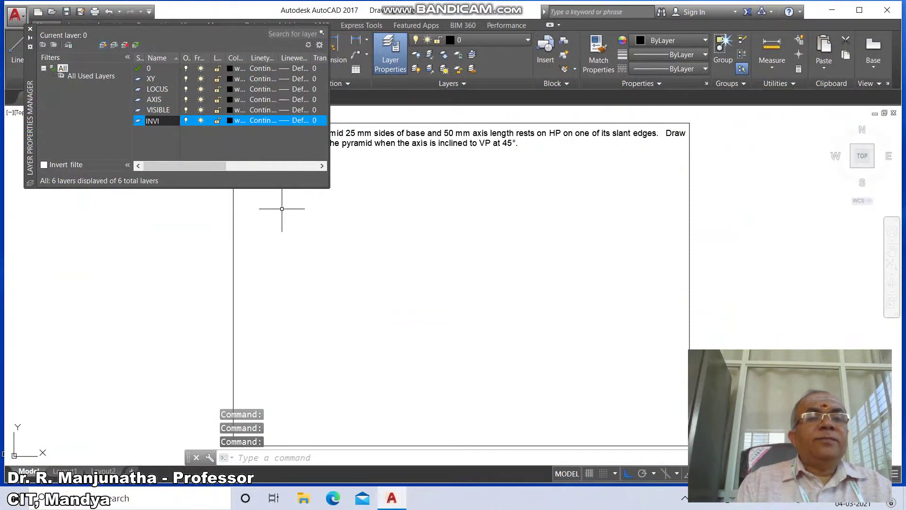
pyautogui.write('SIB')
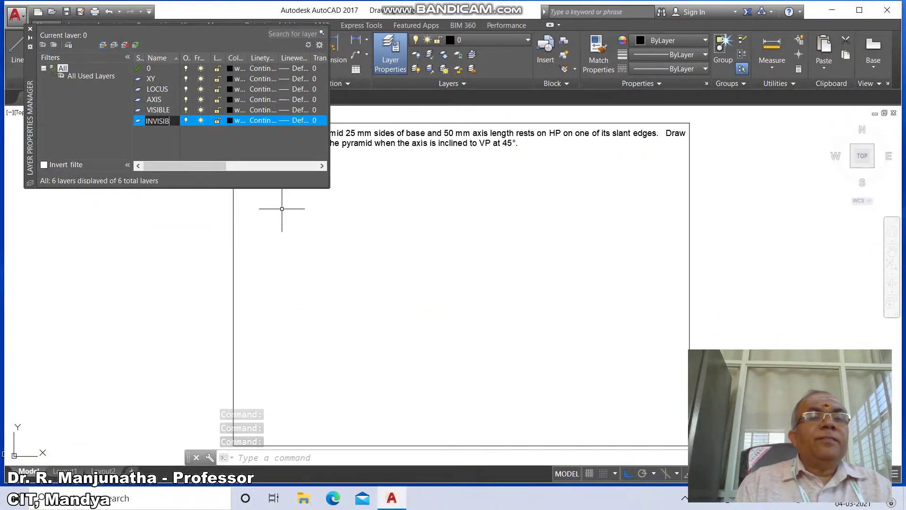
pyautogui.write('LE')
pyautogui.press('Return')
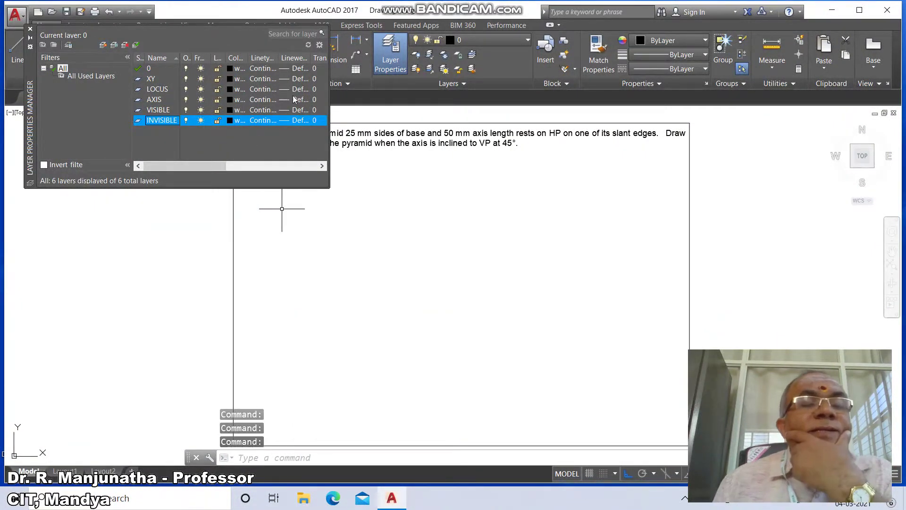
# - Set the lineweight of layer 0 to 0.05 mm and of layer XY to 0.13 mm
pyautogui.click(300, 68)
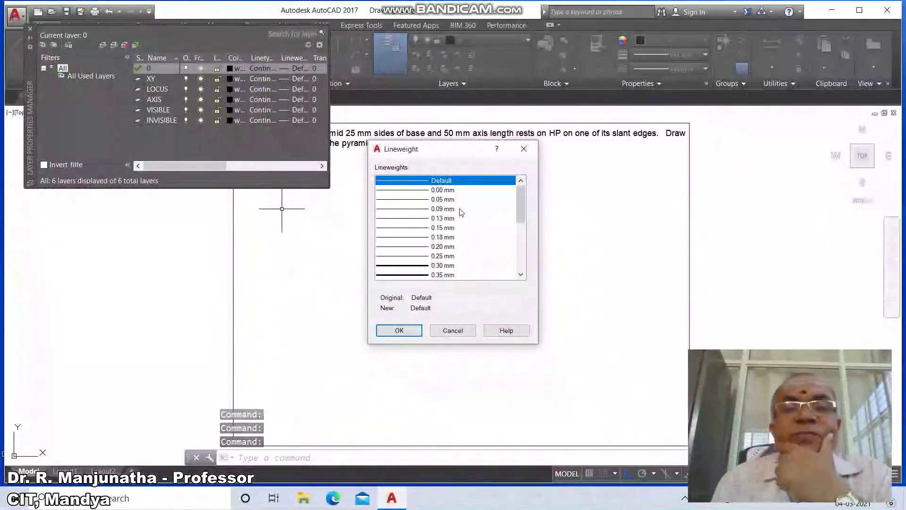
pyautogui.click(451, 189)
pyautogui.click(451, 199)
pyautogui.click(399, 330)
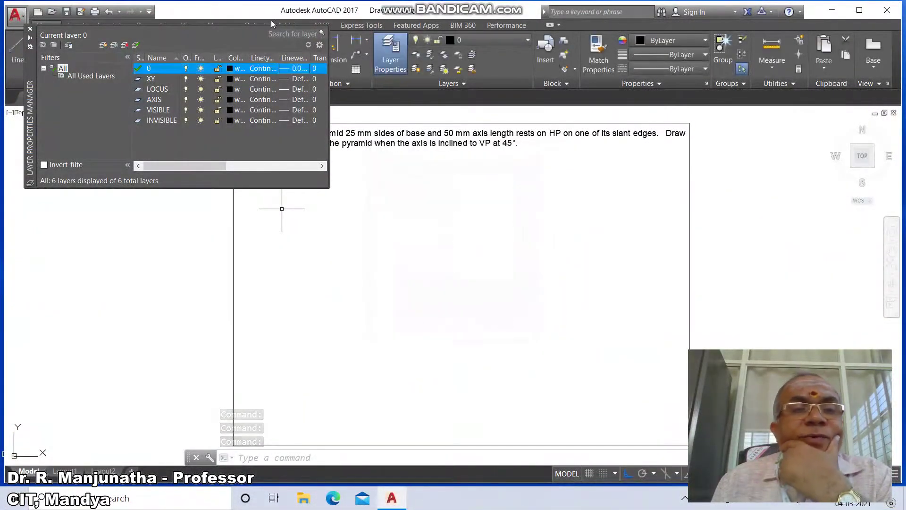
pyautogui.click(293, 80)
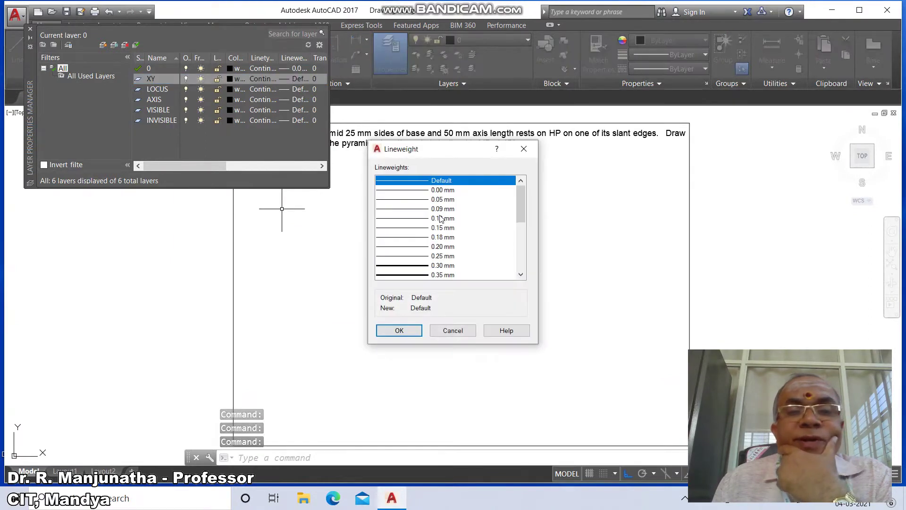
pyautogui.click(443, 218)
pyautogui.click(400, 331)
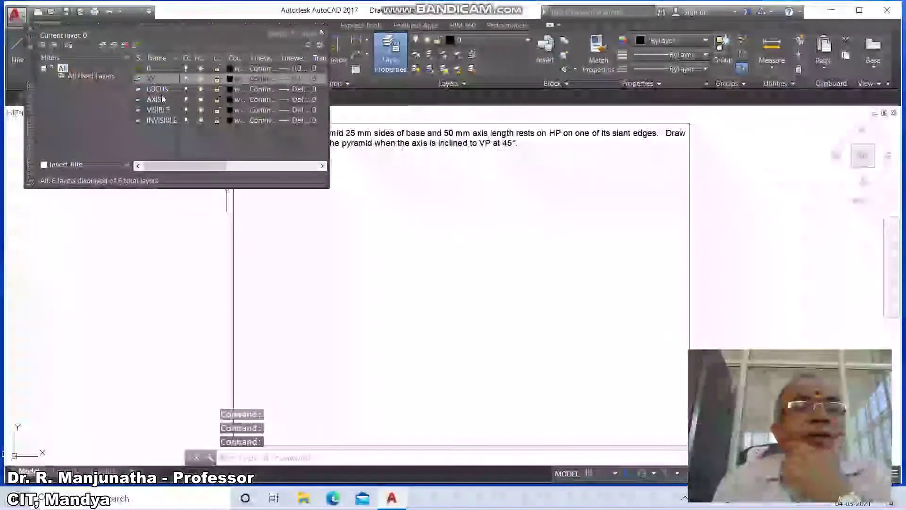
# - Set the lineweight of both the LOCUS and AXIS layers to 0.05 mm
pyautogui.click(296, 89)
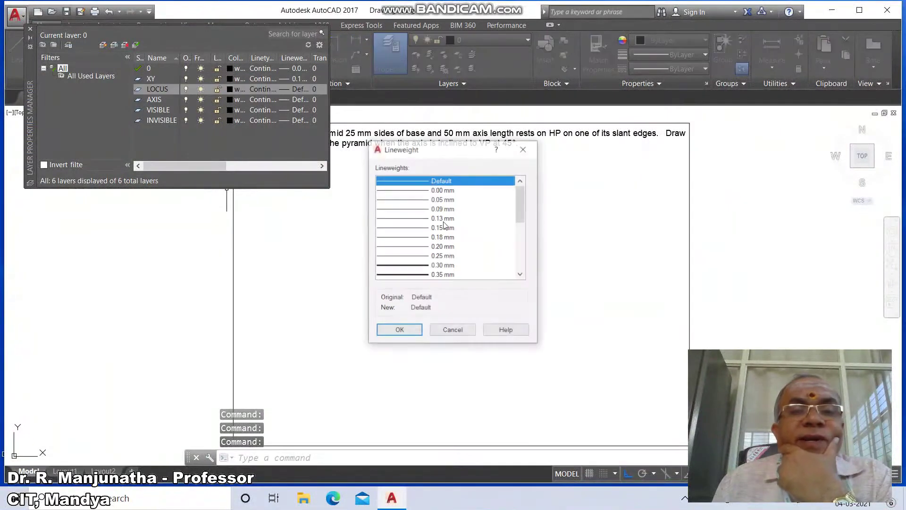
pyautogui.click(446, 200)
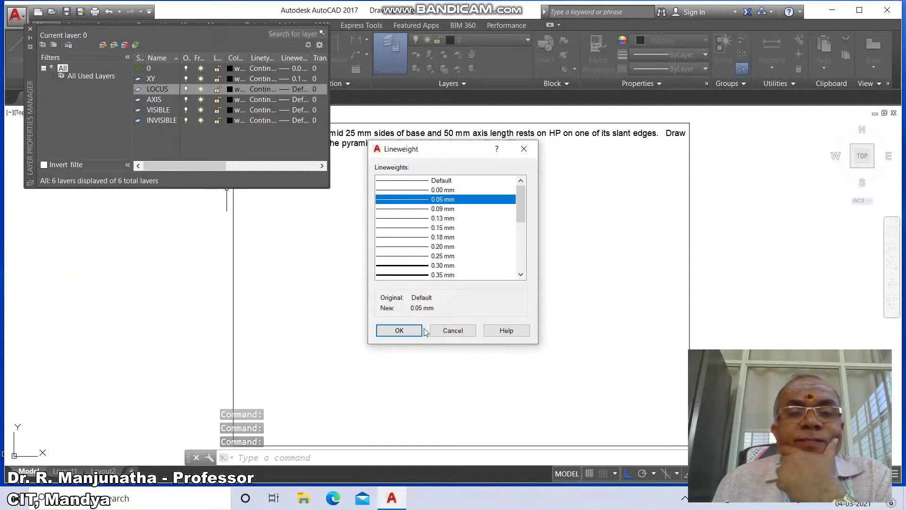
pyautogui.click(399, 330)
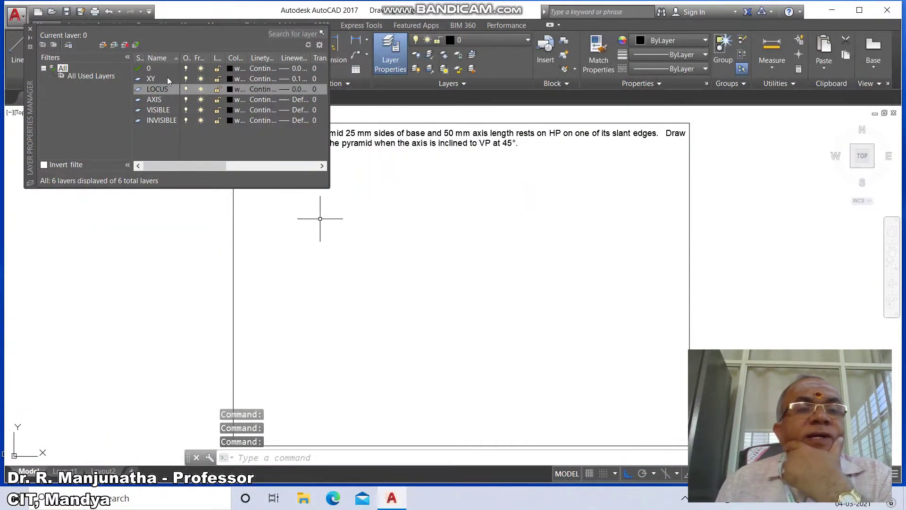
pyautogui.click(300, 100)
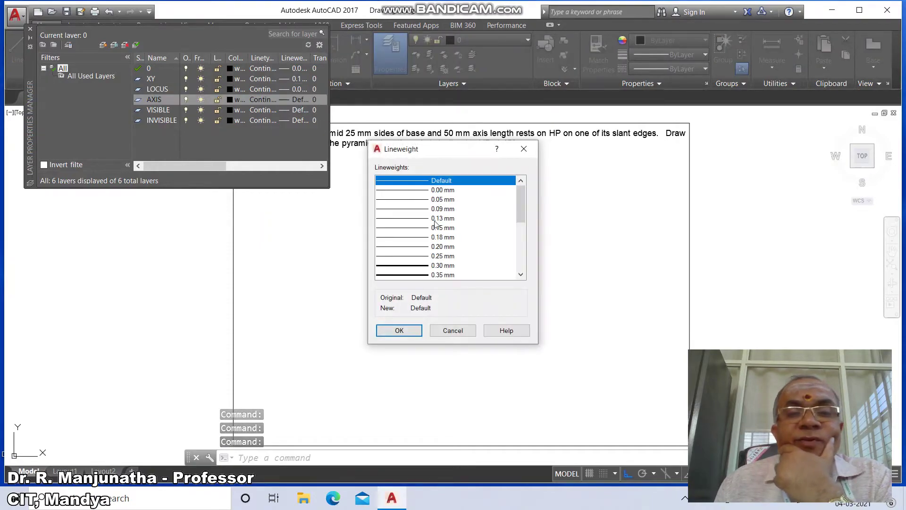
pyautogui.click(439, 199)
pyautogui.click(399, 331)
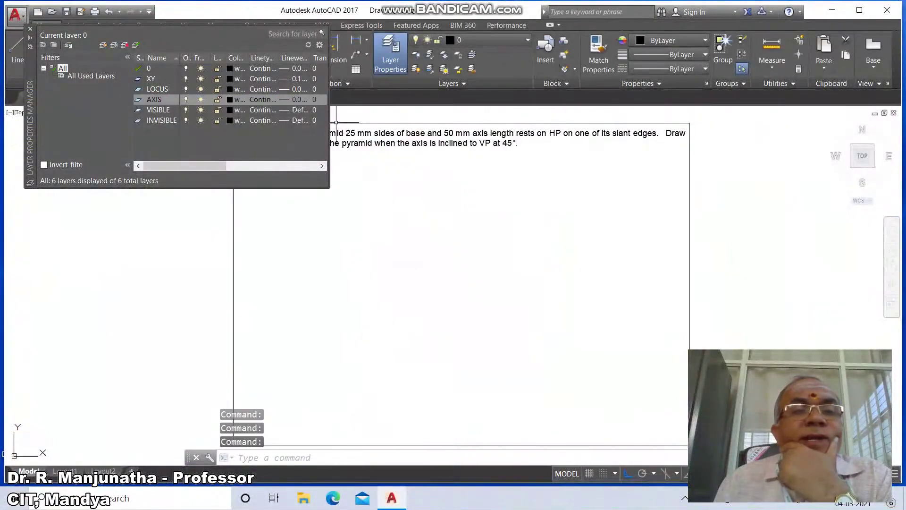
# - Set the lineweight of the VISIBLE layer to 0.50 mm and of the INVISIBLE layer to 0.30 mm
pyautogui.click(299, 110)
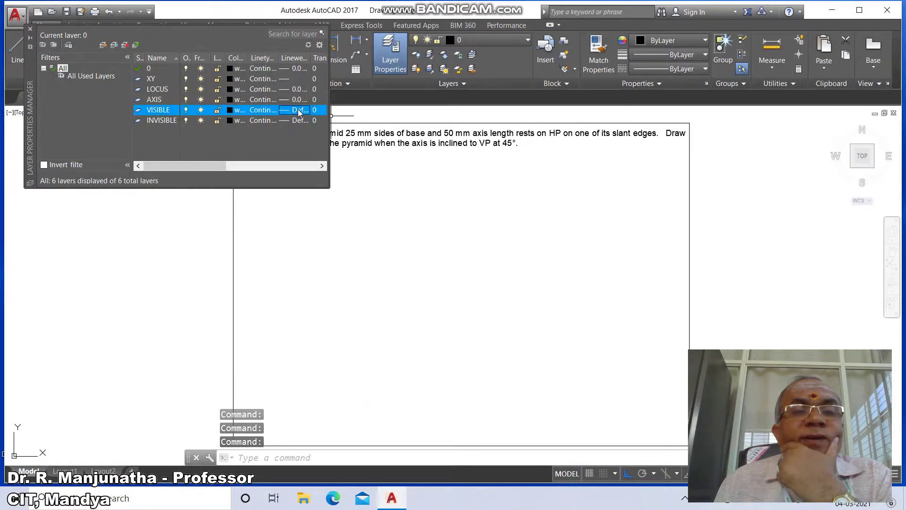
pyautogui.moveTo(522, 220); pyautogui.dragTo(522, 240)
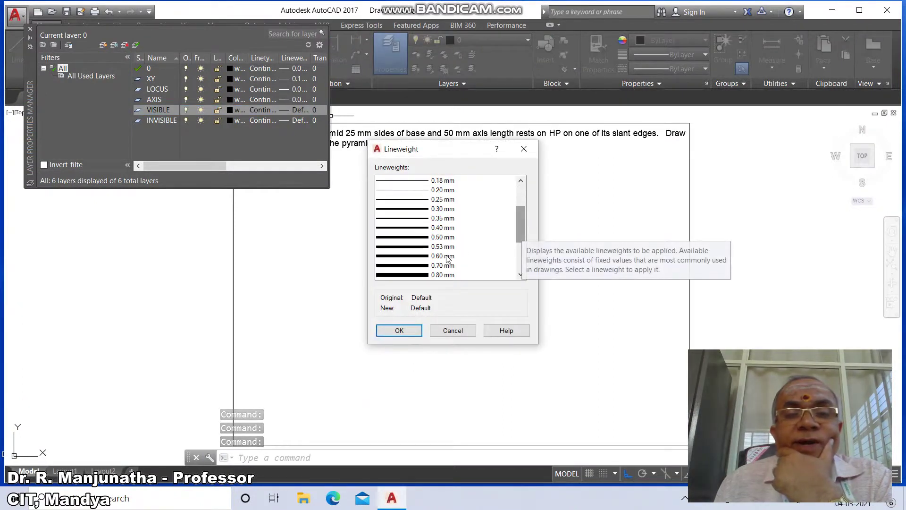
pyautogui.click(443, 237)
pyautogui.click(416, 327)
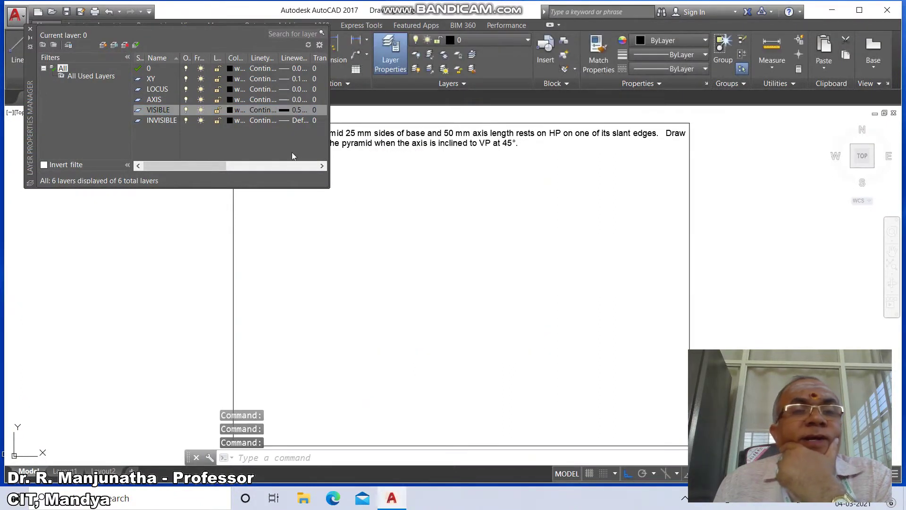
pyautogui.click(299, 120)
pyautogui.click(442, 266)
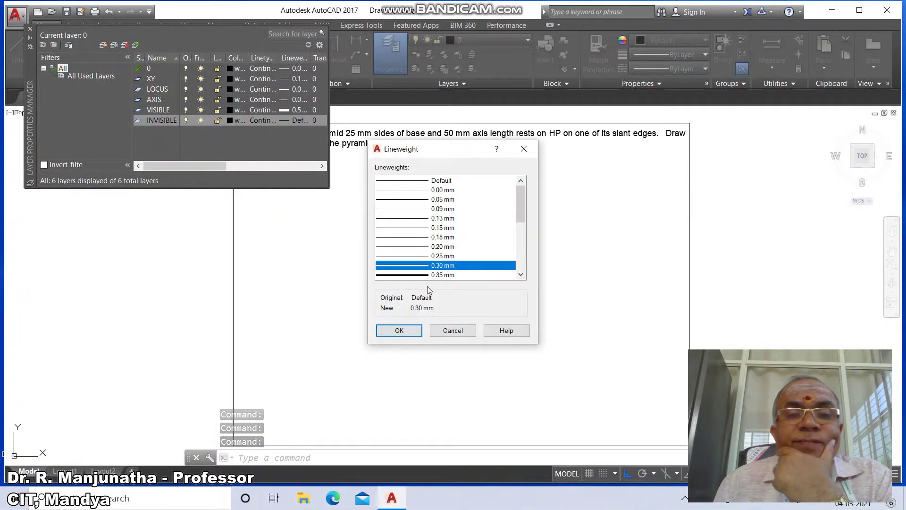
pyautogui.click(406, 331)
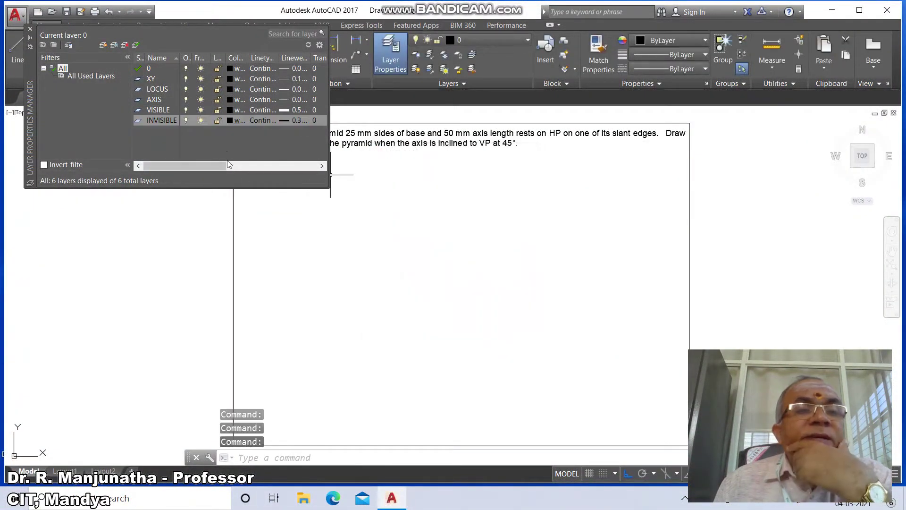
# - Load the HIDDEN linetype from acad.lin and assign it to the INVISIBLE layer
pyautogui.click(258, 121)
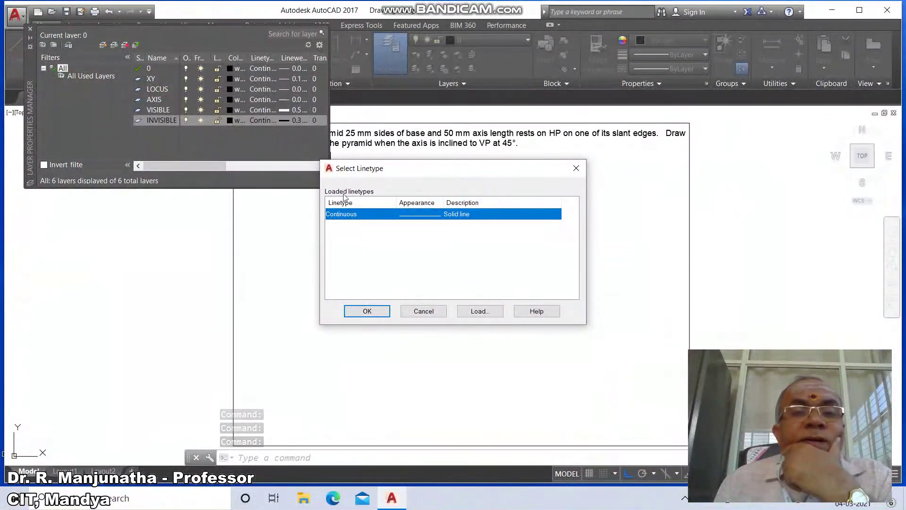
pyautogui.click(480, 311)
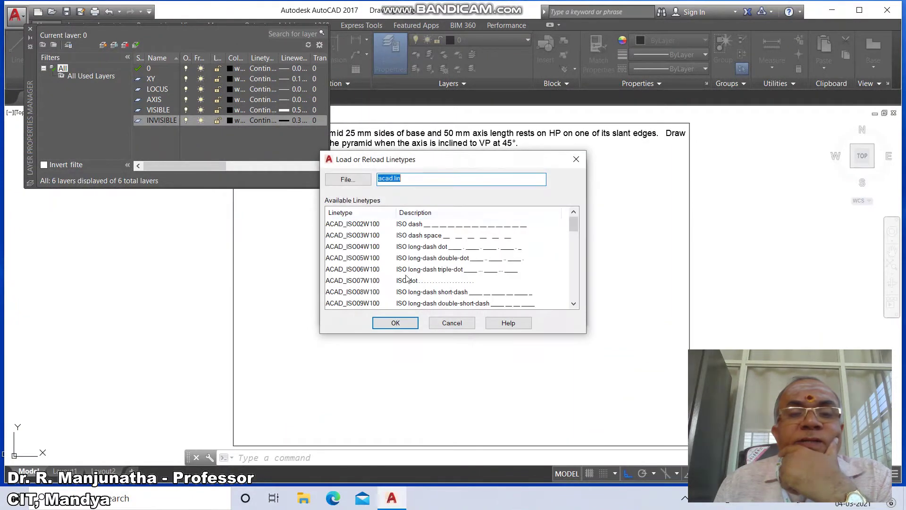
pyautogui.click(348, 225)
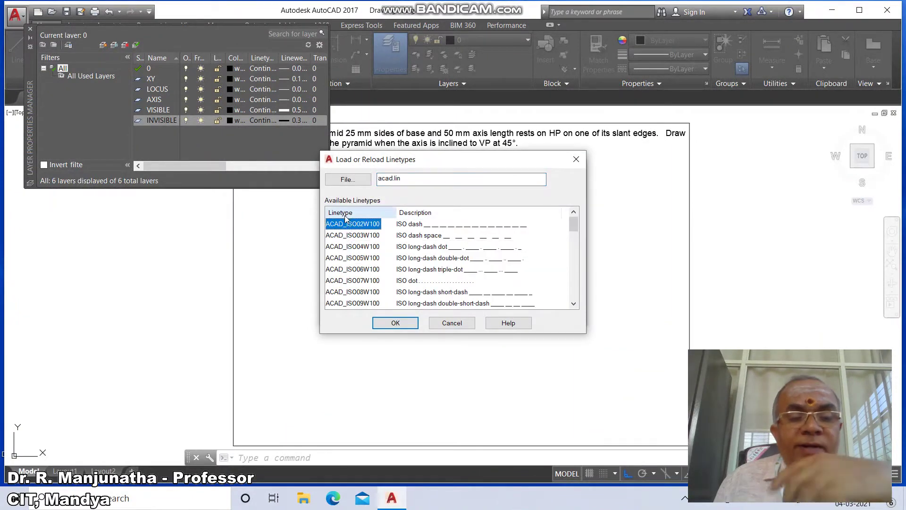
pyautogui.scroll(-12, 341, 246)
pyautogui.click(341, 224)
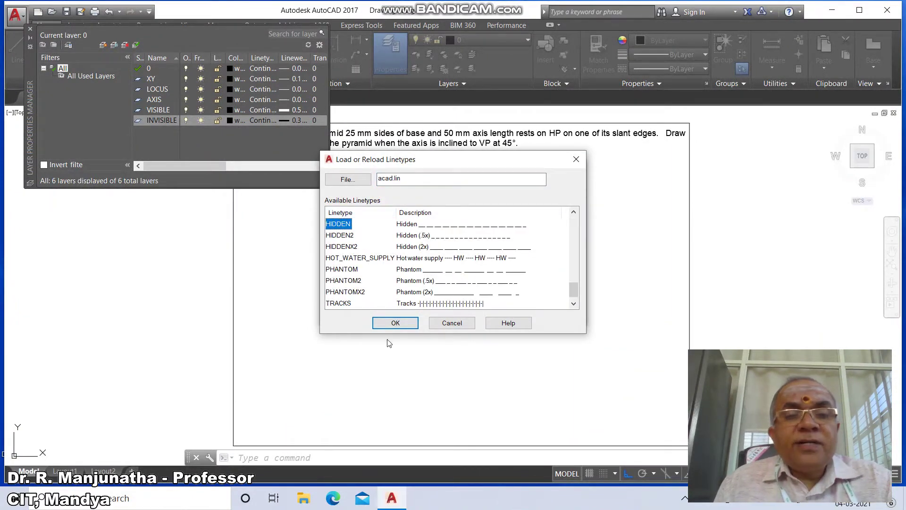
pyautogui.click(395, 323)
pyautogui.click(337, 226)
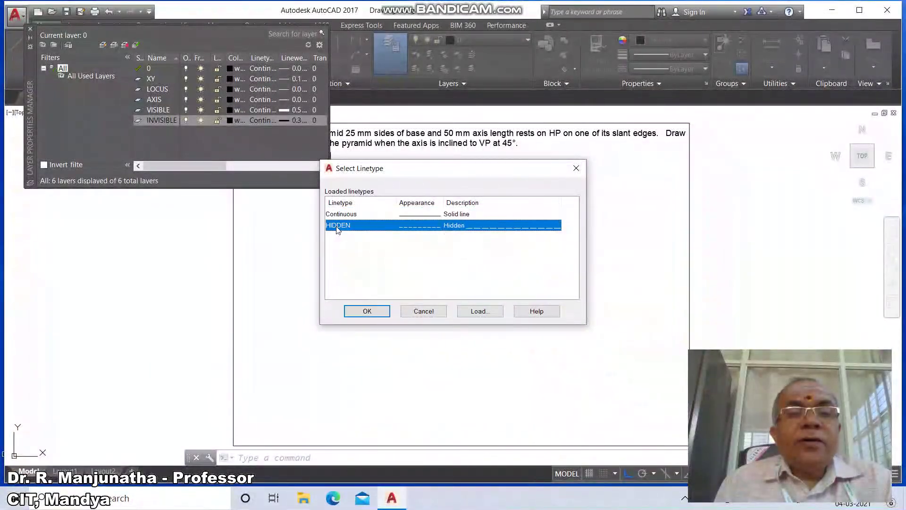
pyautogui.click(355, 313)
pyautogui.press('Escape')
pyautogui.press('Escape')
pyautogui.press('Escape')
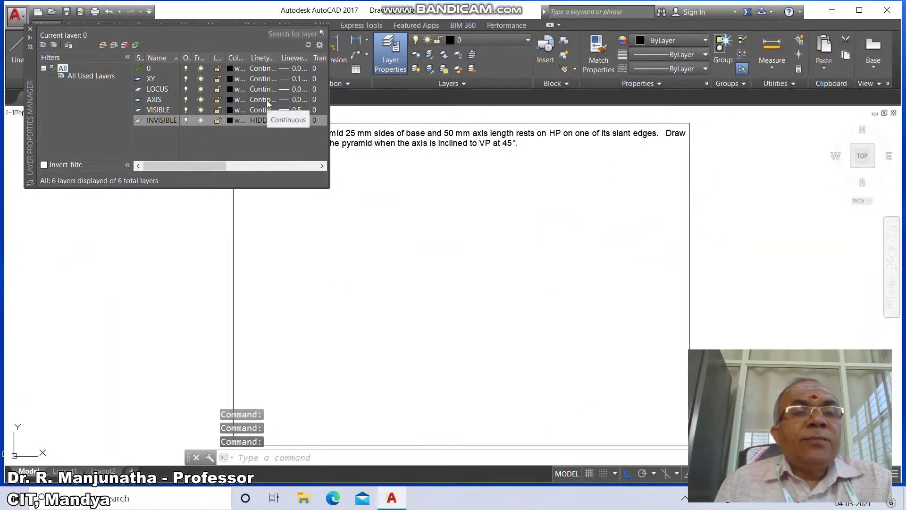
# - Load the CENTER linetype and assign it to the AXIS layer
pyautogui.click(268, 100)
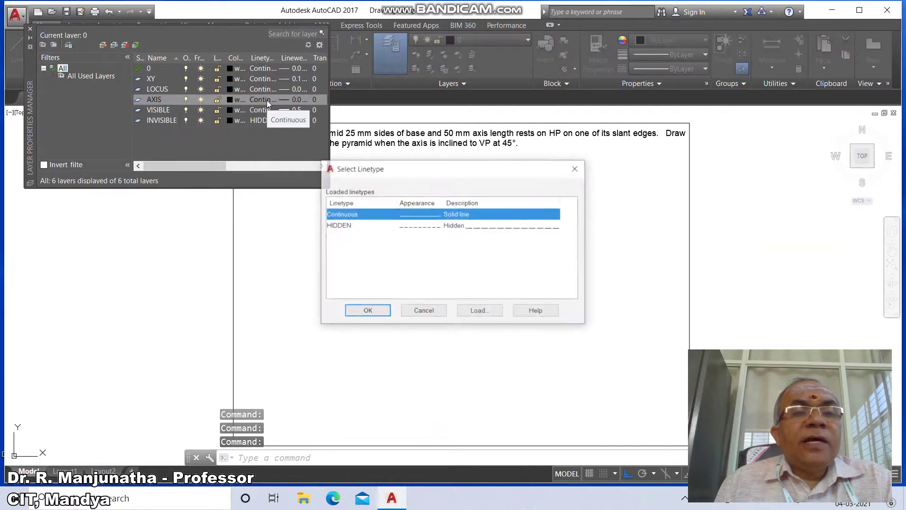
pyautogui.click(474, 311)
pyautogui.press('Tab')
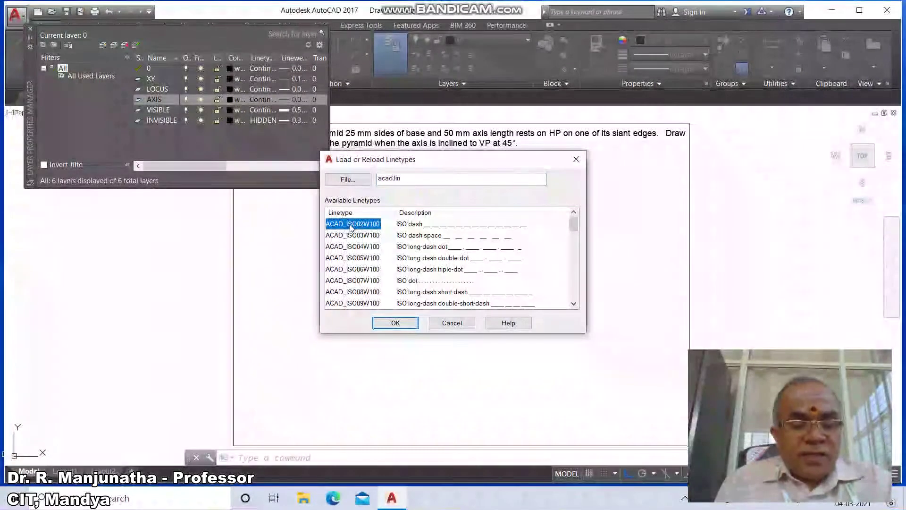
pyautogui.press('c')
pyautogui.click(402, 324)
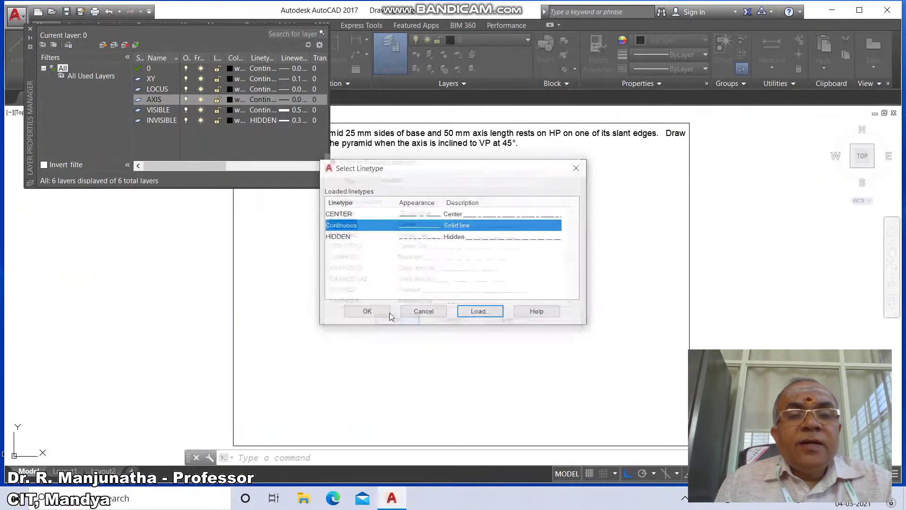
pyautogui.click(339, 214)
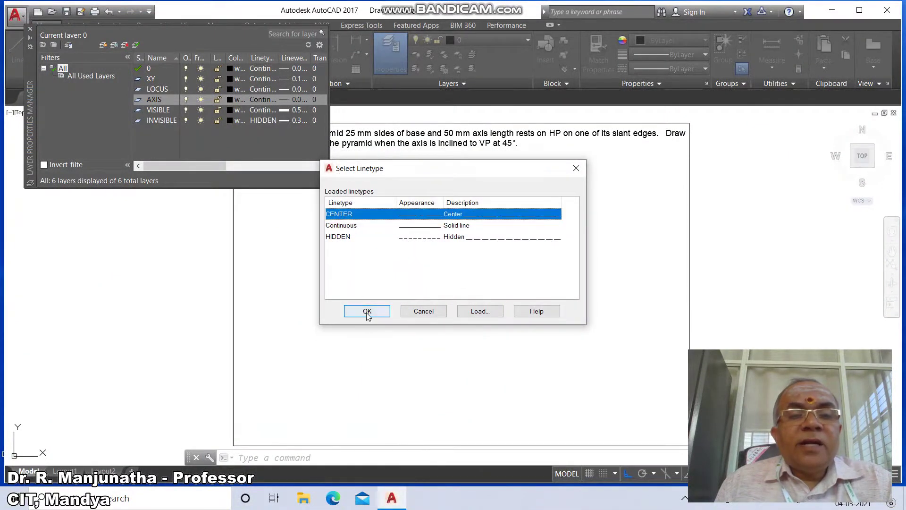
pyautogui.click(366, 311)
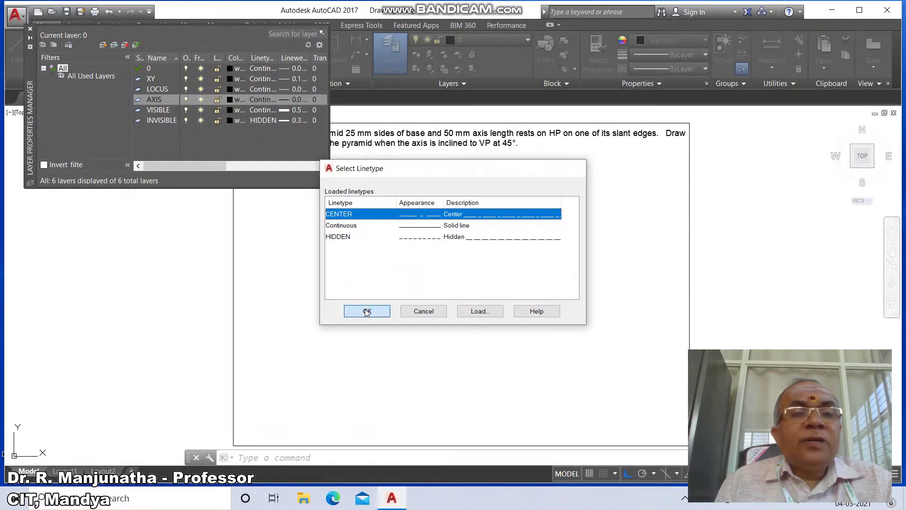
# - Load the DASHDOT linetype and assign it to the LOCUS layer
pyautogui.click(255, 90)
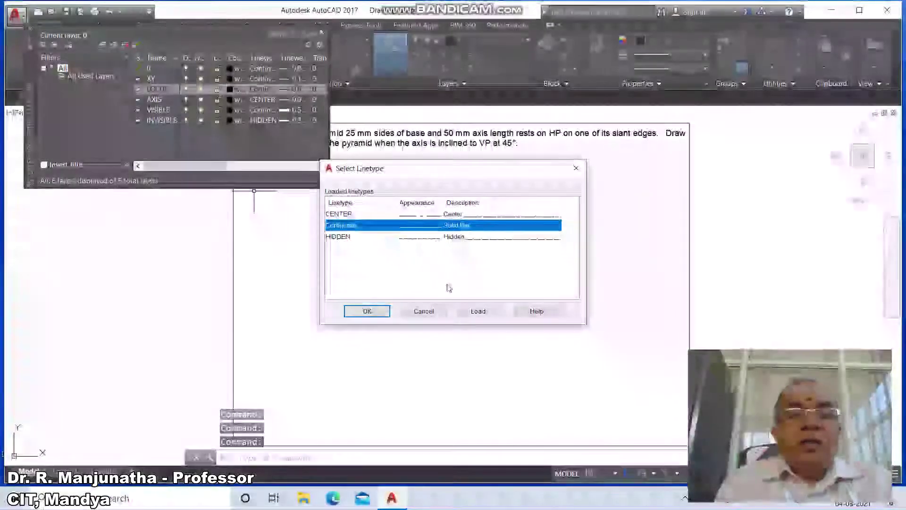
pyautogui.click(479, 312)
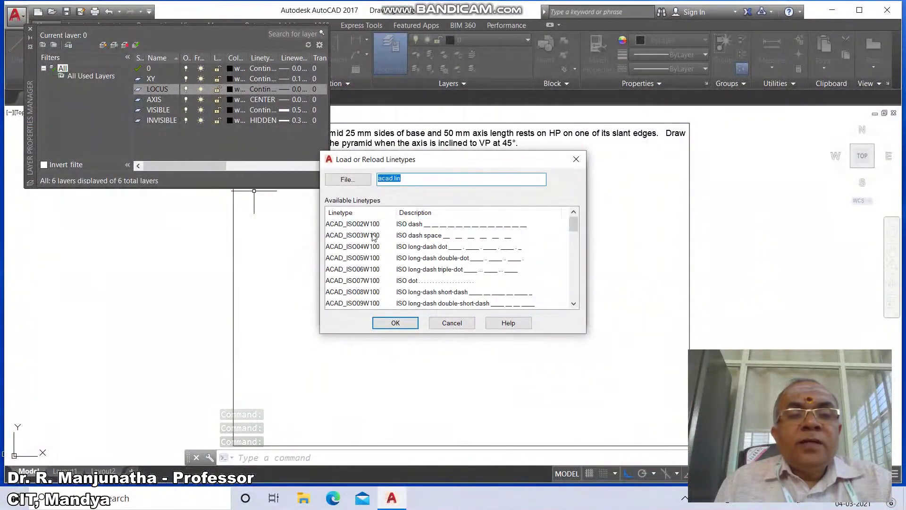
pyautogui.click(373, 236)
pyautogui.press('d')
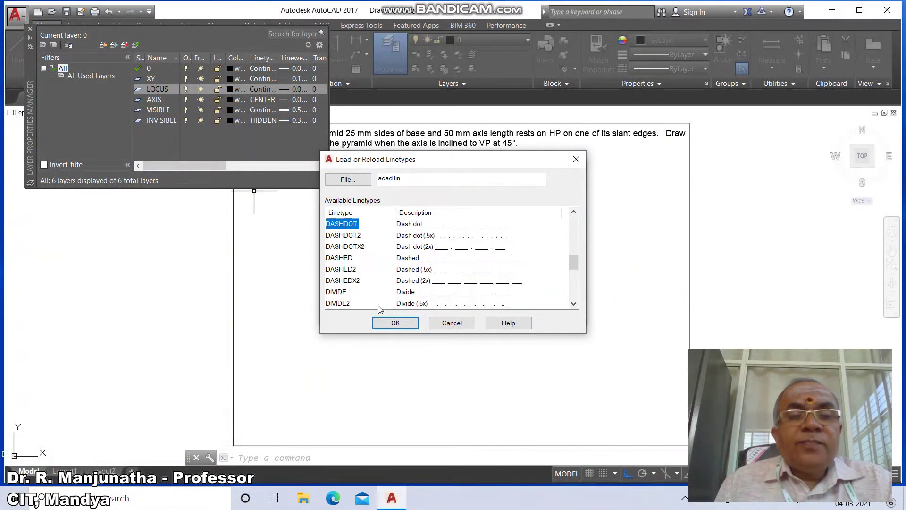
pyautogui.click(393, 324)
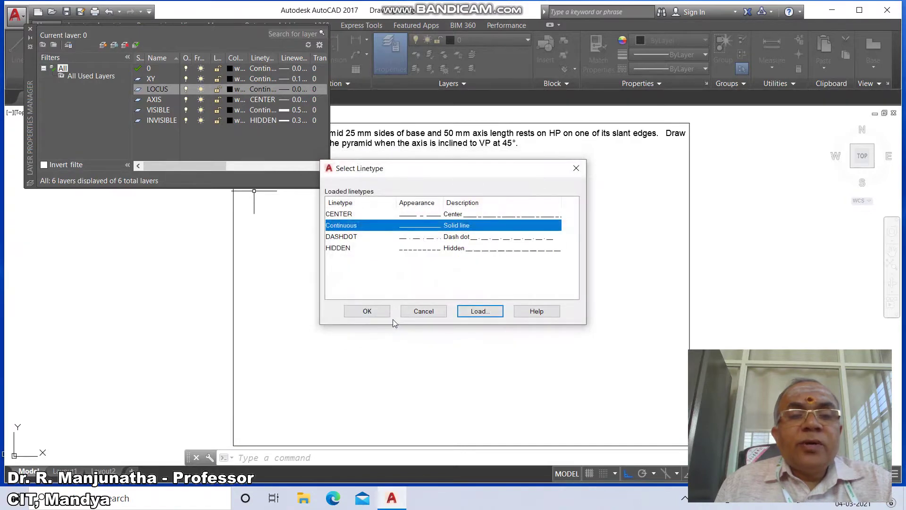
pyautogui.click(351, 238)
pyautogui.click(367, 311)
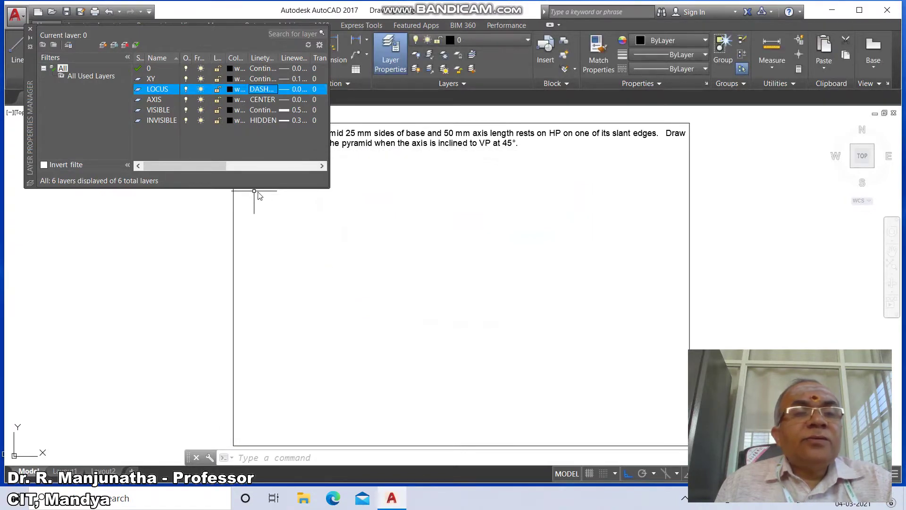
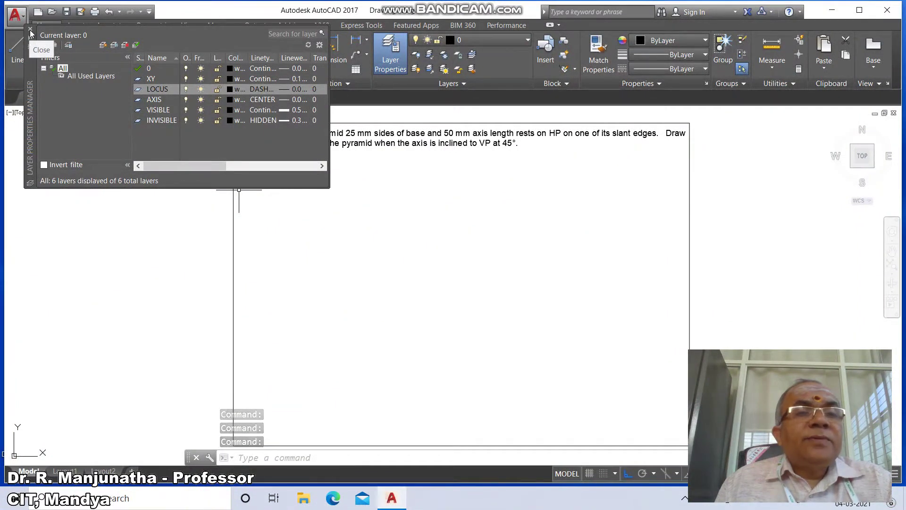
# - Close the layer manager and draw a five-sided polygon by its edge, with a vertical 25 mm edge on its left side, in the sheet's lower left
pyautogui.click(30, 32)
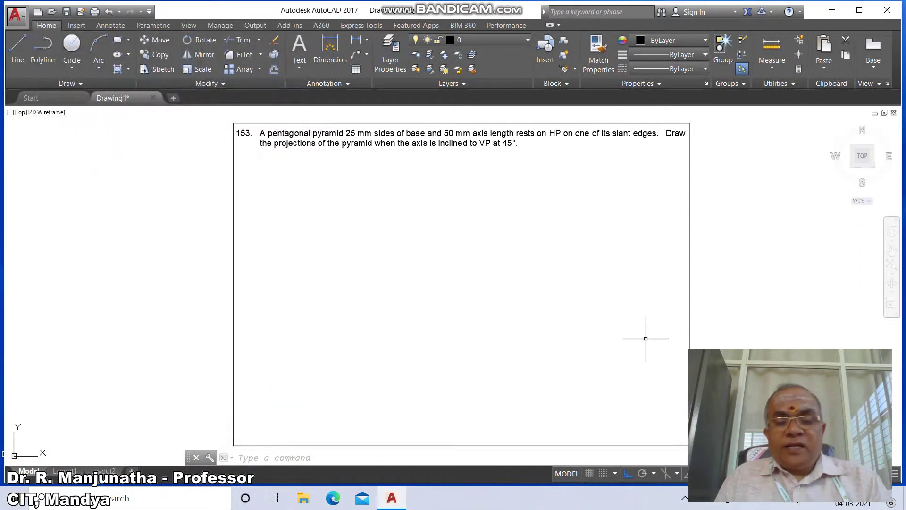
pyautogui.write('l')
pyautogui.press('Return')
pyautogui.write('po')
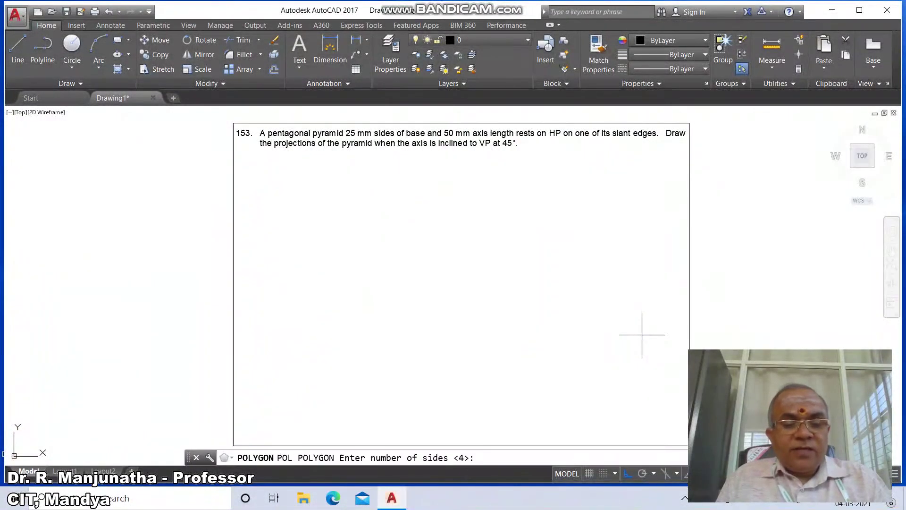
pyautogui.press('Return')
pyautogui.write('e')
pyautogui.press('Return')
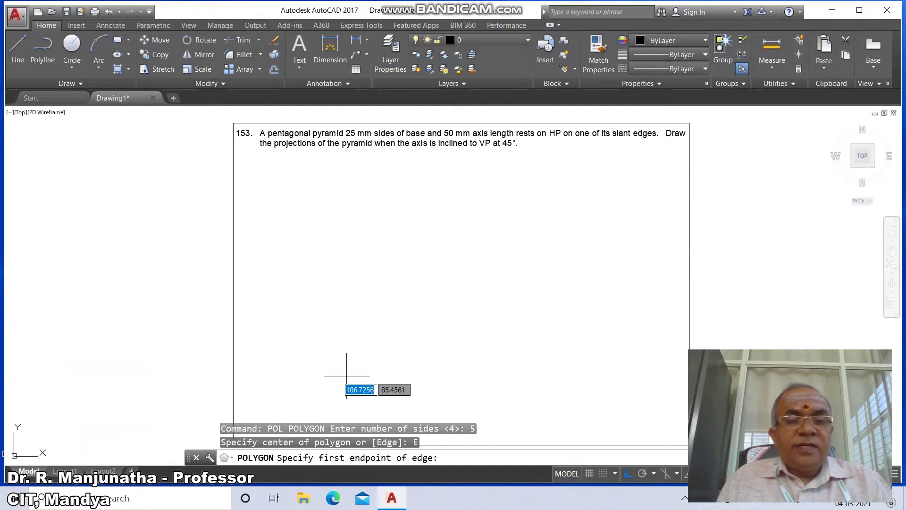
pyautogui.click(302, 322)
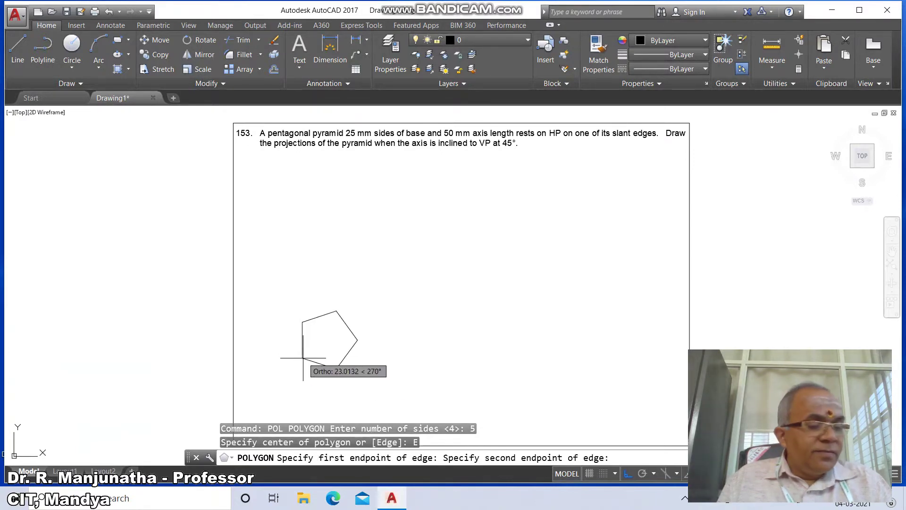
pyautogui.write('25')
pyautogui.press('Return')
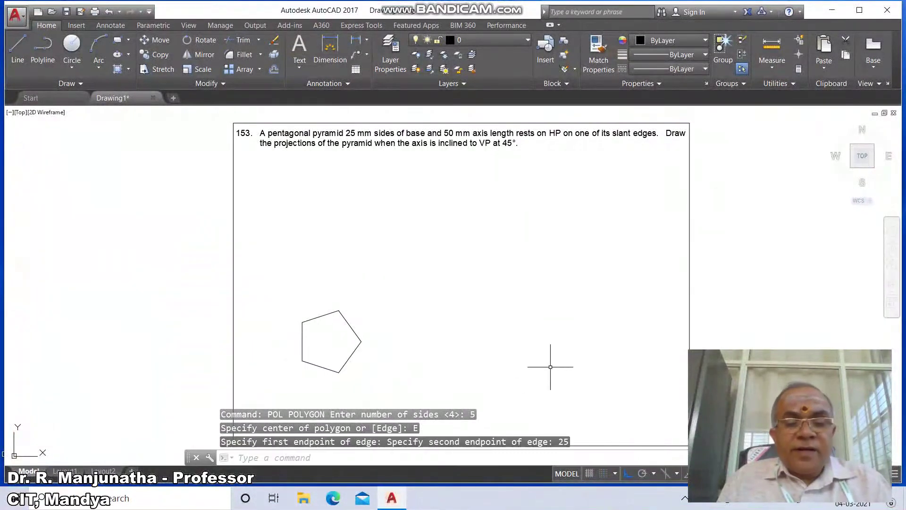
# - Draw a line from the pentagon's lower-left corner perpendicular to its upper-right edge
pyautogui.write('l')
pyautogui.press('Return')
pyautogui.write('INT')
pyautogui.press('Return')
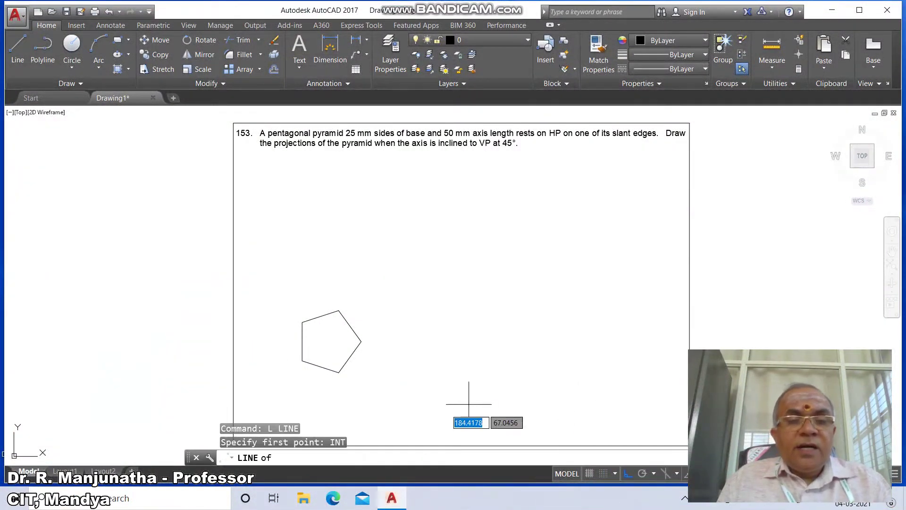
pyautogui.click(303, 362)
pyautogui.write('PER')
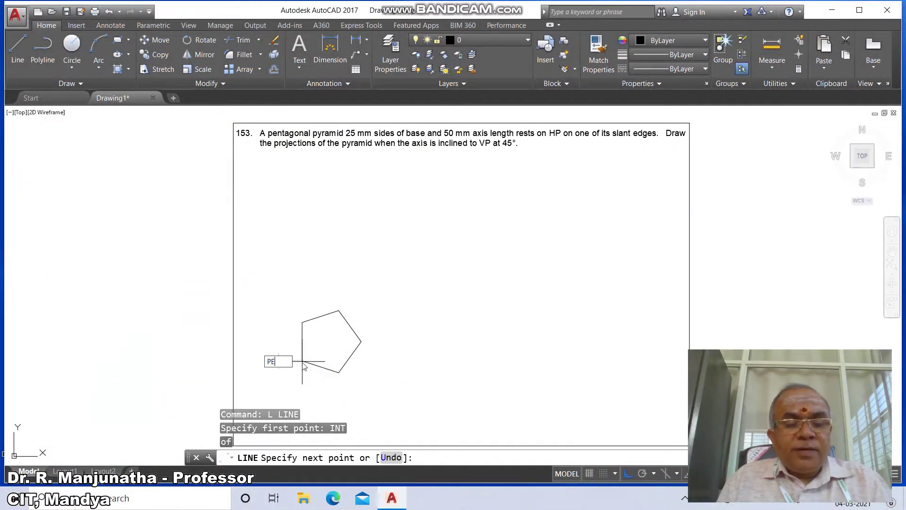
pyautogui.press('Return')
pyautogui.click(353, 327)
pyautogui.press('Return')
# - Draw a line from the pentagon's upper-left corner perpendicular to its lower-right edge
pyautogui.press('Return')
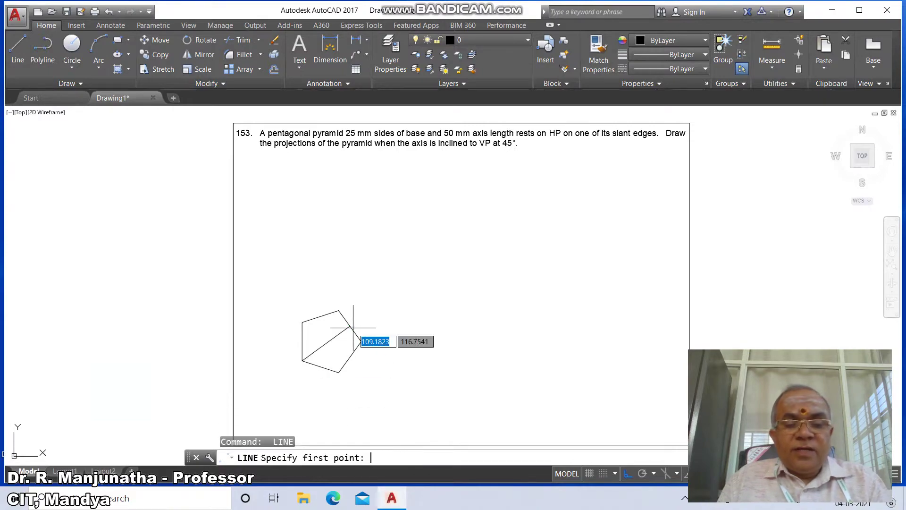
pyautogui.write('INT')
pyautogui.press('Return')
pyautogui.click(303, 322)
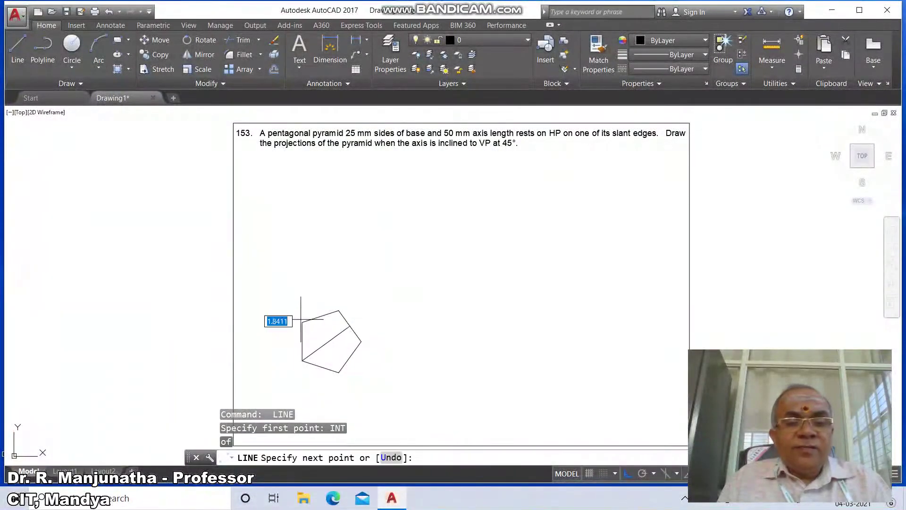
pyautogui.write('PER')
pyautogui.press('Return')
pyautogui.click(341, 363)
pyautogui.press('Return')
# - Fillet the two perpendicular lines with zero radius so both end at the pentagon's centre
pyautogui.write('F')
pyautogui.press('Return')
pyautogui.click(314, 353)
pyautogui.click(317, 331)
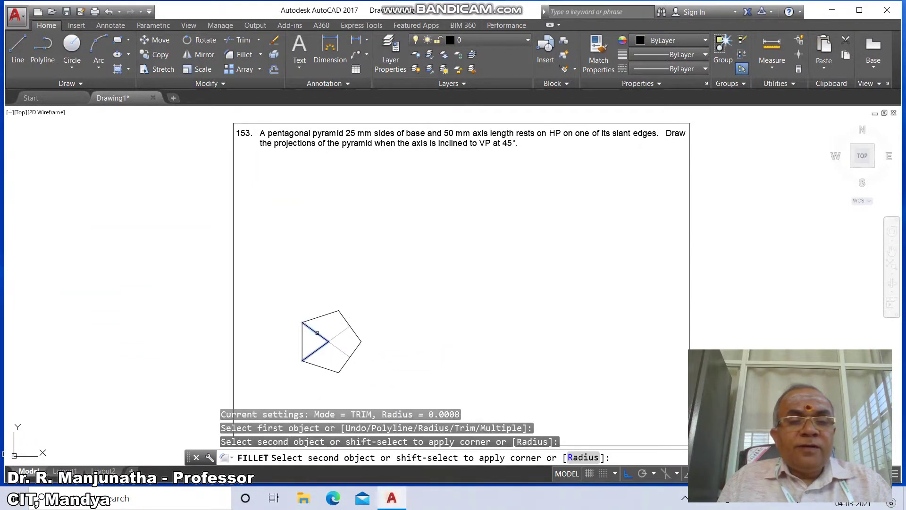
# - Draw connected lines from the pentagon's top corner to its centre and on to its bottom corner
pyautogui.write('L')
pyautogui.press('Return')
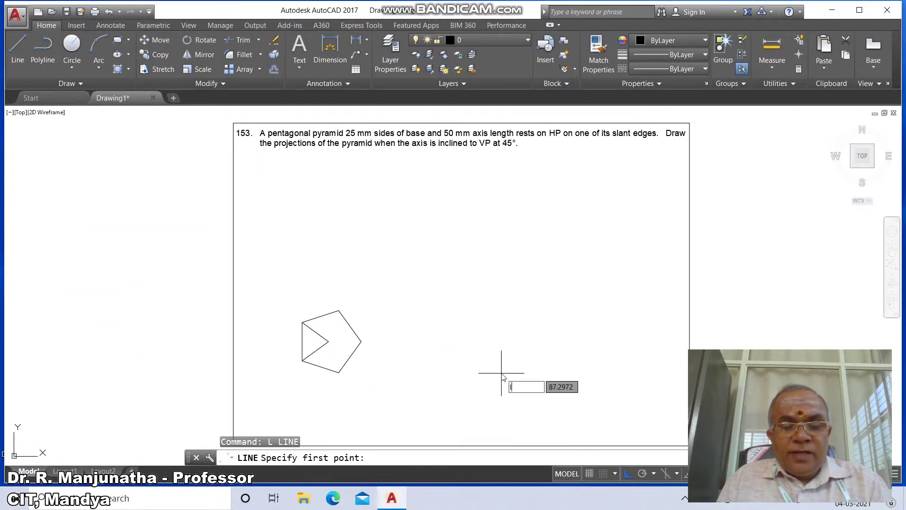
pyautogui.write('INT')
pyautogui.press('Return')
pyautogui.click(339, 312)
pyautogui.write('INT')
pyautogui.press('Return')
pyautogui.click(329, 341)
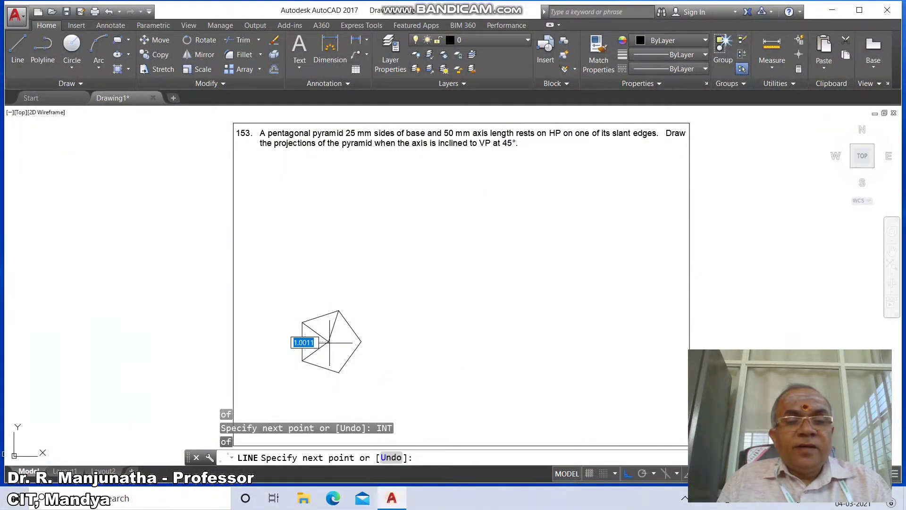
pyautogui.write('INT')
pyautogui.press('Return')
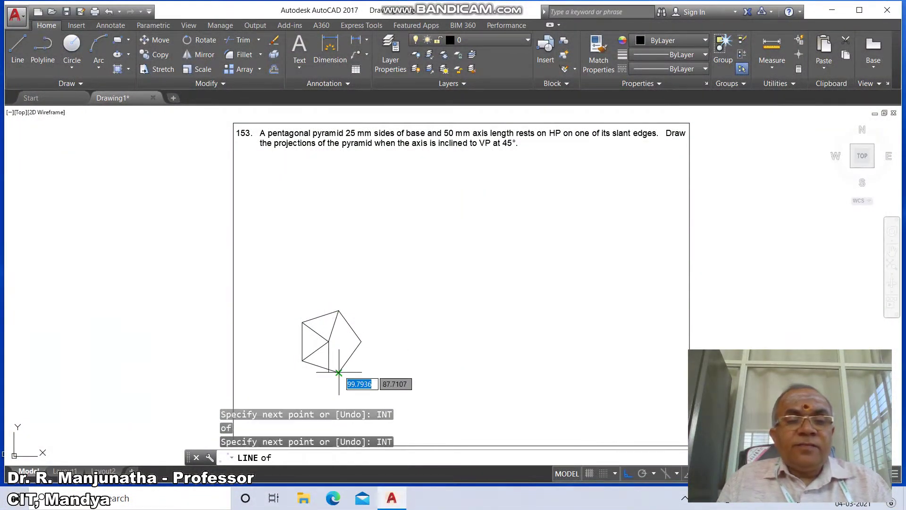
pyautogui.click(339, 370)
pyautogui.press('Return')
# - Draw a line from the pentagon's centre to its right corner
pyautogui.press('Return')
pyautogui.write('INT')
pyautogui.press('Return')
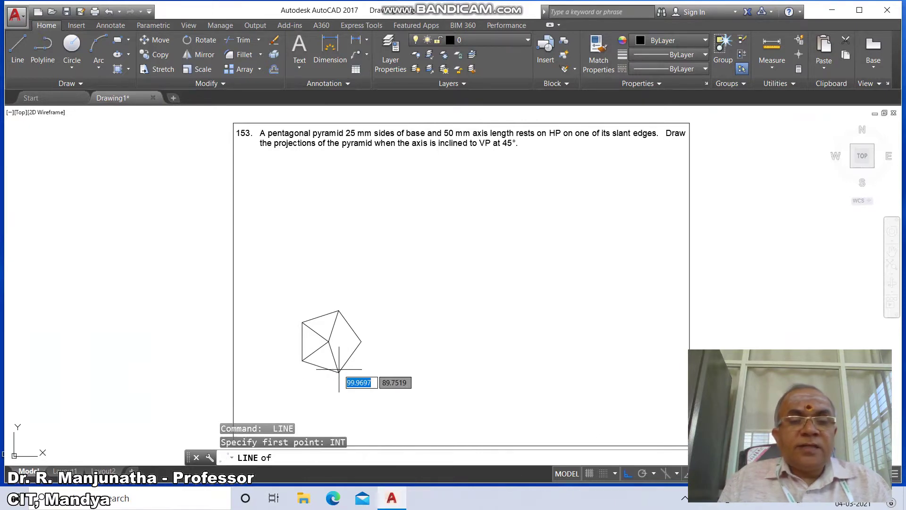
pyautogui.click(329, 341)
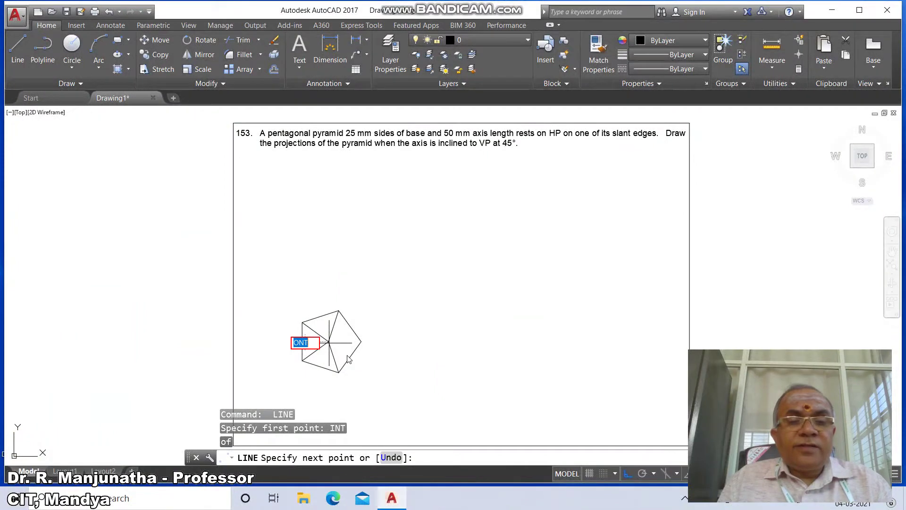
pyautogui.write('INT')
pyautogui.press('Return')
pyautogui.click(361, 341)
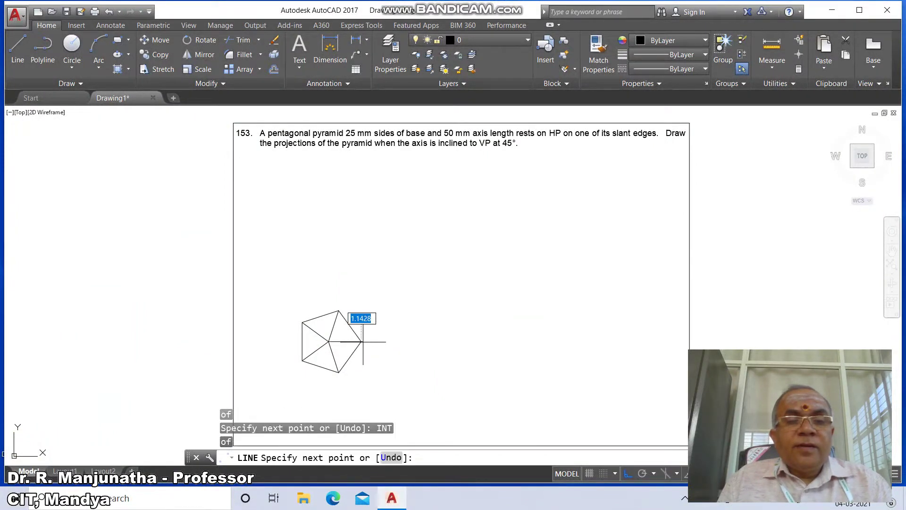
pyautogui.press('Return')
# - Assign the pentagon and its inner lines to the VISIBLE layer and turn on the lineweight display
pyautogui.click(408, 304)
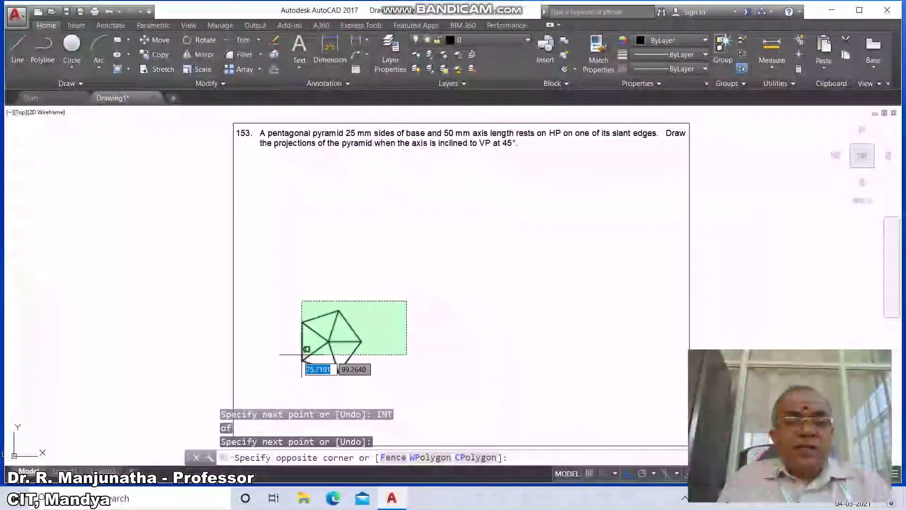
pyautogui.click(280, 375)
pyautogui.write('cH')
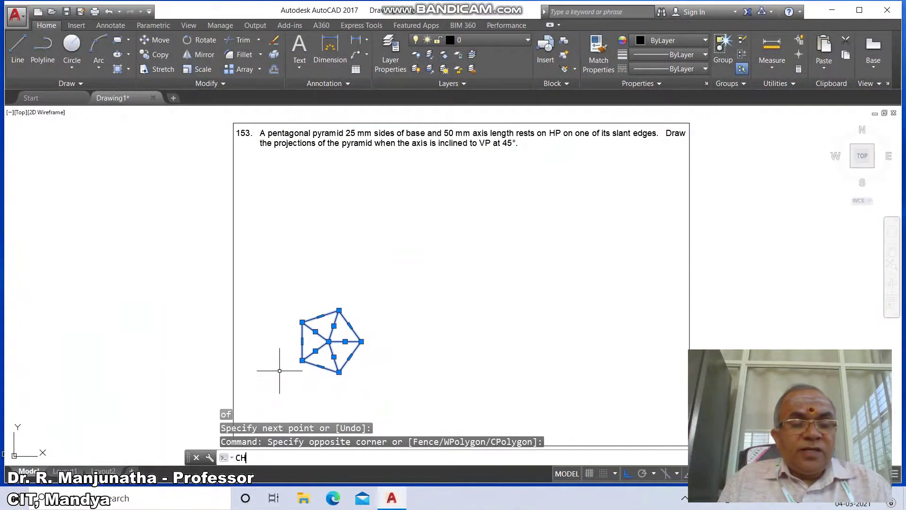
pyautogui.press('Return')
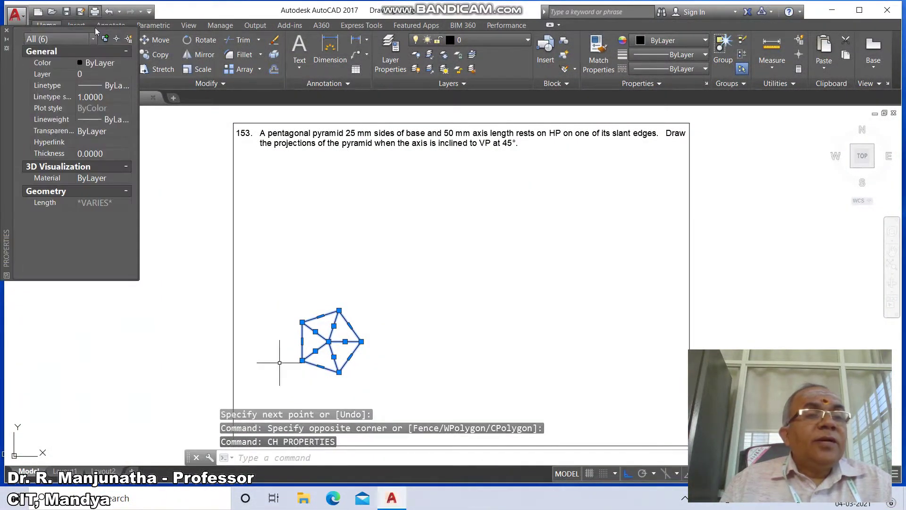
pyautogui.click(127, 74)
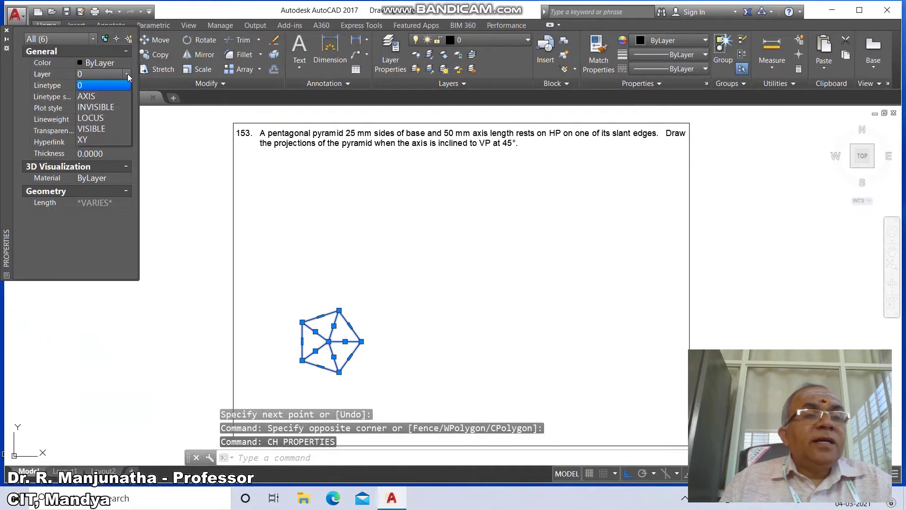
pyautogui.click(101, 129)
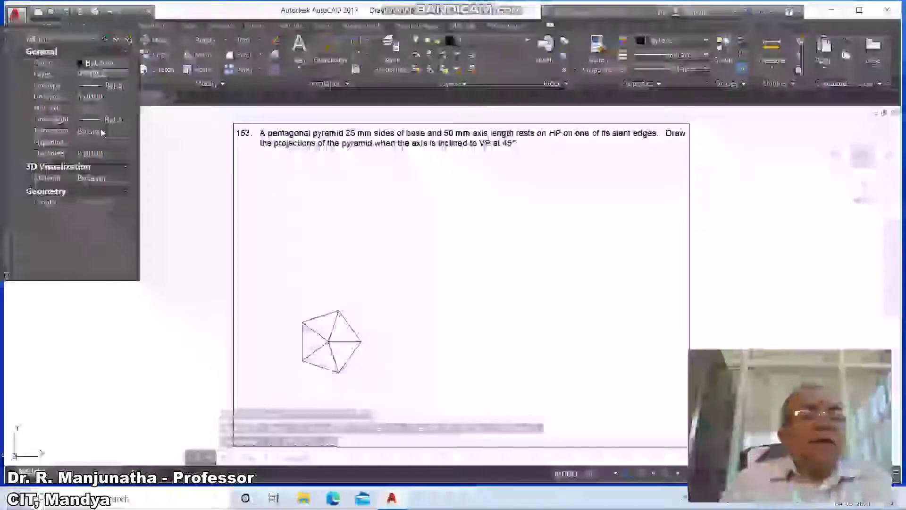
pyautogui.click(723, 473)
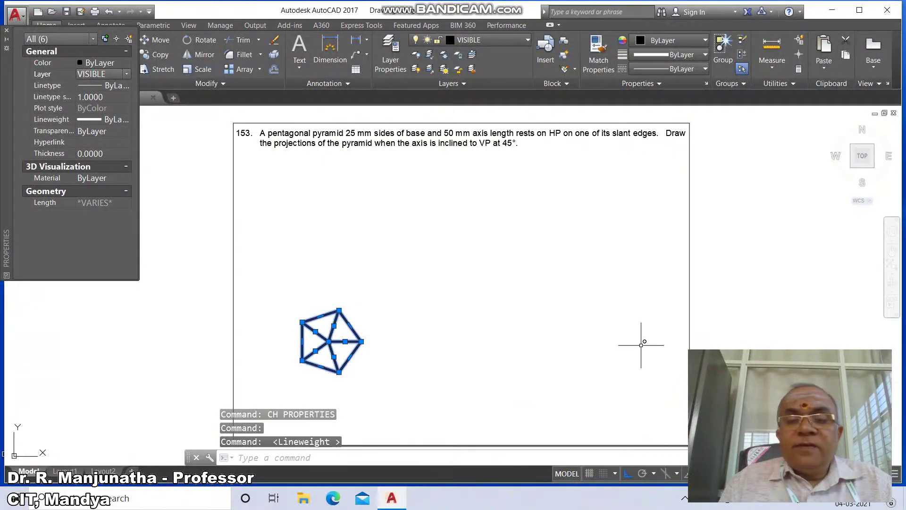
pyautogui.press('Escape')
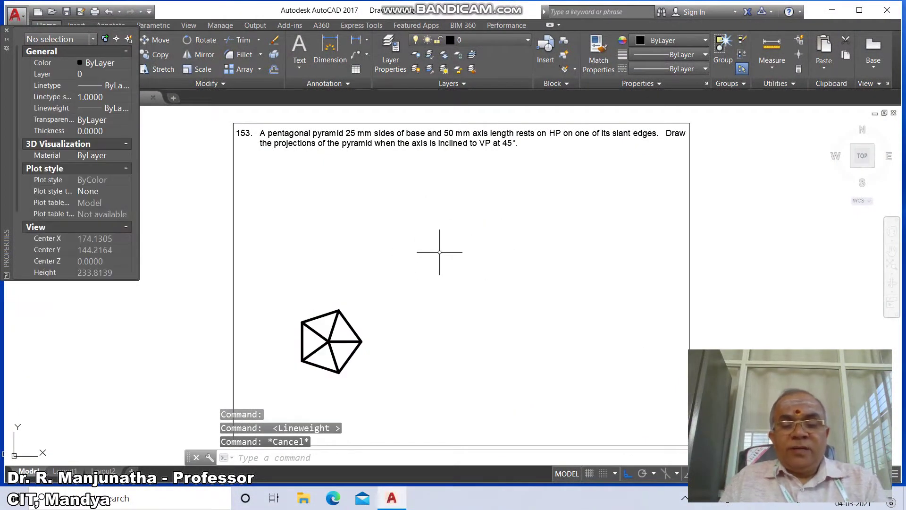
# - Draw a horizontal reference line just above the pentagon, extending past it on both sides
pyautogui.write('L')
pyautogui.press('Return')
pyautogui.click(276, 283)
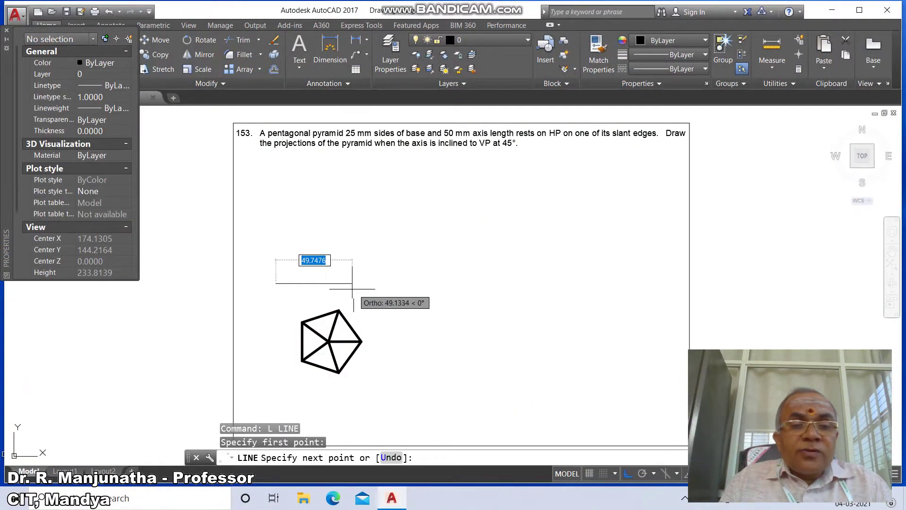
pyautogui.click(394, 289)
pyautogui.press('Return')
# - Offset the horizontal reference line 50 mm upward
pyautogui.write('O')
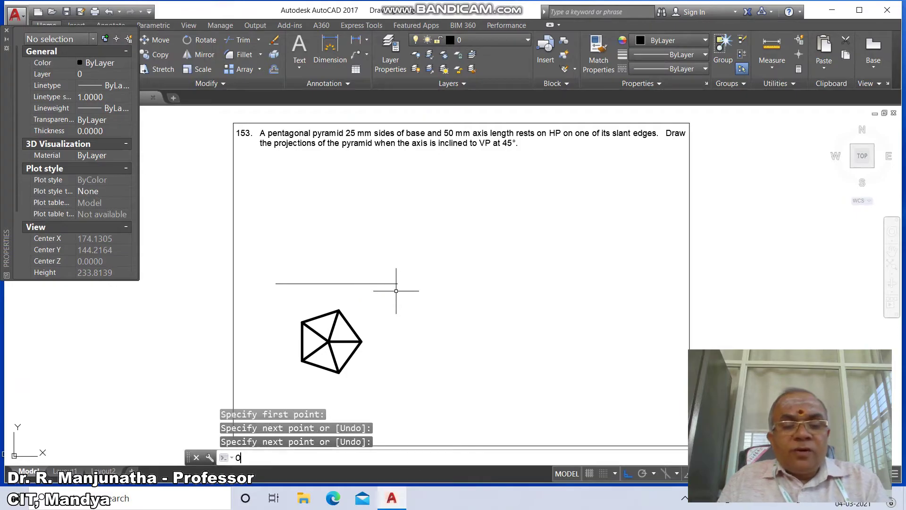
pyautogui.press('Return')
pyautogui.write('50')
pyautogui.press('Return')
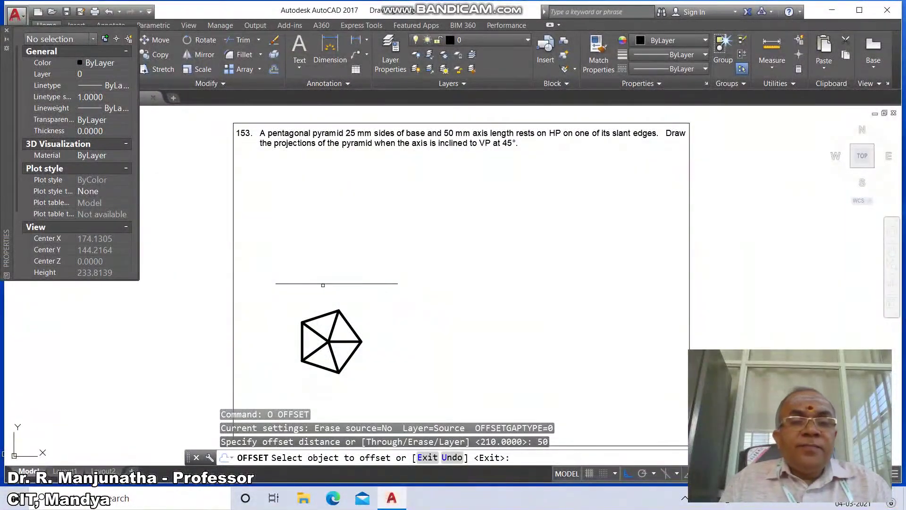
pyautogui.click(323, 284)
pyautogui.click(323, 244)
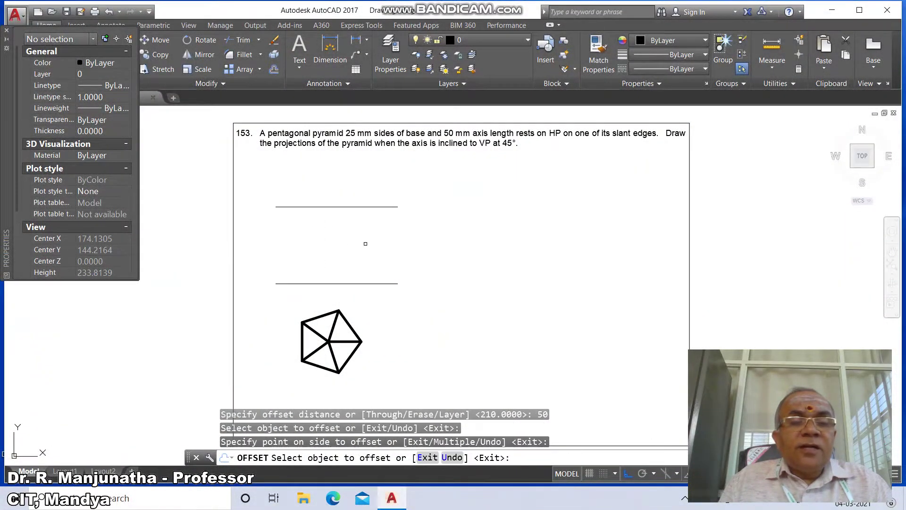
pyautogui.press('Return')
# - Draw a projector from the pentagon's upper-left corner perpendicular to the lower horizontal line
pyautogui.write('l')
pyautogui.press('Return')
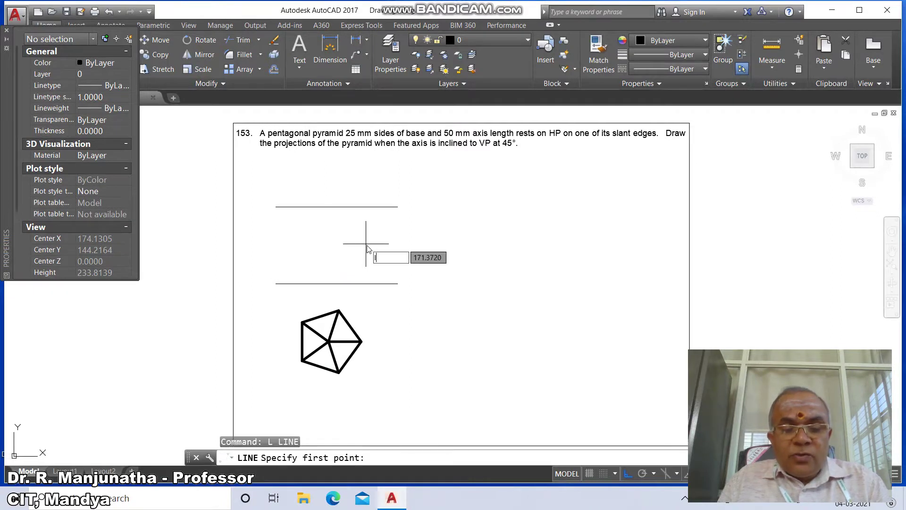
pyautogui.write('INT')
pyautogui.press('Return')
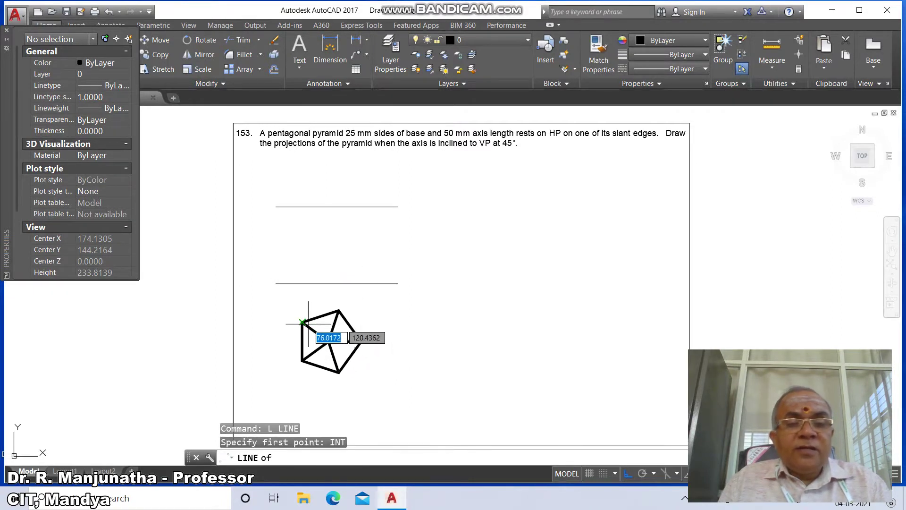
pyautogui.click(307, 324)
pyautogui.write('PER')
pyautogui.press('Return')
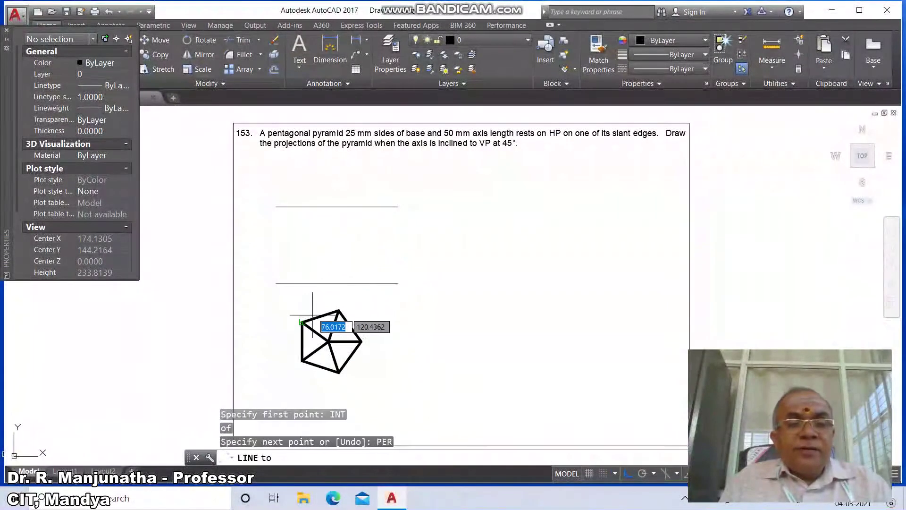
pyautogui.click(316, 283)
pyautogui.press('Return')
# - Draw a projector from the pentagon's centre perpendicular to the upper horizontal line
pyautogui.press('Return')
pyautogui.write('INT')
pyautogui.press('Return')
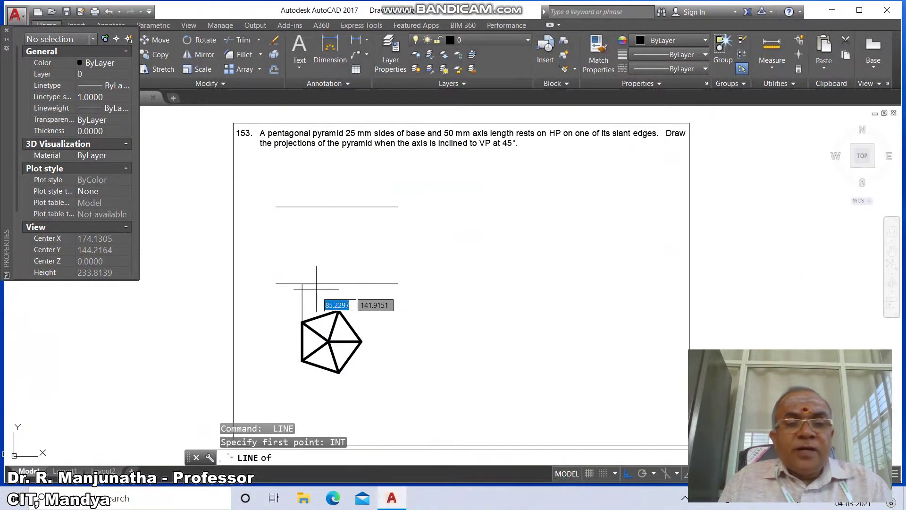
pyautogui.click(328, 341)
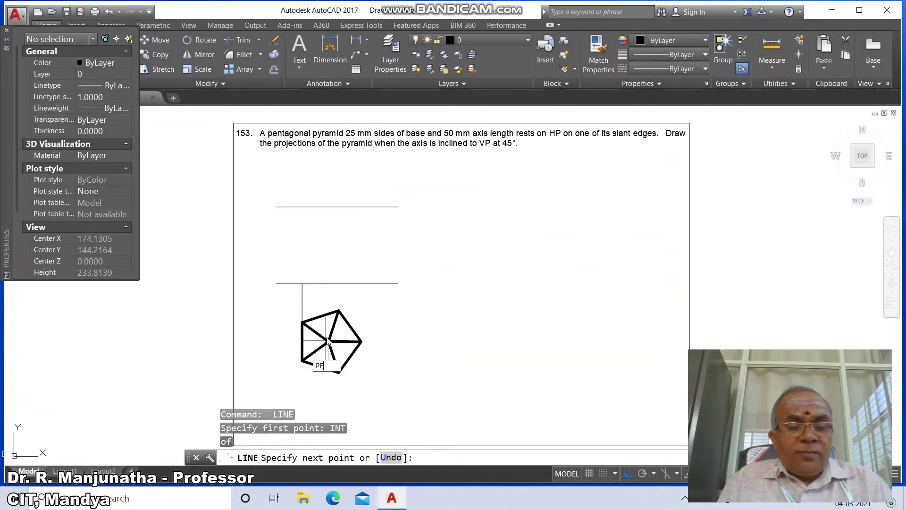
pyautogui.write('PER')
pyautogui.press('Return')
pyautogui.click(337, 210)
pyautogui.press('Return')
# - Draw a projector from the pentagon's bottom corner perpendicular to the lower horizontal line
pyautogui.press('Return')
pyautogui.write('INT')
pyautogui.press('Return')
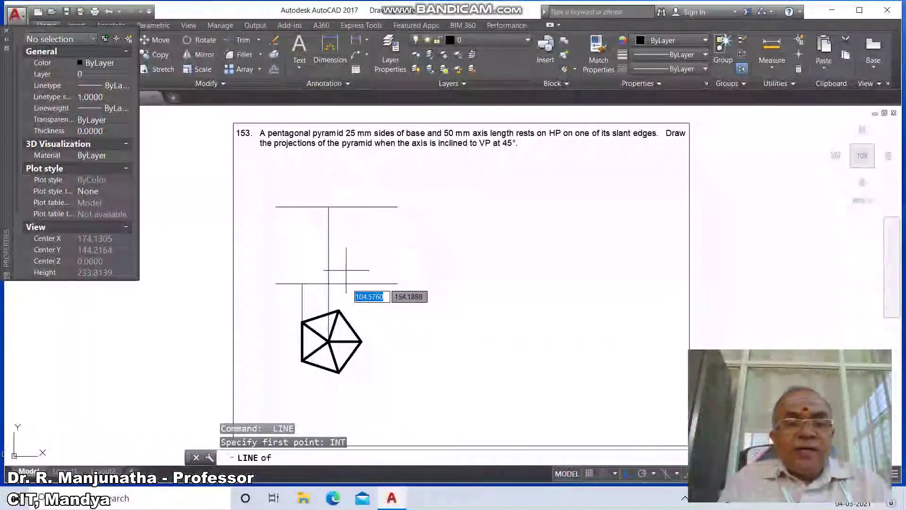
pyautogui.click(339, 373)
pyautogui.write('PER')
pyautogui.press('Return')
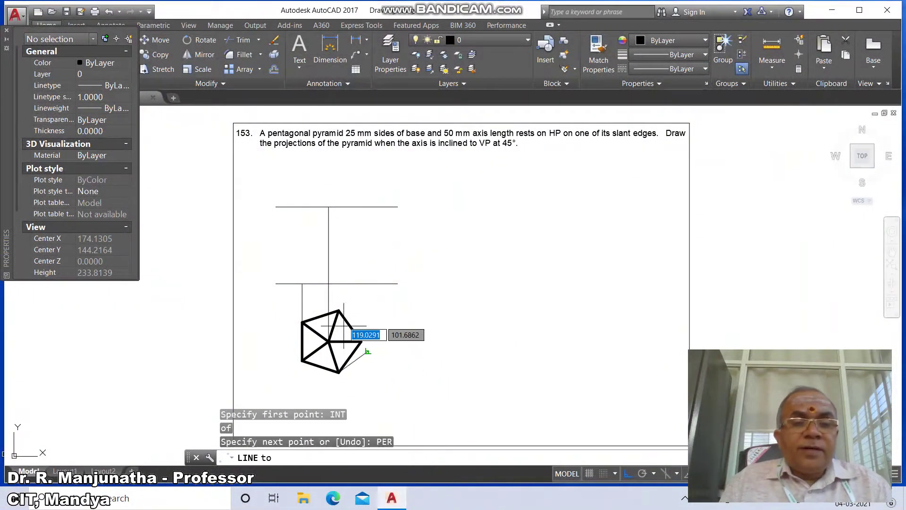
pyautogui.click(340, 284)
pyautogui.press('Return')
pyautogui.press('Return')
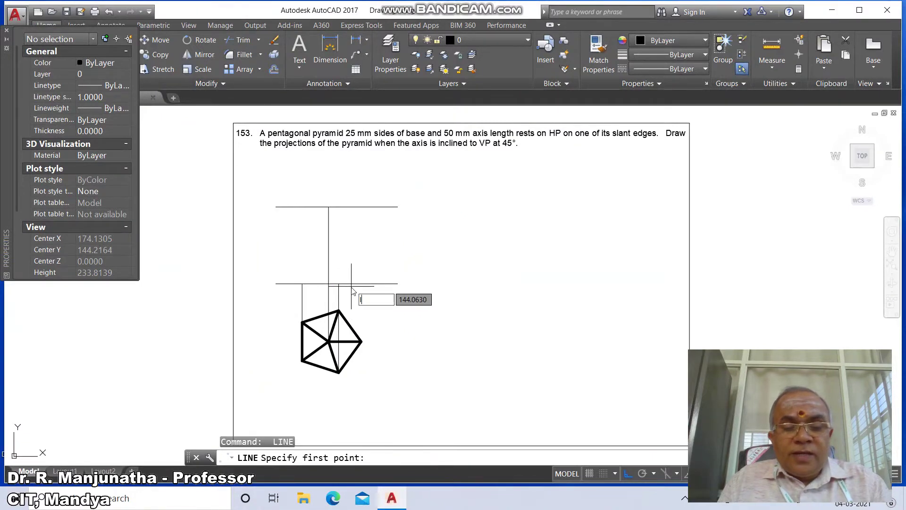
# - Draw a projector from the pentagon's right corner perpendicular to the lower horizontal line
pyautogui.write('INT')
pyautogui.press('Return')
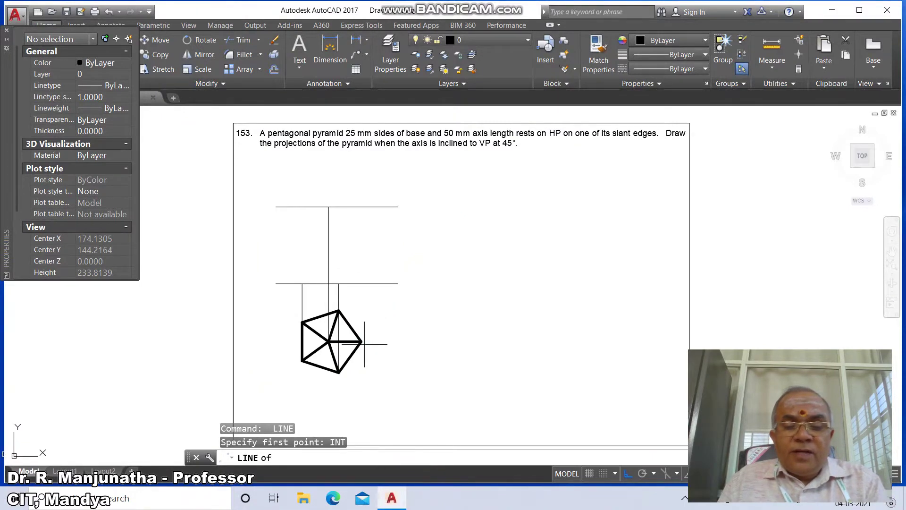
pyautogui.click(365, 344)
pyautogui.write('P')
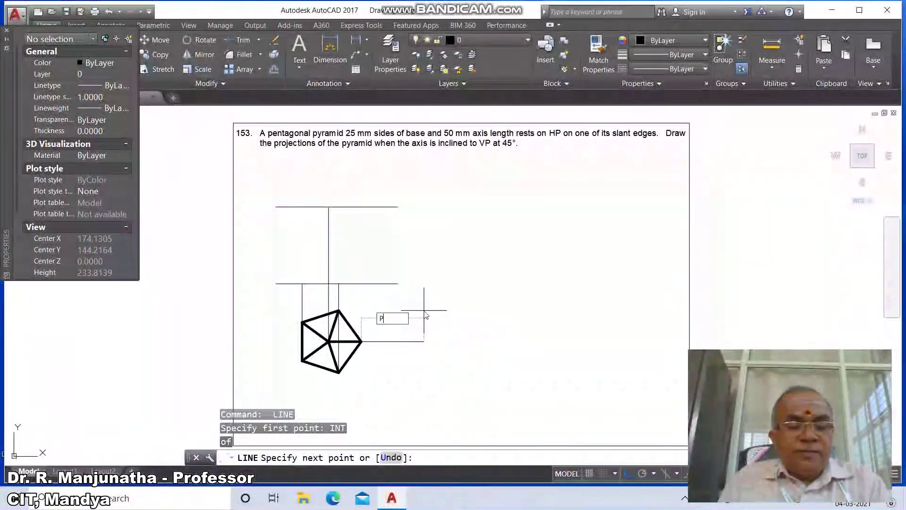
pyautogui.write('ER')
pyautogui.press('Return')
pyautogui.click(360, 284)
pyautogui.press('Return')
# - Fillet the lower horizontal line with the outer right and left projectors to form sharp base corners
pyautogui.write('F')
pyautogui.press('Return')
pyautogui.click(353, 284)
pyautogui.click(361, 293)
pyautogui.press('Return')
pyautogui.click(316, 284)
pyautogui.click(302, 300)
# - Draw the front view's left slant edge up to the apex and the middle slant edge down to the base
pyautogui.write('L')
pyautogui.press('Return')
pyautogui.write('INT')
pyautogui.press('Return')
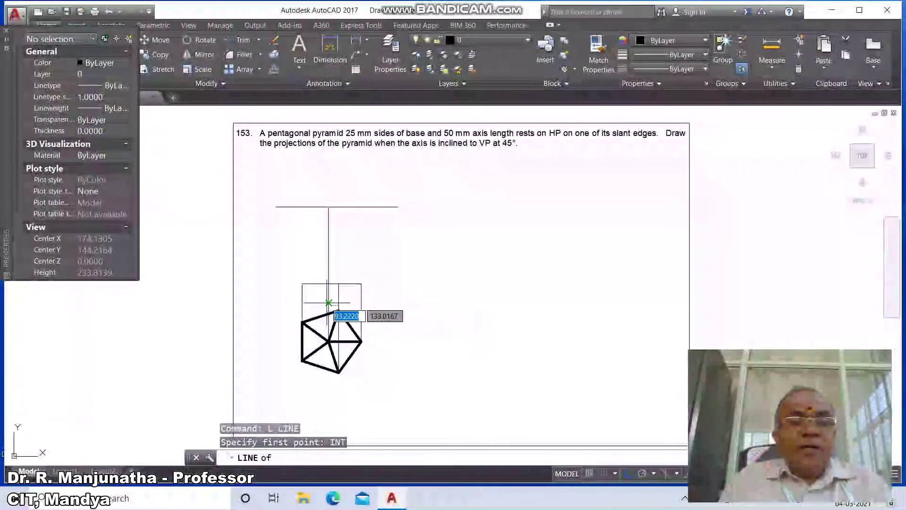
pyautogui.click(303, 285)
pyautogui.write('INT')
pyautogui.press('Return')
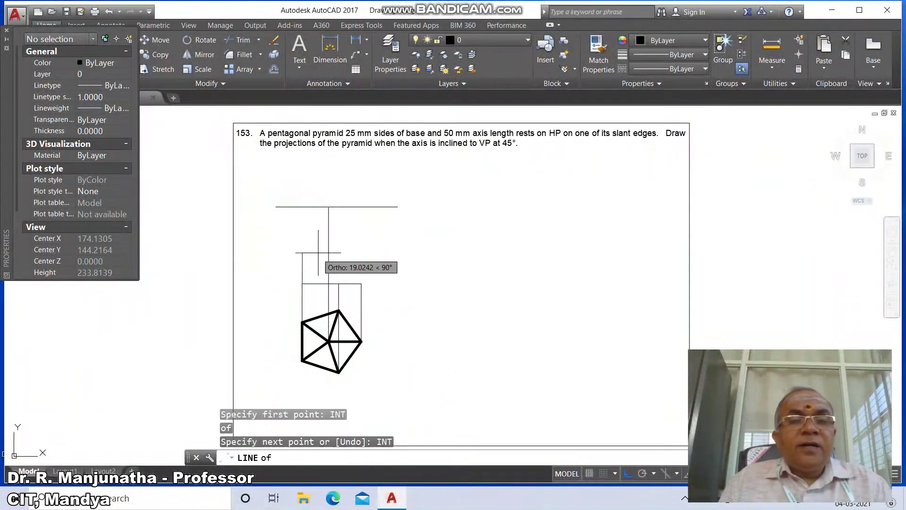
pyautogui.click(329, 207)
pyautogui.write('INT')
pyautogui.press('Return')
pyautogui.click(338, 284)
pyautogui.press('Return')
# - Draw the right slant edge from the base's right corner to the apex
pyautogui.press('Return')
pyautogui.write('INT')
pyautogui.press('Return')
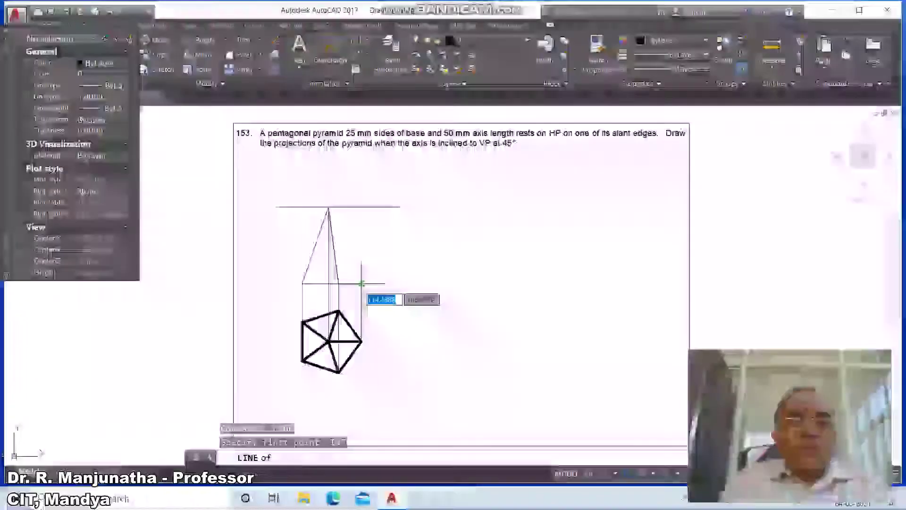
pyautogui.click(360, 285)
pyautogui.write('INT')
pyautogui.press('Return')
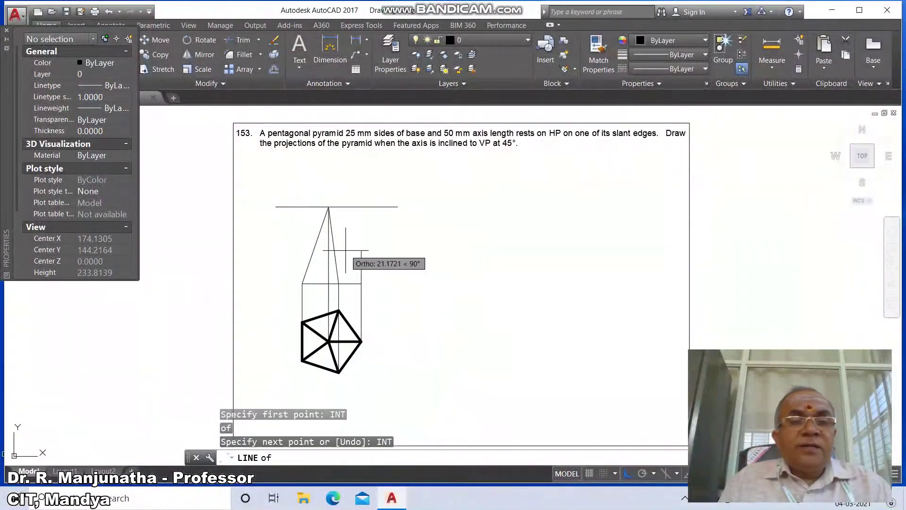
pyautogui.click(329, 207)
pyautogui.press('Return')
# - Erase the upper horizontal construction line through the apex
pyautogui.write('E')
pyautogui.press('Return')
pyautogui.click(355, 207)
pyautogui.press('Return')
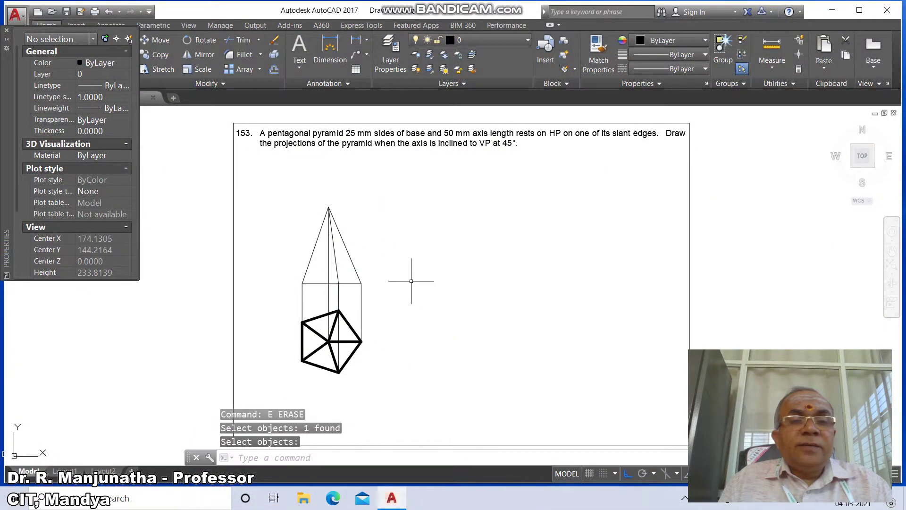
# - Break the central projector just below the front view's base line
pyautogui.write('BR')
pyautogui.press('Return')
pyautogui.click(328, 291)
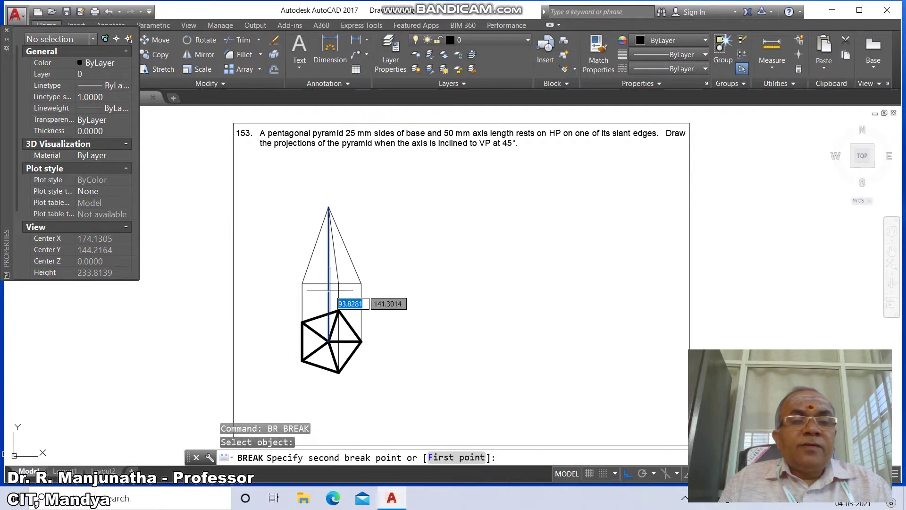
pyautogui.click(376, 251)
# - Move the front view's three slant edges and its base line to the VISIBLE layer
pyautogui.click(376, 251)
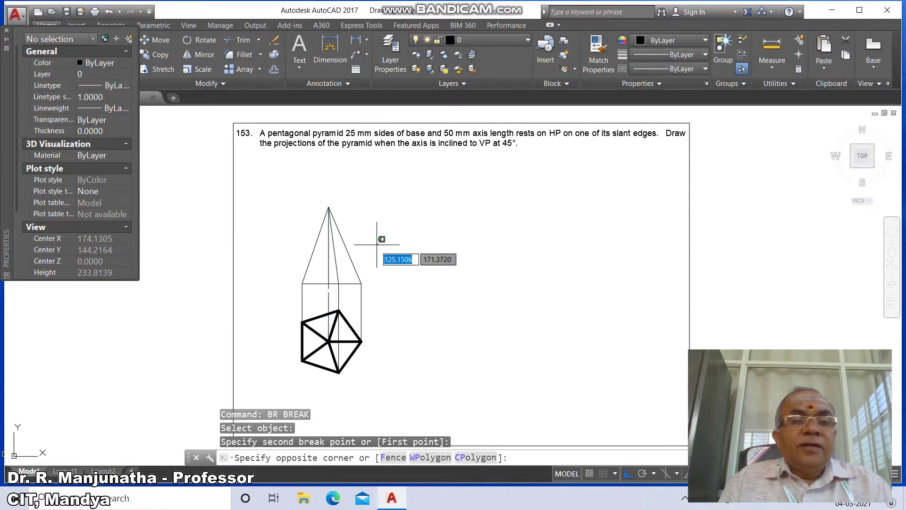
pyautogui.click(333, 273)
pyautogui.click(325, 264)
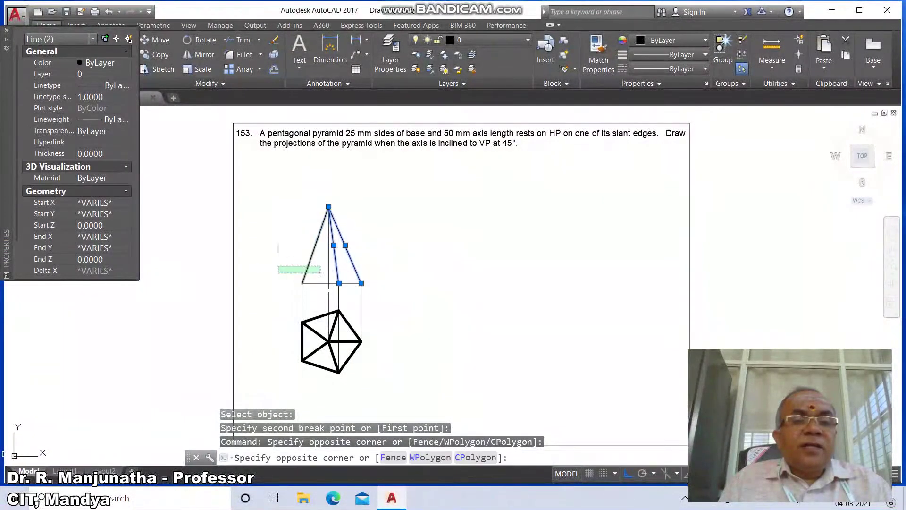
pyautogui.click(297, 285)
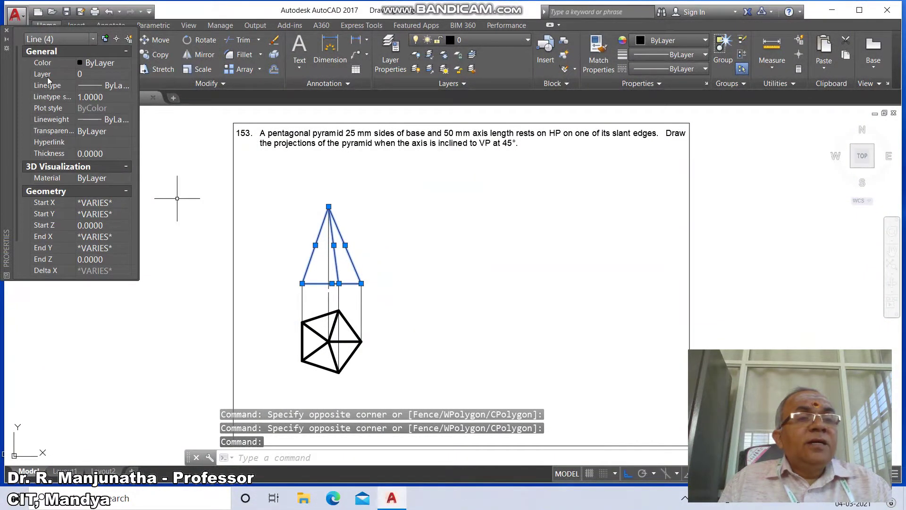
pyautogui.click(126, 75)
pyautogui.click(92, 128)
pyautogui.press('Escape')
pyautogui.press('Escape')
pyautogui.press('Escape')
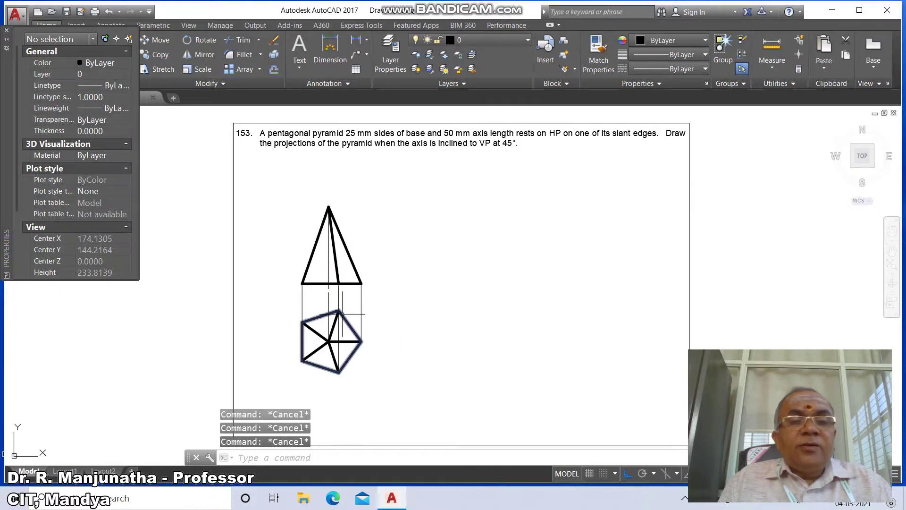
# - Put the pyramid's vertical centre line in the front view on the AXIS layer with a linetype scale of 10
pyautogui.click(329, 268)
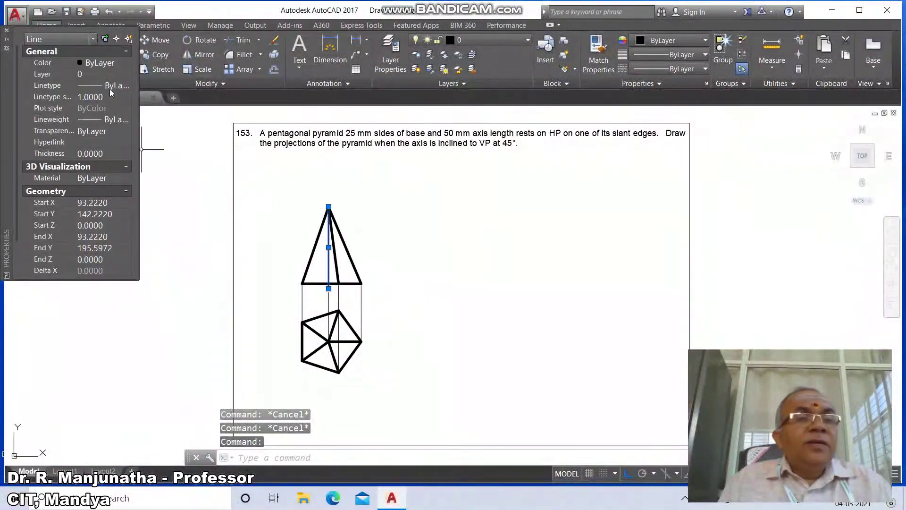
pyautogui.click(126, 74)
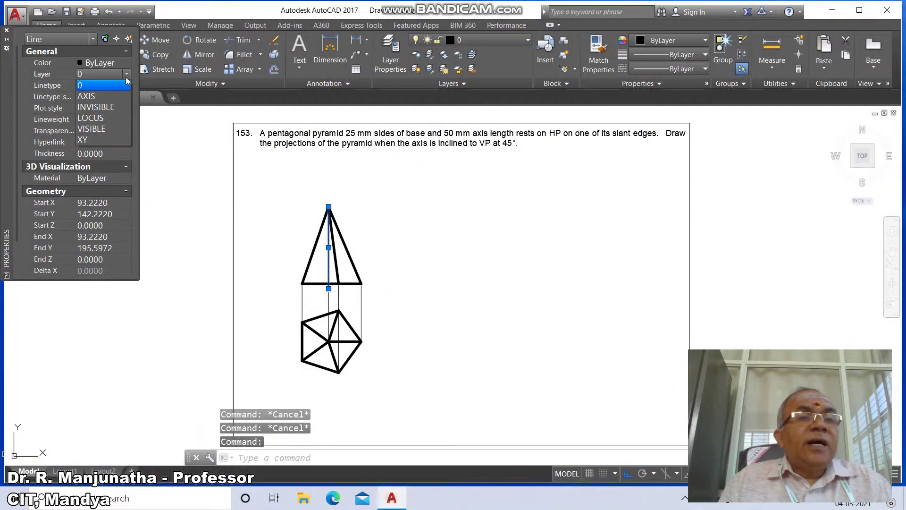
pyautogui.click(103, 92)
pyautogui.click(109, 97)
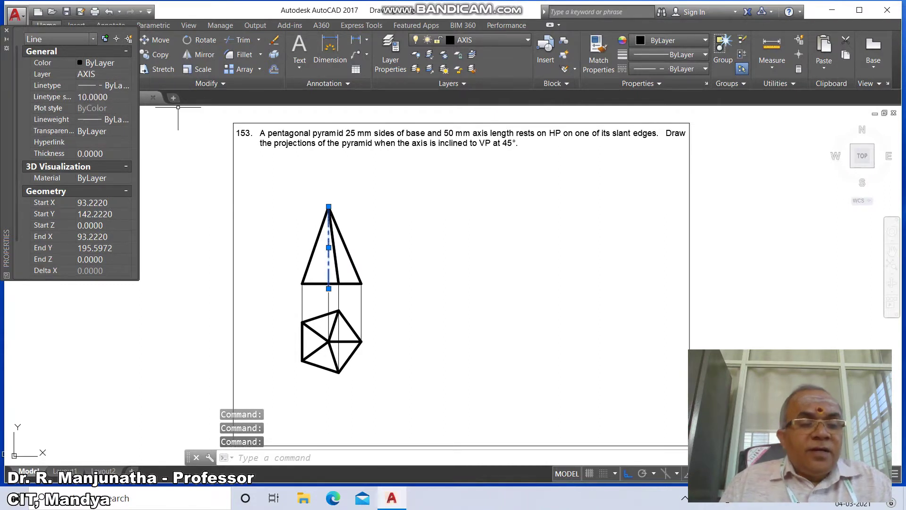
pyautogui.press('Escape')
pyautogui.press('Escape')
pyautogui.press('Escape')
# - Group all the lines of the front view, including its axis
pyautogui.write('GROUP')
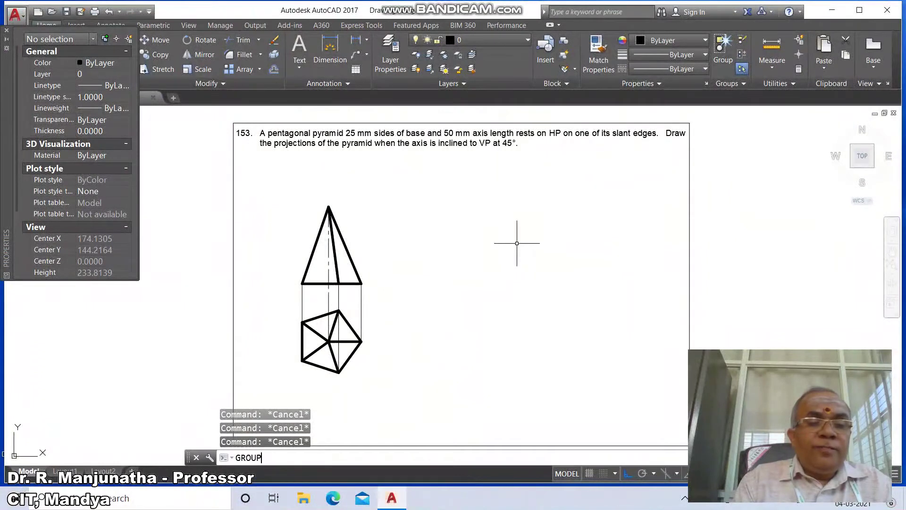
pyautogui.press('Return')
pyautogui.click(270, 191)
pyautogui.click(404, 304)
pyautogui.press('Return')
# - Copy the grouped front view horizontally to the right, clear of the original
pyautogui.write('CO')
pyautogui.press('Return')
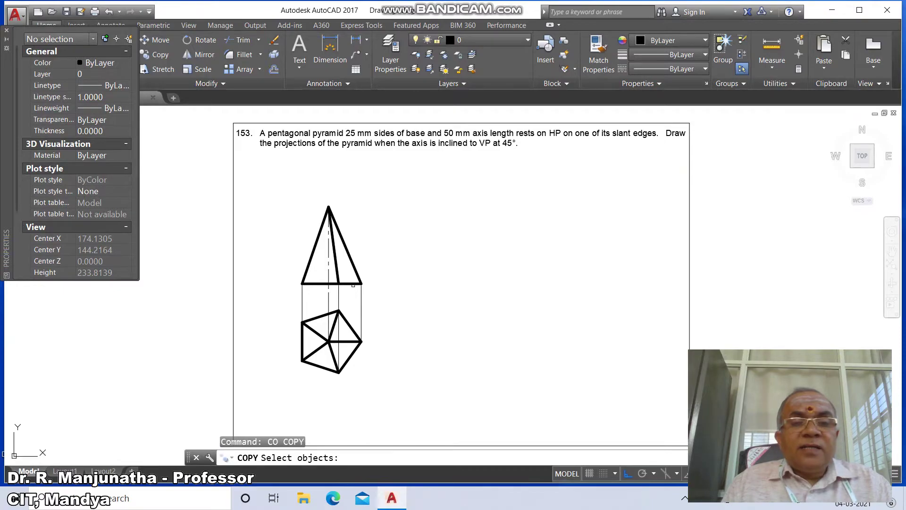
pyautogui.click(357, 276)
pyautogui.press('Return')
pyautogui.click(362, 284)
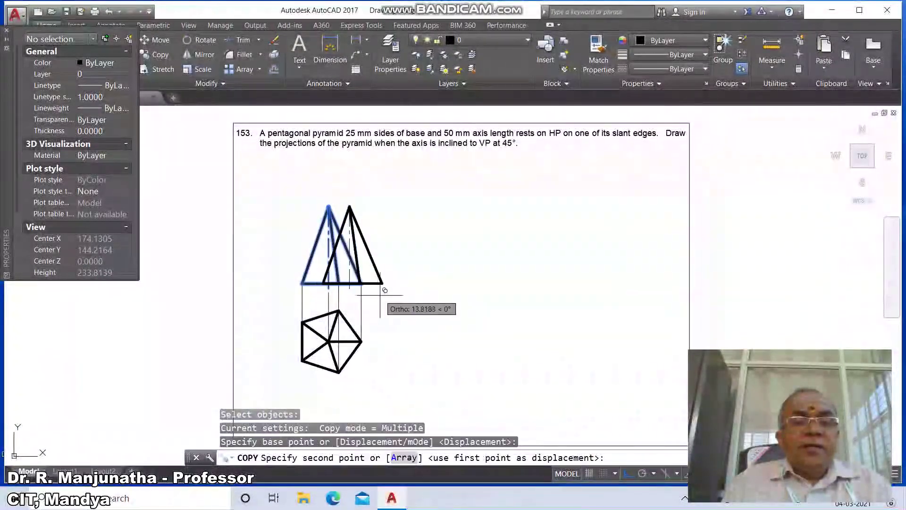
pyautogui.click(431, 289)
pyautogui.press('Return')
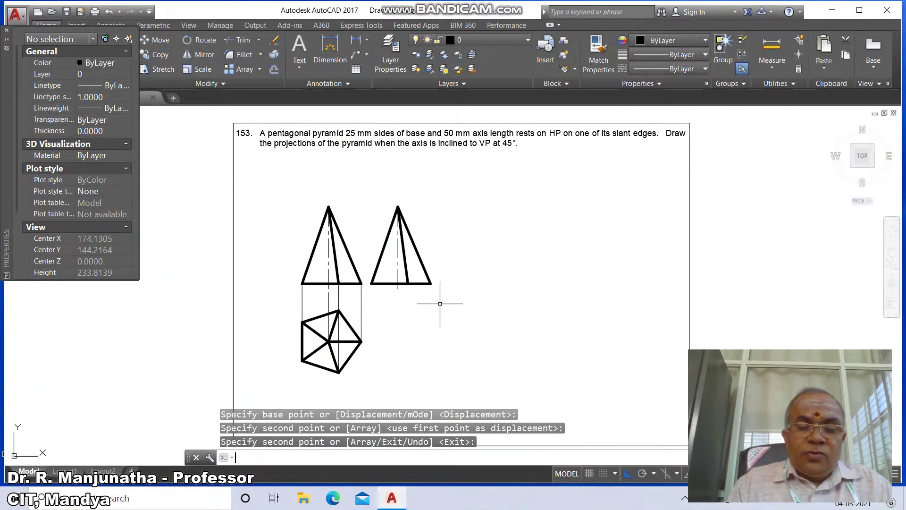
# - Rotate the copied front view about its lower-right corner by reference so that its right slant edge lies horizontal
pyautogui.write('RO')
pyautogui.press('Return')
pyautogui.click(432, 282)
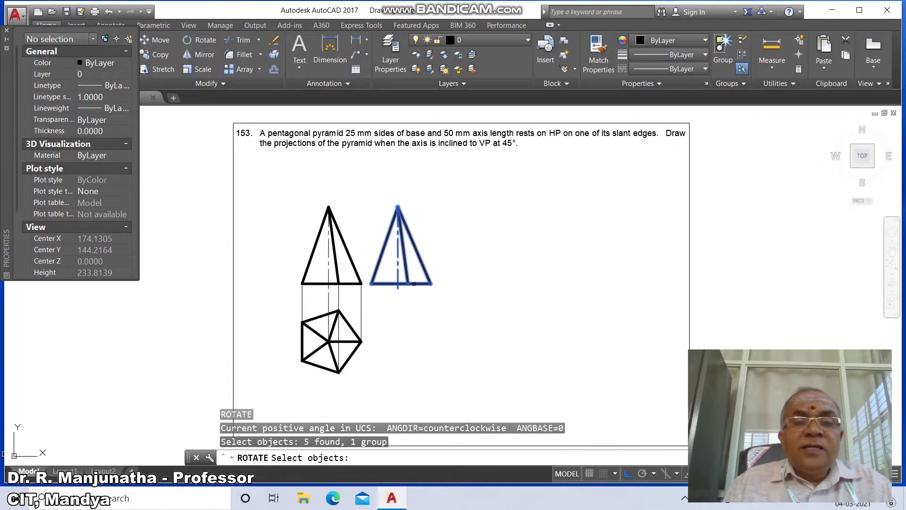
pyautogui.press('Return')
pyautogui.write('IN')
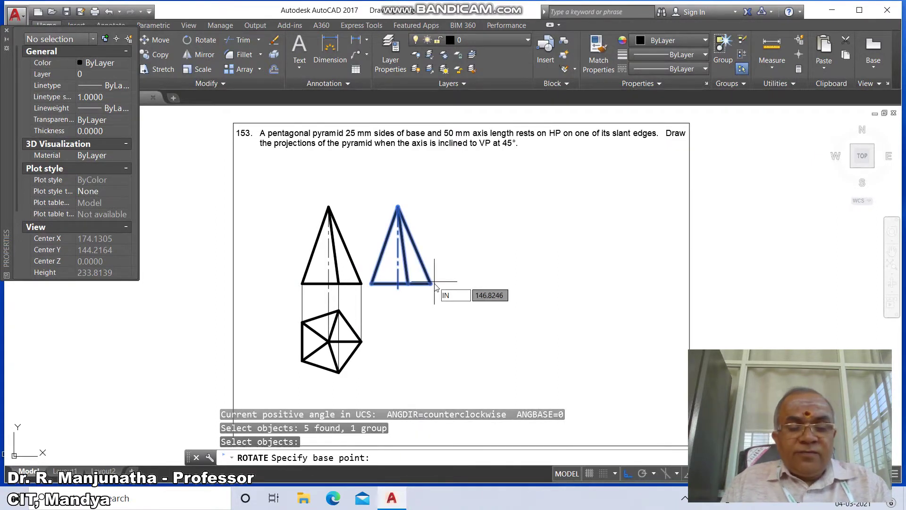
pyautogui.press('Return')
pyautogui.click(433, 283)
pyautogui.write('R')
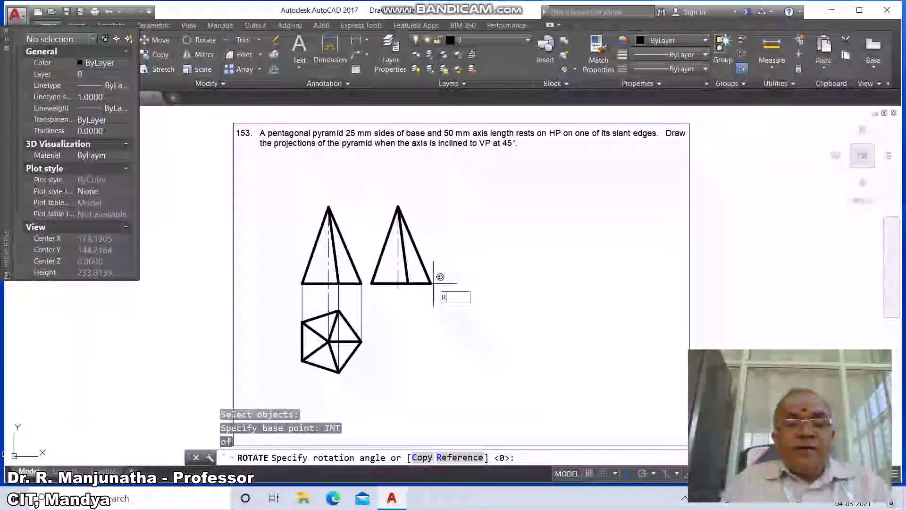
pyautogui.press('Return')
pyautogui.write('IN')
pyautogui.press('Return')
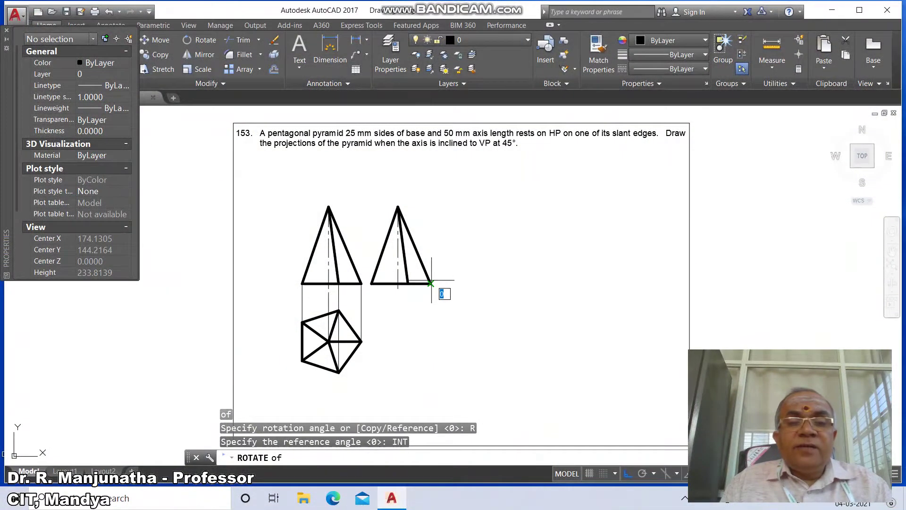
pyautogui.press('Return')
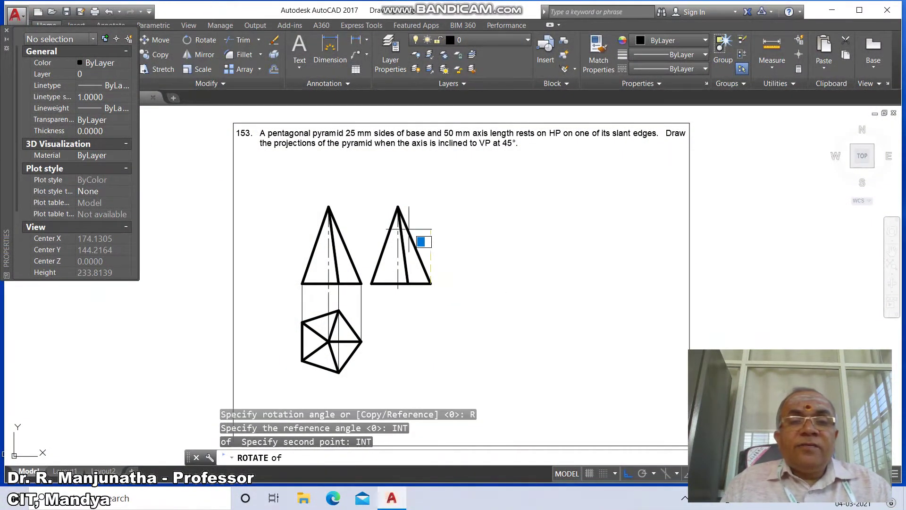
pyautogui.click(398, 206)
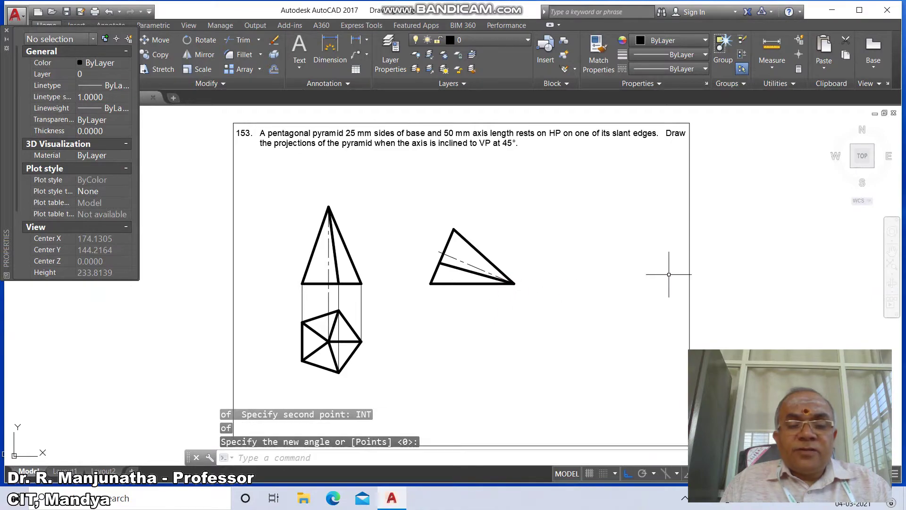
pyautogui.press('Escape')
# - Move the tilted front view about 22 mm horizontally to the left
pyautogui.write('m')
pyautogui.press('Return')
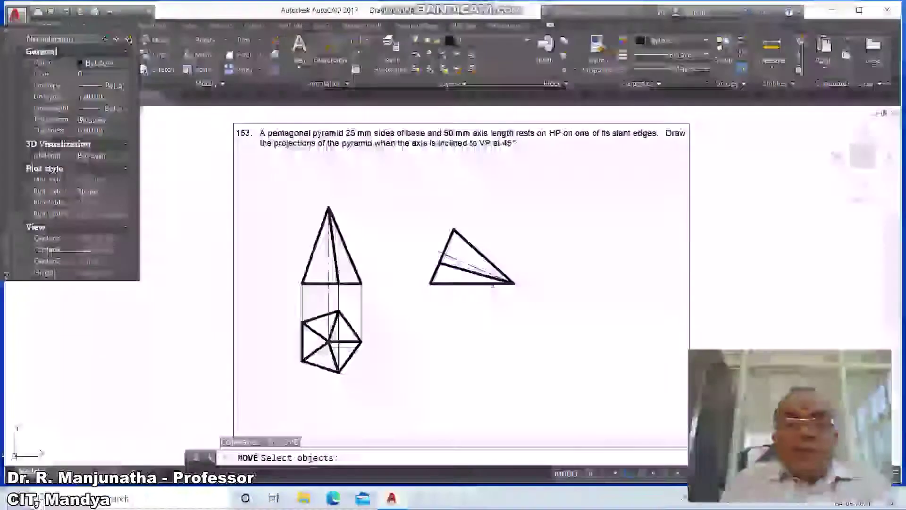
pyautogui.click(514, 285)
pyautogui.press('Return')
pyautogui.click(527, 315)
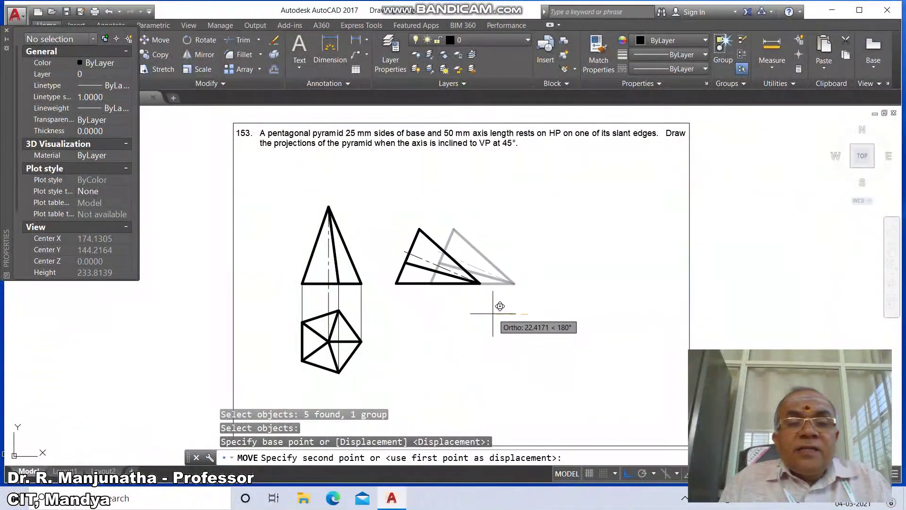
pyautogui.click(493, 313)
# - Draw a vertical projector downward from the tilted view's lower-left base corner to below the top view's level
pyautogui.write('l')
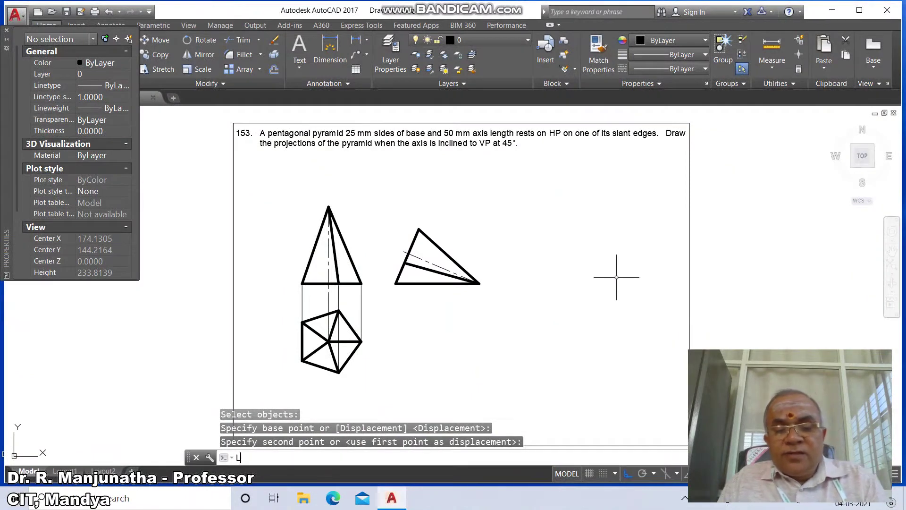
pyautogui.press('Return')
pyautogui.write('INT')
pyautogui.press('Return')
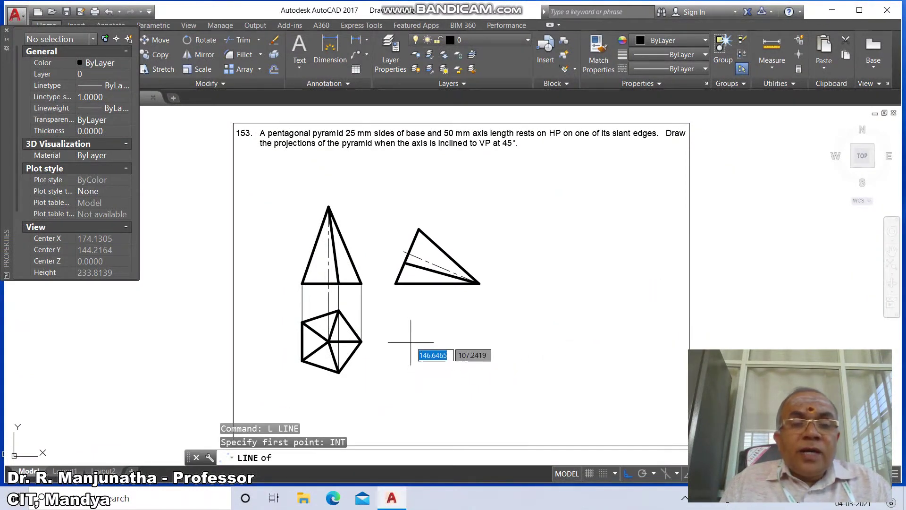
pyautogui.click(396, 283)
pyautogui.click(392, 373)
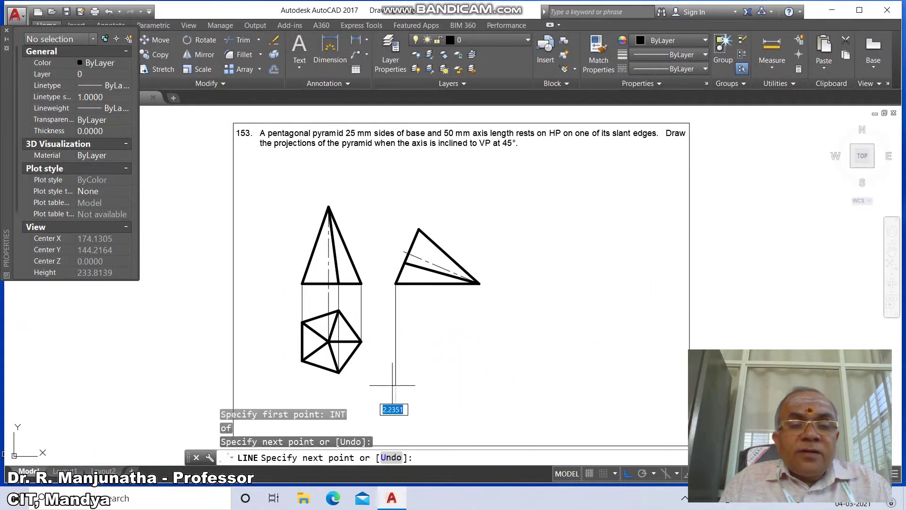
pyautogui.press('Return')
# - Draw a vertical projector downward from the tilted view's apex to below the top view's level
pyautogui.press('Return')
pyautogui.write('INT')
pyautogui.press('Return')
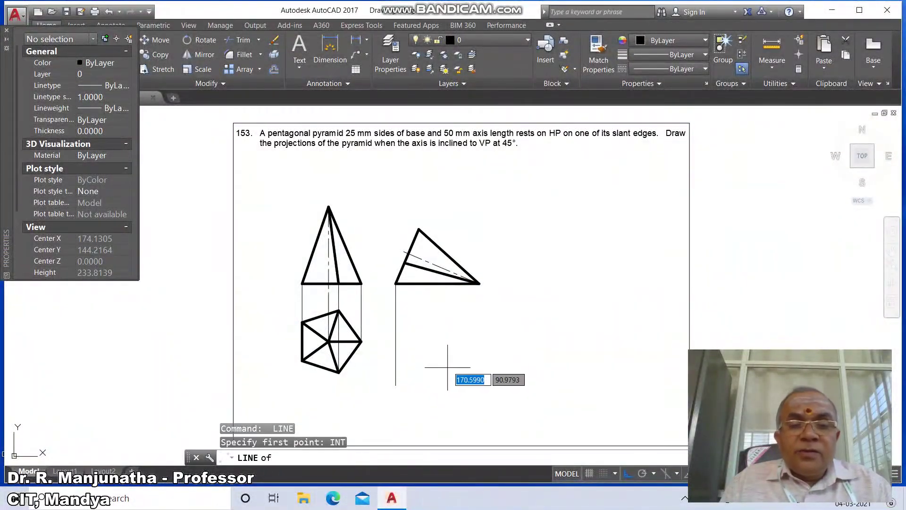
pyautogui.click(479, 283)
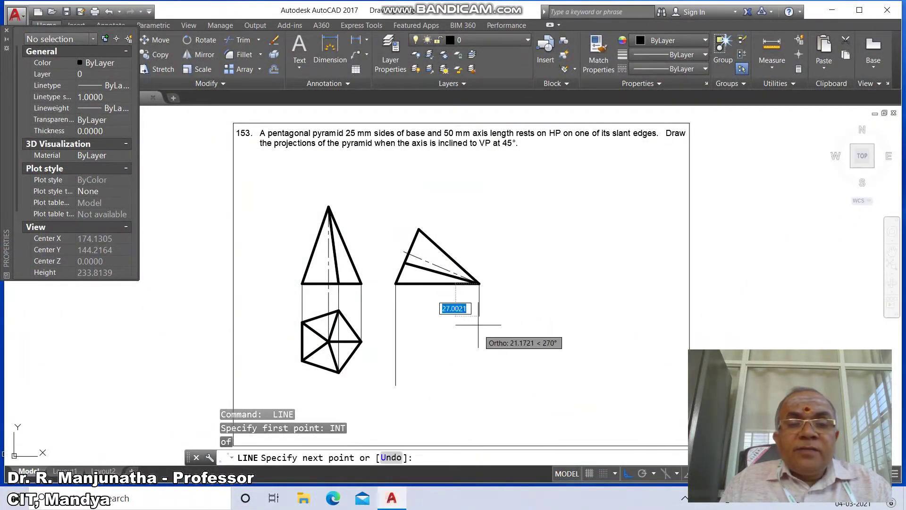
pyautogui.click(479, 398)
pyautogui.press('Return')
# - Draw a horizontal projector from the pentagon's right corner perpendicular to the apex's vertical projector
pyautogui.press('Return')
pyautogui.write('INT')
pyautogui.press('Return')
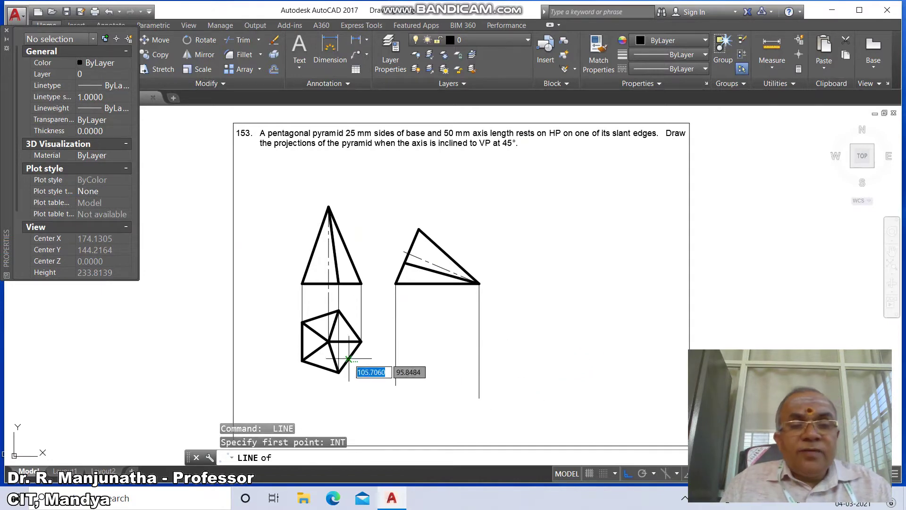
pyautogui.click(362, 340)
pyautogui.write('P')
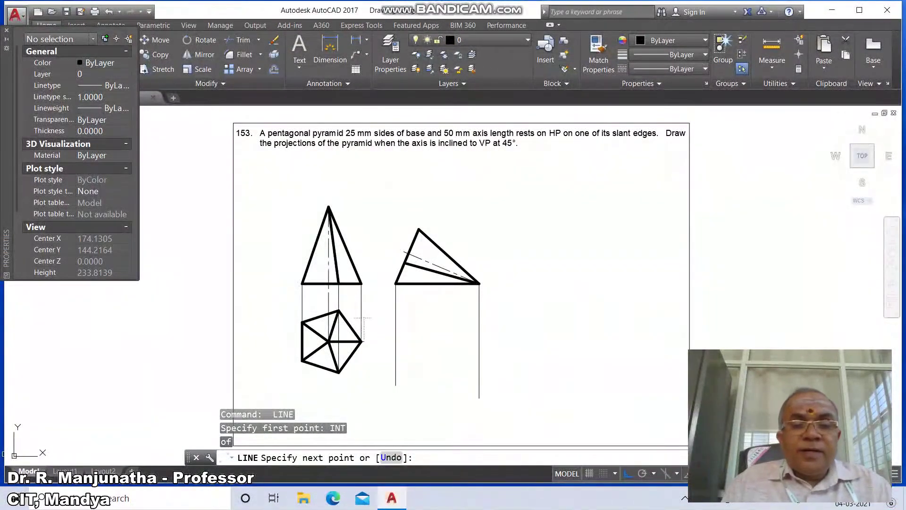
pyautogui.write('ER')
pyautogui.press('Return')
pyautogui.click(478, 350)
pyautogui.press('Return')
pyautogui.press('Return')
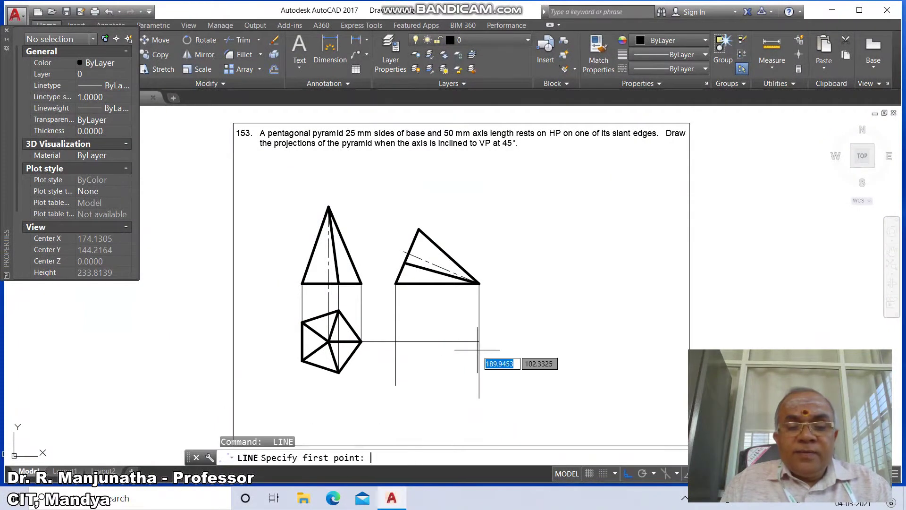
# - Draw a vertical projector from the axis's base intersection in the tilted view perpendicular to the horizontal projector below
pyautogui.write('INT')
pyautogui.press('Return')
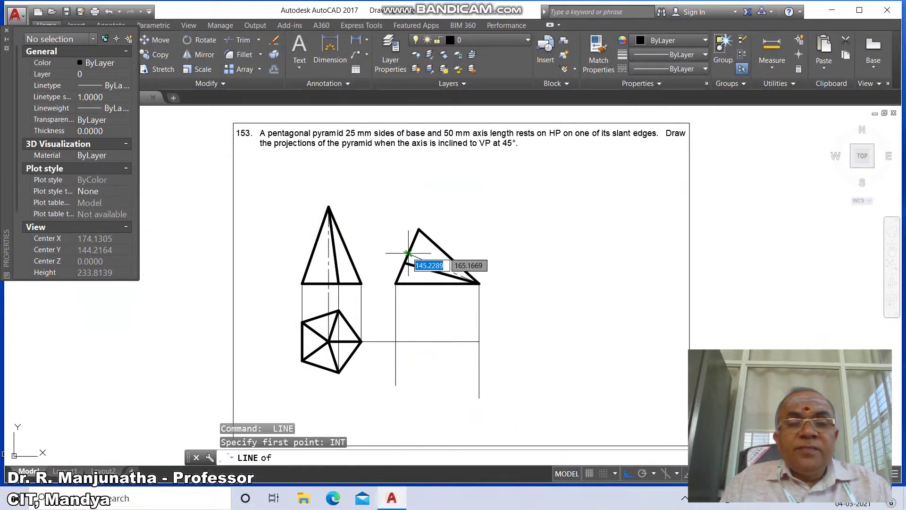
pyautogui.click(407, 253)
pyautogui.write('PER')
pyautogui.press('Return')
pyautogui.click(407, 341)
pyautogui.press('Return')
# - Trim the ends of the vertical projectors that extend below the horizontal projector
pyautogui.write('TR')
pyautogui.press('Return')
pyautogui.click(402, 341)
pyautogui.press('Return')
pyautogui.click(491, 355)
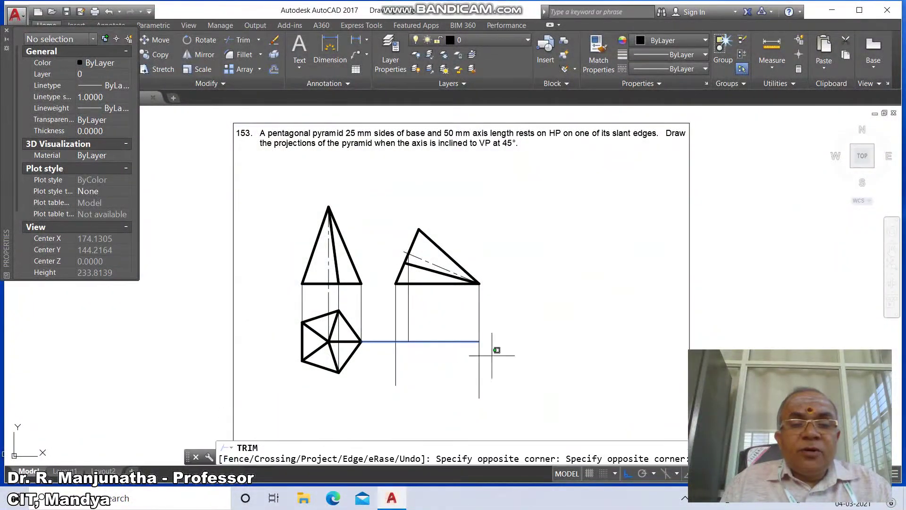
pyautogui.click(375, 377)
pyautogui.press('Return')
# - Draw a vertical projector downward from the inner slant edge's base point in the tilted view to below the top view's level
pyautogui.write('L')
pyautogui.press('Return')
pyautogui.write('INT')
pyautogui.press('Return')
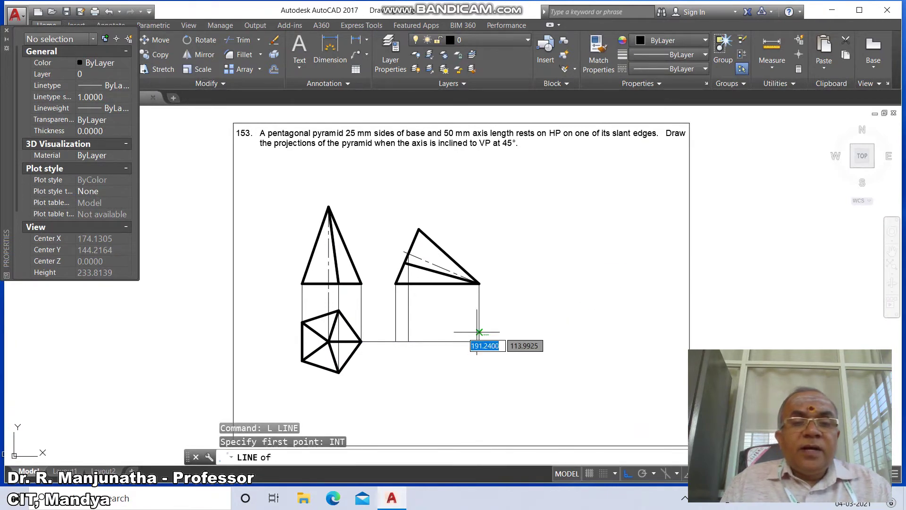
pyautogui.click(406, 264)
pyautogui.click(404, 388)
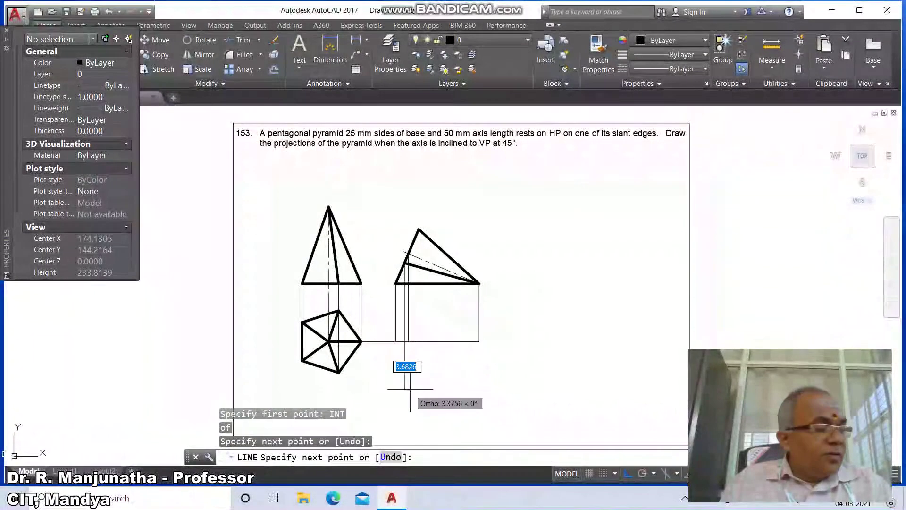
pyautogui.press('Return')
# - Draw a horizontal projector from the pentagon's uppermost corner perpendicular to the inner slant edge's vertical projector
pyautogui.press('Return')
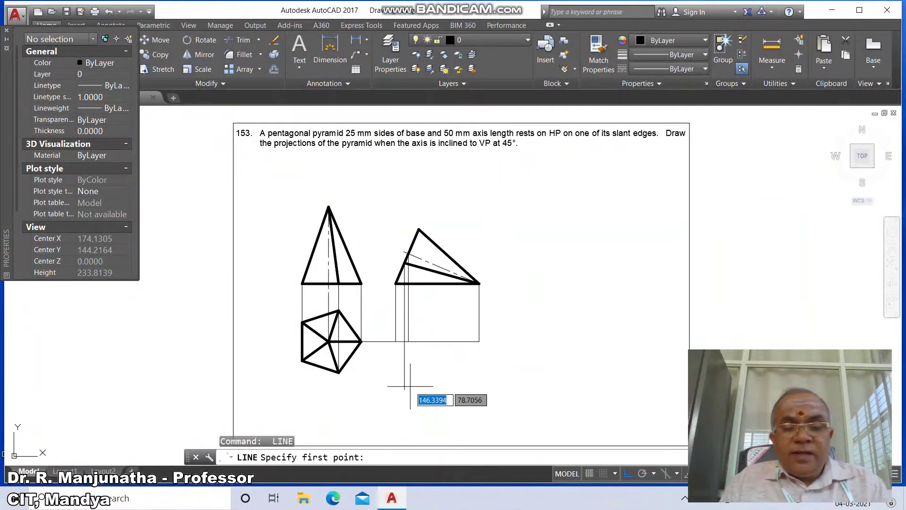
pyautogui.write('INT')
pyautogui.press('Return')
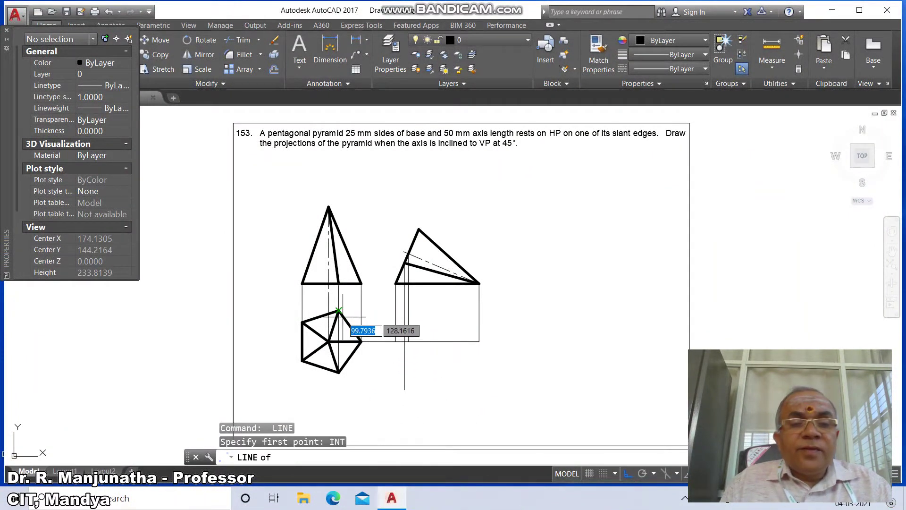
pyautogui.click(339, 313)
pyautogui.write('PER')
pyautogui.press('Return')
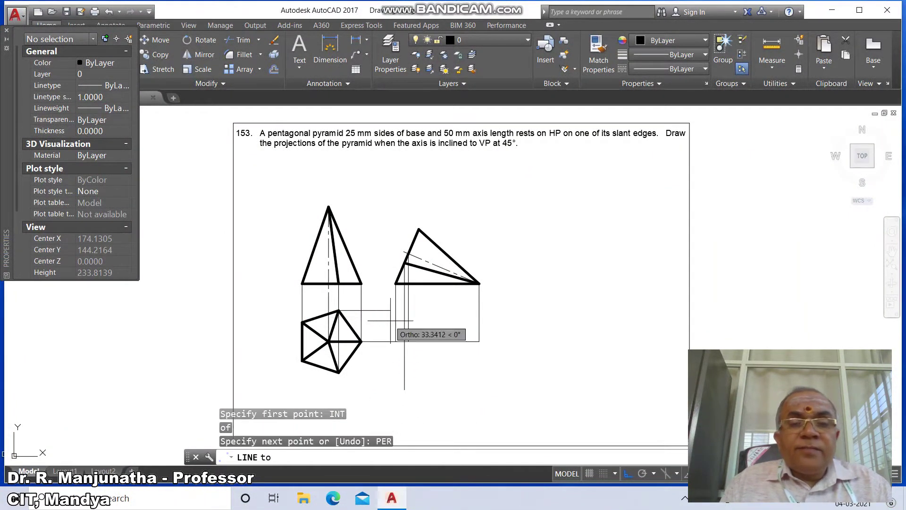
pyautogui.click(404, 324)
pyautogui.press('Return')
# - Draw a horizontal projector from the pentagon's lowest corner towards the inner slant edge's vertical projector
pyautogui.press('Return')
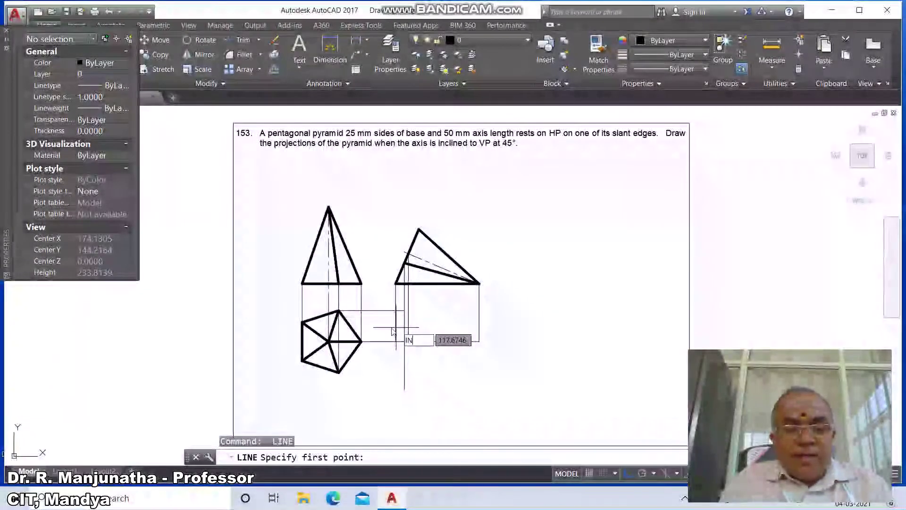
pyautogui.write('INT')
pyautogui.press('Return')
pyautogui.write('P')
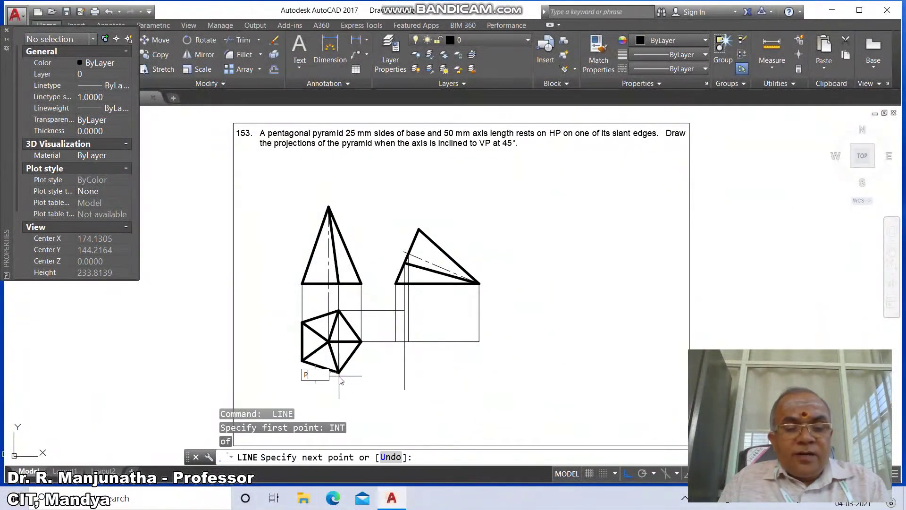
pyautogui.press('Return')
pyautogui.click(399, 374)
pyautogui.press('Return')
# - Fillet the lowest horizontal projector and the inner slant edge's vertical projector into a sharp corner
pyautogui.write('f')
pyautogui.press('Return')
pyautogui.click(398, 372)
pyautogui.click(404, 363)
# - Draw a vertical projector downward from the tilted view's uppermost base corner to below the top view's level
pyautogui.write('L')
pyautogui.press('Return')
pyautogui.write('int')
pyautogui.press('Return')
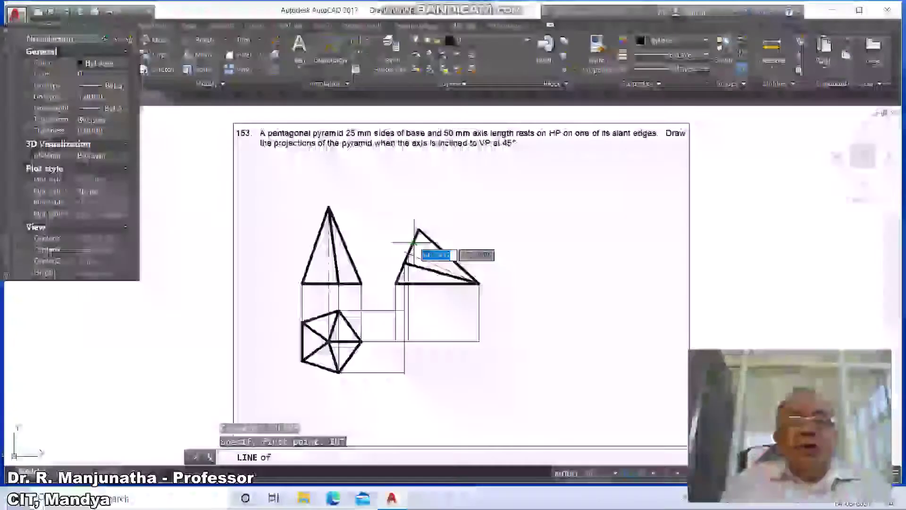
pyautogui.click(419, 229)
pyautogui.click(441, 399)
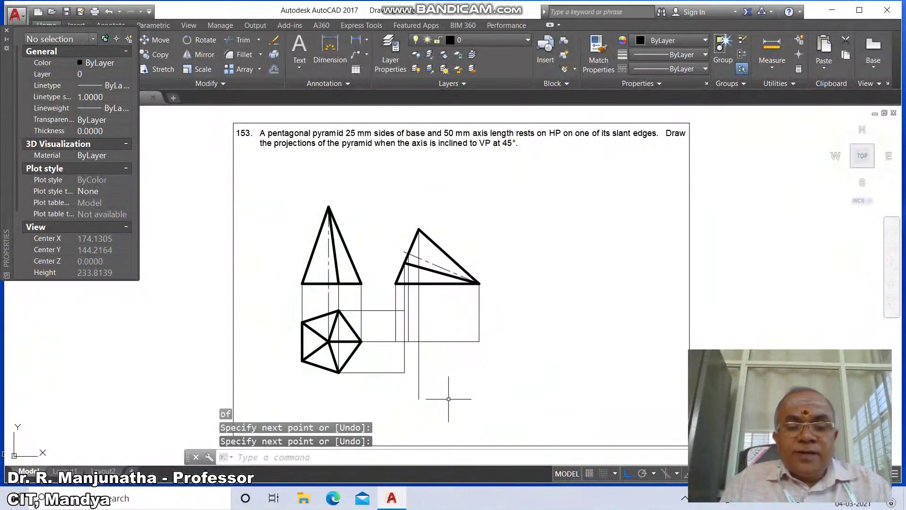
pyautogui.press('Return')
# - Draw a horizontal projector from the pentagon's upper-left corner perpendicular to the uppermost base corner's vertical projector
pyautogui.press('Return')
pyautogui.write('INT')
pyautogui.press('Return')
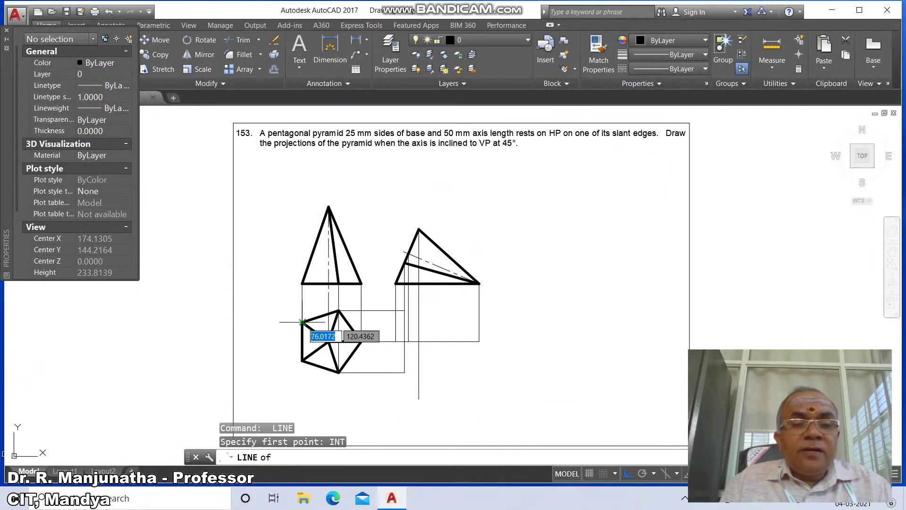
pyautogui.click(302, 321)
pyautogui.write('PER')
pyautogui.press('Return')
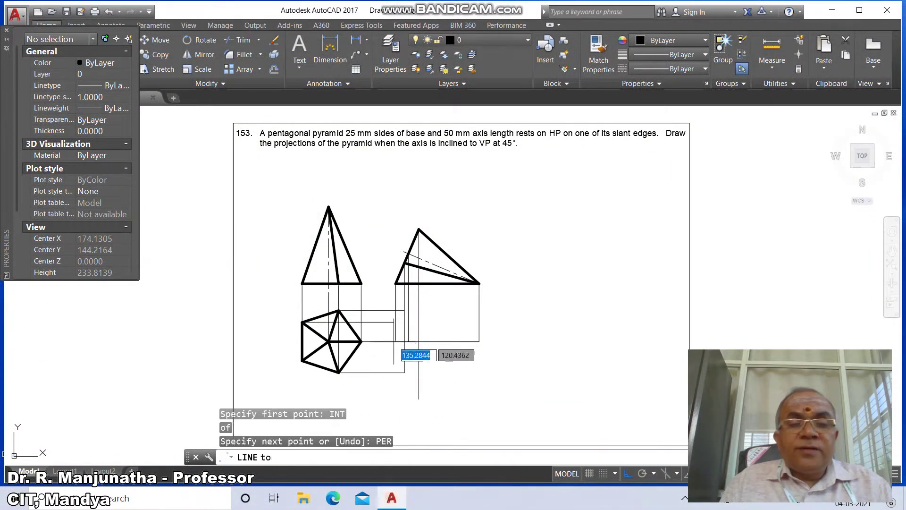
pyautogui.click(417, 336)
pyautogui.press('Return')
# - Draw a horizontal projector from the pentagon's lower-left corner towards the uppermost base corner's vertical projector
pyautogui.press('Return')
pyautogui.write('INT')
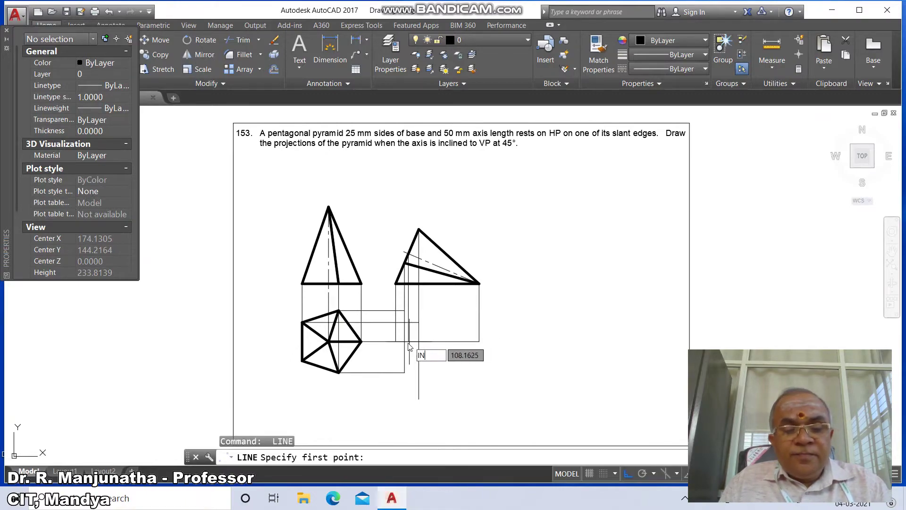
pyautogui.press('Return')
pyautogui.click(302, 362)
pyautogui.write('PER')
pyautogui.press('Return')
pyautogui.click(405, 363)
pyautogui.press('Return')
# - Fillet the lower-left corner's horizontal projector and the uppermost base corner's vertical projector into a sharp corner
pyautogui.write('F')
pyautogui.press('Return')
pyautogui.click(415, 360)
pyautogui.click(418, 353)
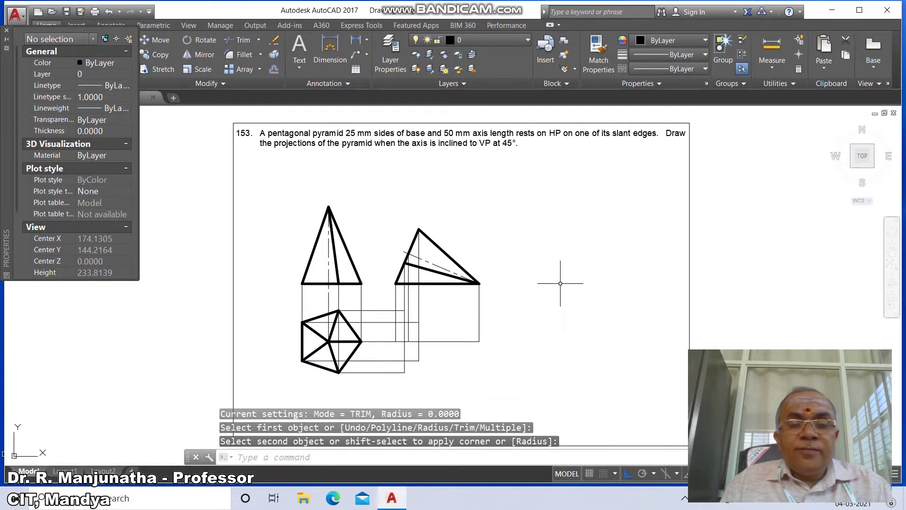
# - Draw the second top view's base edges through the projector intersections, from the upper-right corner around the left corner to the lower-right corner
pyautogui.write('L')
pyautogui.press('Return')
pyautogui.write('INT')
pyautogui.press('Return')
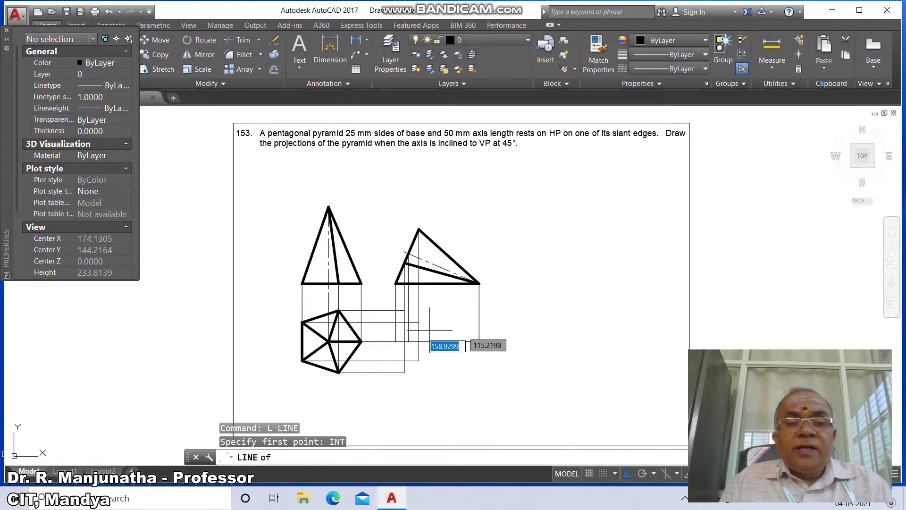
pyautogui.click(405, 310)
pyautogui.write('INT')
pyautogui.press('Return')
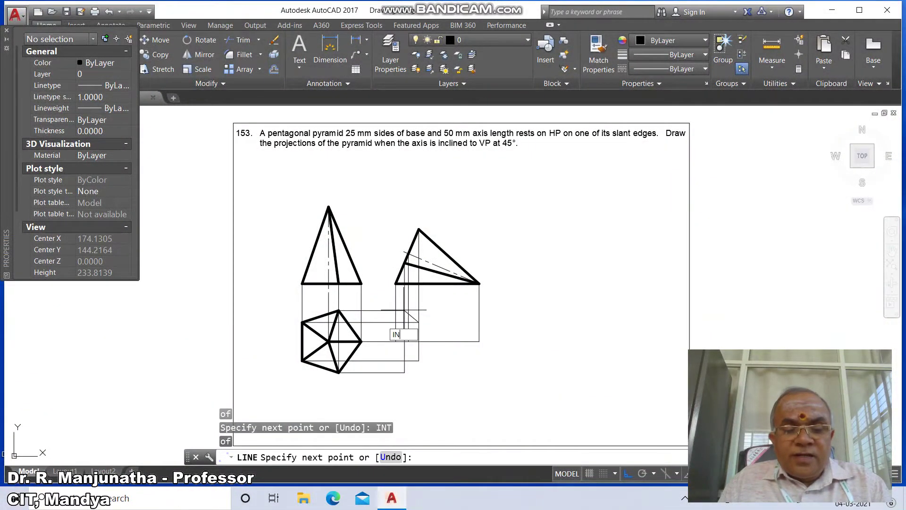
pyautogui.click(399, 334)
pyautogui.write('INT')
pyautogui.press('Return')
pyautogui.click(406, 373)
pyautogui.write('INT')
pyautogui.press('Return')
pyautogui.click(418, 361)
# - Continue the outline from the lower-right base corner to the apex and back to the upper-right base corner
pyautogui.write('INT')
pyautogui.press('Return')
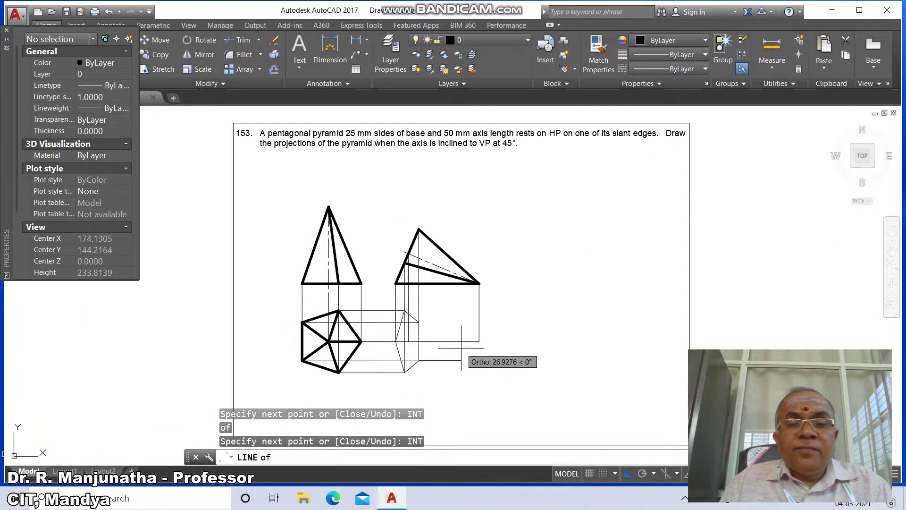
pyautogui.click(477, 341)
pyautogui.write('INT')
pyautogui.press('Return')
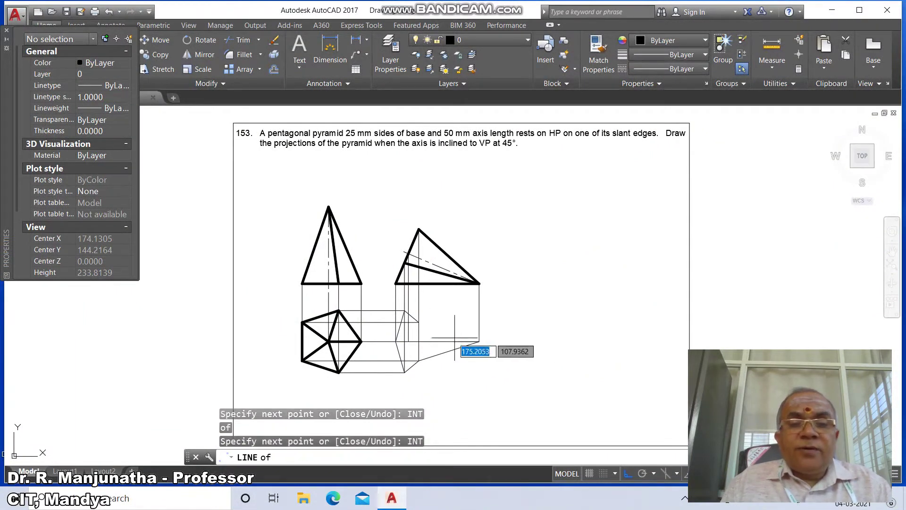
pyautogui.click(432, 326)
pyautogui.press('Return')
# - Draw slant edges from the second top view's uppermost base corner to the apex and on to its lowest base corner
pyautogui.press('Return')
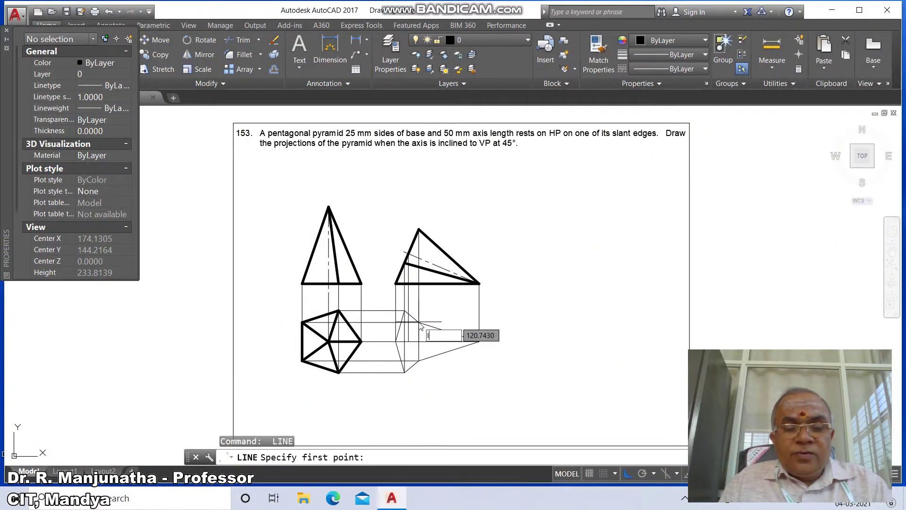
pyautogui.write('INT')
pyautogui.press('Return')
pyautogui.click(406, 311)
pyautogui.write('INT')
pyautogui.press('Return')
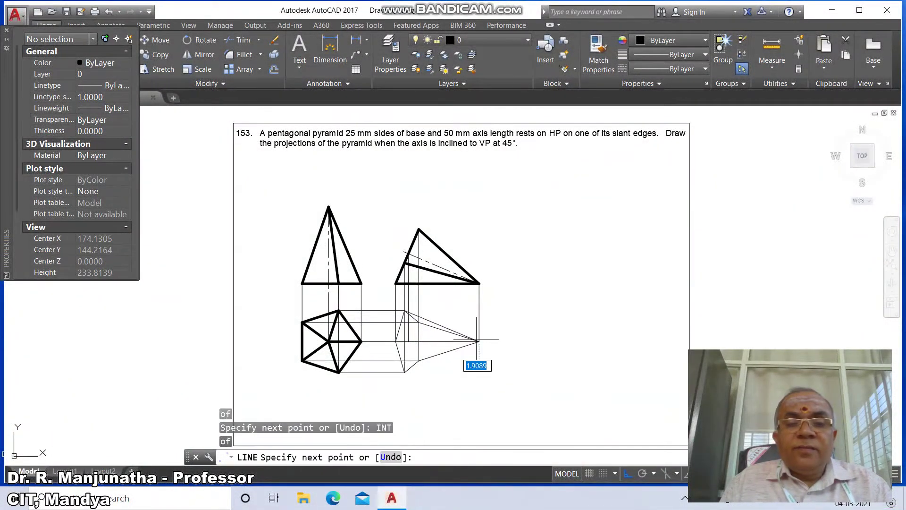
pyautogui.write('INT')
pyautogui.press('Return')
pyautogui.click(405, 372)
pyautogui.press('Return')
# - Break the horizontal projector at the second top view's leftmost base corner, separating the slant edge from the projector
pyautogui.write('br')
pyautogui.press('Return')
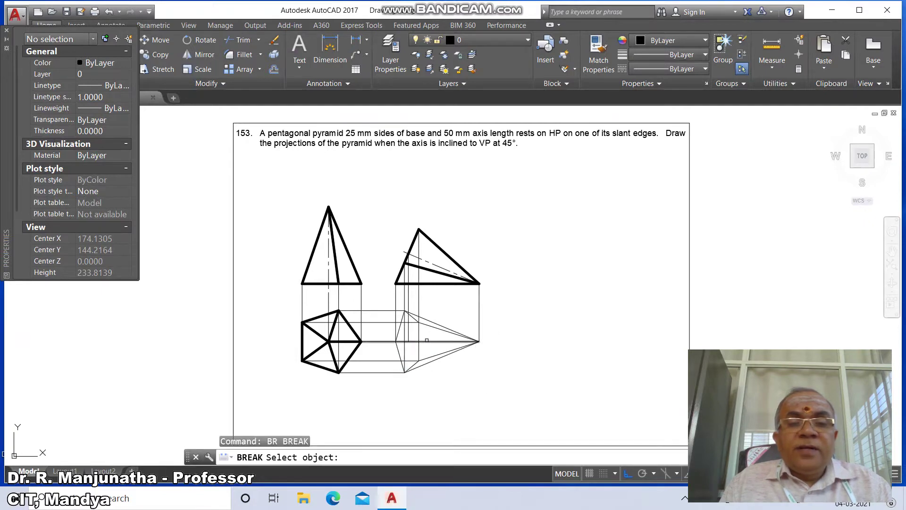
pyautogui.click(426, 341)
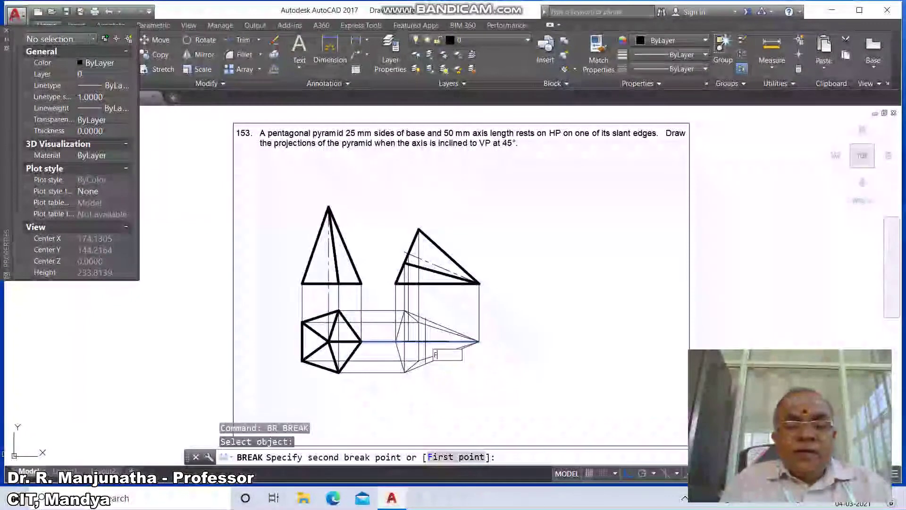
pyautogui.write('f')
pyautogui.press('Return')
pyautogui.write('INT')
pyautogui.press('Return')
pyautogui.click(395, 345)
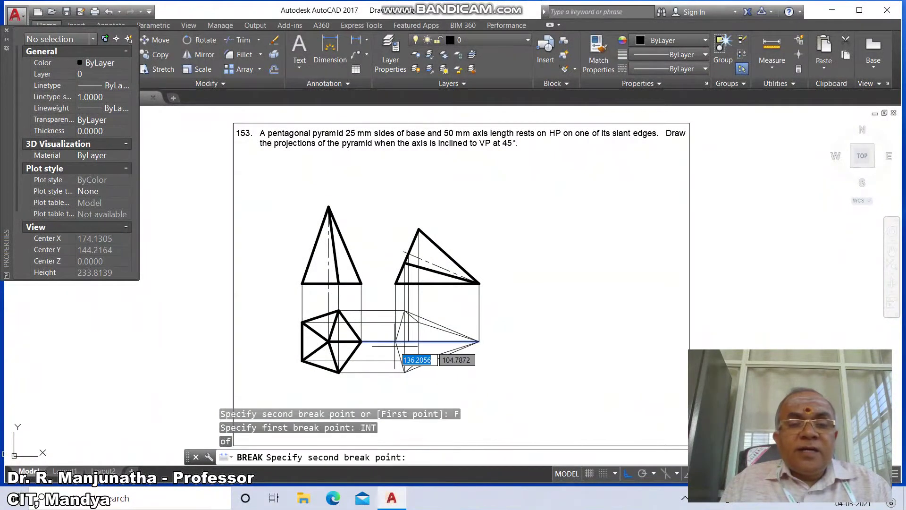
pyautogui.click(423, 351)
# - Break the horizontal line through the second top view again at a single intersection point
pyautogui.press('Return')
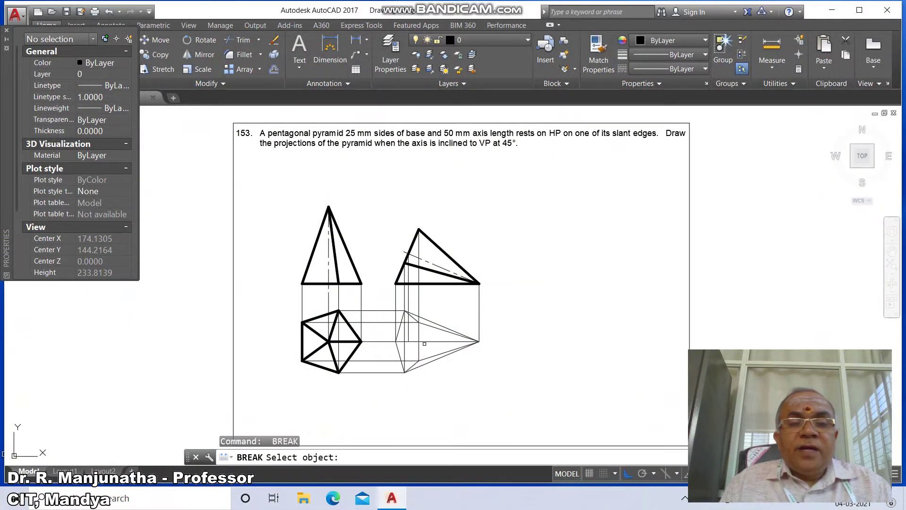
pyautogui.click(425, 342)
pyautogui.write('f')
pyautogui.press('Return')
pyautogui.write('INT')
pyautogui.press('Return')
pyautogui.click(480, 339)
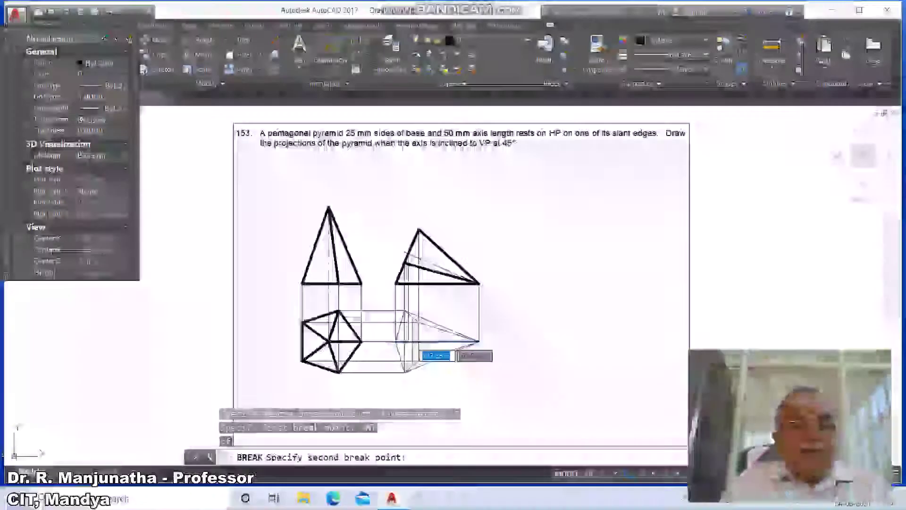
pyautogui.write('@')
pyautogui.press('Return')
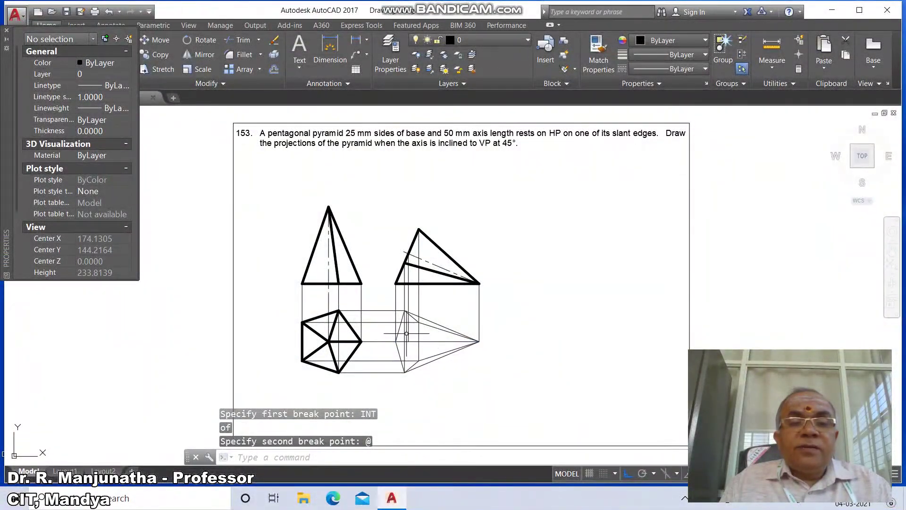
# - Break the inner slant edge's vertical projector at the second top view's uppermost base corner
pyautogui.press('Return')
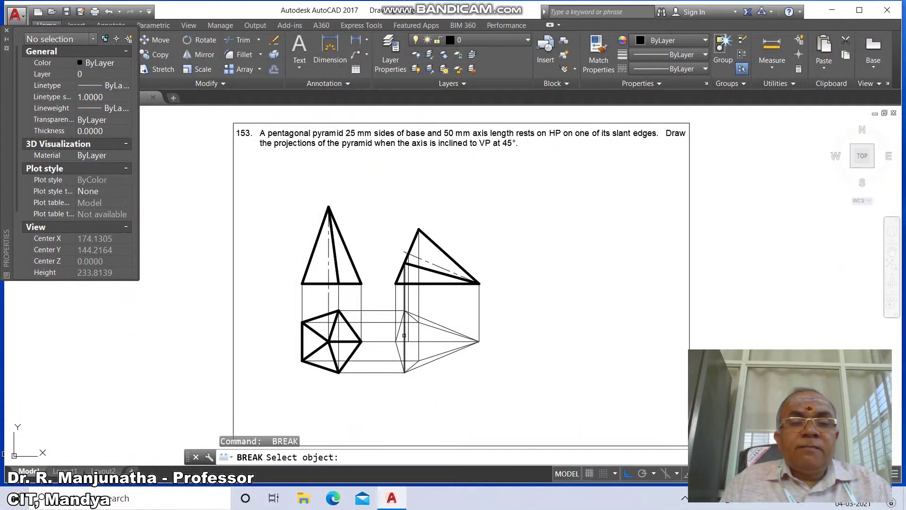
pyautogui.click(404, 336)
pyautogui.write('f')
pyautogui.press('Return')
pyautogui.write('INT')
pyautogui.press('Return')
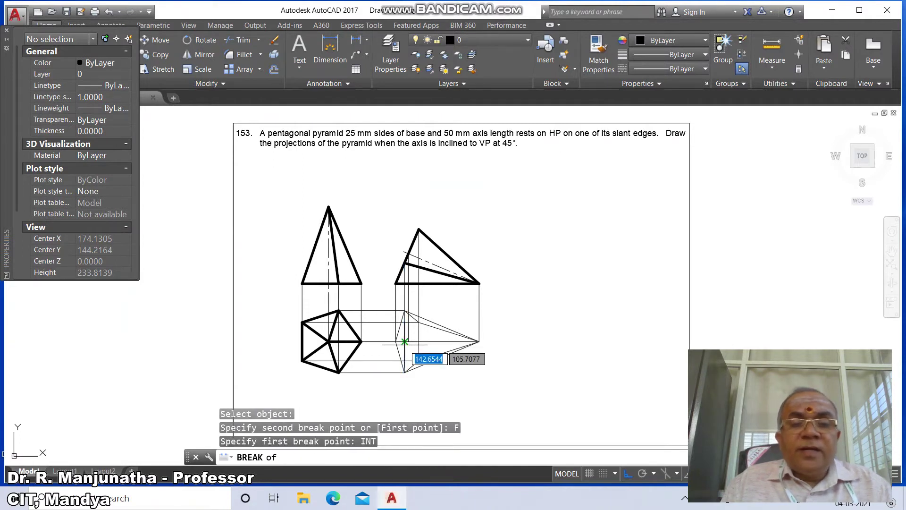
pyautogui.click(405, 312)
pyautogui.click(404, 283)
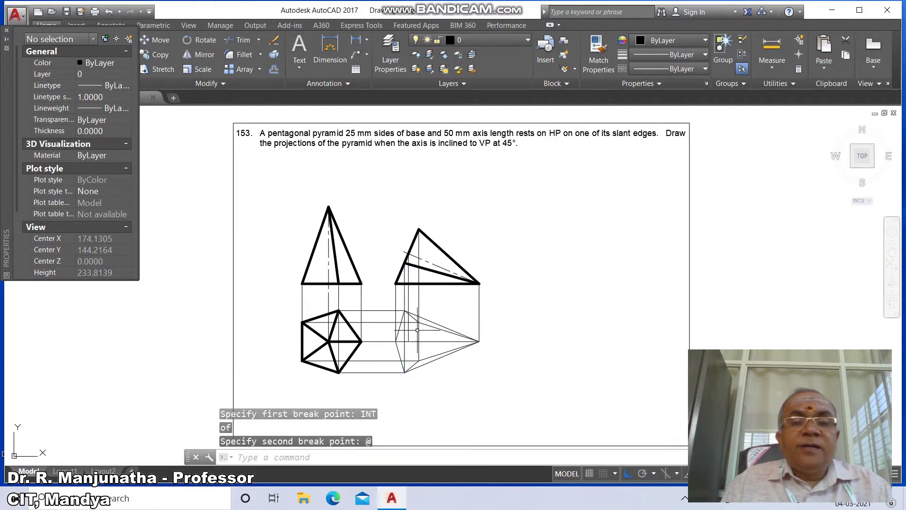
# - Break the tilted view's uppermost corner projector at the second top view's upper-right base corner
pyautogui.press('Return')
pyautogui.click(419, 331)
pyautogui.write('f')
pyautogui.press('Return')
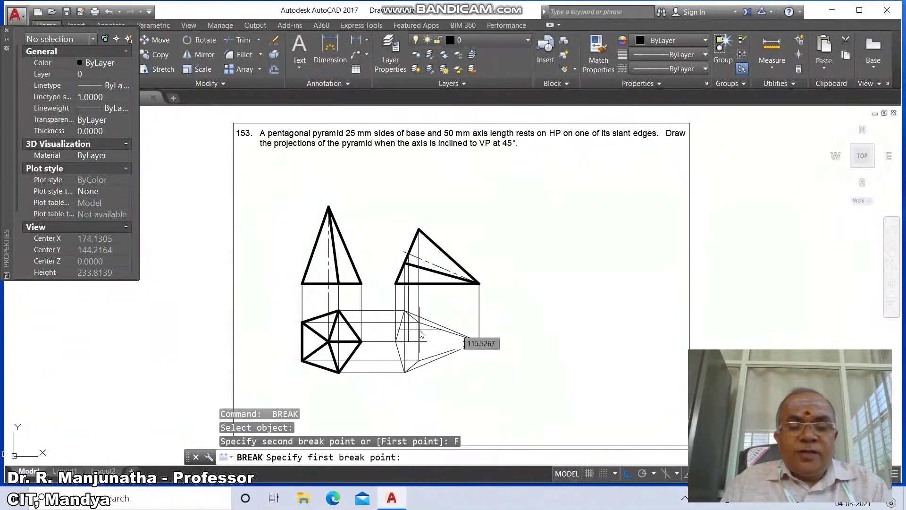
pyautogui.write('INT')
pyautogui.press('Return')
pyautogui.click(422, 327)
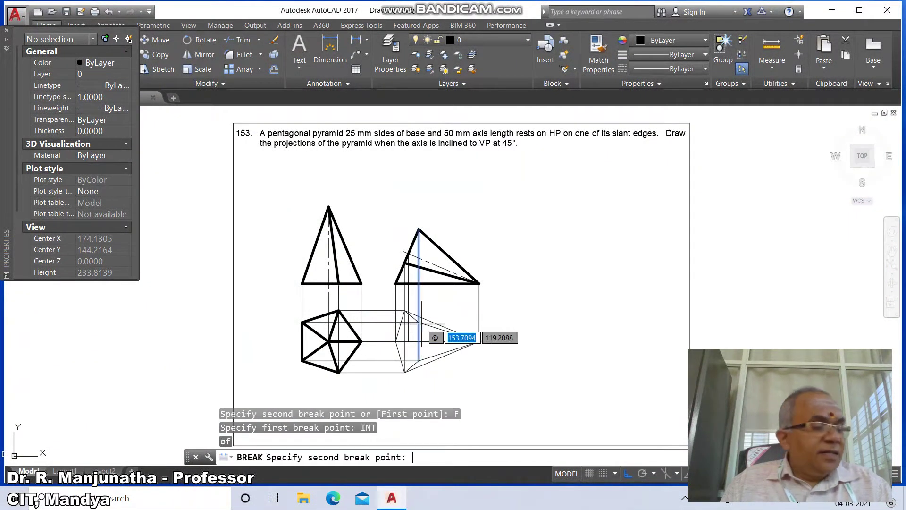
pyautogui.write('@')
pyautogui.press('Return')
# - Put the second top view's five base edges and four outer and upper slant edges to the apex on the VISIBLE layer
pyautogui.write('z')
pyautogui.press('Return')
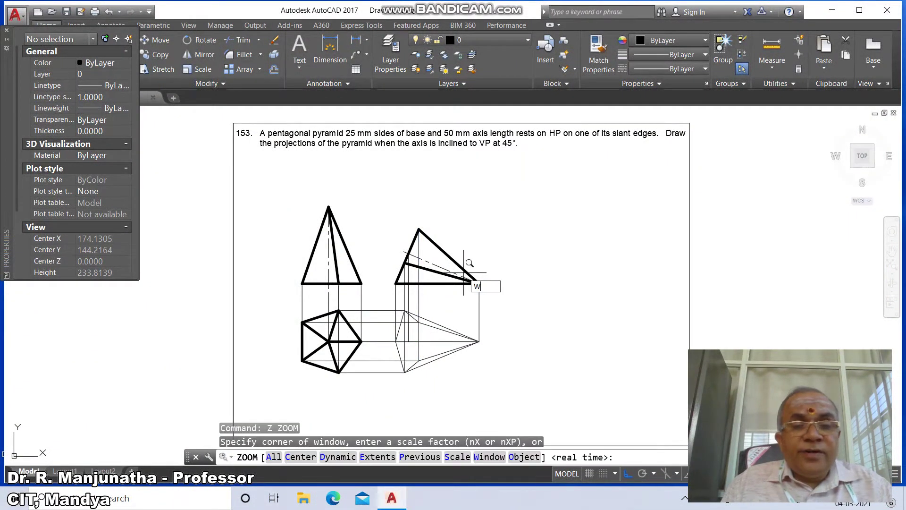
pyautogui.write('w')
pyautogui.press('Return')
pyautogui.click(350, 283)
pyautogui.click(510, 385)
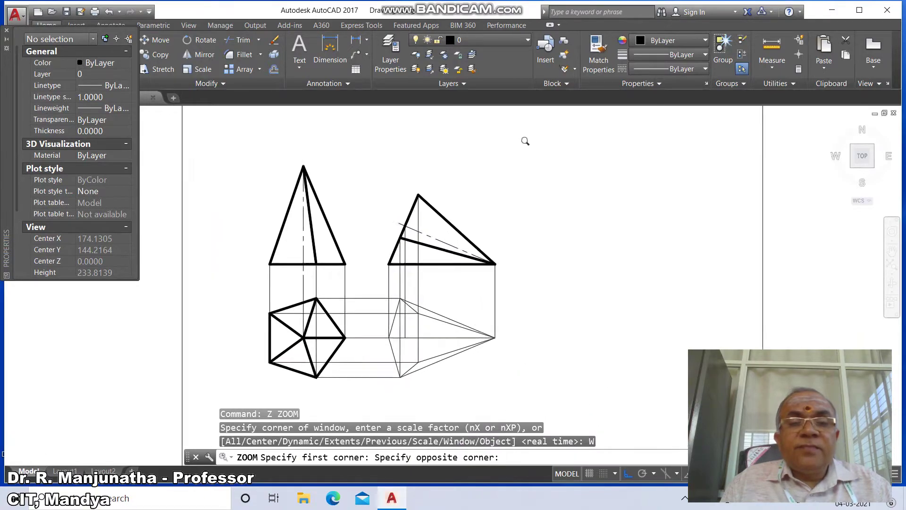
pyautogui.click(347, 264)
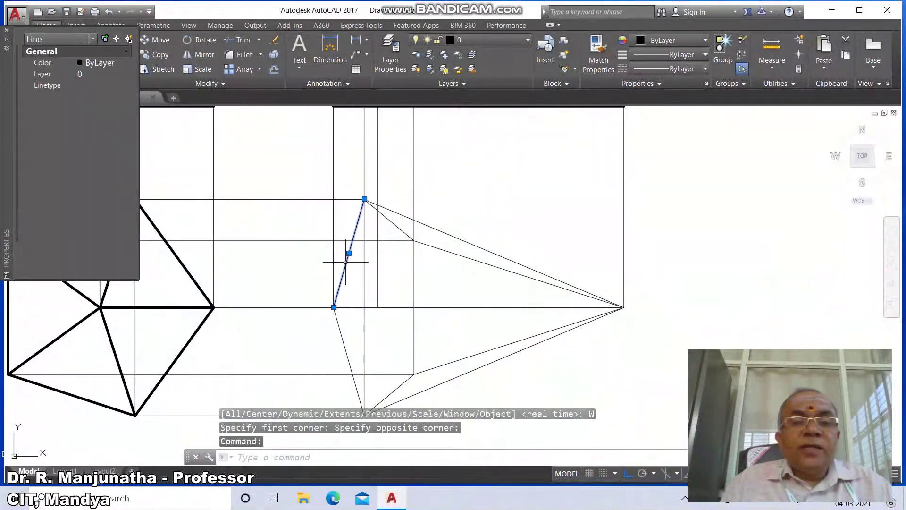
pyautogui.click(340, 326)
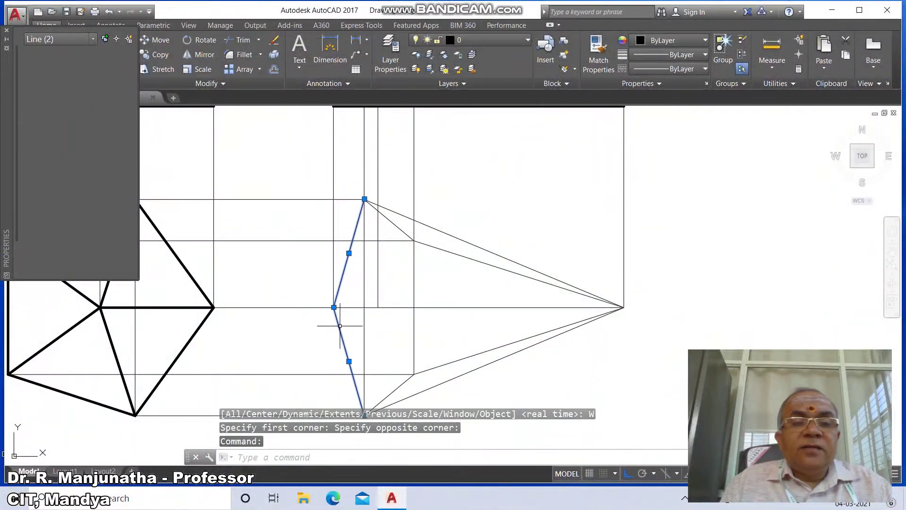
pyautogui.click(433, 386)
pyautogui.click(474, 246)
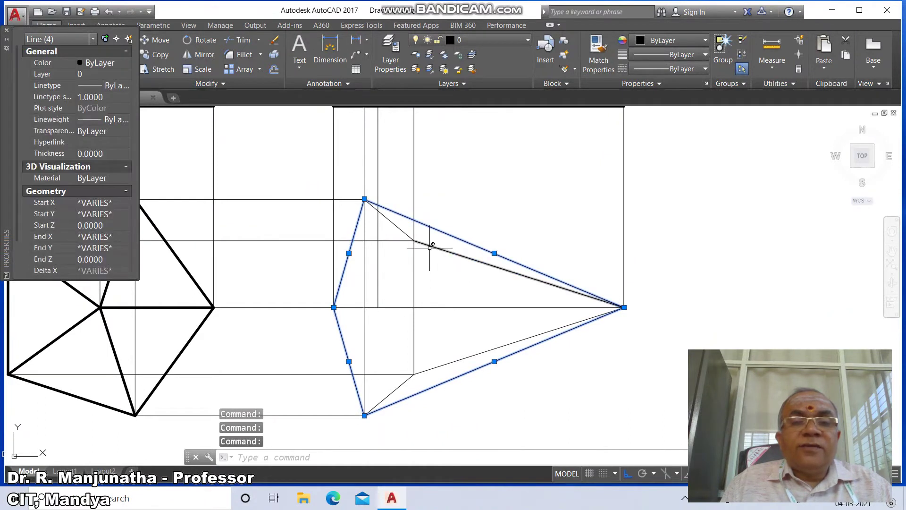
pyautogui.click(400, 227)
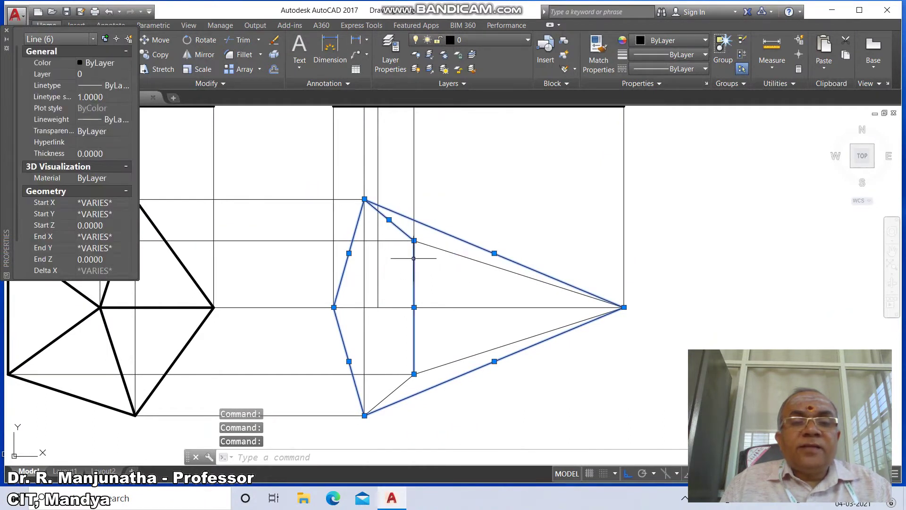
pyautogui.click(402, 385)
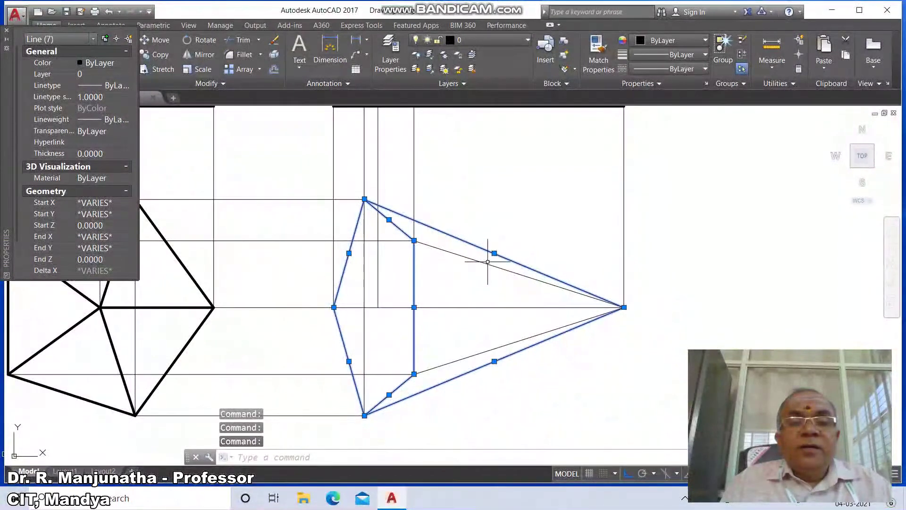
pyautogui.click(443, 364)
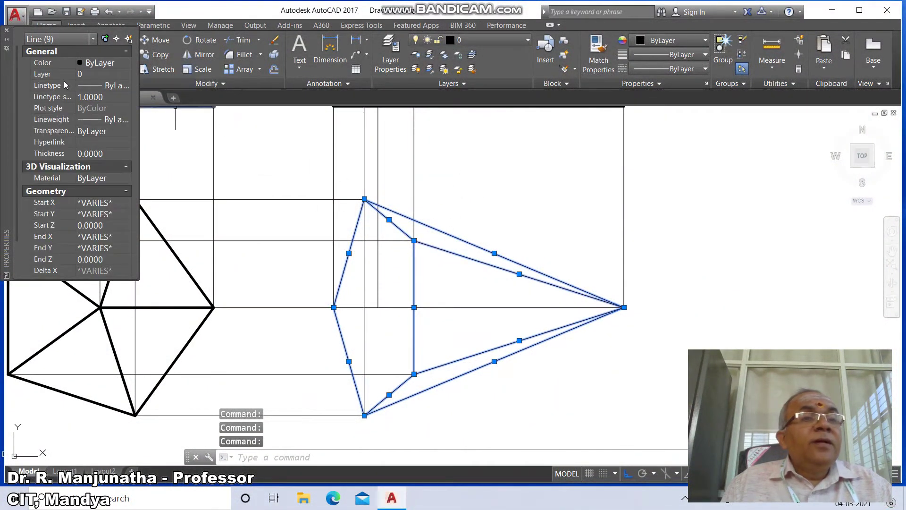
pyautogui.click(127, 75)
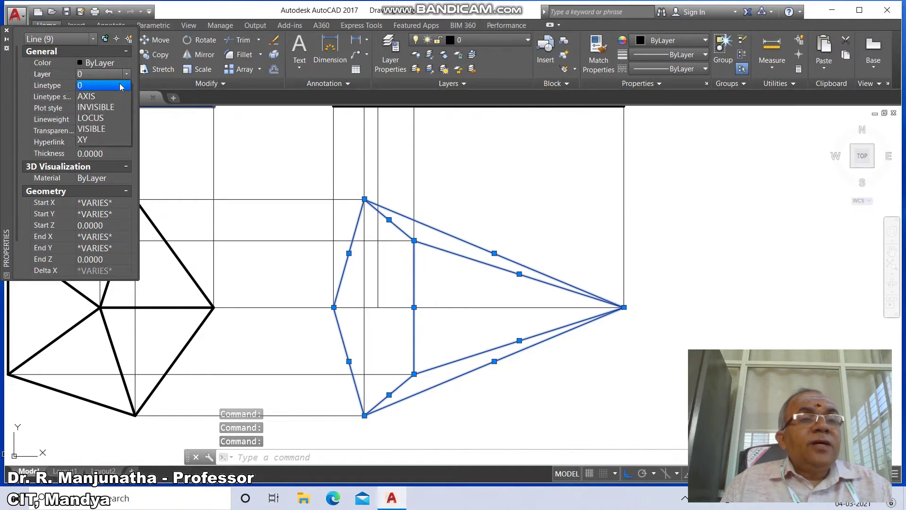
pyautogui.click(107, 123)
pyautogui.press('Escape')
pyautogui.press('Escape')
pyautogui.press('Escape')
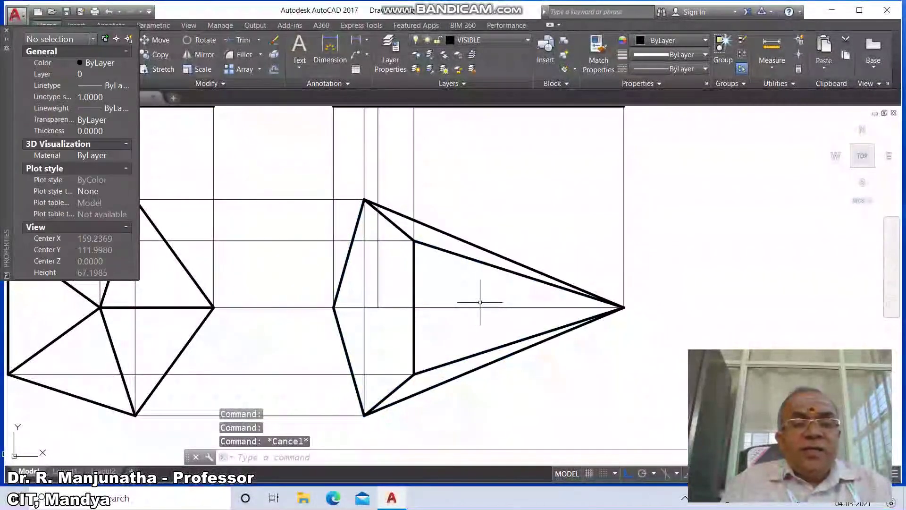
# - Put both segments of the second top view's hidden central slant edge, from the leftmost base corner to the apex, on the INVISIBLE layer
pyautogui.click(459, 306)
pyautogui.click(415, 314)
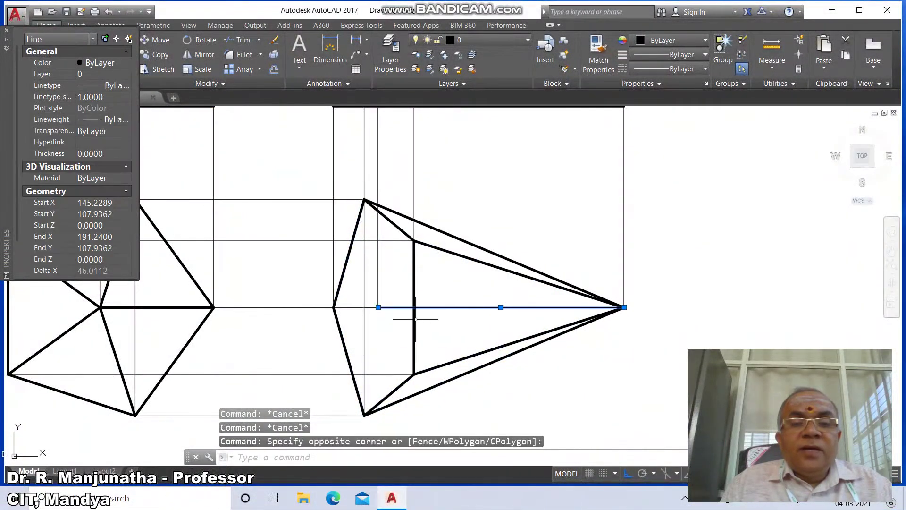
pyautogui.click(349, 307)
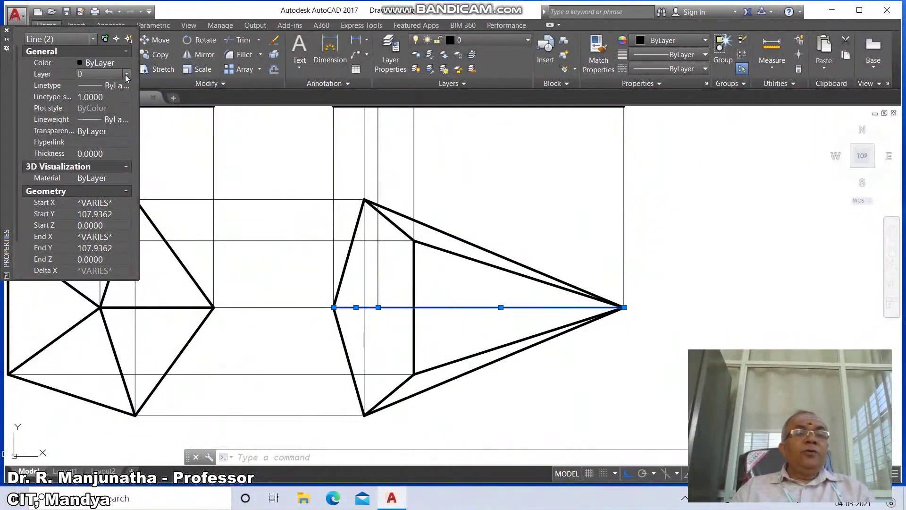
pyautogui.click(126, 75)
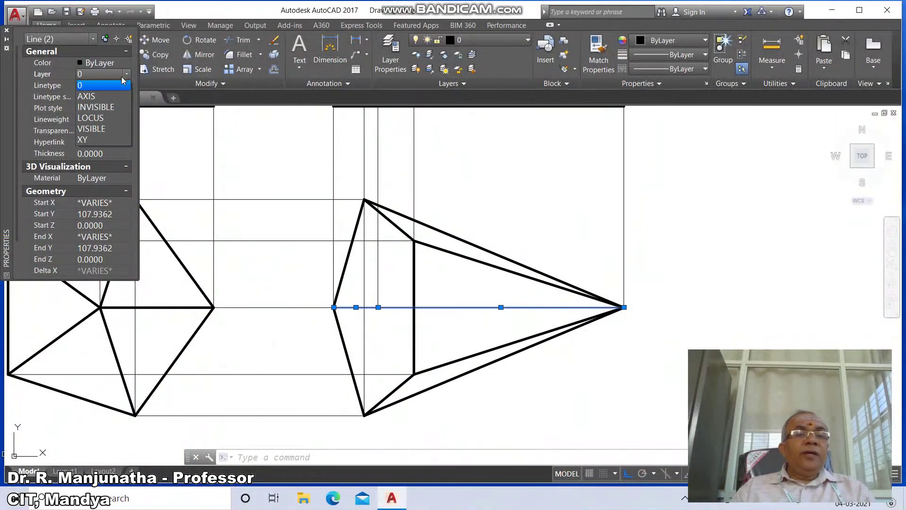
pyautogui.click(98, 108)
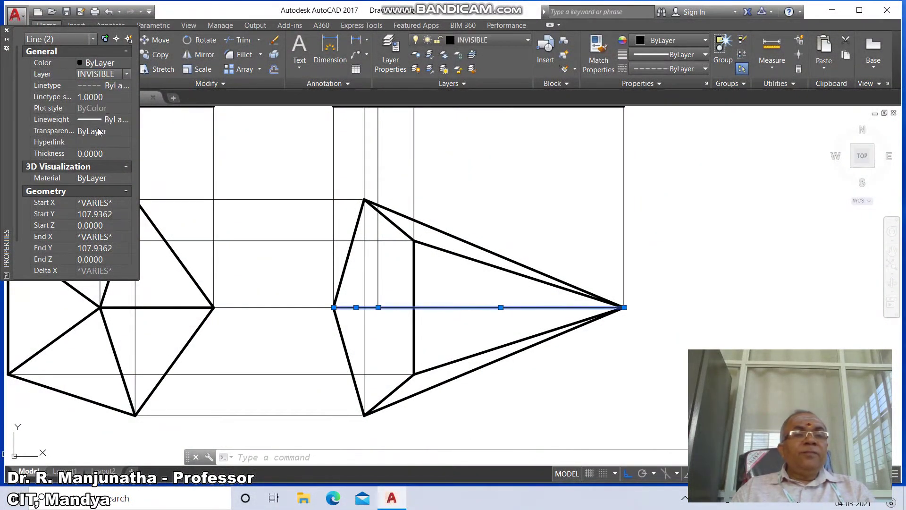
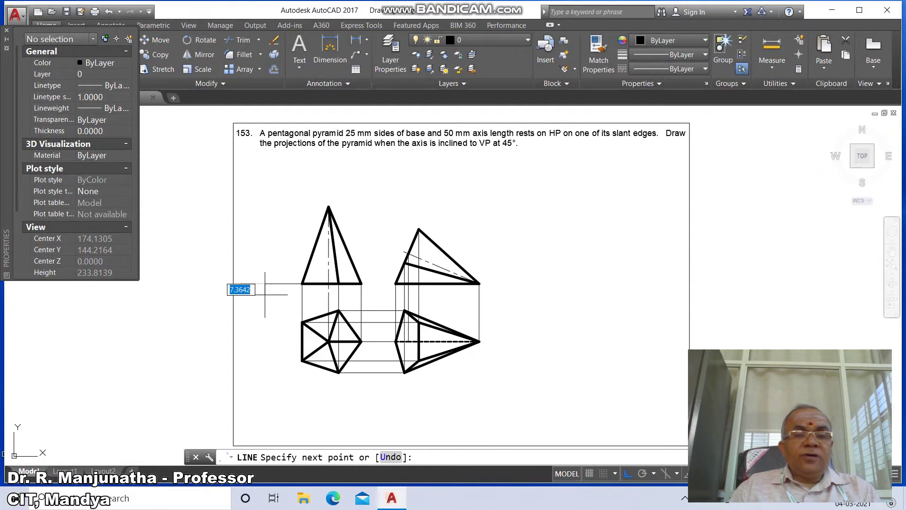
# - Finish the reference line's left end and draw its segment between the bases of the first and tilted front views
pyautogui.press('Return')
pyautogui.press('Return')
pyautogui.write('INT')
pyautogui.press('Return')
pyautogui.click(361, 283)
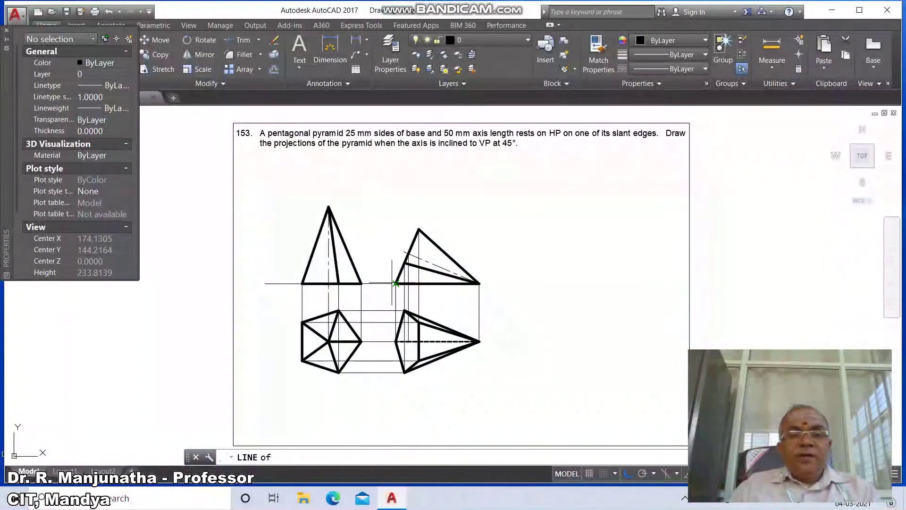
pyautogui.press('Escape')
# - Draw the reference line's horizontal extension from the tilted front view's apex on the ground, rightward to near the sheet border
pyautogui.press('Return')
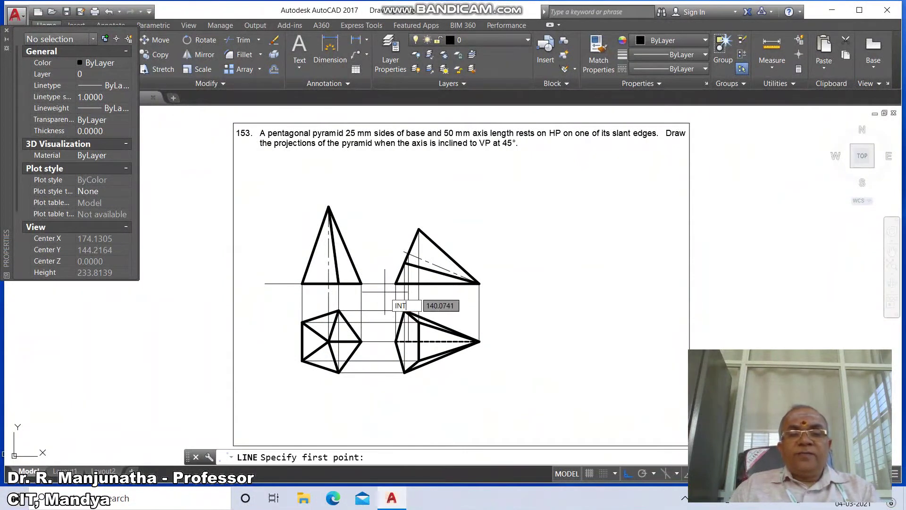
pyautogui.press('Return')
pyautogui.click(480, 284)
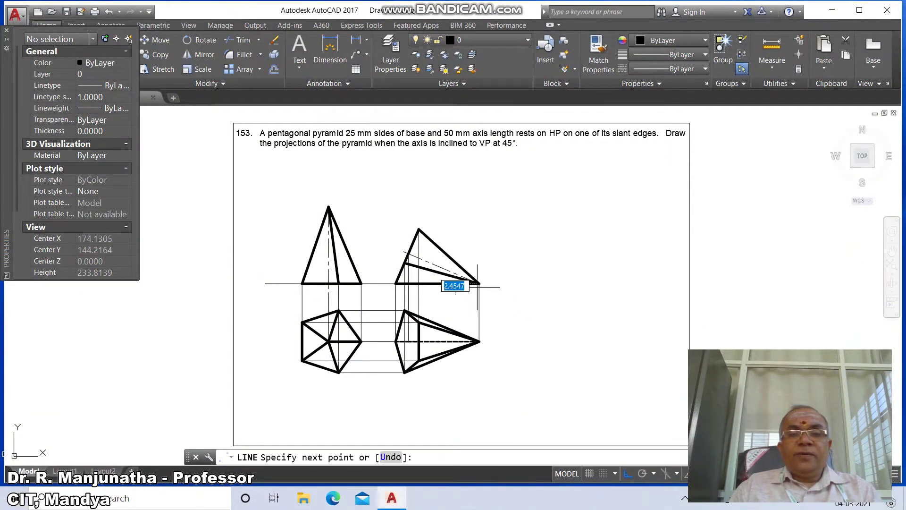
pyautogui.click(669, 295)
pyautogui.press('Return')
# - Modify the Standard dimension style with DDIM and set its linear precision to 0.00
pyautogui.write('D')
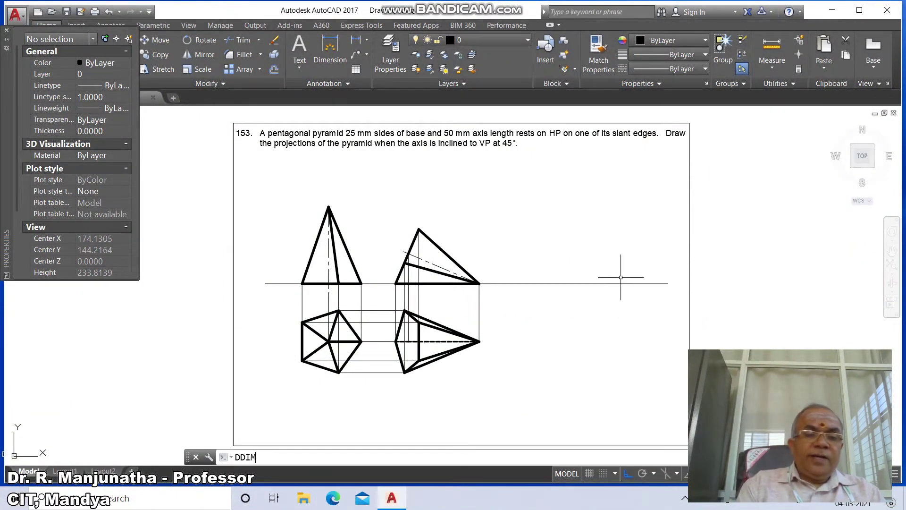
pyautogui.write('DIM')
pyautogui.press('Return')
pyautogui.click(585, 225)
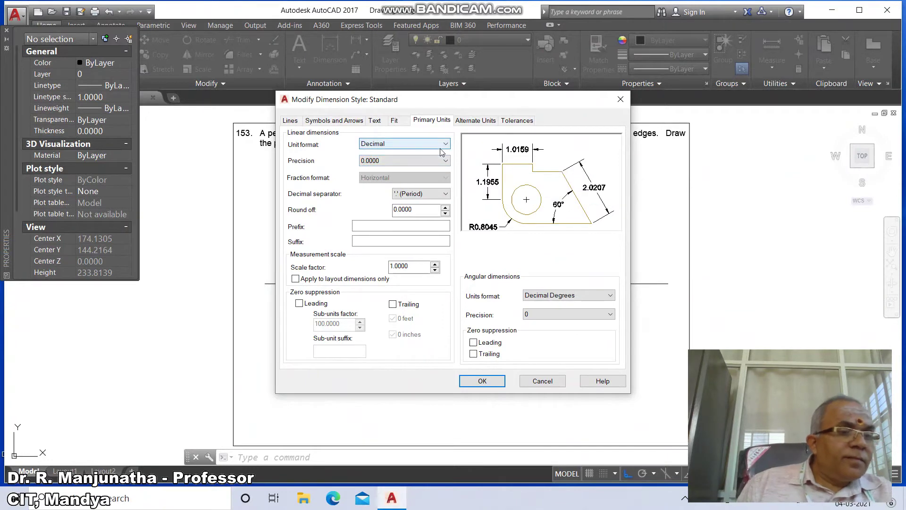
pyautogui.click(447, 163)
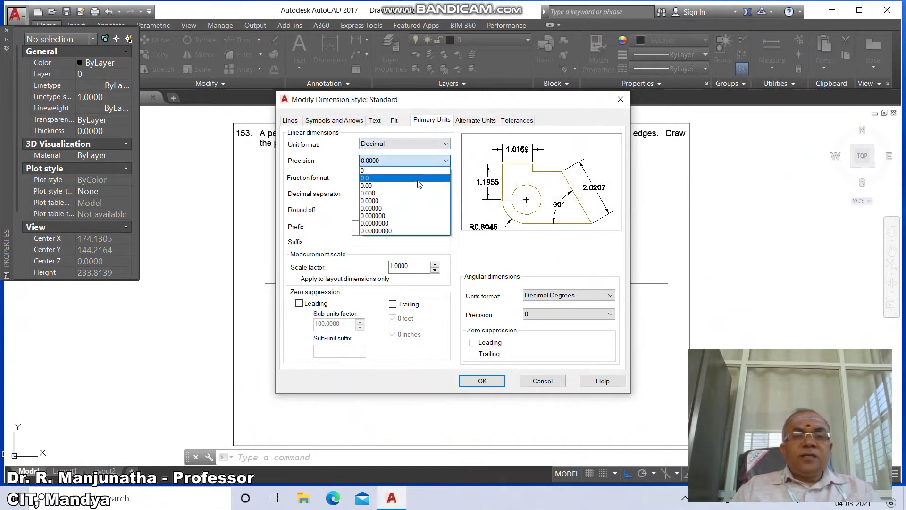
pyautogui.click(412, 182)
# - Set the dimension text height to 4, align the text with the dimension line and place it vertically Above
pyautogui.click(375, 122)
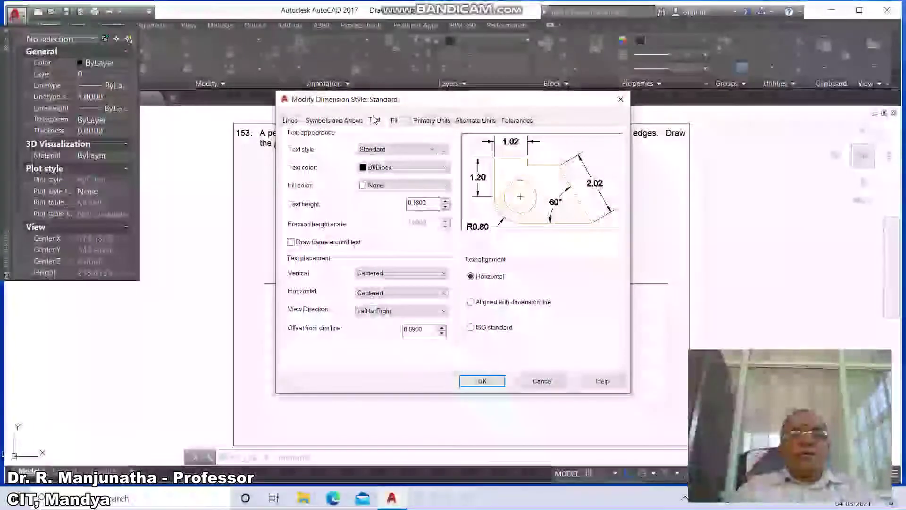
pyautogui.doubleClick(431, 202)
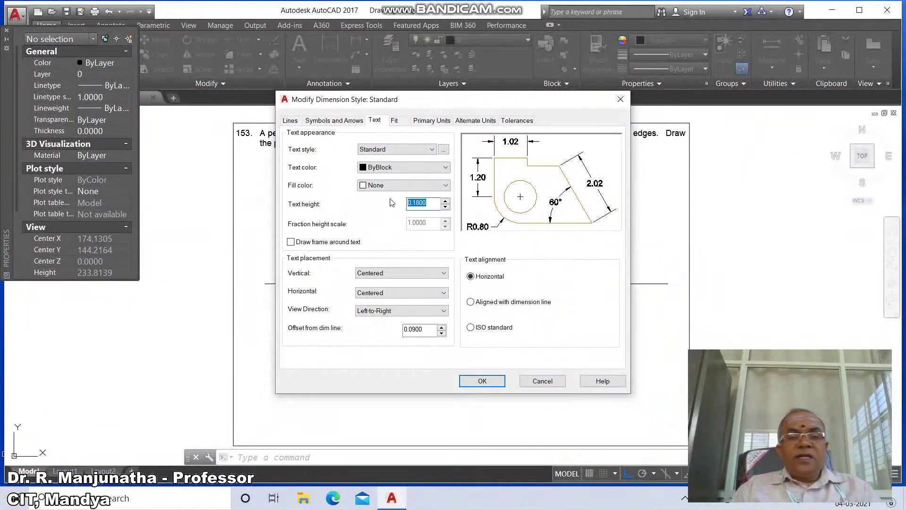
pyautogui.click(470, 302)
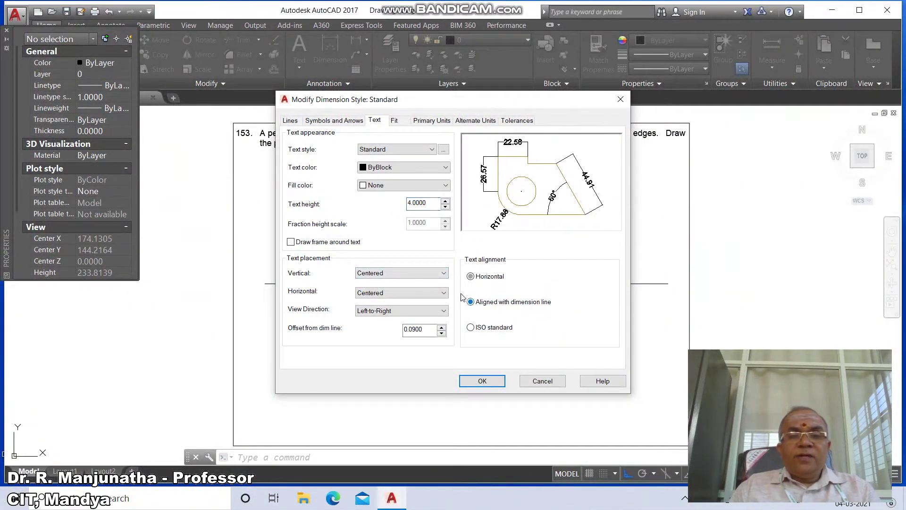
pyautogui.click(445, 274)
pyautogui.click(415, 289)
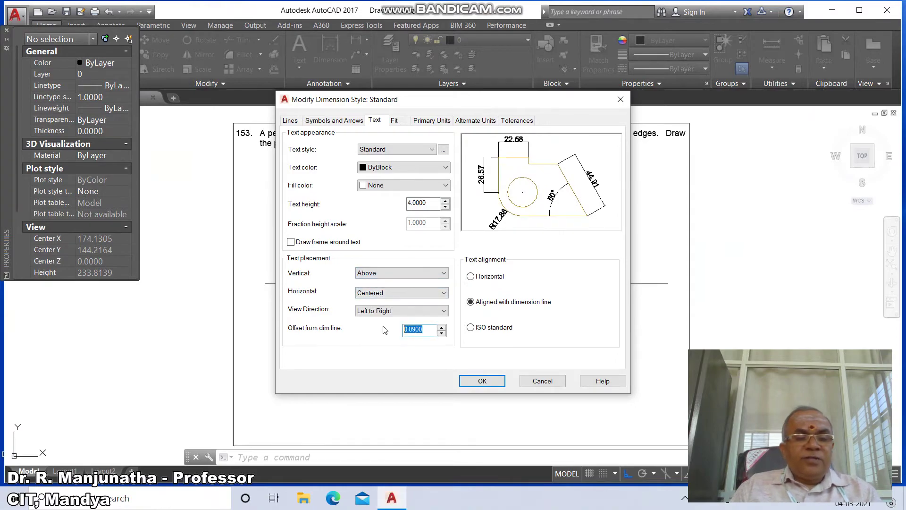
# - Adjust the Standard style's arrow size and extension line offset from origin, and save the dimension style
pyautogui.click(333, 121)
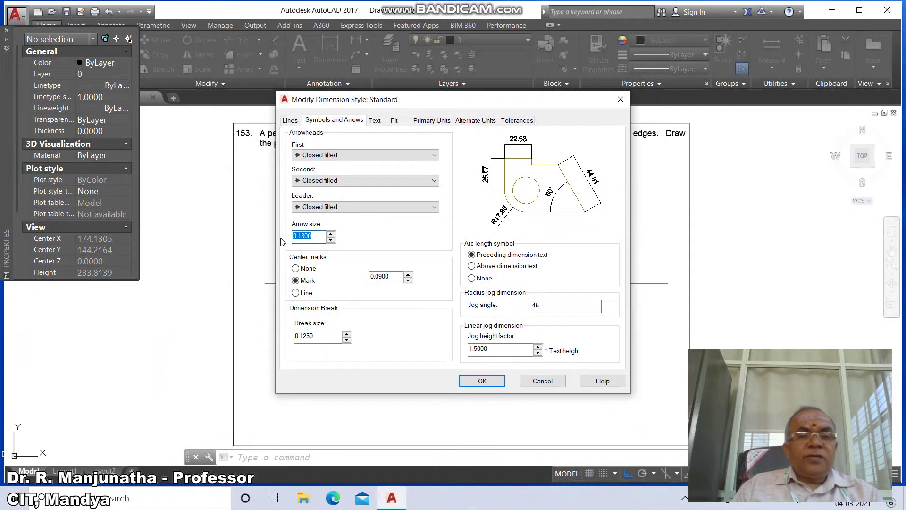
pyautogui.click(290, 121)
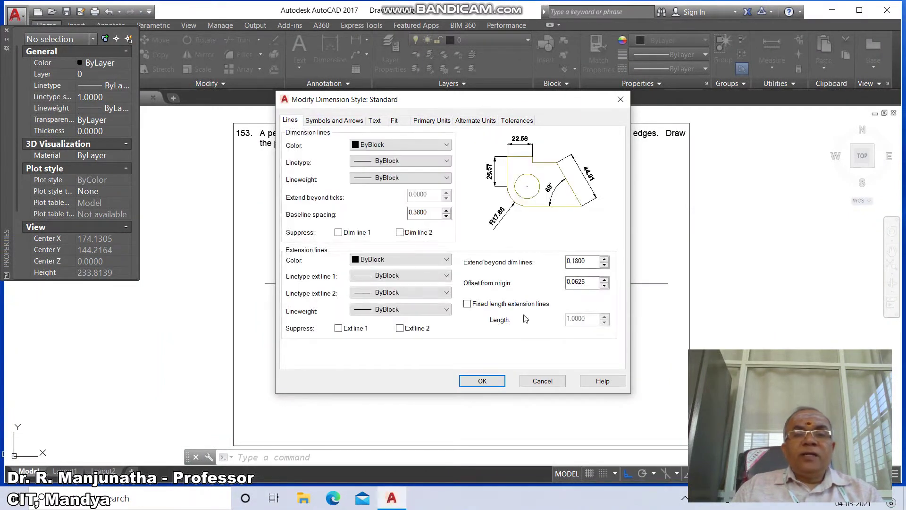
pyautogui.moveTo(597, 281); pyautogui.dragTo(536, 283)
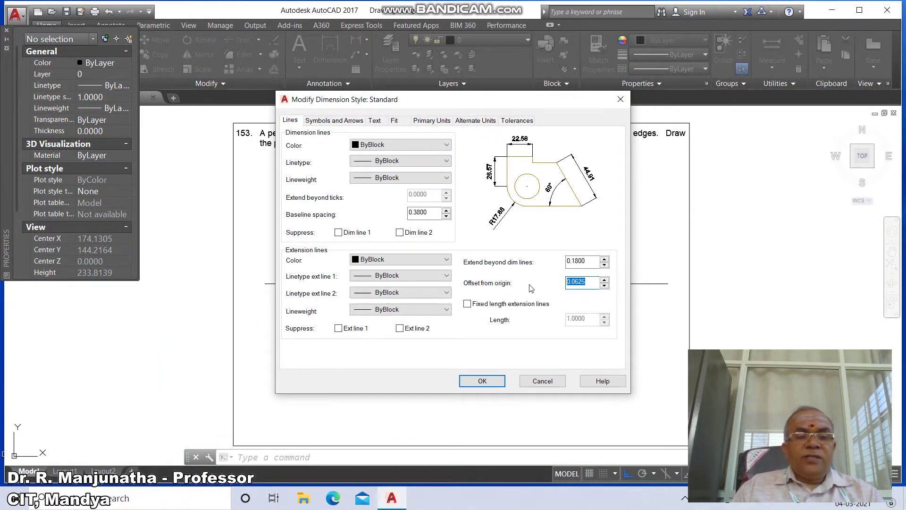
pyautogui.click(482, 381)
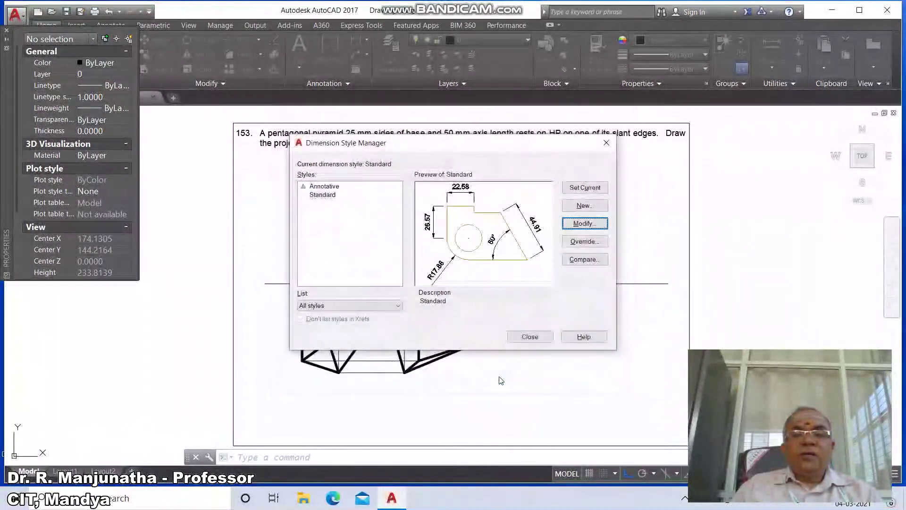
pyautogui.click(538, 336)
# - Dimension the axis horizontally in the second top view from the base centre to the apex, placing the dimension below the view
pyautogui.write('DIMH')
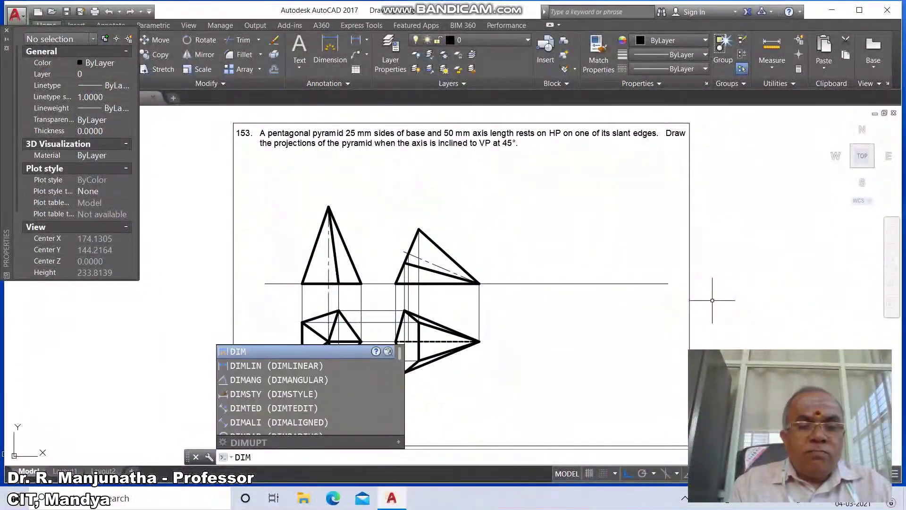
pyautogui.press('Return')
pyautogui.write('int')
pyautogui.press('Return')
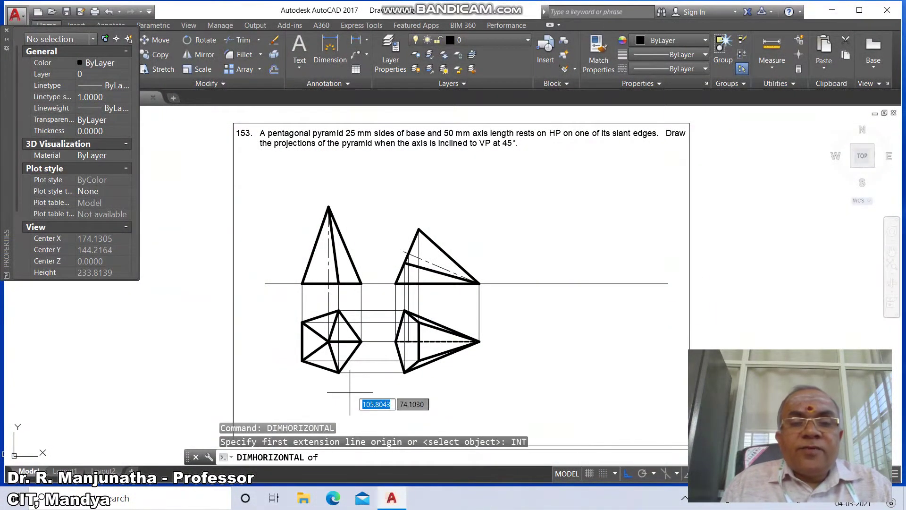
pyautogui.click(409, 341)
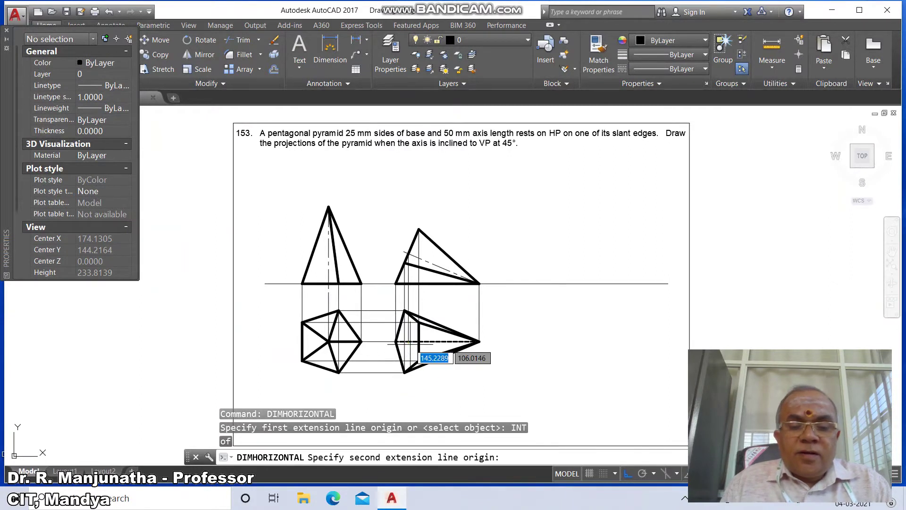
pyautogui.write('int')
pyautogui.press('Return')
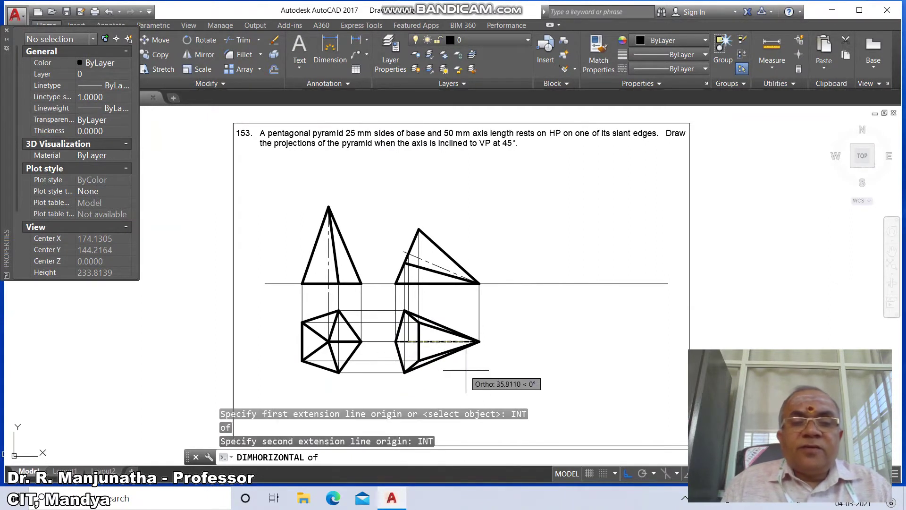
pyautogui.click(480, 341)
pyautogui.click(463, 398)
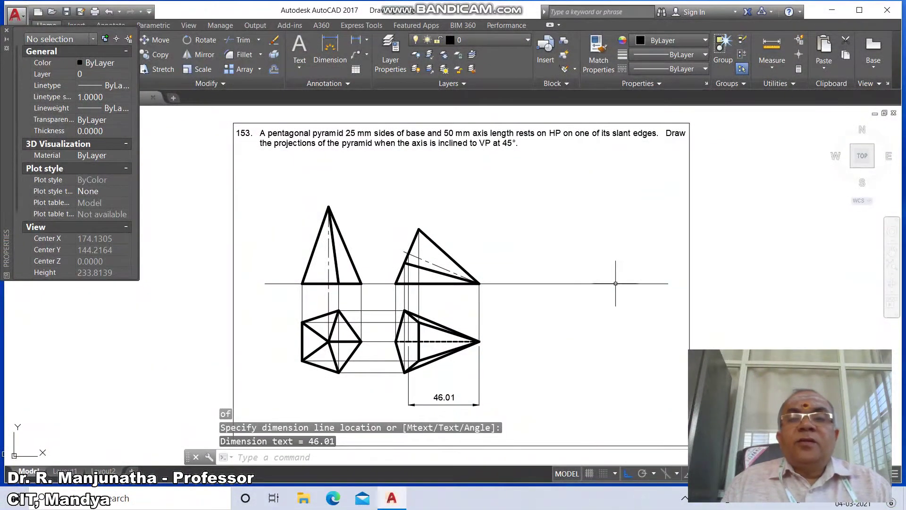
pyautogui.write('l')
pyautogui.press('Return')
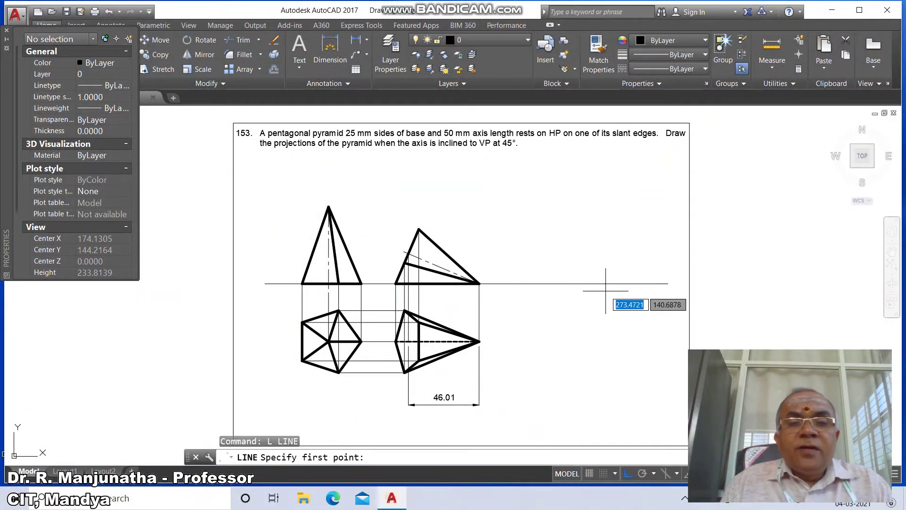
pyautogui.press('Escape')
pyautogui.press('Escape')
pyautogui.press('Escape')
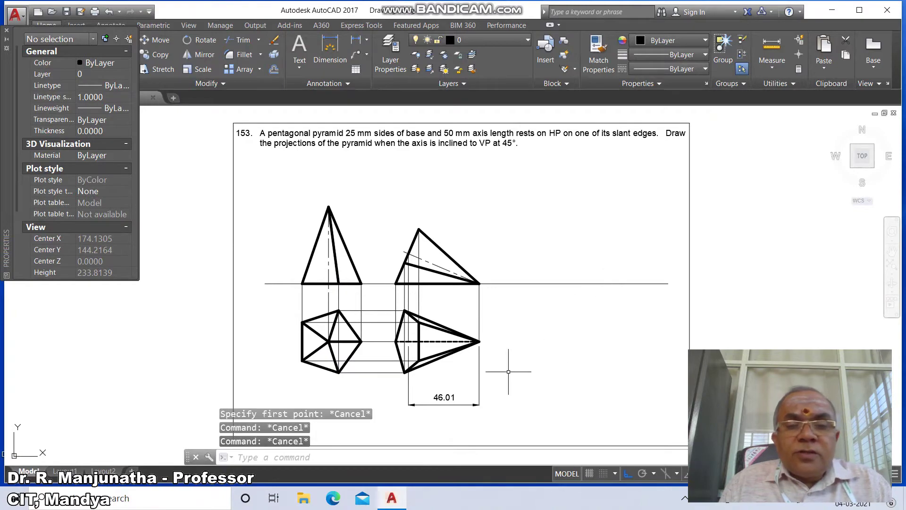
# - Erase the horizontal dimension below the second top view and undo the erasure
pyautogui.write('e')
pyautogui.press('Return')
pyautogui.click(479, 375)
pyautogui.press('Return')
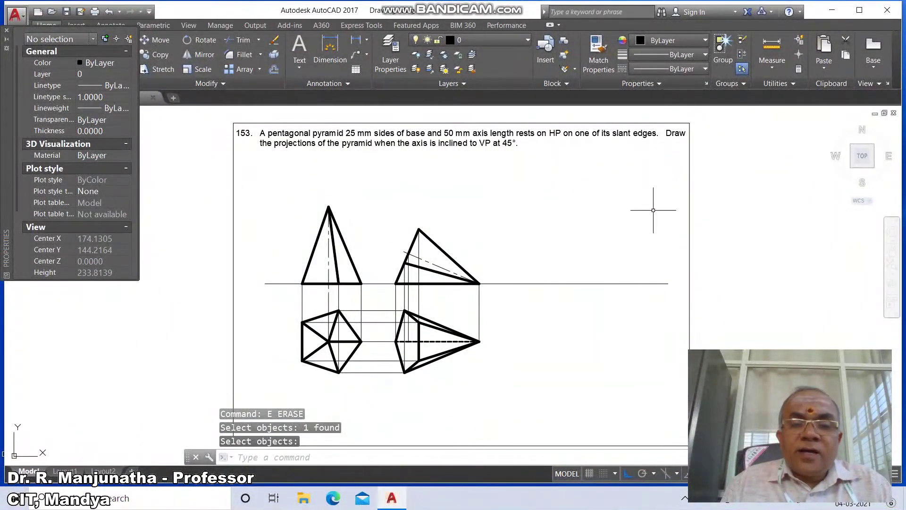
pyautogui.write('u')
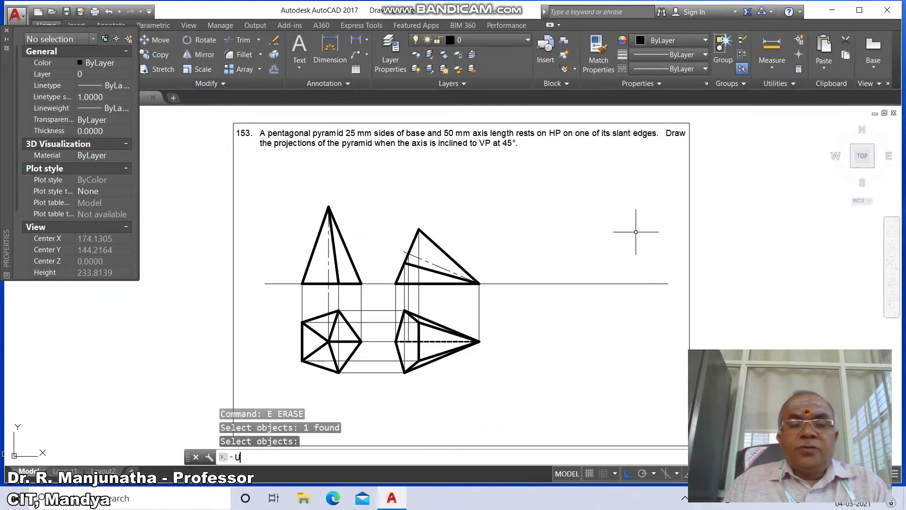
pyautogui.press('Return')
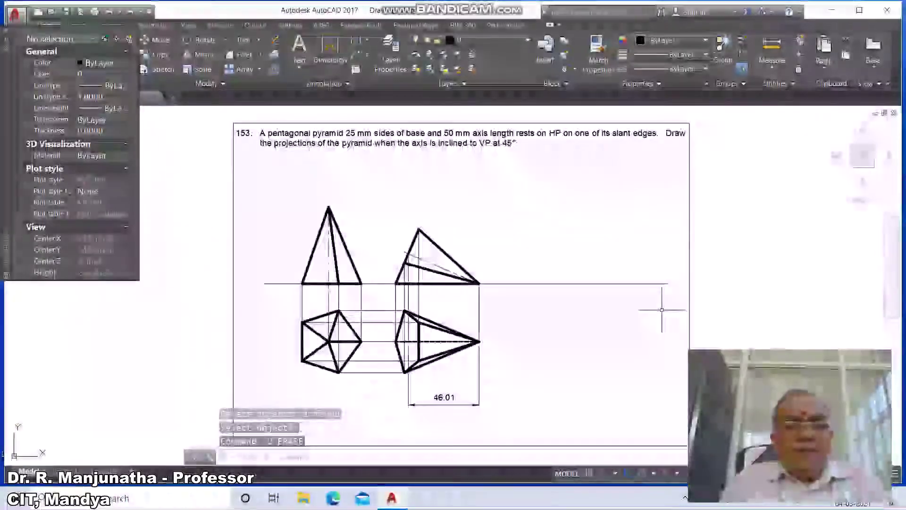
# - Draw a 100 mm line at -135° from a point on the XY line beyond the second pair of views
pyautogui.write('l')
pyautogui.press('Return')
pyautogui.write('NEA')
pyautogui.press('Return')
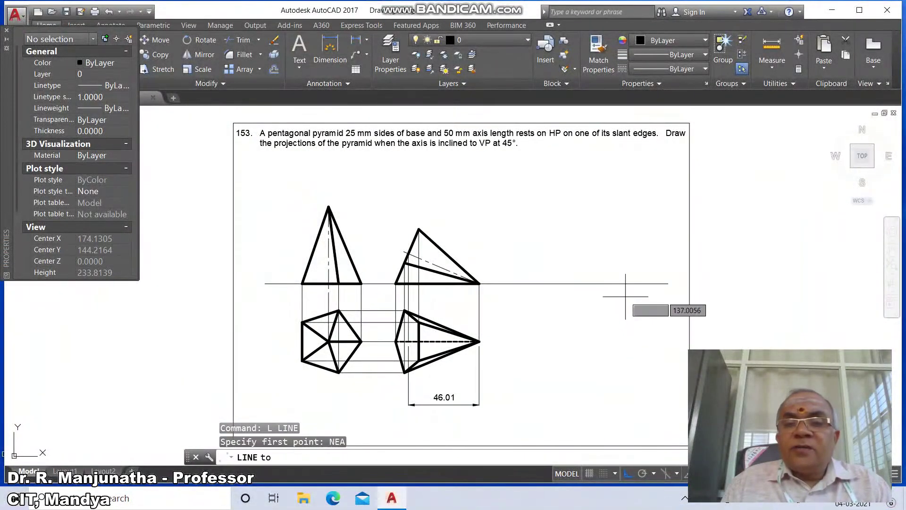
pyautogui.click(610, 284)
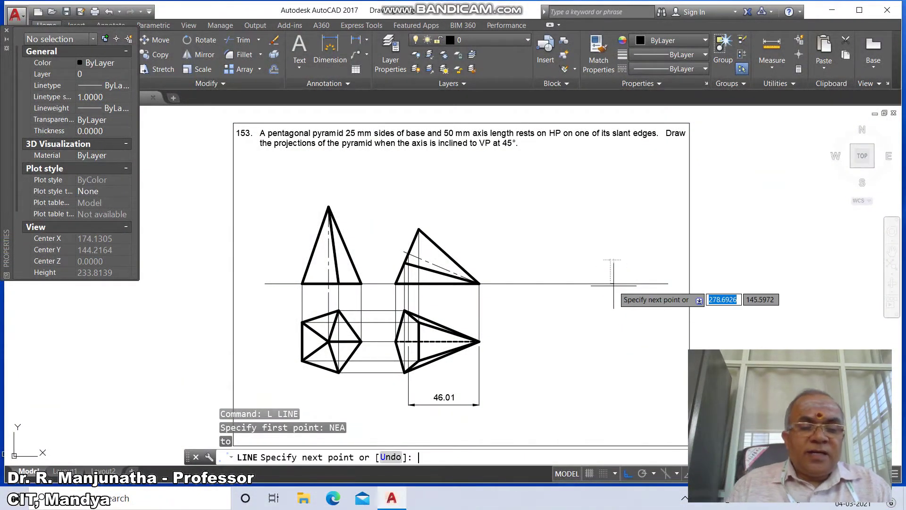
pyautogui.write('100')
pyautogui.press('Tab')
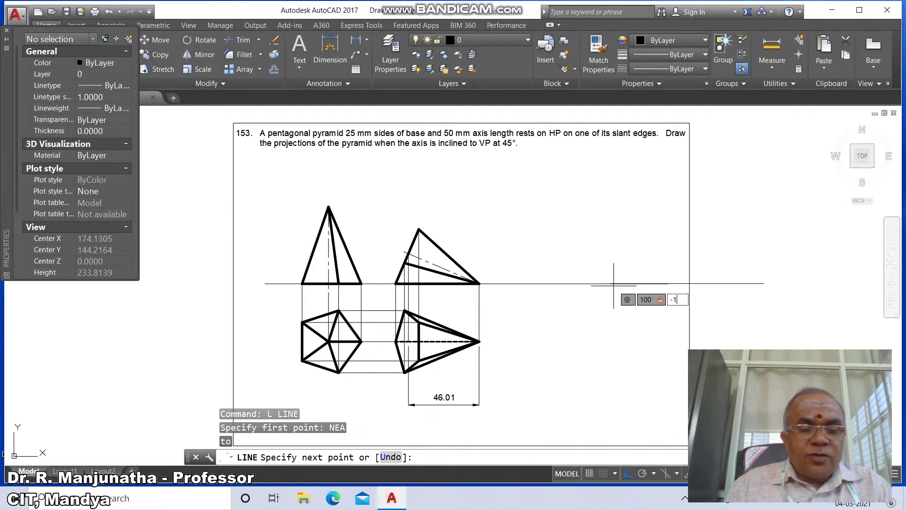
pyautogui.write('-135')
pyautogui.press('Return')
pyautogui.press('Return')
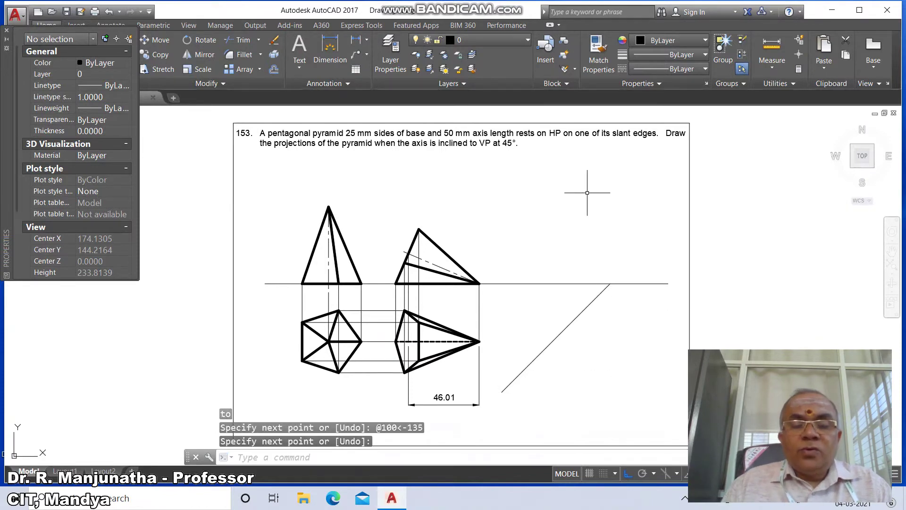
# - Draw a circle of radius 50 mm centred on a point near the upper end of the inclined line
pyautogui.write('c')
pyautogui.press('Return')
pyautogui.write('NE')
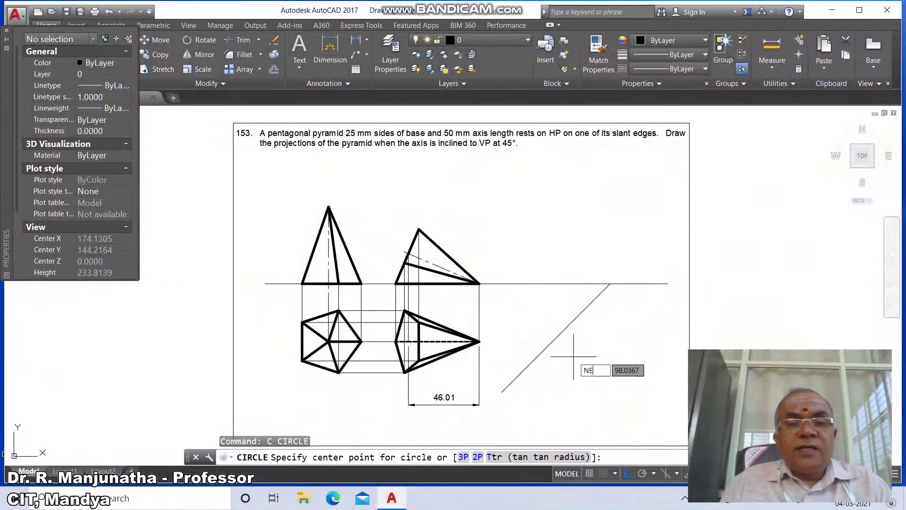
pyautogui.write('A')
pyautogui.press('Return')
pyautogui.click(590, 304)
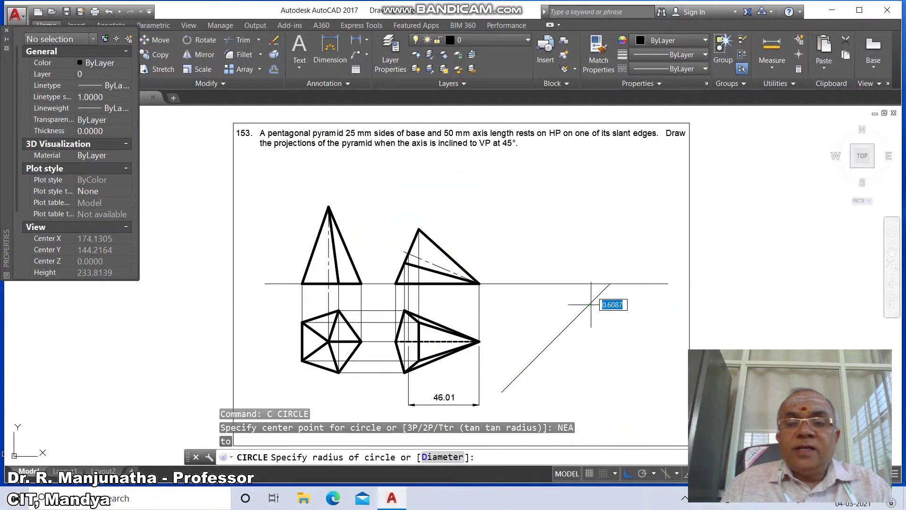
pyautogui.write('50')
pyautogui.press('Return')
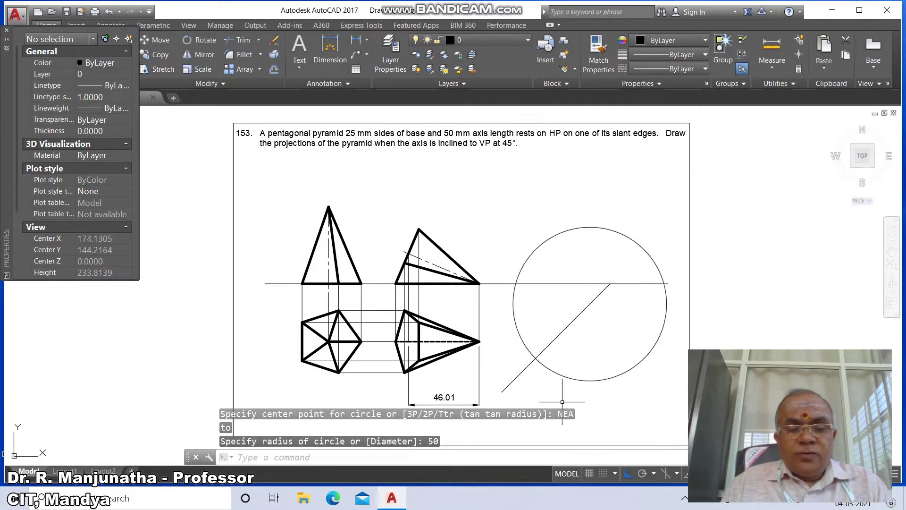
# - Break the 50 mm radius circle on both sides of the inclined line and erase the large remainder, leaving a short crossing arc
pyautogui.write('br')
pyautogui.press('Return')
pyautogui.click(542, 362)
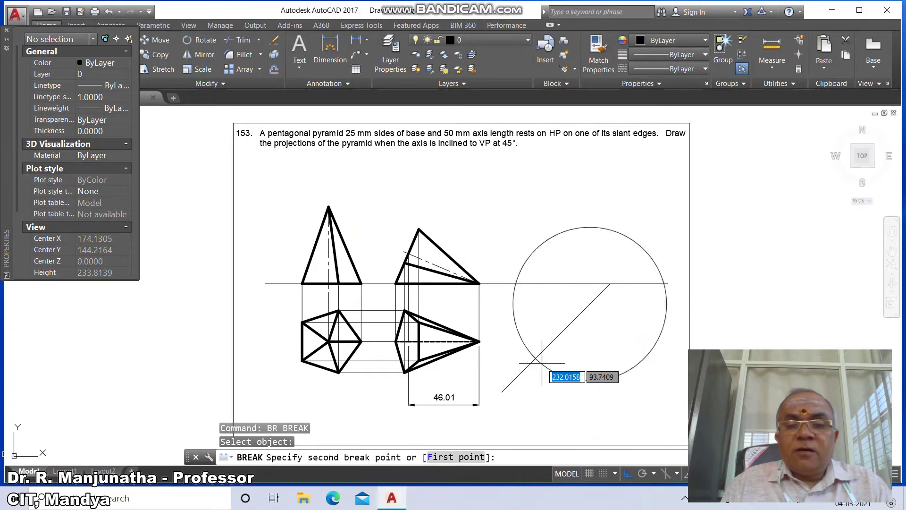
pyautogui.click(589, 381)
pyautogui.press('Return')
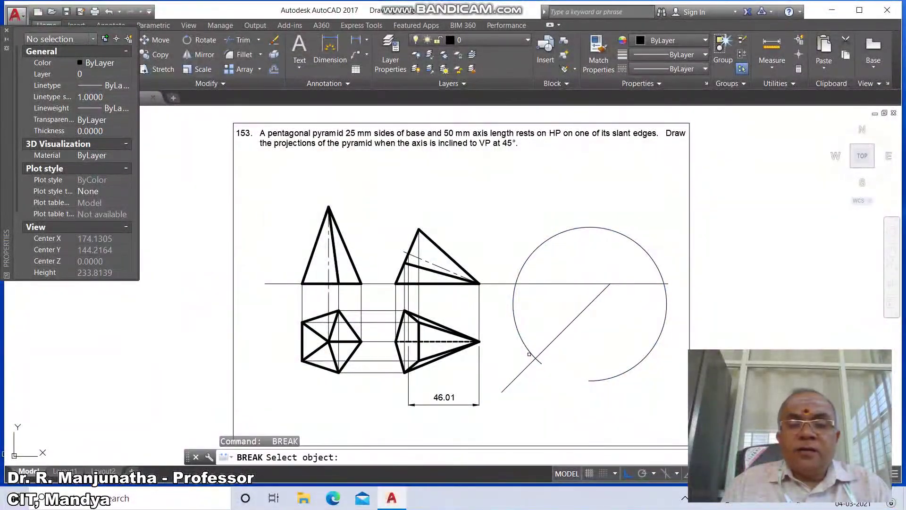
pyautogui.click(529, 354)
pyautogui.click(518, 339)
pyautogui.write('e')
pyautogui.press('Return')
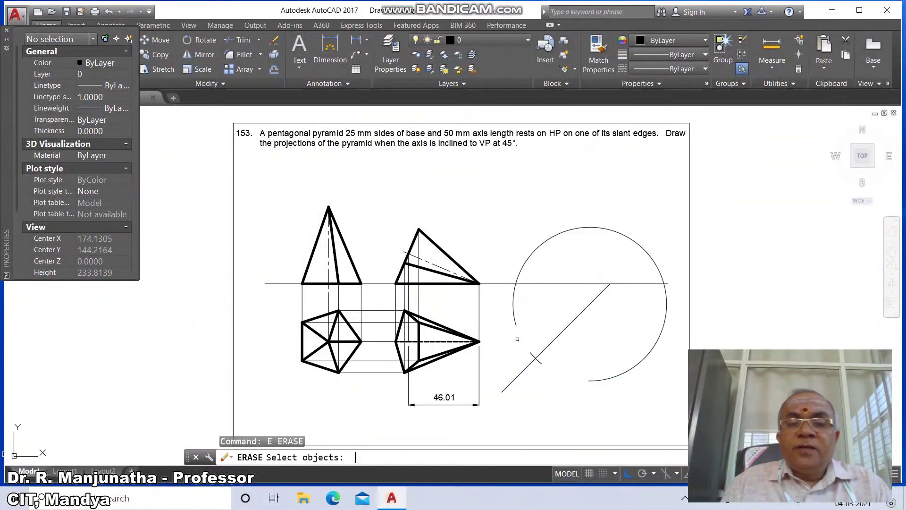
pyautogui.click(516, 322)
pyautogui.press('Return')
# - Draw a horizontal line rightwards from the intersection of the inclined line and the 50 mm arc
pyautogui.write('l')
pyautogui.press('Return')
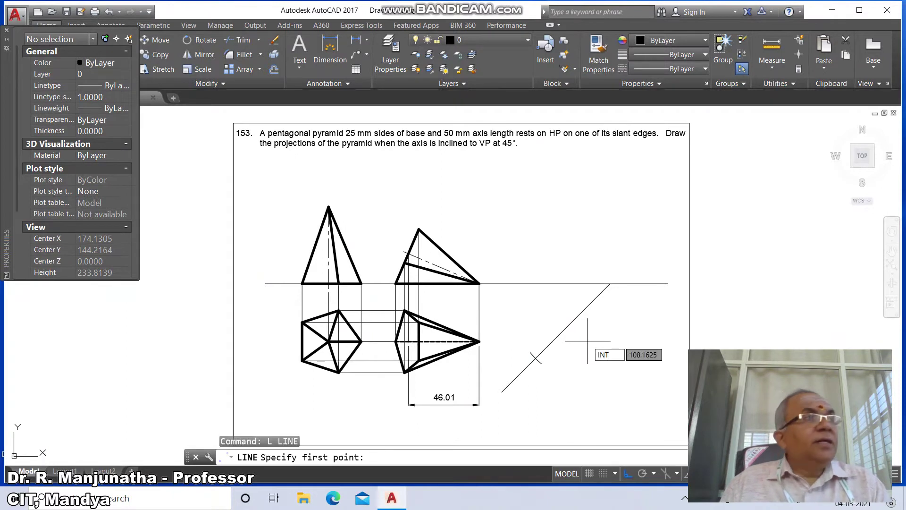
pyautogui.write('INT')
pyautogui.press('Return')
pyautogui.click(535, 358)
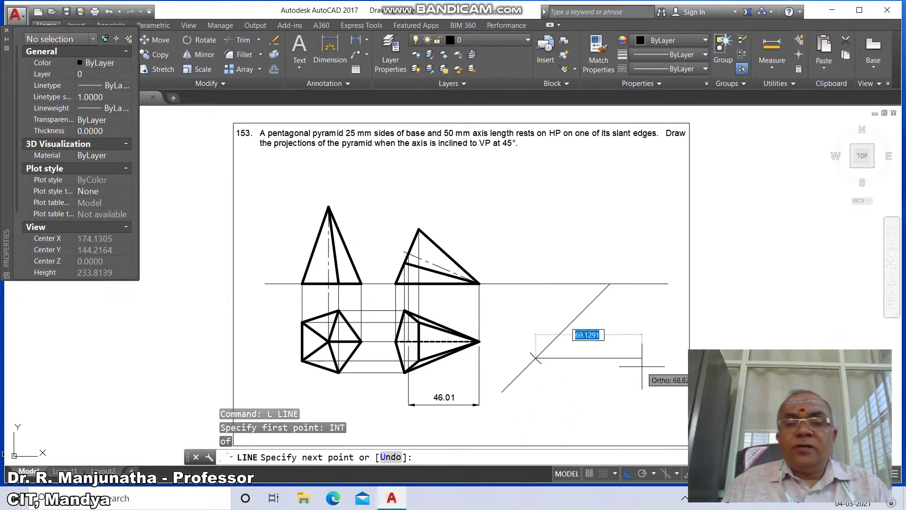
pyautogui.click(649, 364)
pyautogui.press('Return')
# - Fillet the inclined line and the horizontal line with radius 0 so they meet in a sharp corner
pyautogui.write('f')
pyautogui.press('Return')
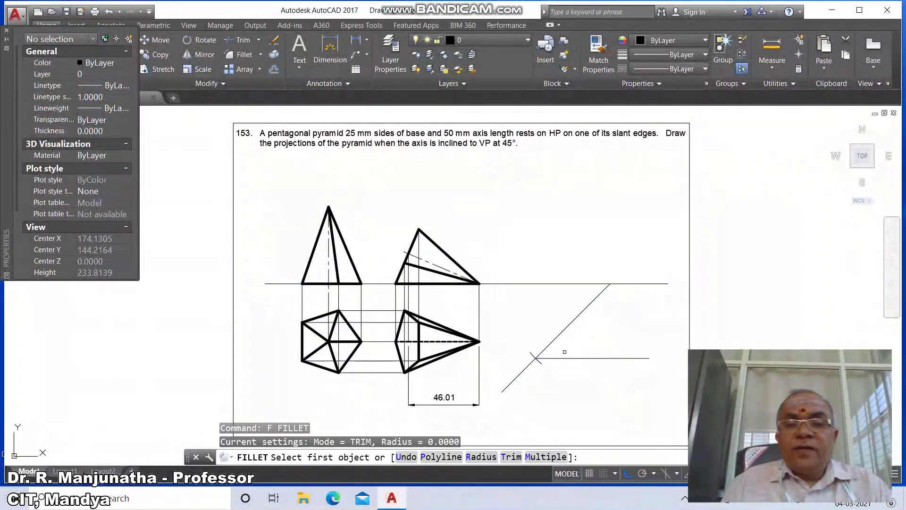
pyautogui.click(548, 345)
pyautogui.click(566, 358)
# - Draw a circle of radius 46.01 mm concentric with the short 50 mm arc
pyautogui.write('c')
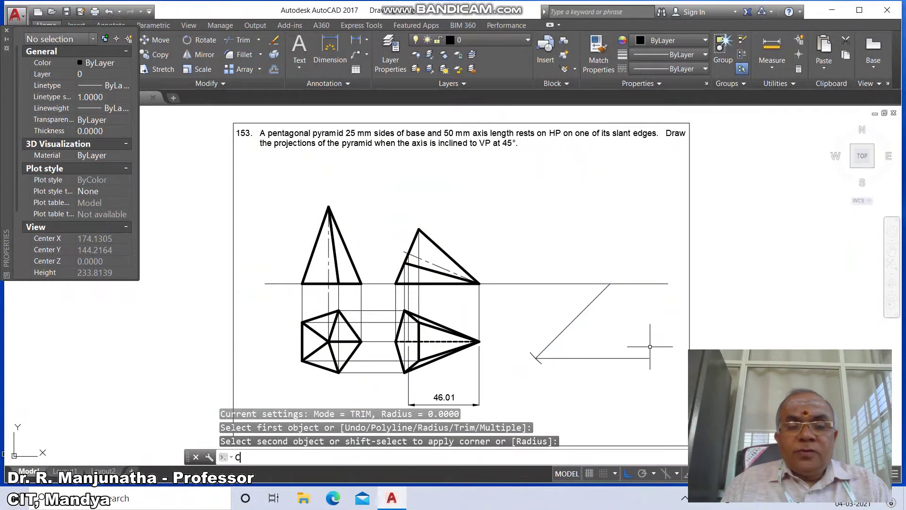
pyautogui.press('Return')
pyautogui.write('CEN')
pyautogui.press('Return')
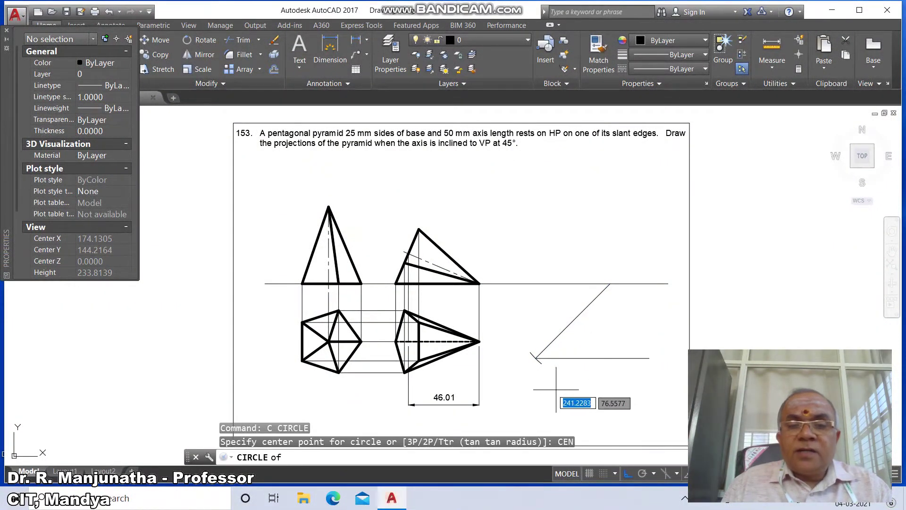
pyautogui.click(541, 364)
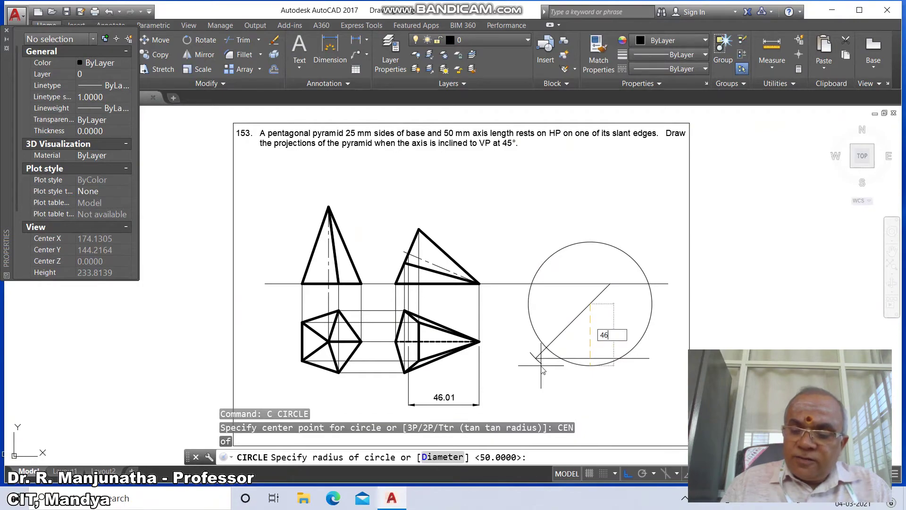
pyautogui.write('46.01')
pyautogui.press('Return')
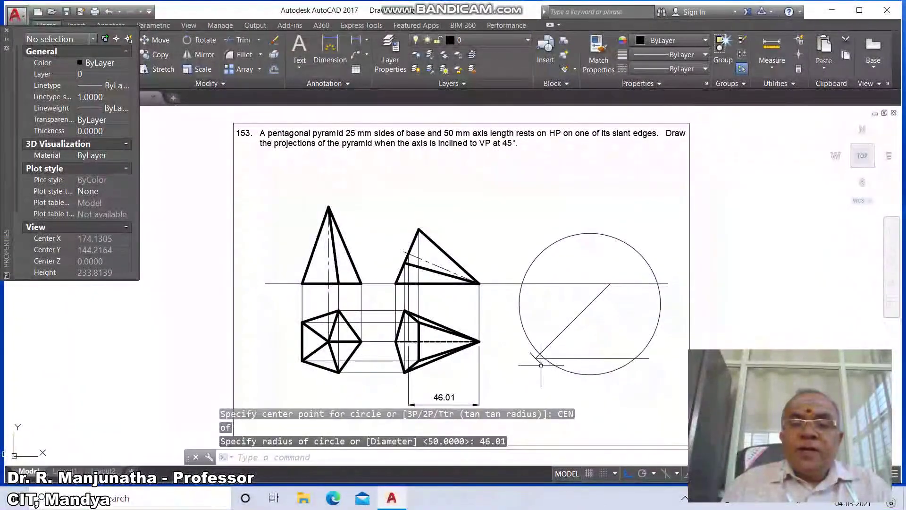
# - Break the 46.01 mm radius circle on both sides of the inclined and horizontal lines' corner, separating a short arc
pyautogui.write('br')
pyautogui.press('Return')
pyautogui.click(547, 362)
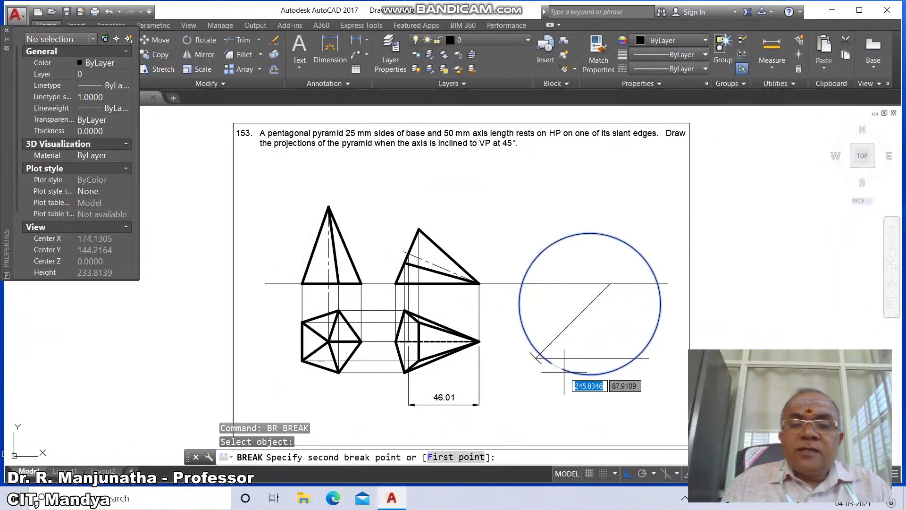
pyautogui.click(566, 372)
pyautogui.press('Return')
pyautogui.click(526, 333)
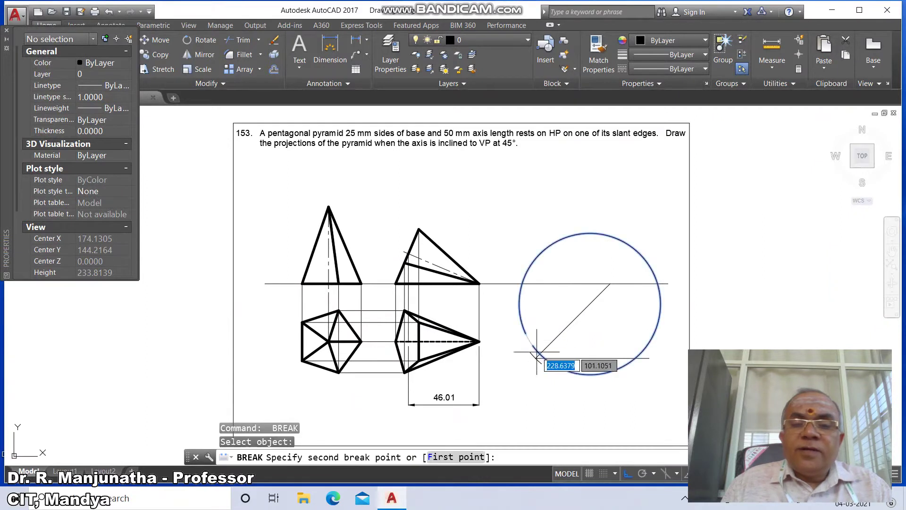
pyautogui.click(521, 306)
# - Erase the rest of the 46.01 mm radius circle and the horizontal dimension below the second top view
pyautogui.write('e')
pyautogui.press('Return')
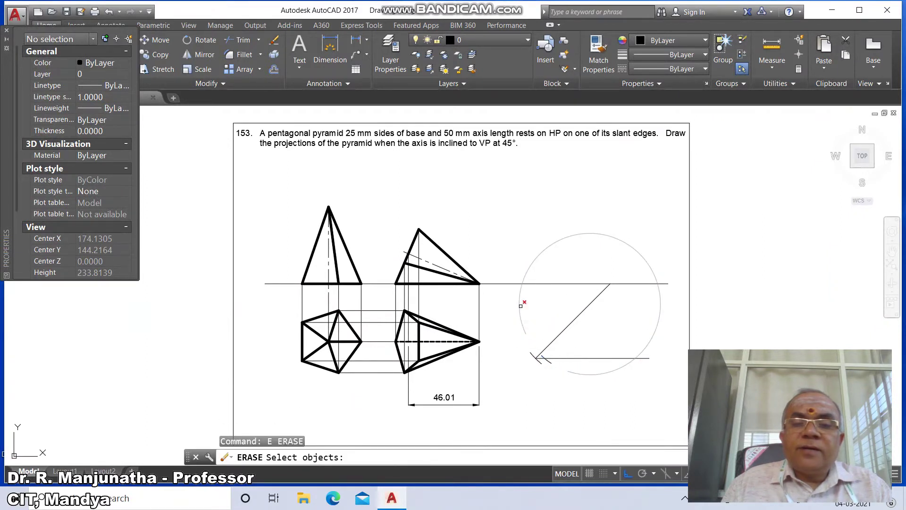
pyautogui.click(518, 310)
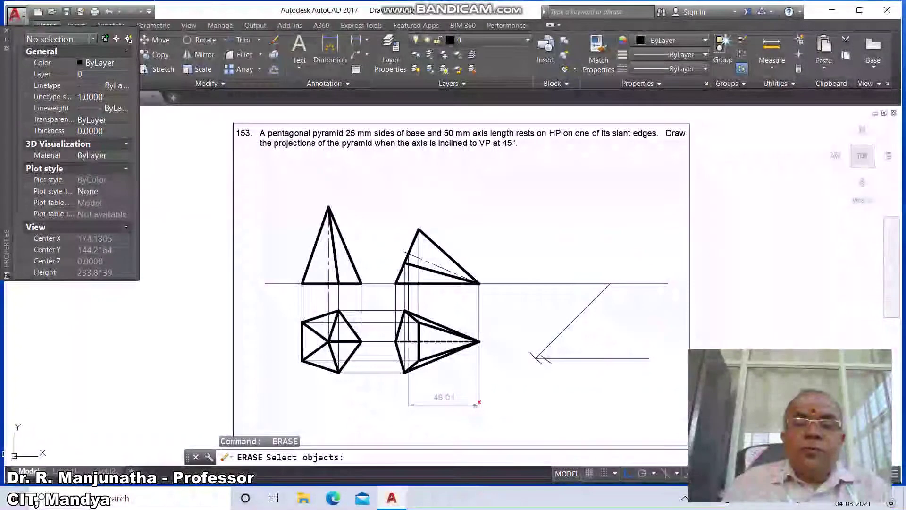
pyautogui.press('Return')
pyautogui.press('Escape')
pyautogui.press('Escape')
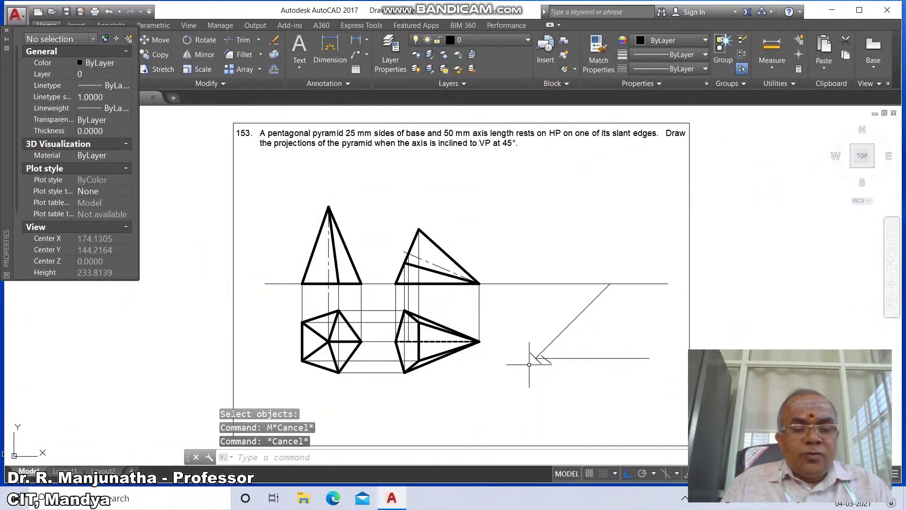
# - Copy the grouped second top view from its apex to the common centre of the two short arcs on the inclined line
pyautogui.write('co')
pyautogui.press('Return')
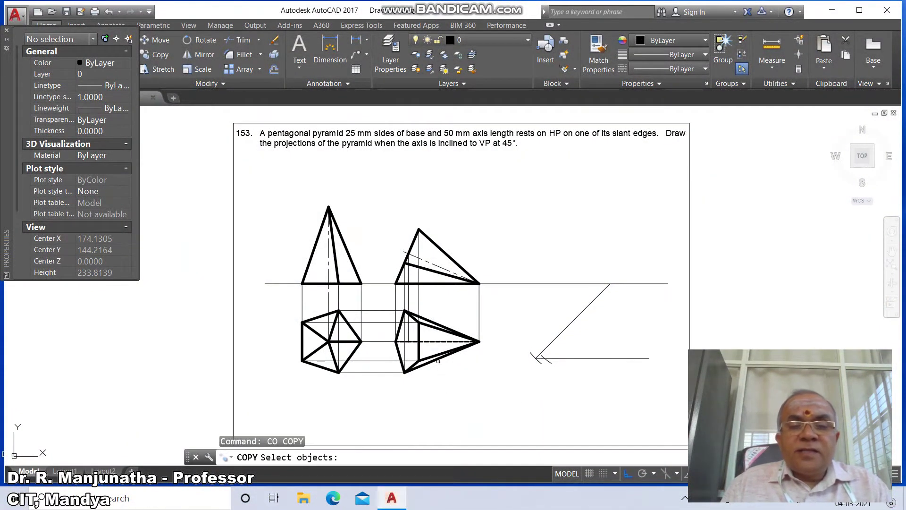
pyautogui.click(438, 361)
pyautogui.press('Return')
pyautogui.write('INT')
pyautogui.press('Return')
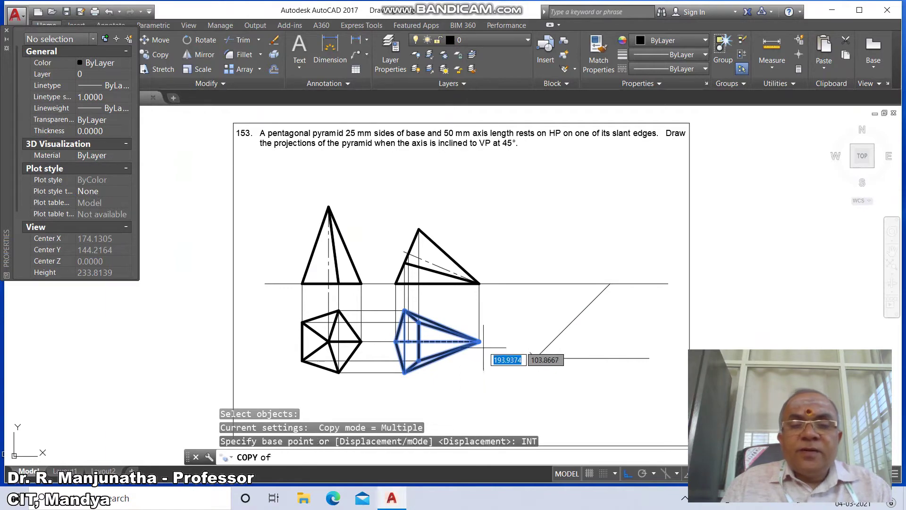
pyautogui.click(483, 340)
pyautogui.write('CEN')
pyautogui.press('Return')
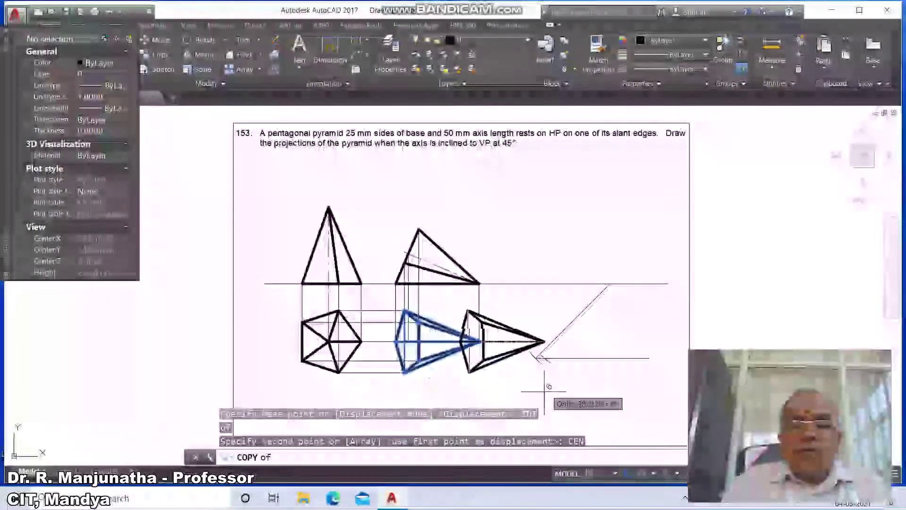
pyautogui.click(540, 359)
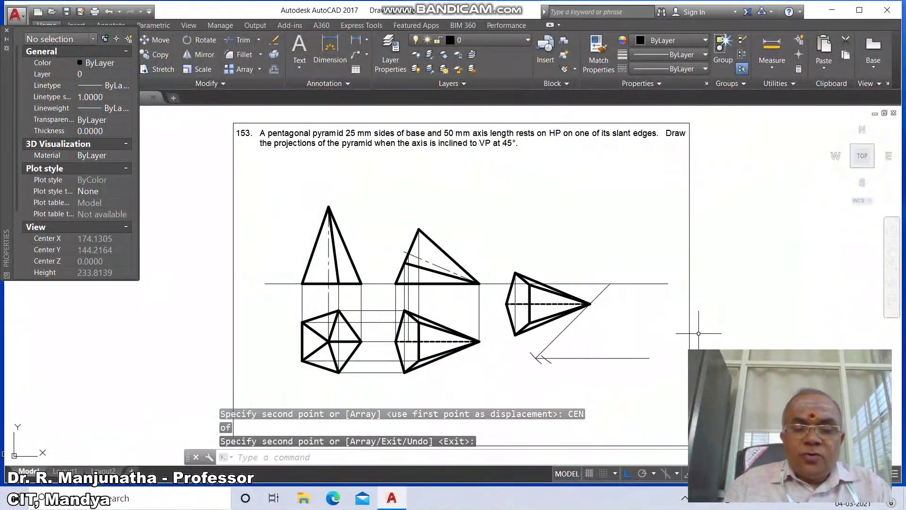
pyautogui.press('Return')
# - Rotate the copied top view, using an intersection snap for the base point
pyautogui.write('RO')
pyautogui.press('Return')
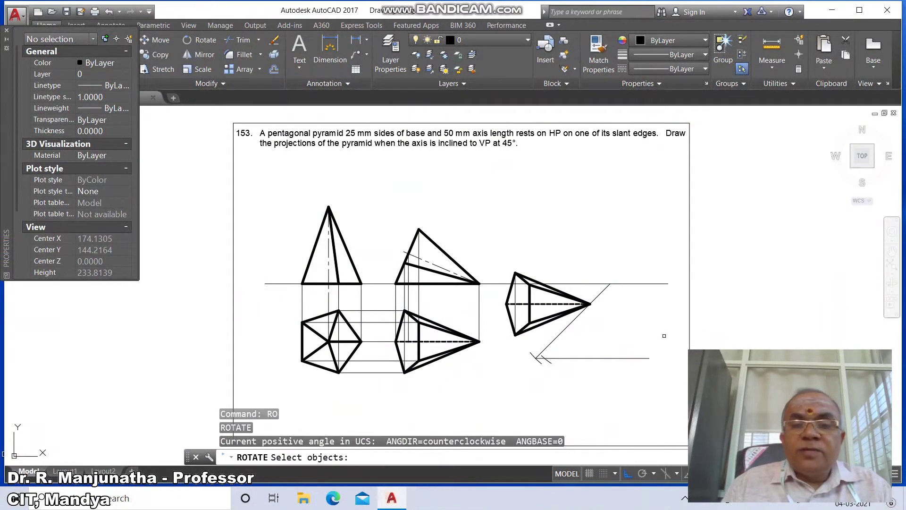
pyautogui.click(554, 304)
pyautogui.press('Return')
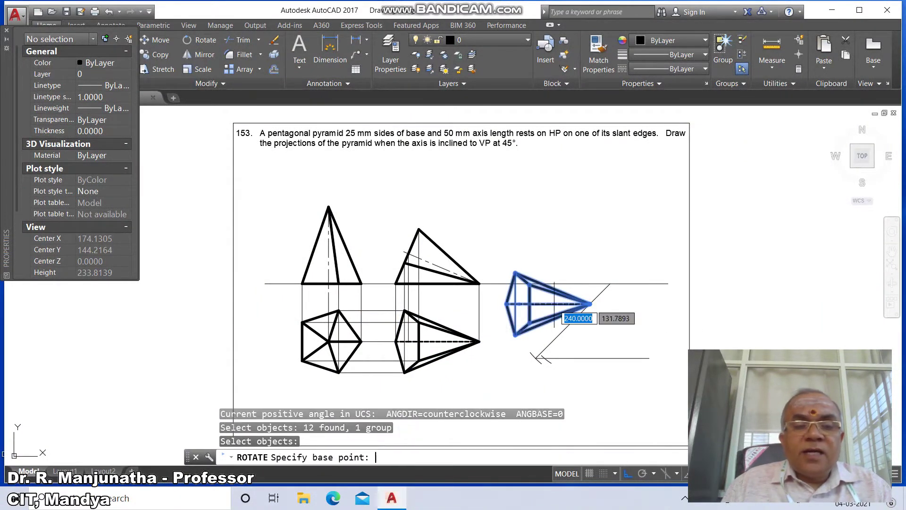
pyautogui.write('INT')
pyautogui.press('Return')
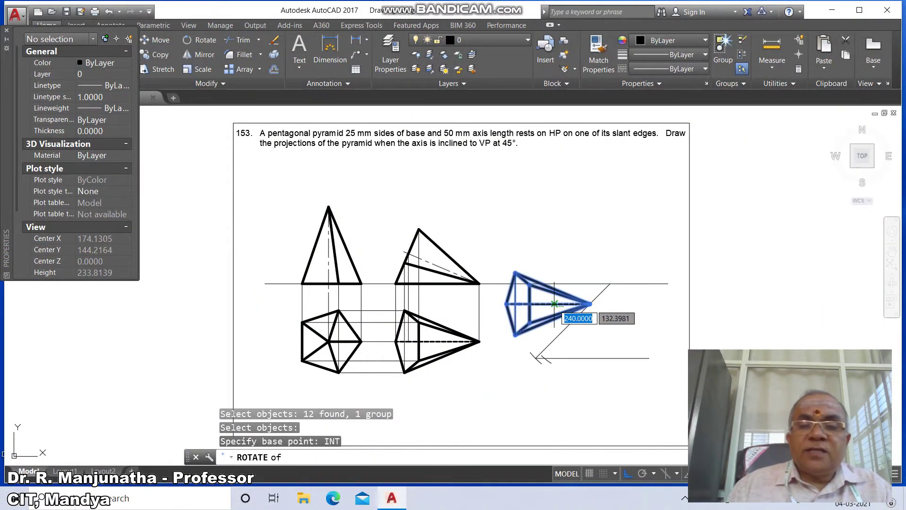
# - Rotate the third-position top view about its apex from reference angle 180 to the intersection of the right-hand arc and horizontal locus line
pyautogui.click(590, 304)
pyautogui.write('R')
pyautogui.press('Return')
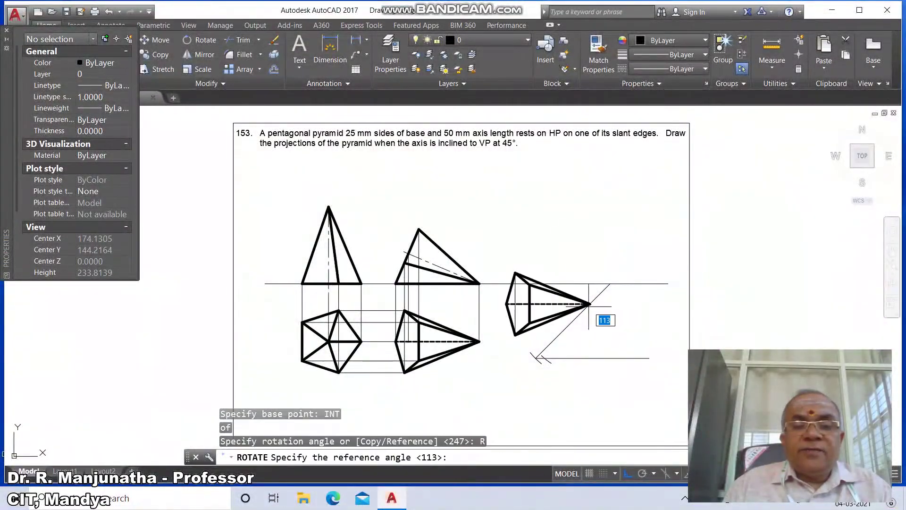
pyautogui.write('180')
pyautogui.press('Return')
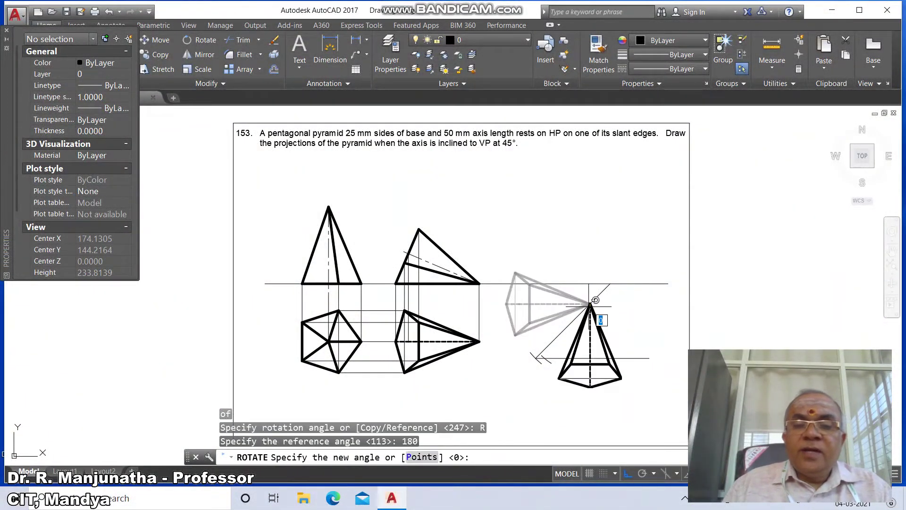
pyautogui.write('INT')
pyautogui.press('Return')
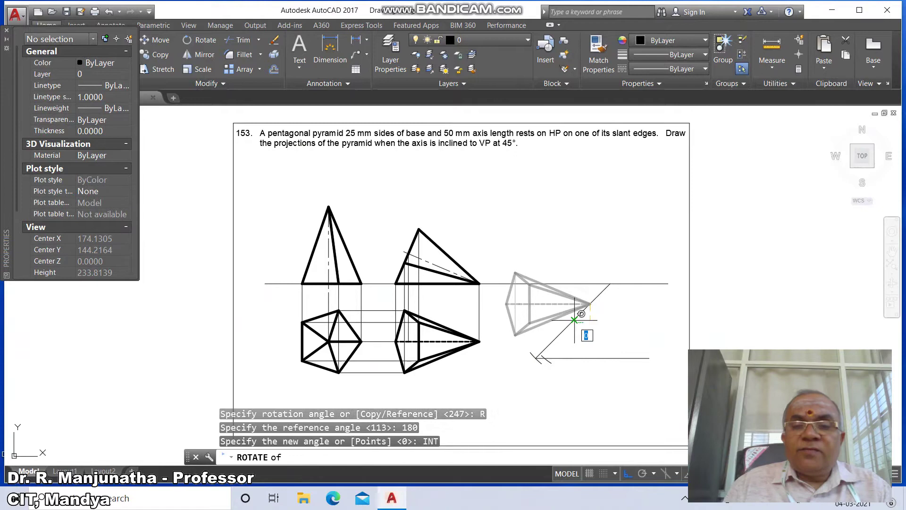
pyautogui.click(545, 358)
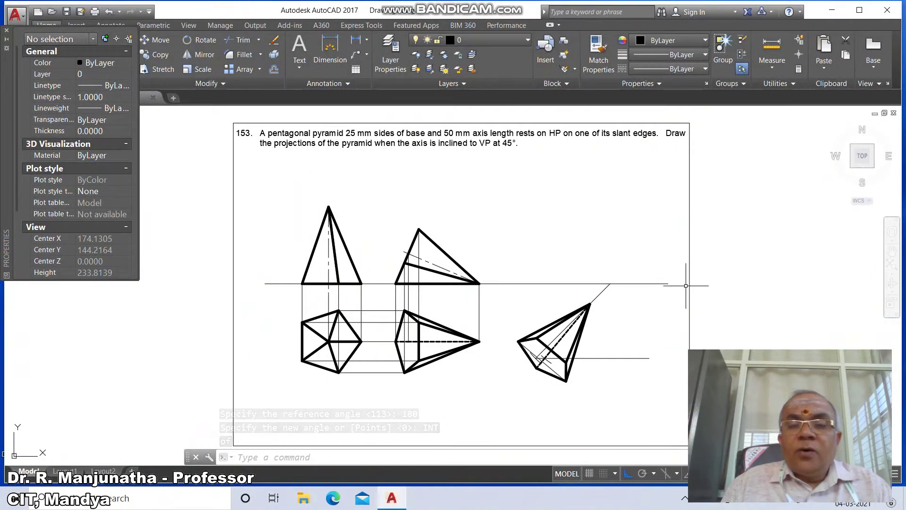
# - Break the horizontal locus line just past the arcs to remove its long remainder towards the sheet's edge
pyautogui.write('BR')
pyautogui.press('Return')
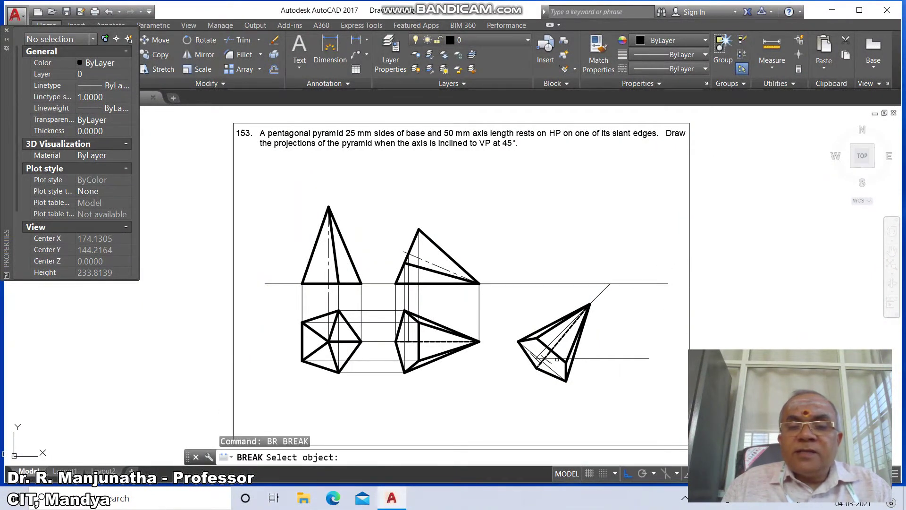
pyautogui.click(557, 359)
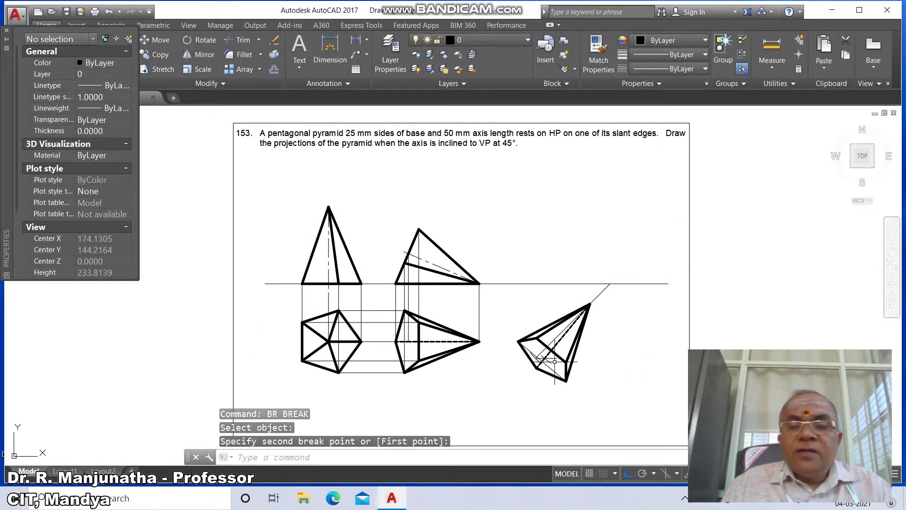
pyautogui.click(572, 361)
# - Move the remaining short horizontal line to the LOCUS layer and set its linetype scale to 5
pyautogui.click(546, 358)
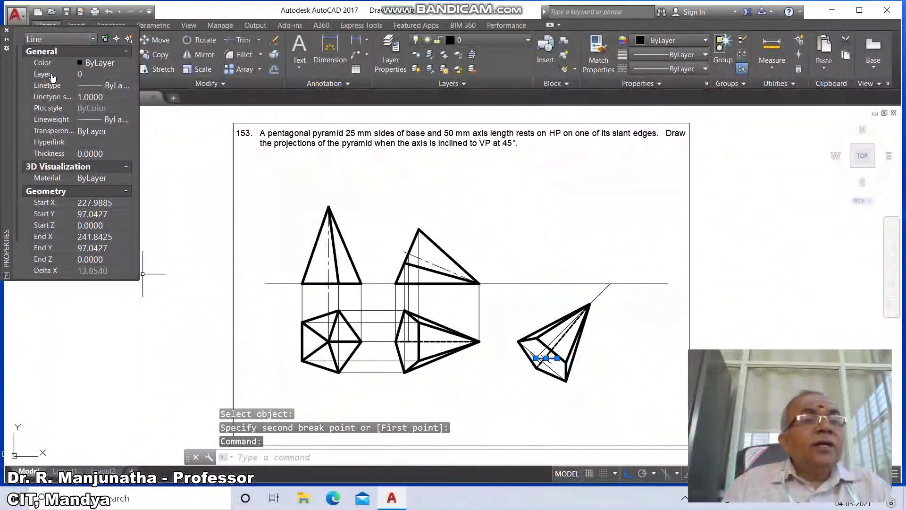
pyautogui.click(124, 73)
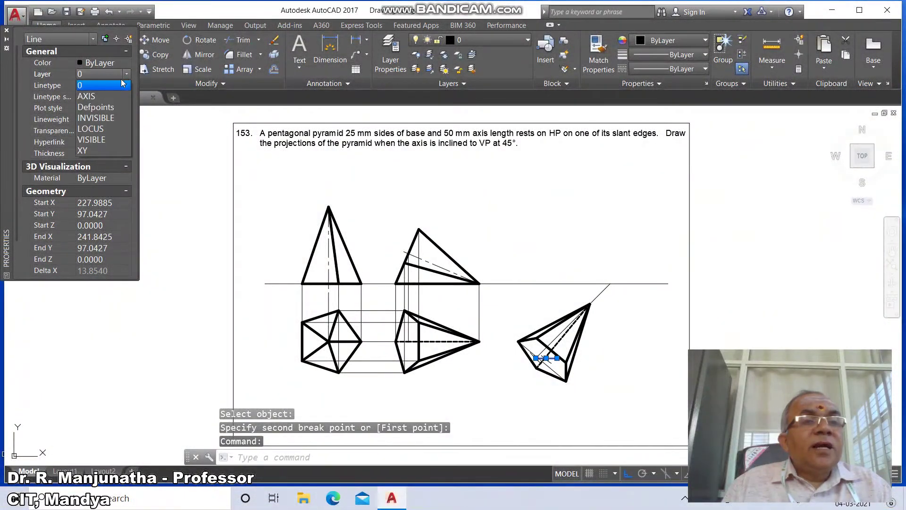
pyautogui.click(99, 129)
pyautogui.click(94, 97)
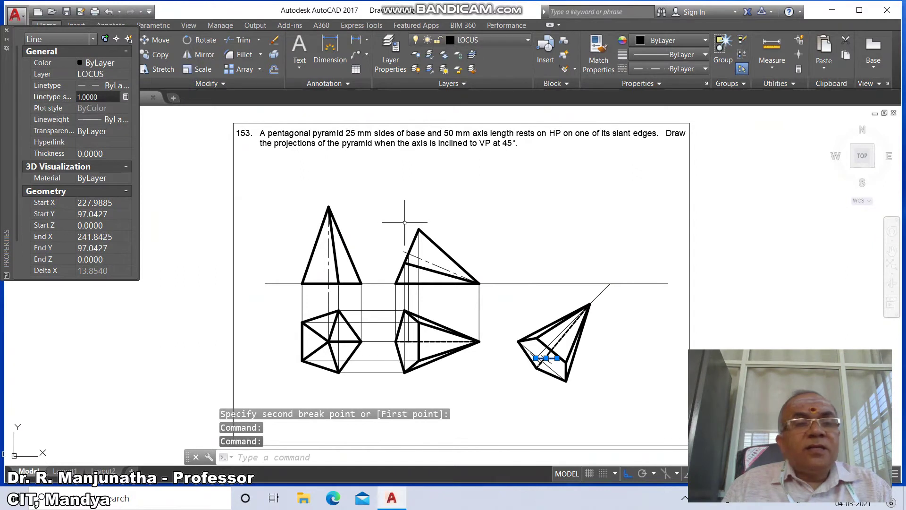
pyautogui.write('0.5')
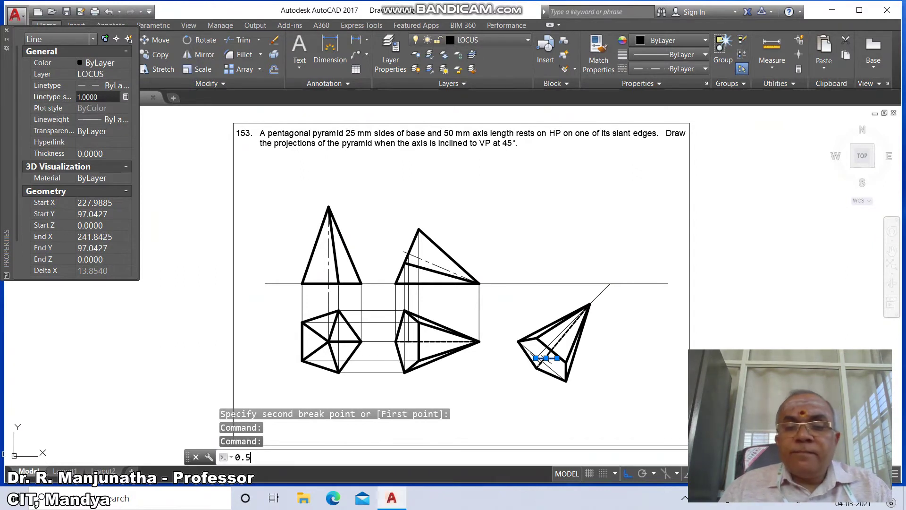
pyautogui.press('Return')
pyautogui.click(68, 100)
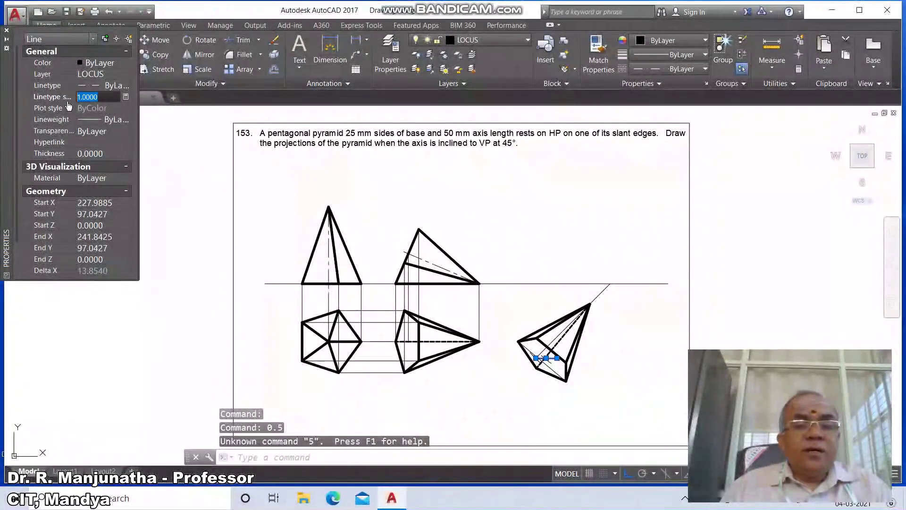
pyautogui.write('5')
pyautogui.press('Return')
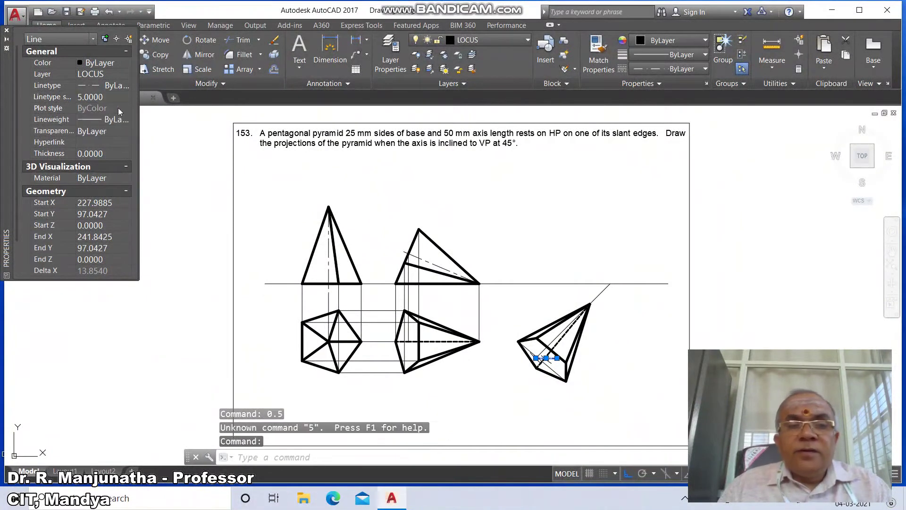
pyautogui.press('Escape')
pyautogui.press('Escape')
pyautogui.press('Escape')
# - Break off the lower overhang of the left construction arc at the end of the 45° line
pyautogui.write('Z')
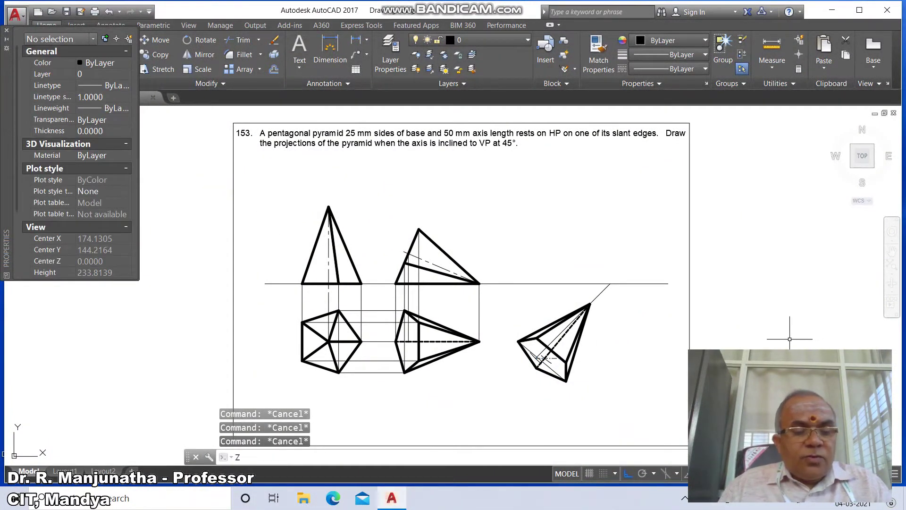
pyautogui.press('Return')
pyautogui.write('W')
pyautogui.press('Return')
pyautogui.click(355, 214)
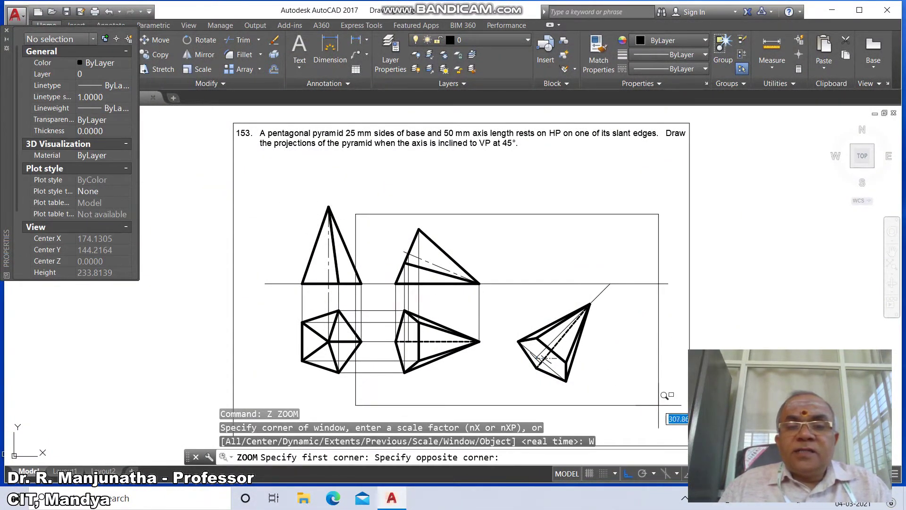
pyautogui.click(658, 405)
pyautogui.write('B')
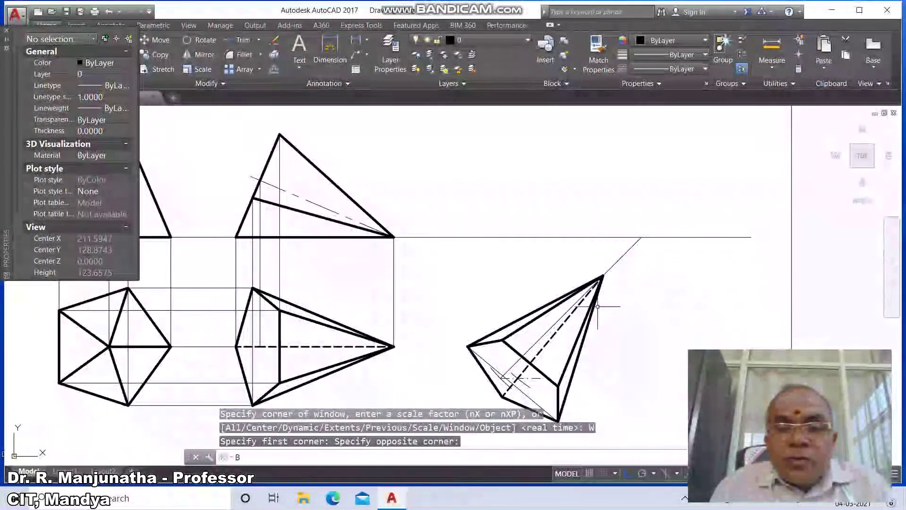
pyautogui.write('R')
pyautogui.press('Return')
pyautogui.click(504, 386)
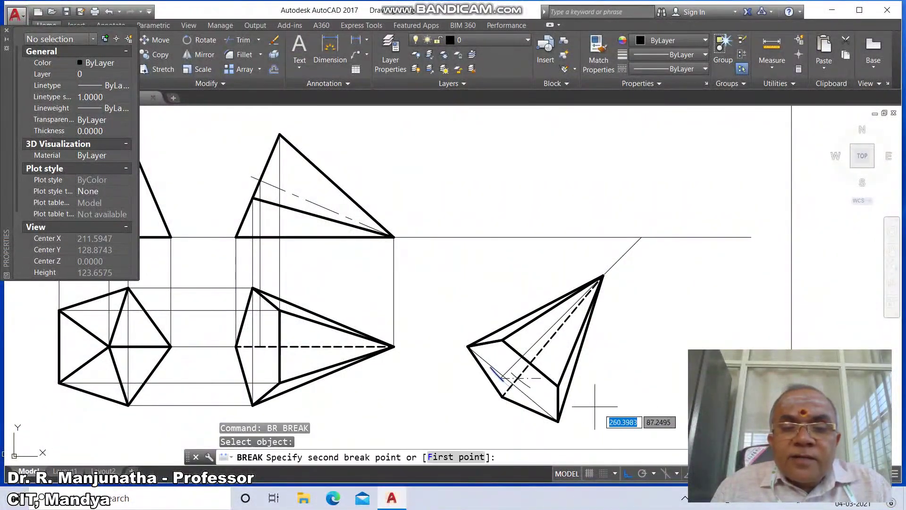
pyautogui.click(617, 421)
# - Shorten the left construction arc's remaining end and break off the lower end of the right arc
pyautogui.press('Return')
pyautogui.click(496, 372)
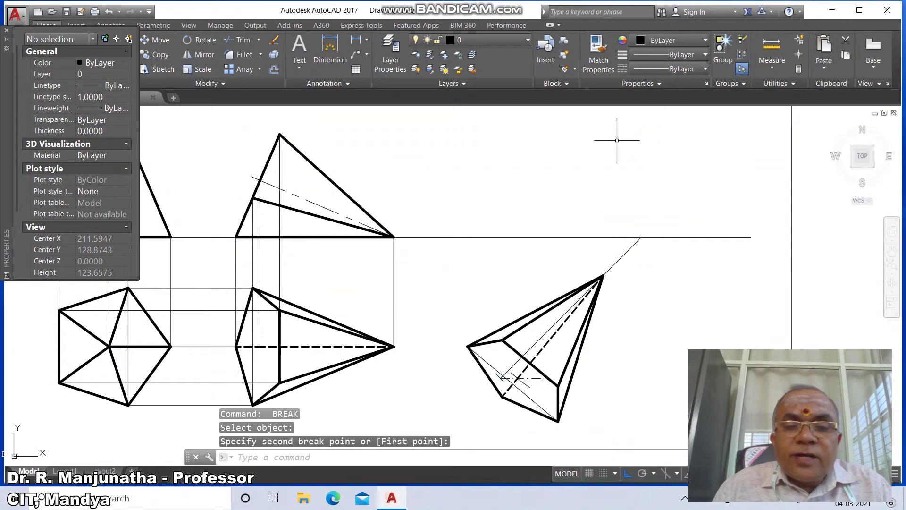
pyautogui.click(608, 362)
pyautogui.press('Return')
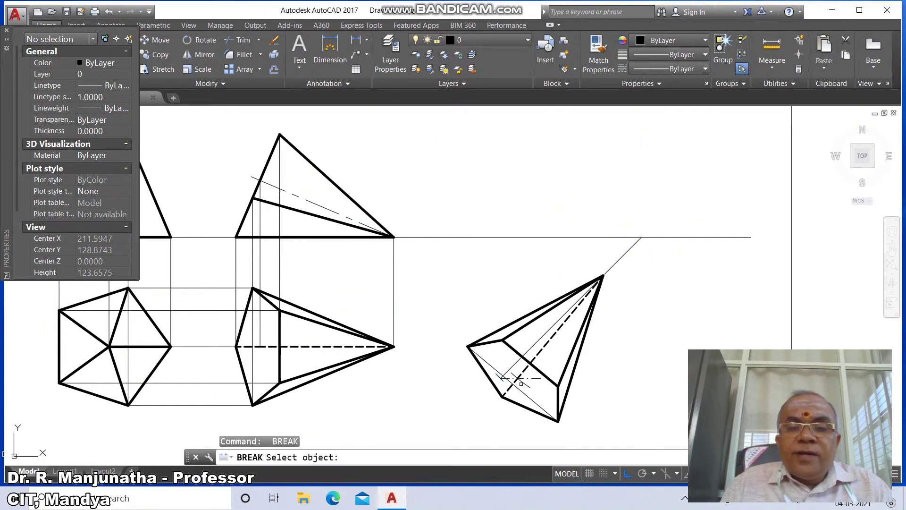
pyautogui.click(521, 383)
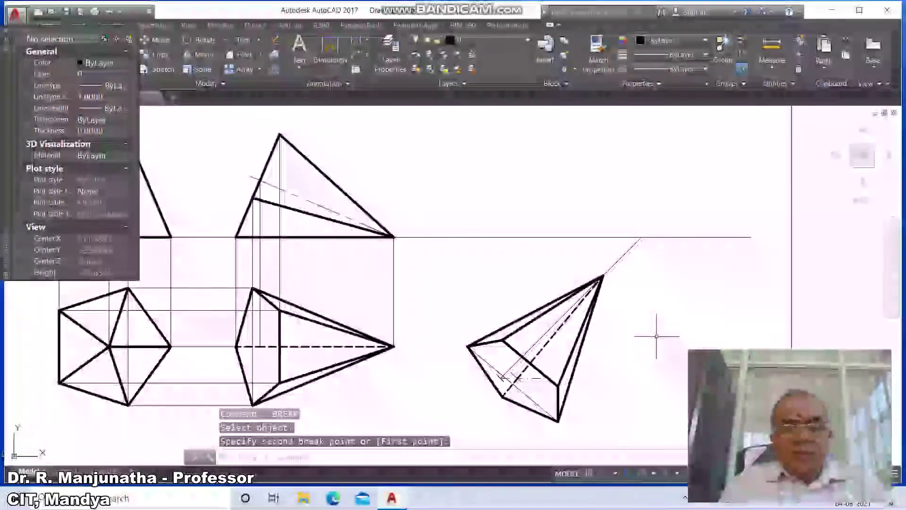
pyautogui.press('Escape')
# - Draw a vertical projector from the rotated top view's apex perpendicular to the XY line
pyautogui.write('l')
pyautogui.press('Return')
pyautogui.write('INT')
pyautogui.press('Return')
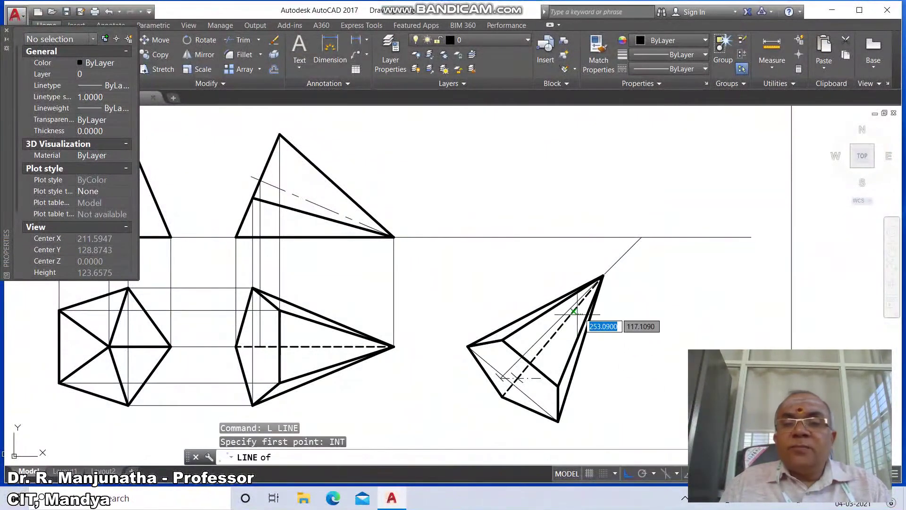
pyautogui.click(590, 281)
pyautogui.press('Escape')
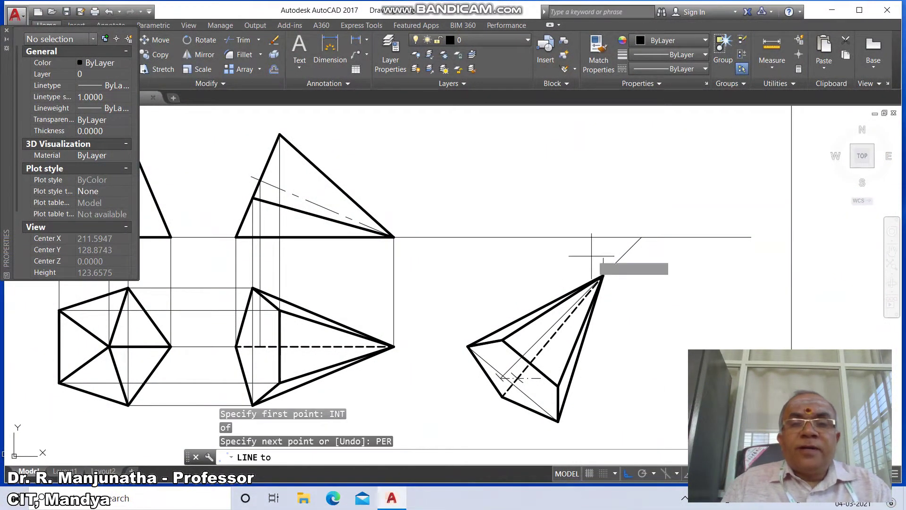
# - Draw a vertical projector from the rotated top view's lower-left base corner perpendicular to the XY line
pyautogui.press('Return')
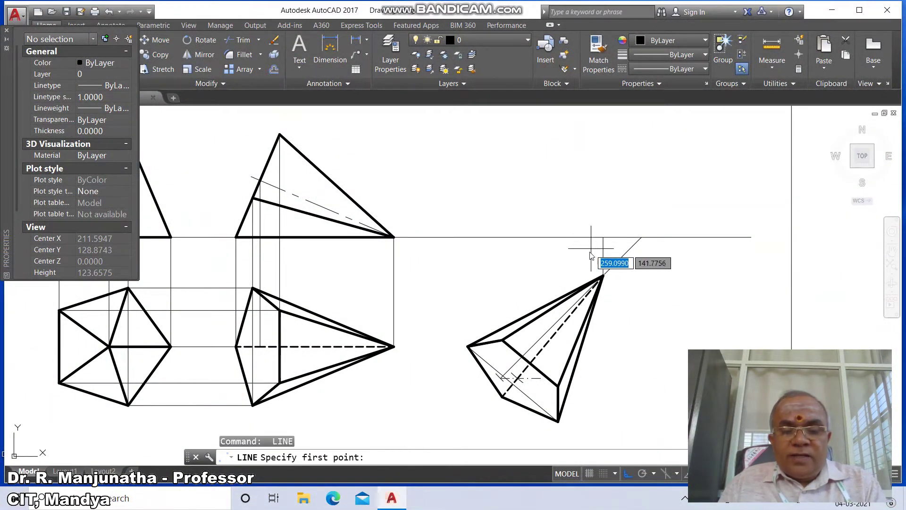
pyautogui.write('INT')
pyautogui.press('Return')
pyautogui.click(503, 396)
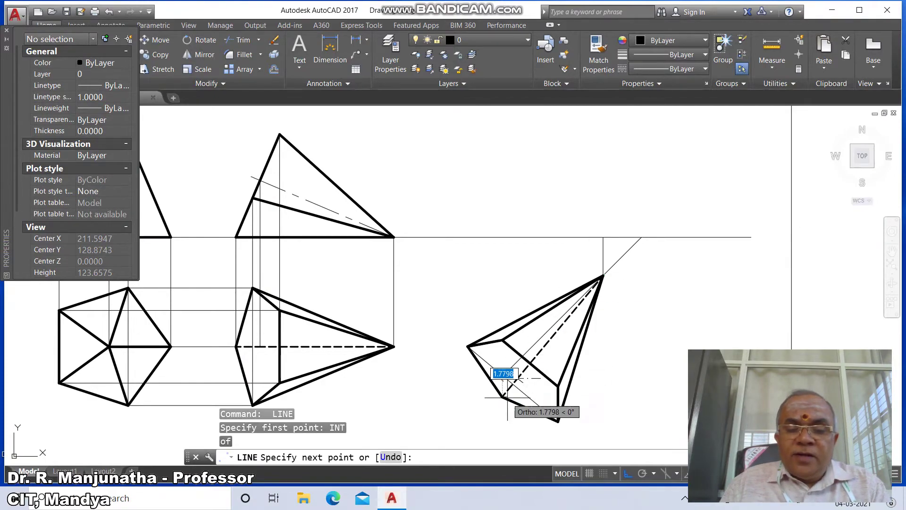
pyautogui.write('PER')
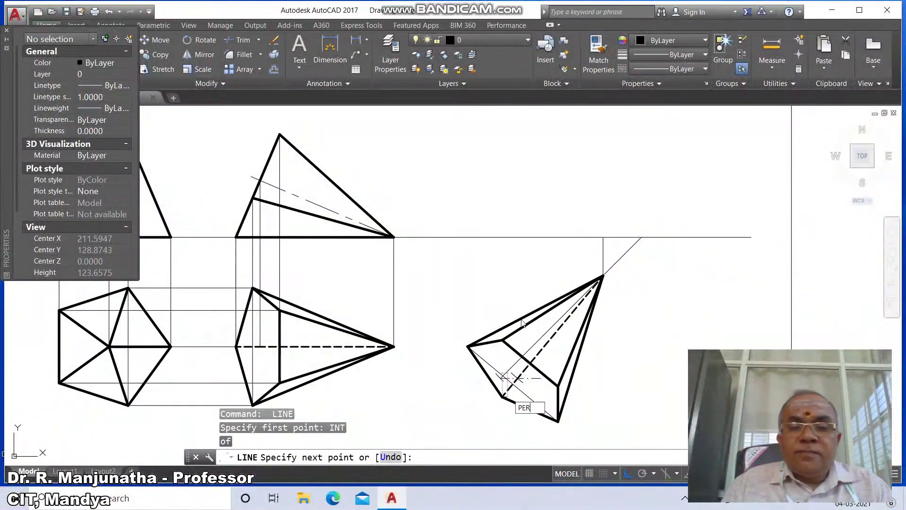
pyautogui.press('Return')
pyautogui.click(503, 237)
pyautogui.press('Return')
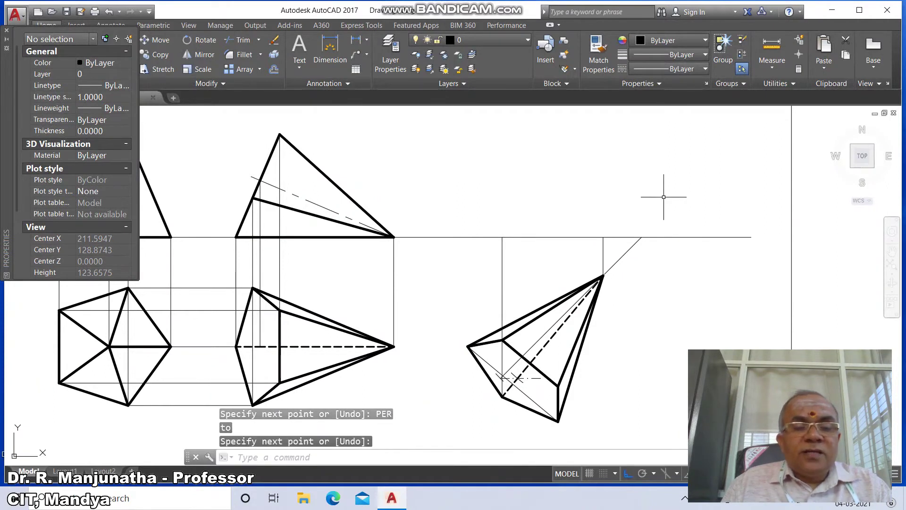
# - Draw a horizontal projector from the base centre of the tilted front view across the space above the rotated top view
pyautogui.press('Return')
pyautogui.write('INT')
pyautogui.press('Return')
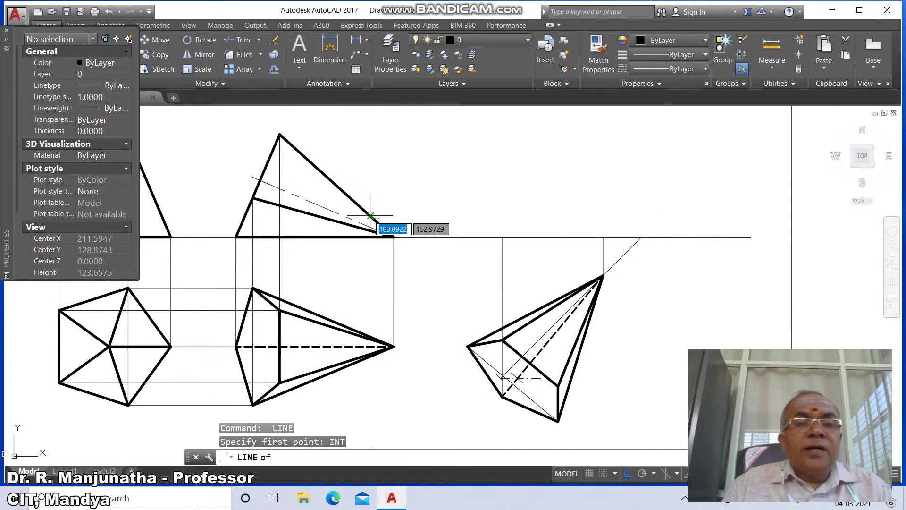
pyautogui.click(271, 184)
pyautogui.click(697, 203)
pyautogui.press('Return')
# - Draw a vertical projector from the base centre of the rotated top view perpendicular to the horizontal projector above
pyautogui.press('Return')
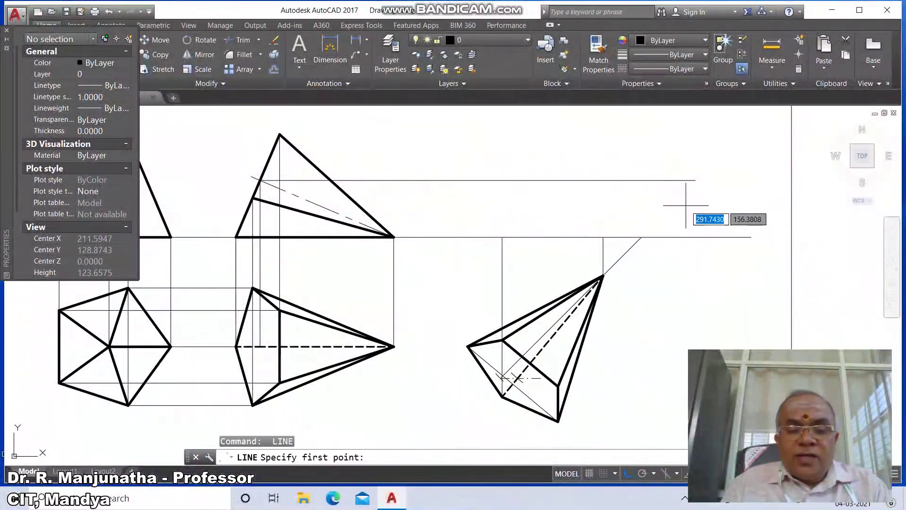
pyautogui.write('INT')
pyautogui.press('Return')
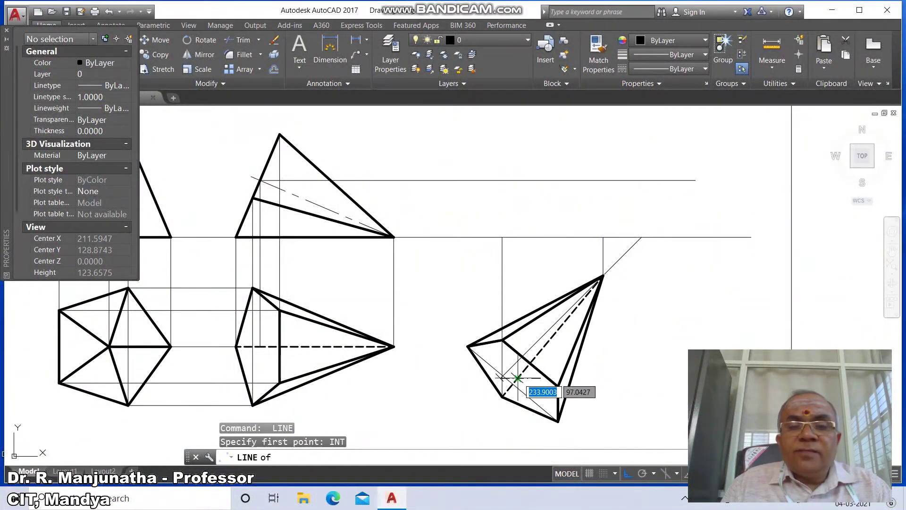
pyautogui.click(518, 378)
pyautogui.write('PER')
pyautogui.press('Return')
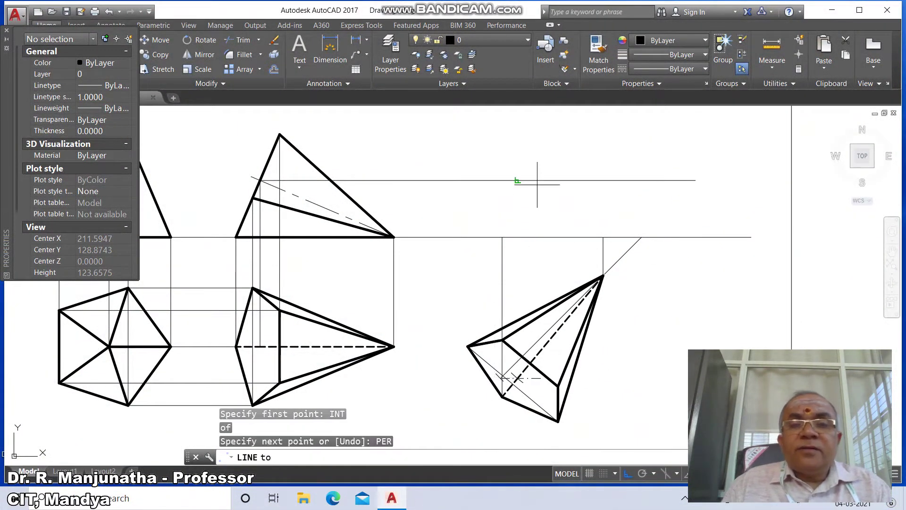
pyautogui.click(536, 180)
pyautogui.press('Return')
# - Fillet the base-centre horizontal and vertical projectors into a sharp corner, removing the horizontal line's excess
pyautogui.write('F')
pyautogui.press('Return')
pyautogui.click(514, 180)
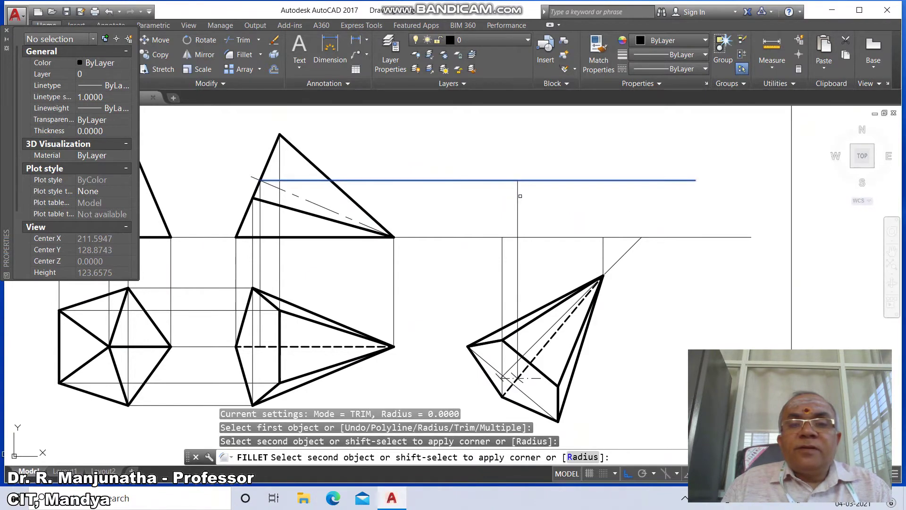
pyautogui.click(517, 189)
# - Draw a horizontal projector from the intermediate base corner of the tilted front view past the rotated top view
pyautogui.write('L')
pyautogui.press('Return')
pyautogui.write('IN')
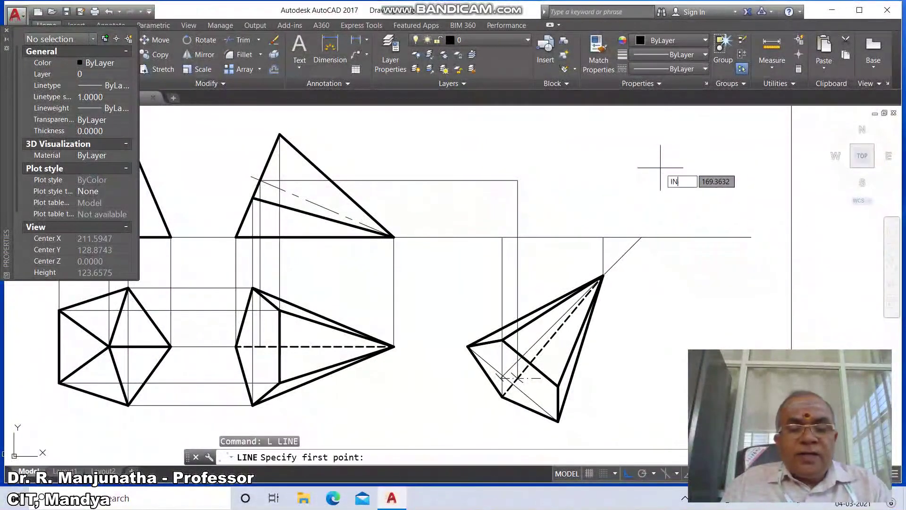
pyautogui.write('T')
pyautogui.press('Return')
pyautogui.click(257, 181)
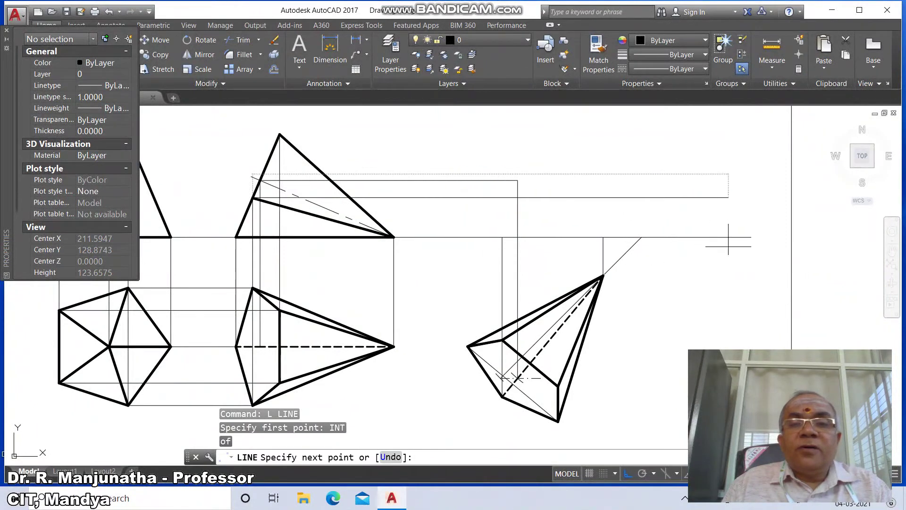
pyautogui.click(728, 245)
pyautogui.press('Return')
# - Draw a vertical projector from the rotated top view's leftmost base corner perpendicular to the lower horizontal projector
pyautogui.press('Return')
pyautogui.write('INT')
pyautogui.press('Return')
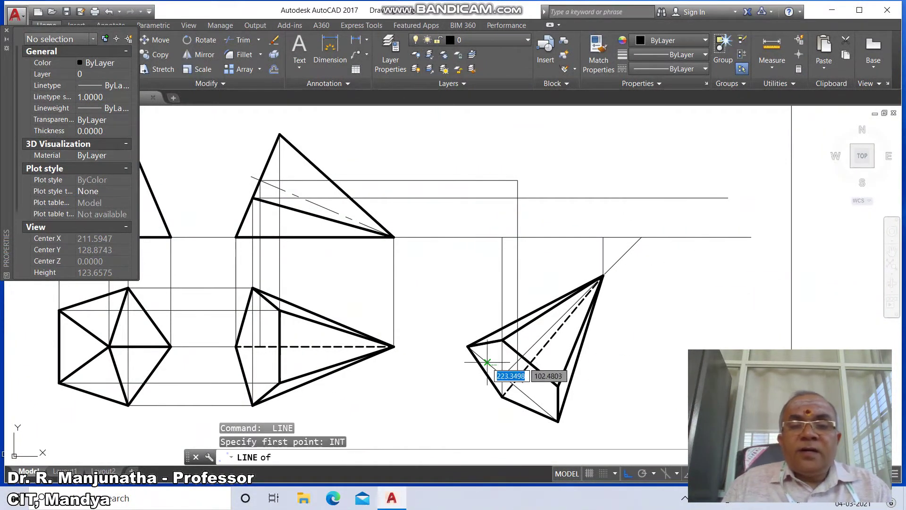
pyautogui.click(468, 347)
pyautogui.write('PER')
pyautogui.press('Return')
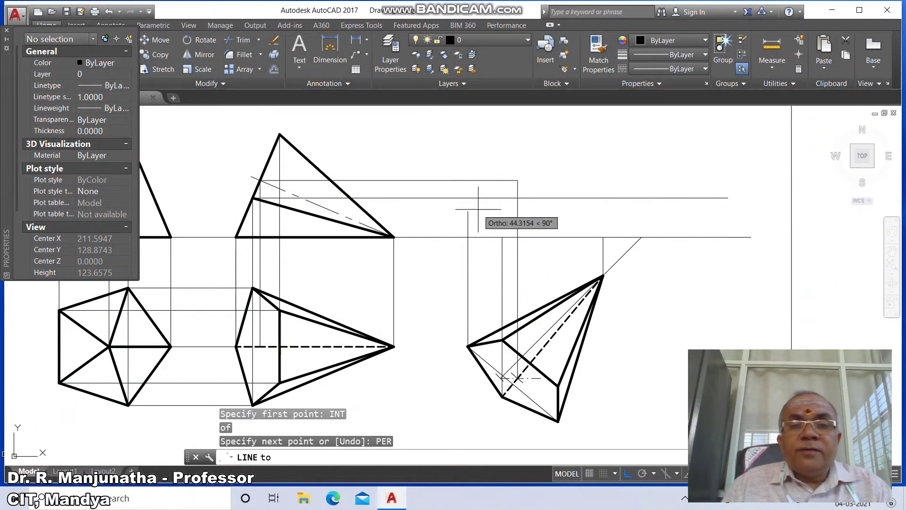
pyautogui.click(474, 201)
pyautogui.press('Return')
# - Draw a vertical projector from the rotated top view's bottommost base corner perpendicular to the intermediate-corner horizontal projector
pyautogui.press('Return')
pyautogui.write('INT')
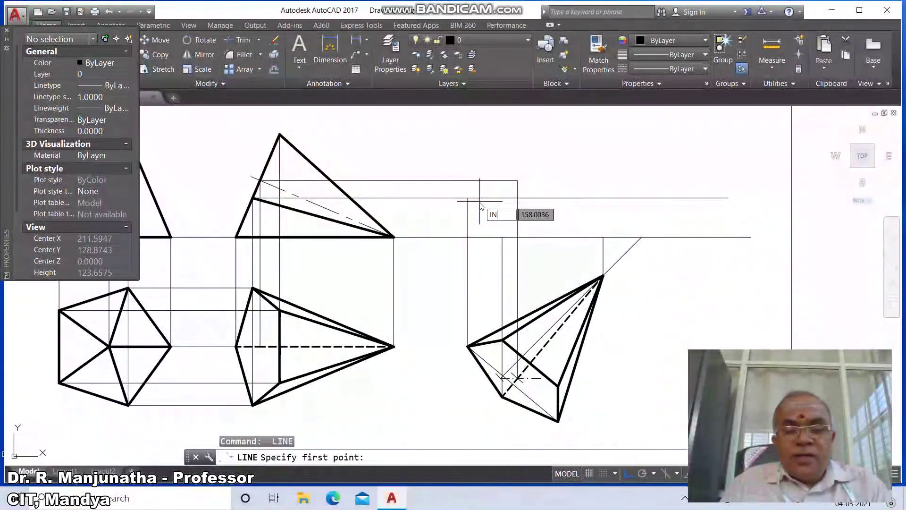
pyautogui.press('Return')
pyautogui.click(557, 421)
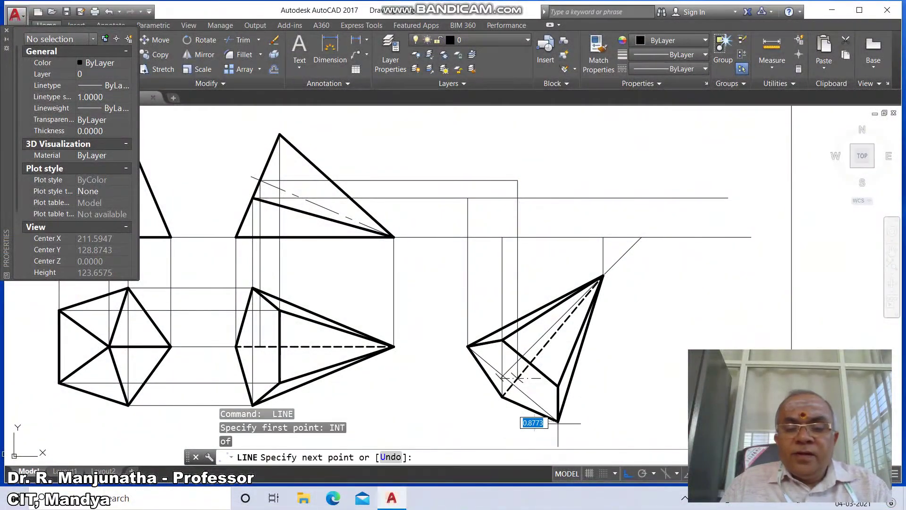
pyautogui.write('P')
pyautogui.click(549, 199)
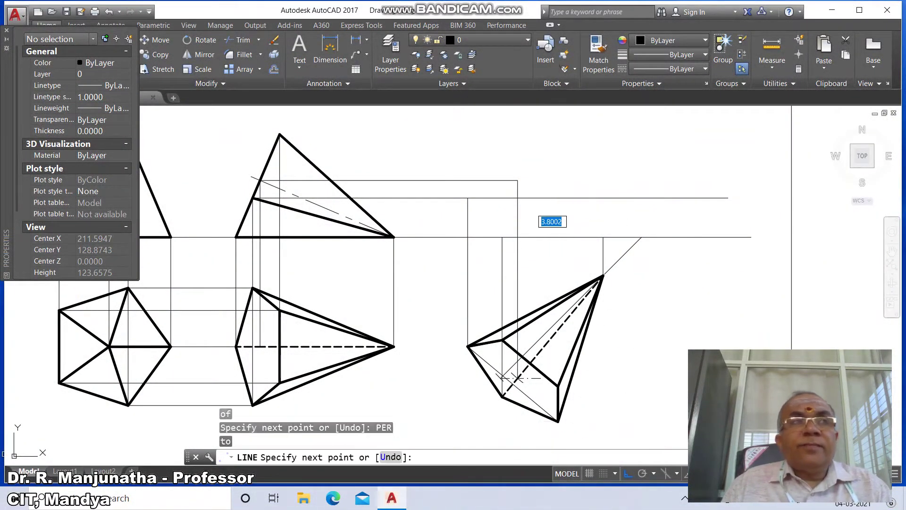
pyautogui.press('Return')
# - Fillet the intermediate-corner horizontal projector and its right vertical projector into a sharp corner, removing the horizontal line's excess
pyautogui.write('f')
pyautogui.press('Return')
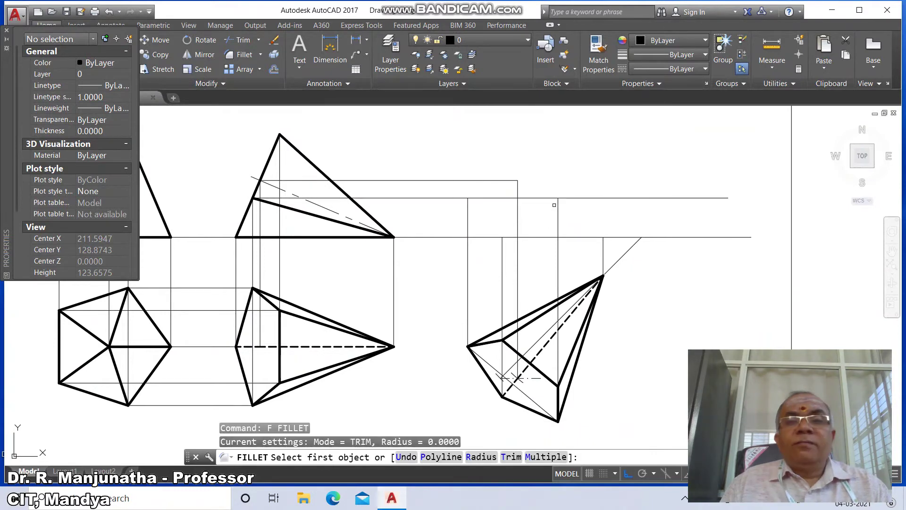
pyautogui.click(552, 199)
pyautogui.click(558, 215)
# - Draw a horizontal projector from the highest base corner of the tilted front view past the rotated top view
pyautogui.write('l')
pyautogui.press('Return')
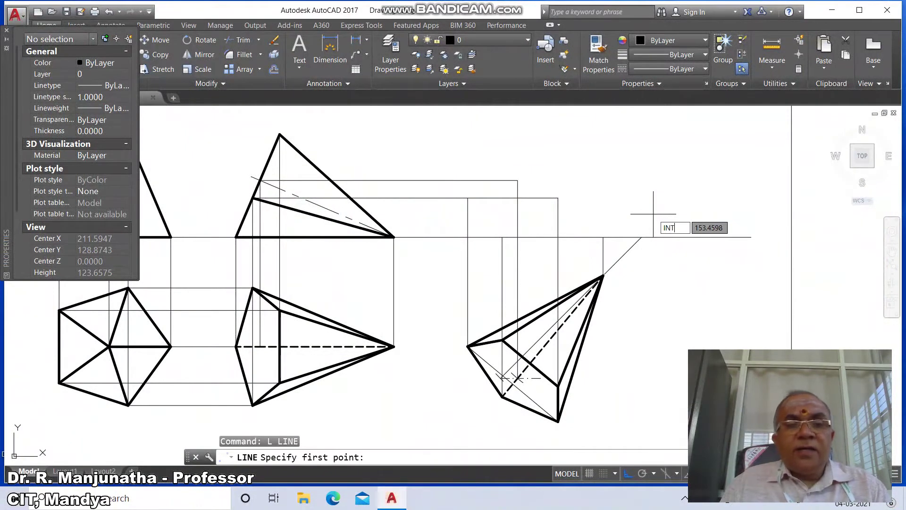
pyautogui.press('Return')
pyautogui.click(280, 134)
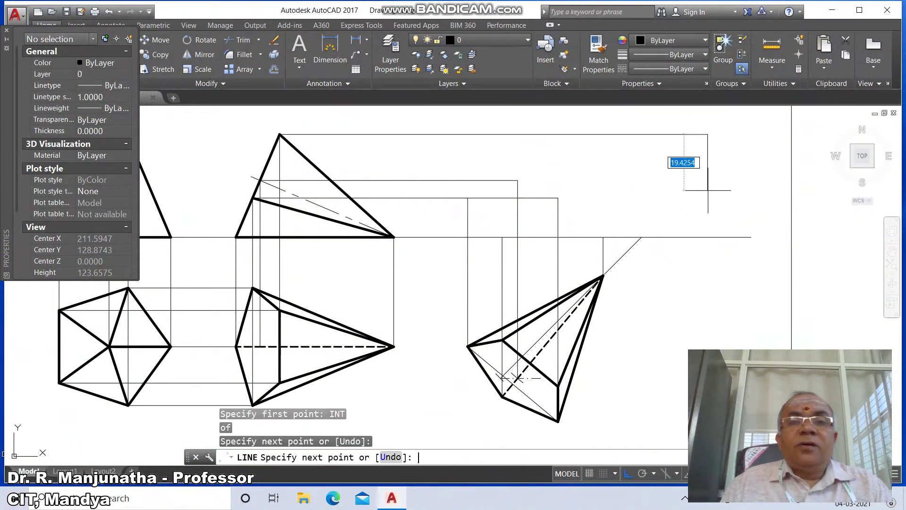
pyautogui.click(707, 190)
pyautogui.press('Return')
# - Draw a vertical projector from the rotated top view's uppermost base corner perpendicular to the highest horizontal projector
pyautogui.press('Return')
pyautogui.write('INT')
pyautogui.press('Return')
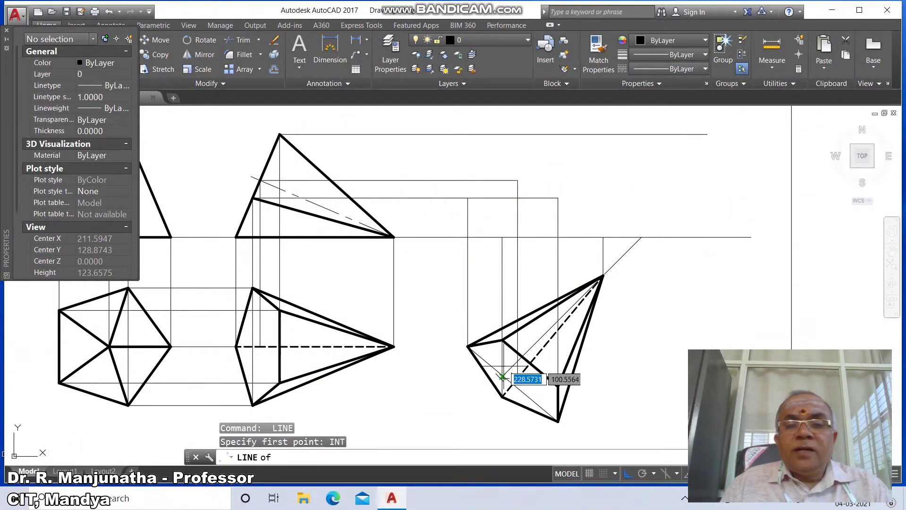
pyautogui.click(502, 339)
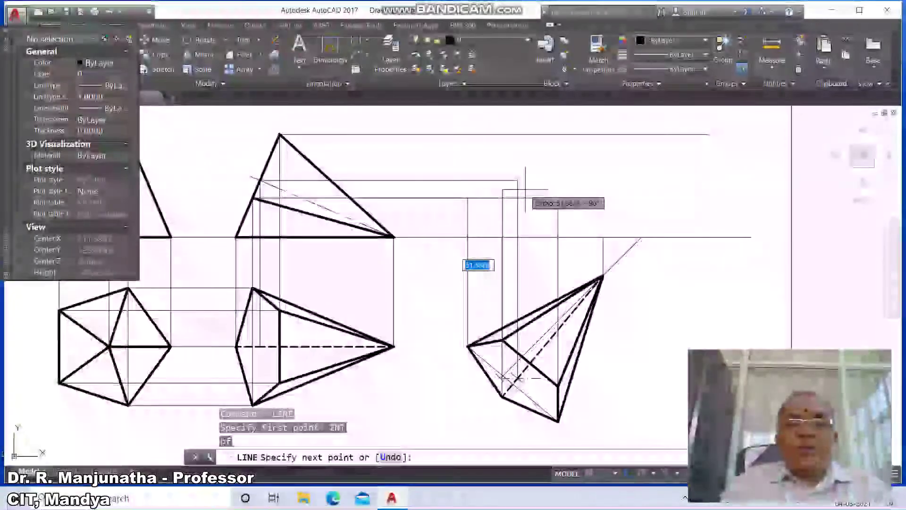
pyautogui.write('P')
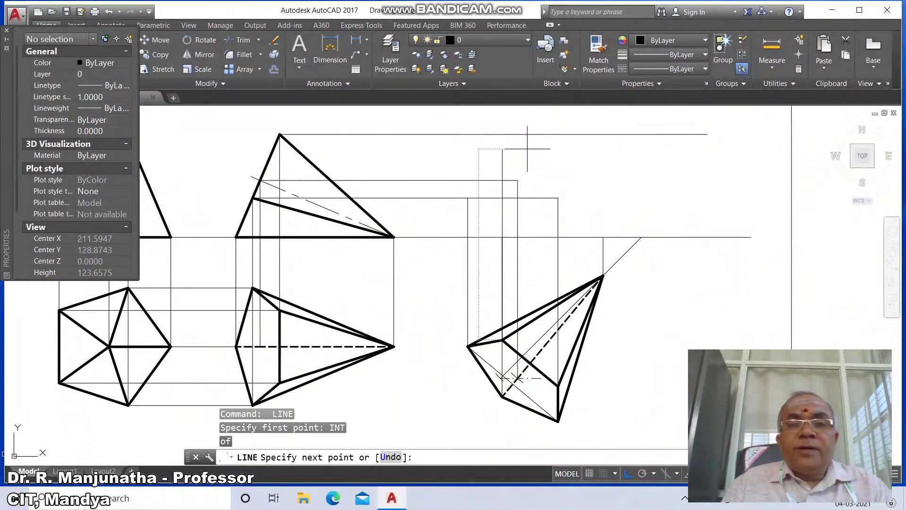
pyautogui.write('ER')
pyautogui.press('Return')
pyautogui.click(528, 135)
pyautogui.press('Return')
# - Draw a vertical projector from the rotated top view's rightmost base edge perpendicular to the highest horizontal projector
pyautogui.press('Return')
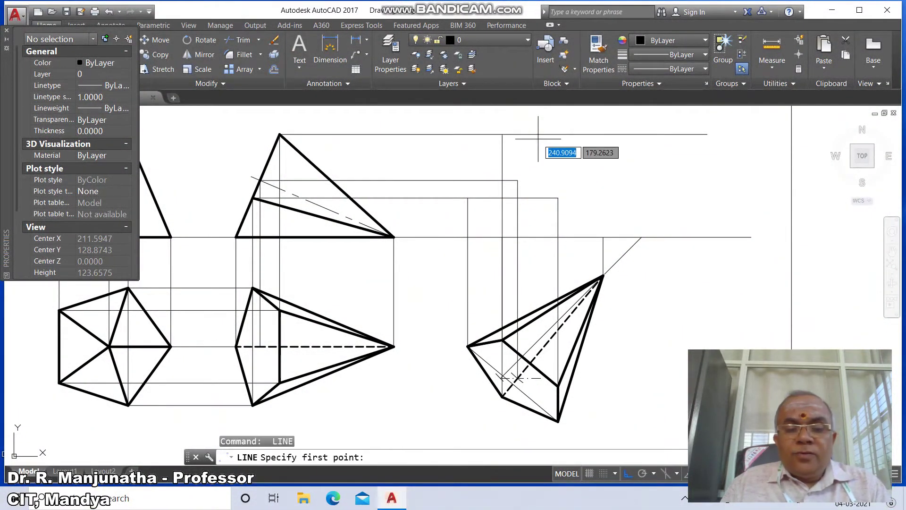
pyautogui.write('INT')
pyautogui.press('Return')
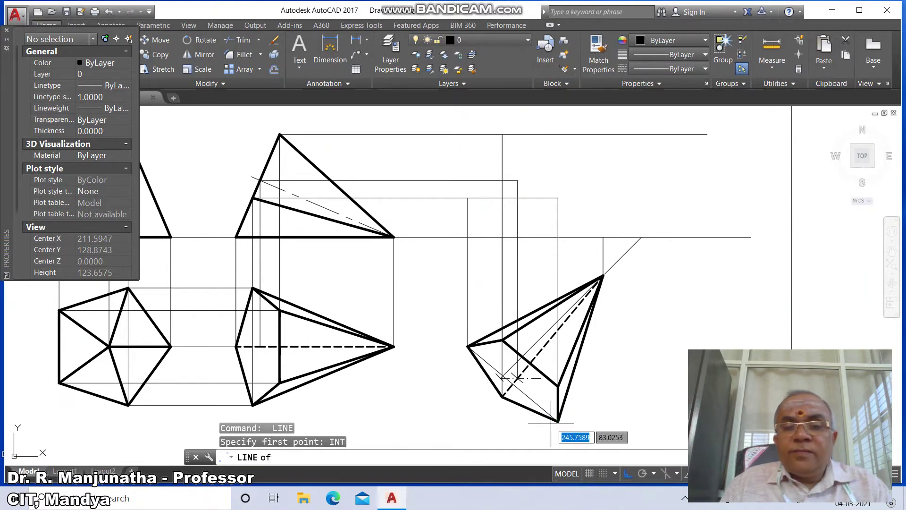
pyautogui.click(537, 417)
pyautogui.write('PER')
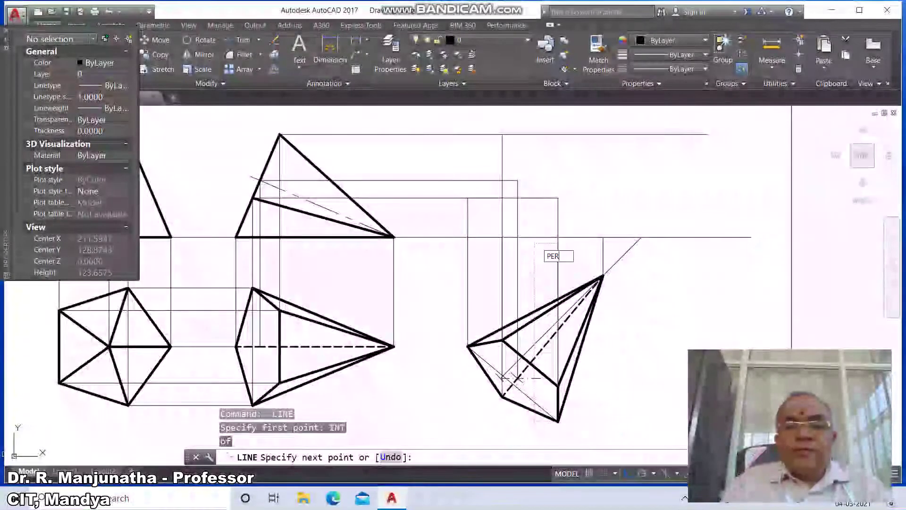
pyautogui.press('Return')
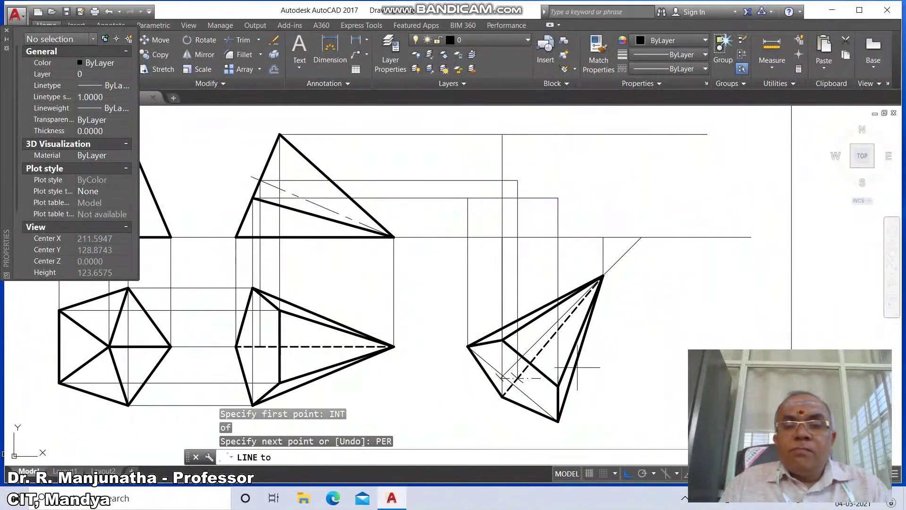
pyautogui.click(558, 134)
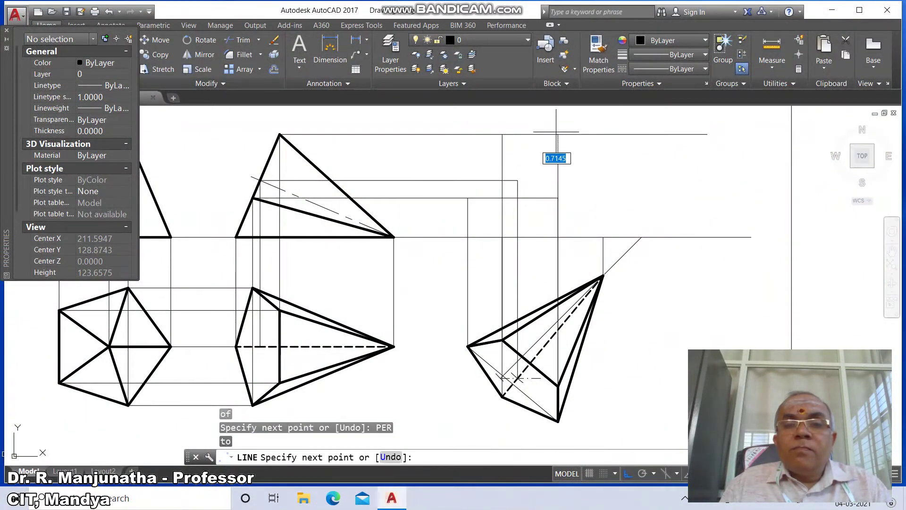
pyautogui.press('Return')
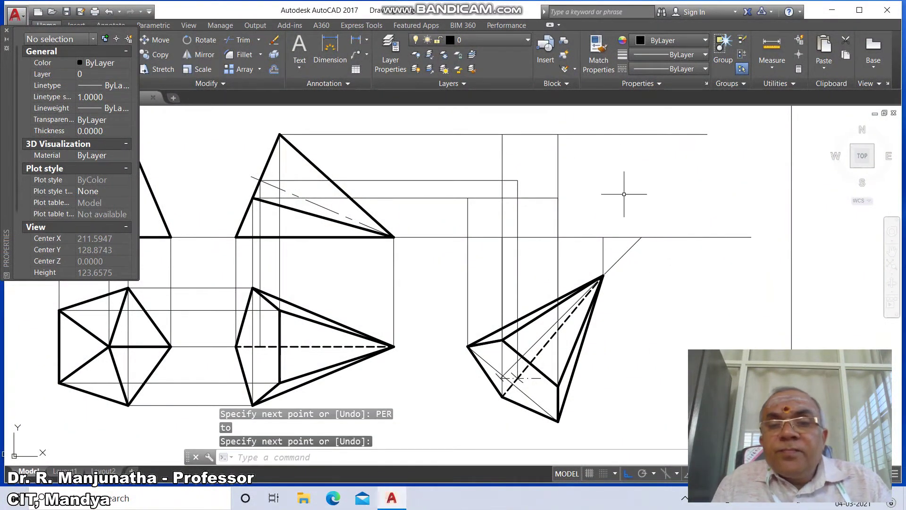
# - Fillet the highest horizontal projector and the rightmost base-edge vertical projector into a sharp corner, removing the horizontal excess
pyautogui.write('f')
pyautogui.press('Return')
pyautogui.click(552, 134)
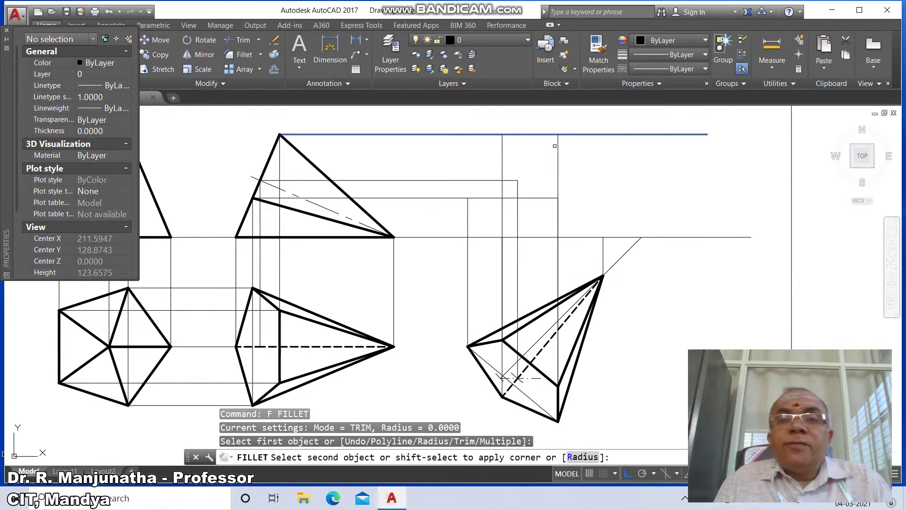
pyautogui.click(559, 151)
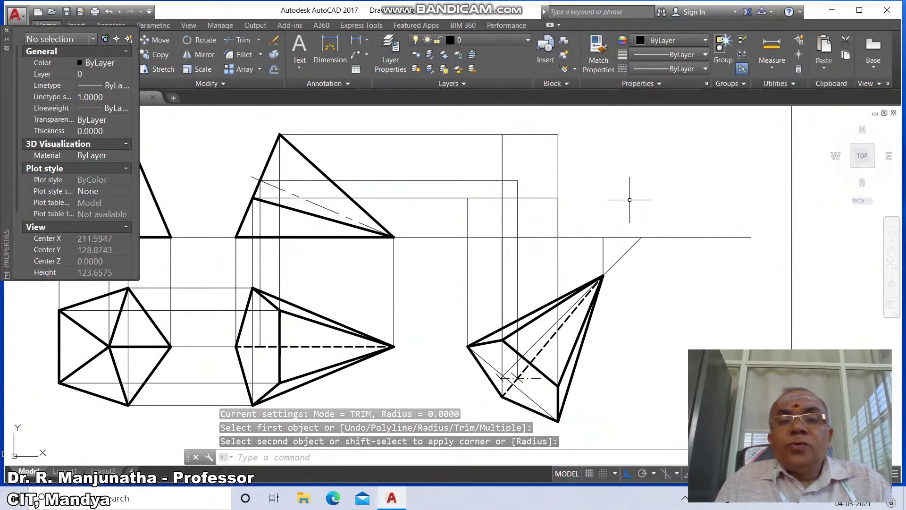
# - Draw the final front view's left base edges from the reference-line corner through the left intermediate corner to the left highest corner
pyautogui.write('l')
pyautogui.press('Return')
pyautogui.write('end')
pyautogui.press('Return')
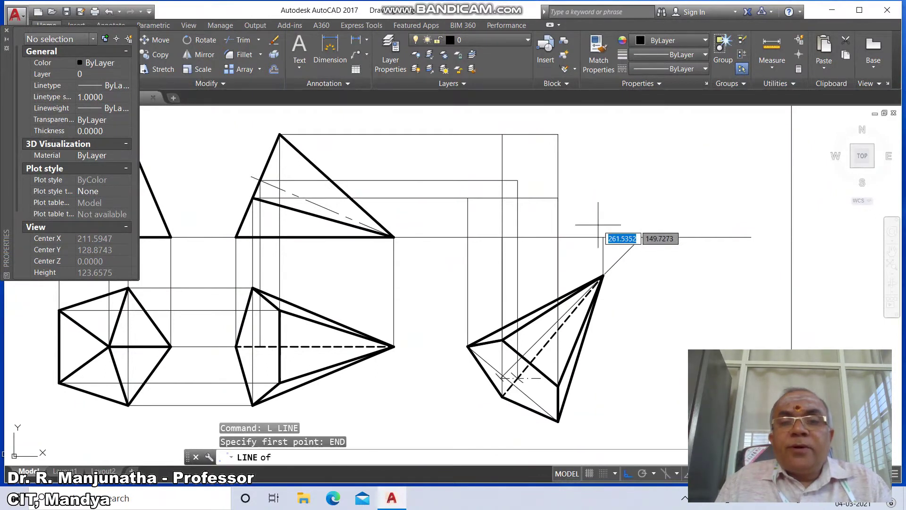
pyautogui.click(502, 238)
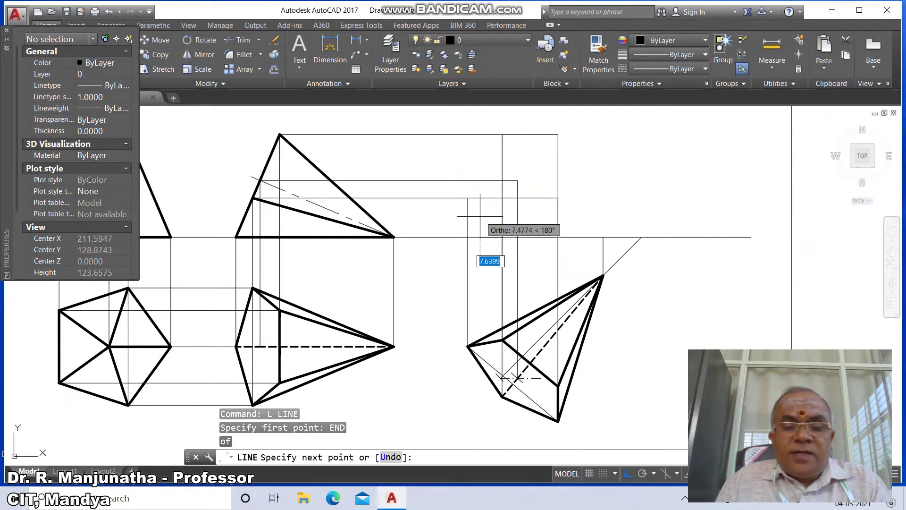
pyautogui.write('int')
pyautogui.press('Return')
pyautogui.click(466, 180)
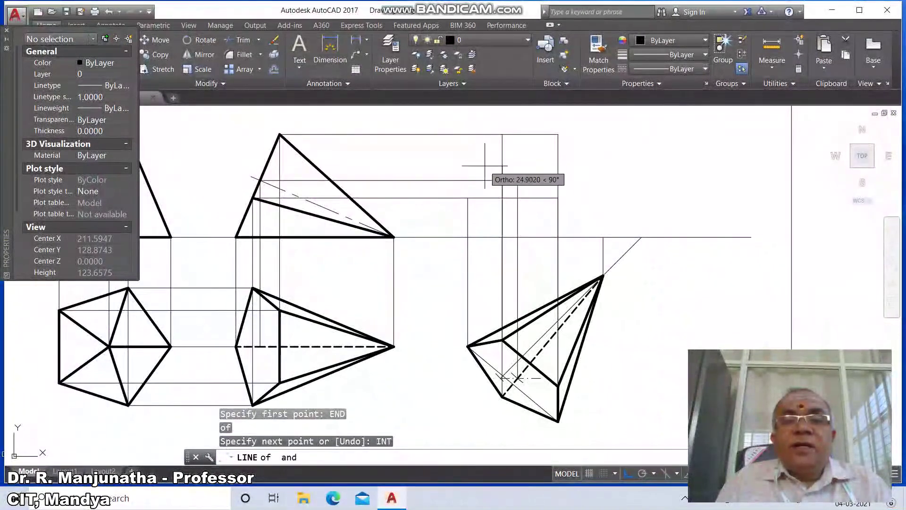
pyautogui.click(479, 198)
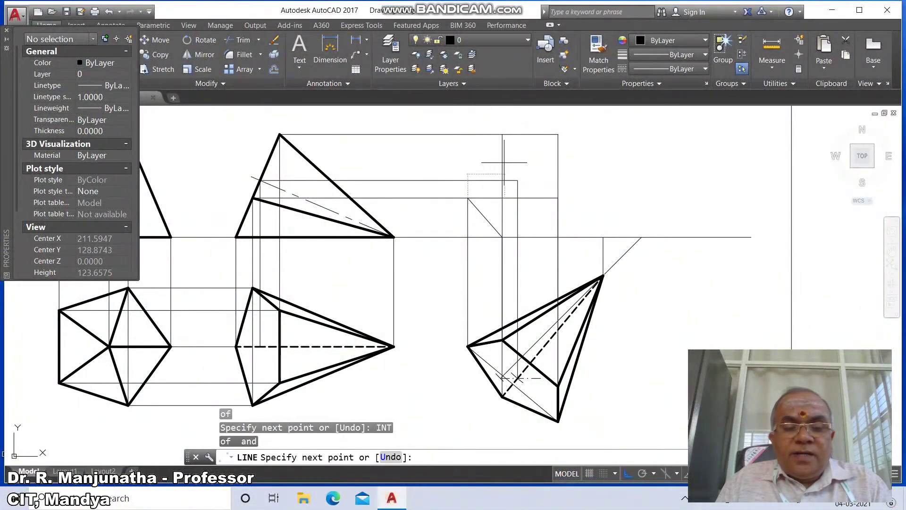
pyautogui.press('Return')
pyautogui.click(502, 135)
pyautogui.press('Return')
# - Draw the final front view's right base edges from the right highest corner through the right intermediate corner to the reference-line corner
pyautogui.press('Return')
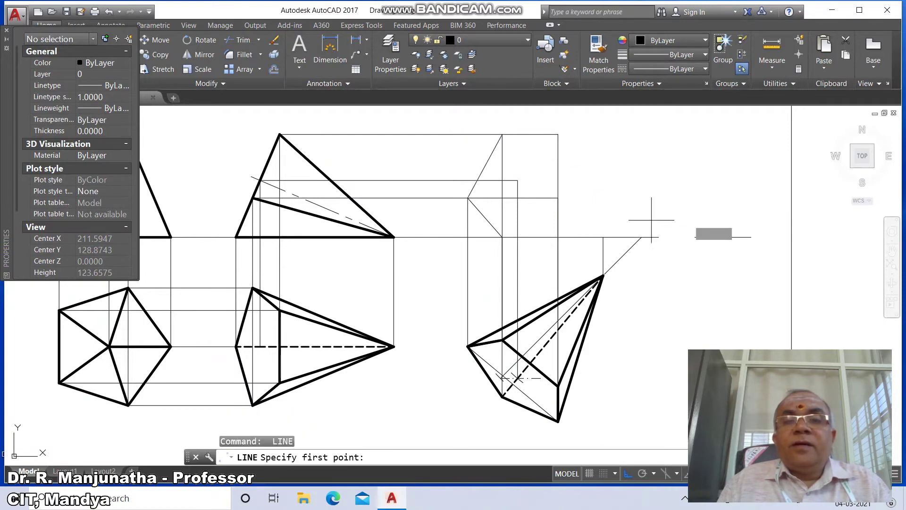
pyautogui.write('int')
pyautogui.press('Return')
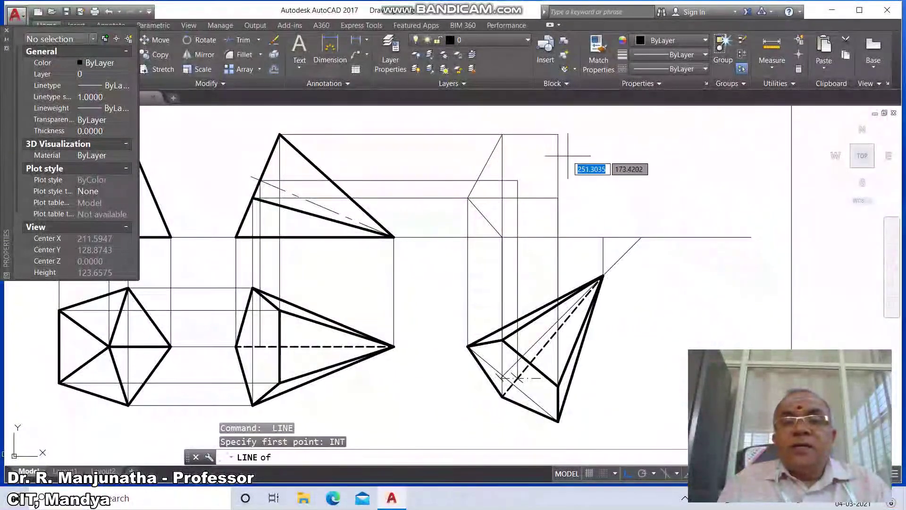
pyautogui.click(559, 136)
pyautogui.write('EBND')
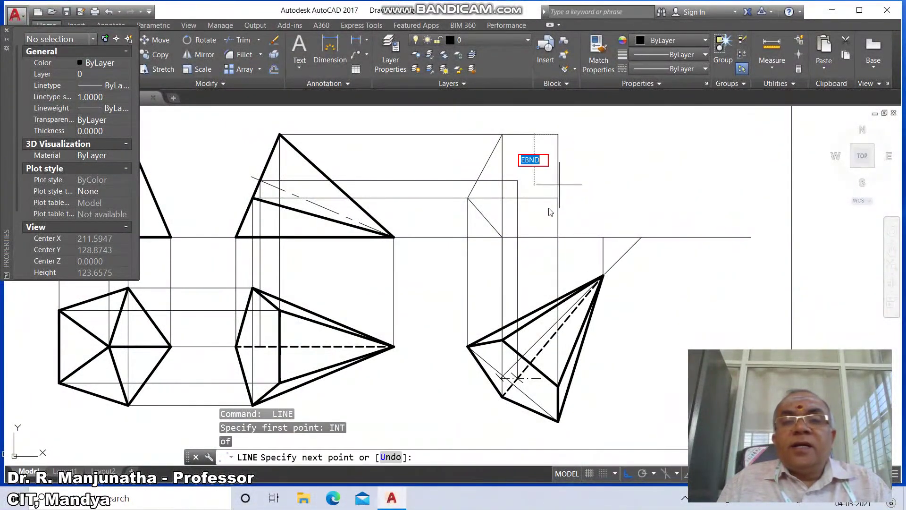
pyautogui.write('nd')
pyautogui.press('Return')
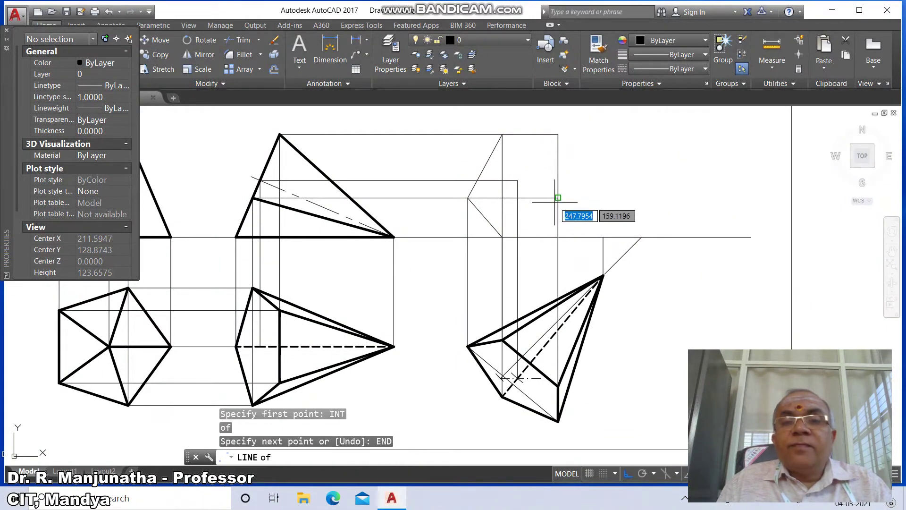
pyautogui.click(558, 198)
pyautogui.write('int')
pyautogui.press('Return')
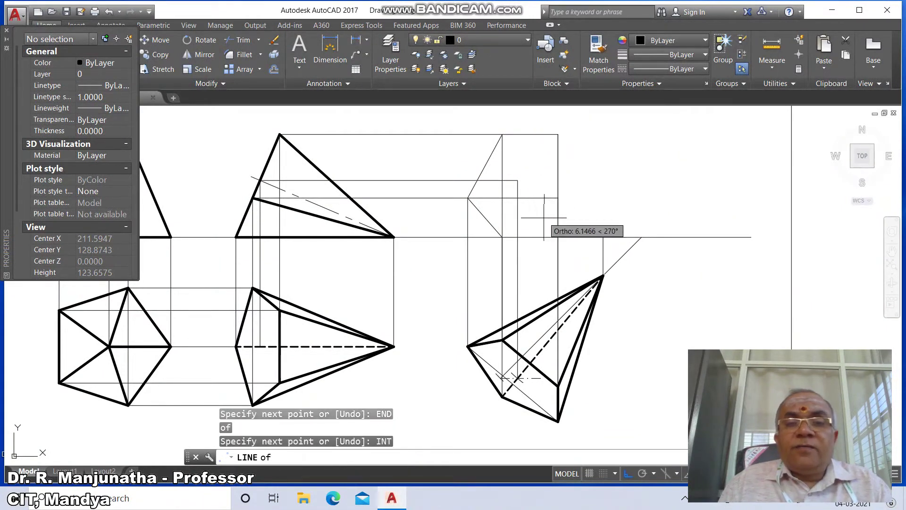
pyautogui.click(501, 239)
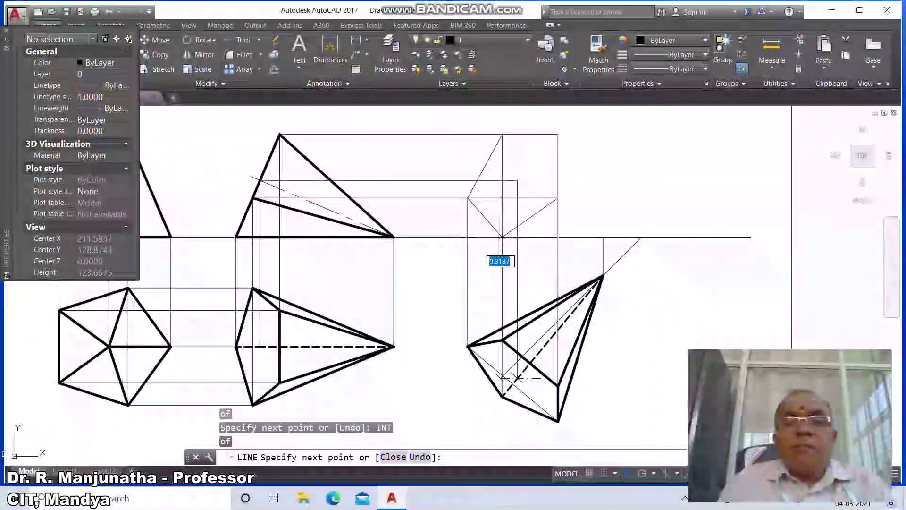
pyautogui.press('Return')
# - Examine the junction of the new base edges and the reference line up close, restoring the previous view when done
pyautogui.write('z')
pyautogui.press('Return')
pyautogui.write('w')
pyautogui.press('Return')
pyautogui.click(494, 226)
pyautogui.click(515, 248)
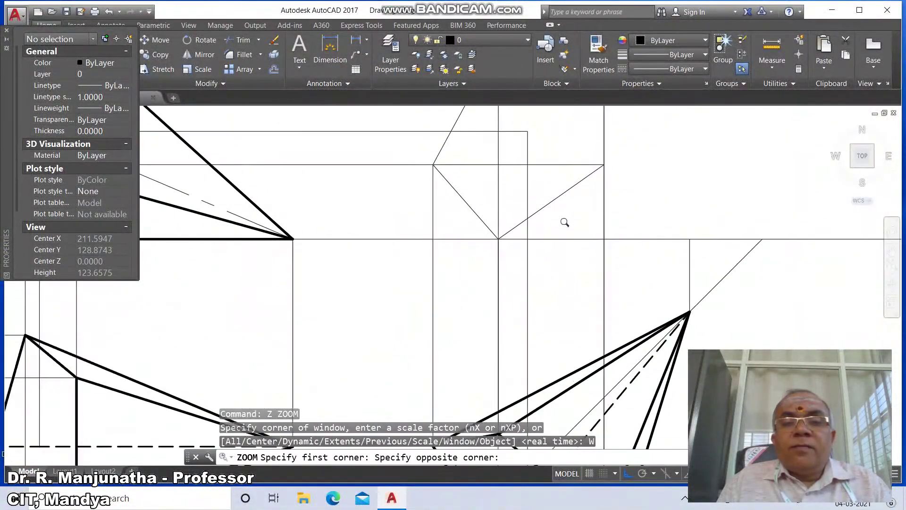
pyautogui.write('z')
pyautogui.press('Return')
pyautogui.write('p')
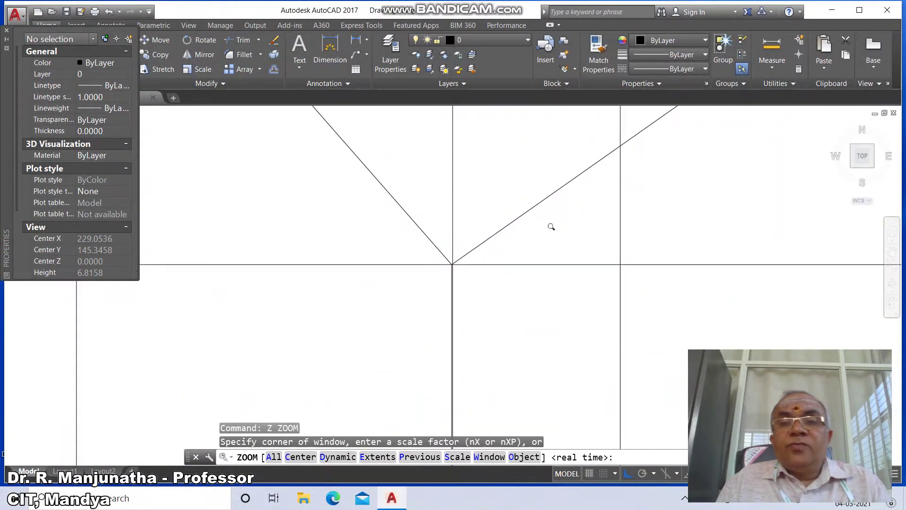
pyautogui.press('Return')
# - Draw slant edges in the final front view from the right highest base corner to the apex and on to the right intermediate corner
pyautogui.write('l')
pyautogui.press('Return')
pyautogui.write('IN')
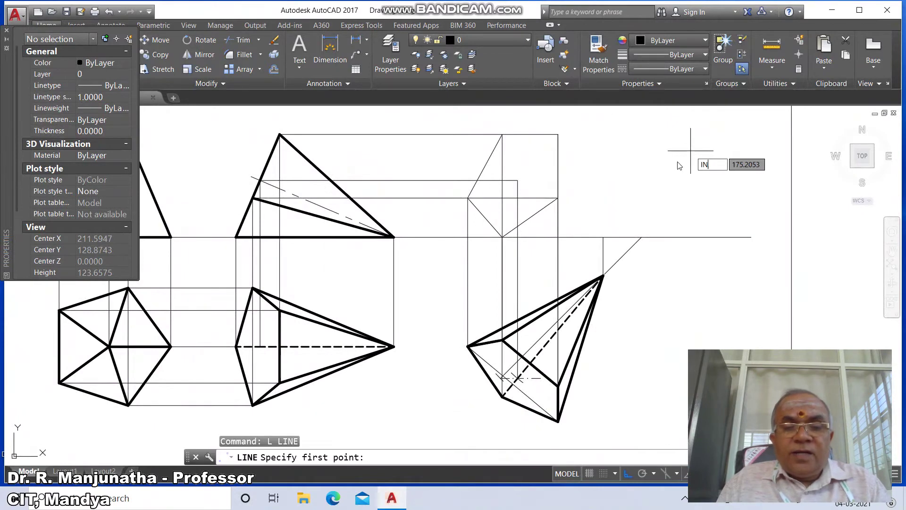
pyautogui.write('T')
pyautogui.press('Return')
pyautogui.click(557, 135)
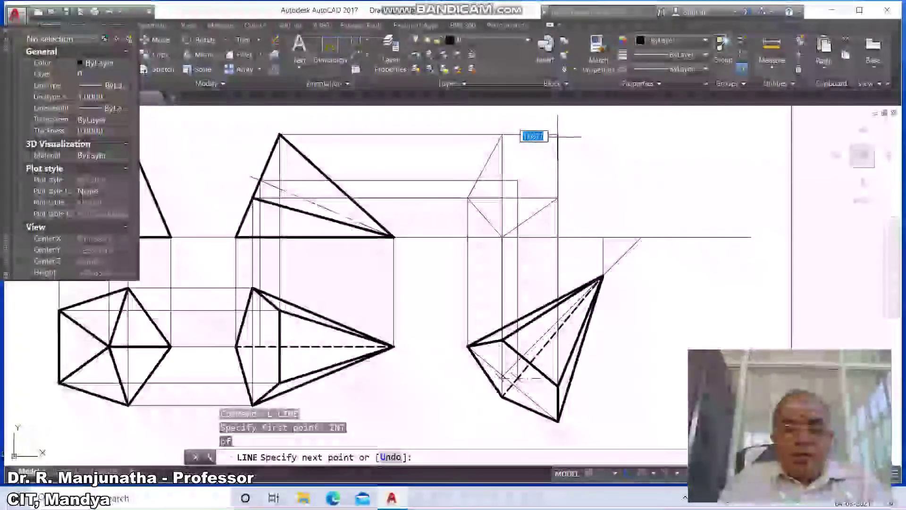
pyautogui.write('INT')
pyautogui.press('Return')
pyautogui.click(603, 241)
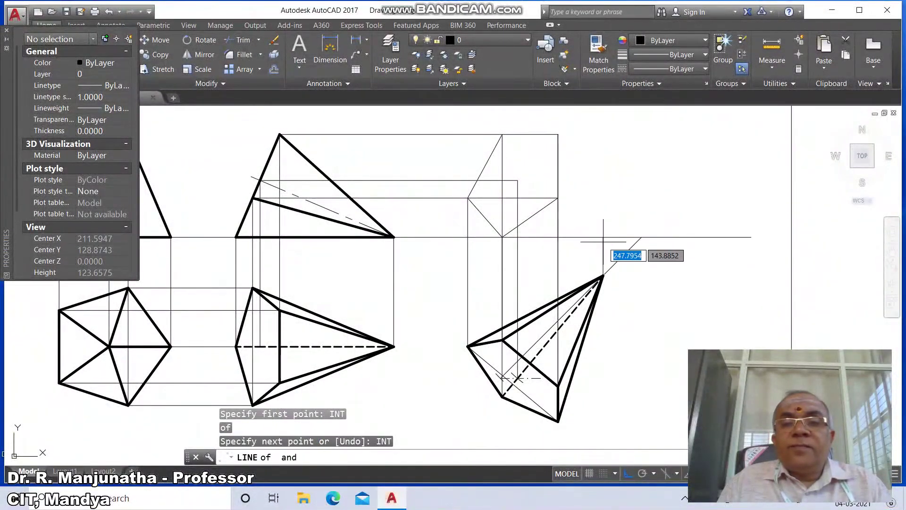
pyautogui.click(603, 237)
pyautogui.write('END')
pyautogui.press('Return')
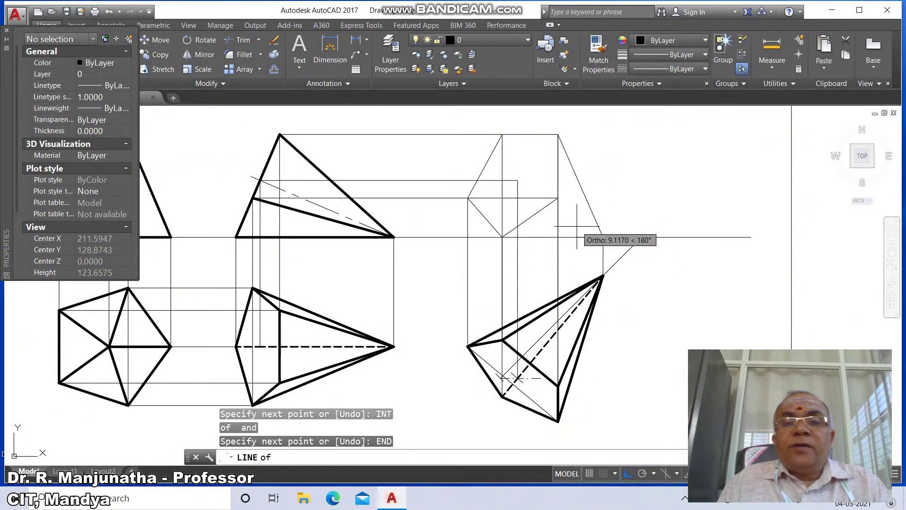
pyautogui.click(557, 198)
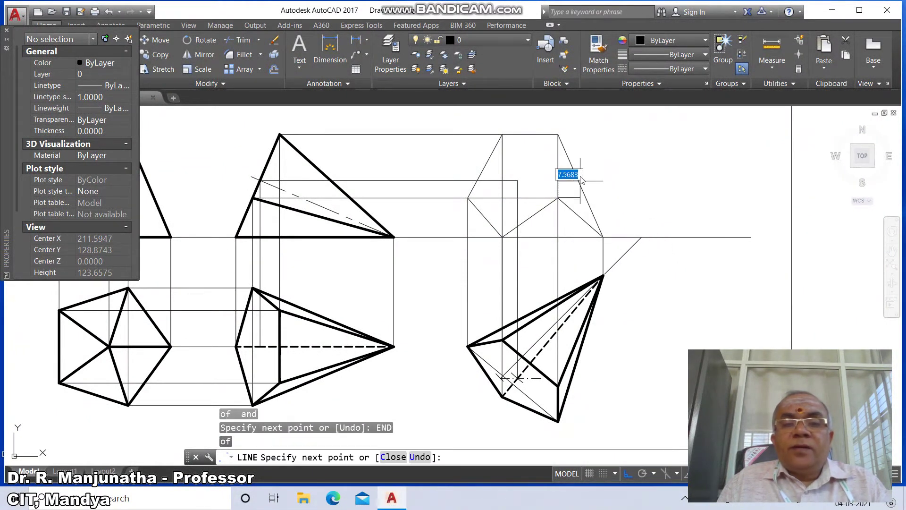
pyautogui.press('Return')
# - Draw the final front view's slant edge from the left highest base corner to the apex and continue to the base centre as the axis
pyautogui.press('Return')
pyautogui.write('INT')
pyautogui.press('Return')
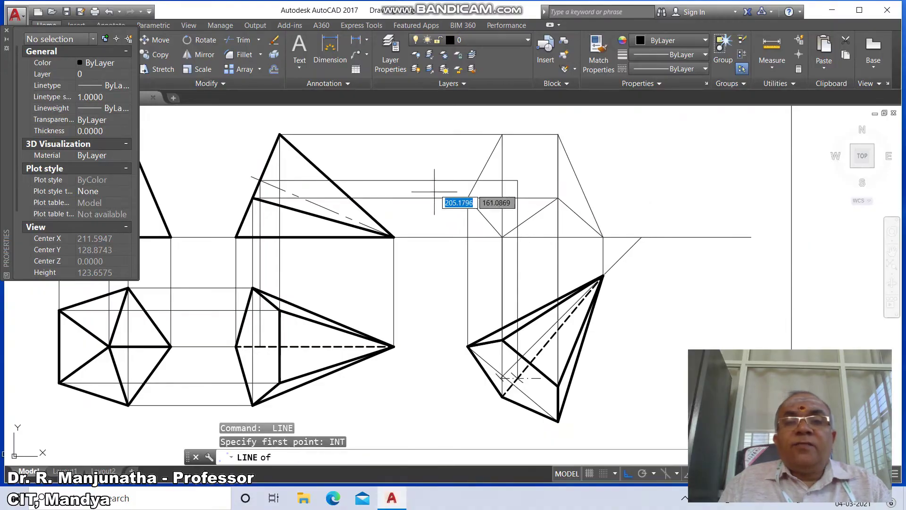
pyautogui.click(501, 136)
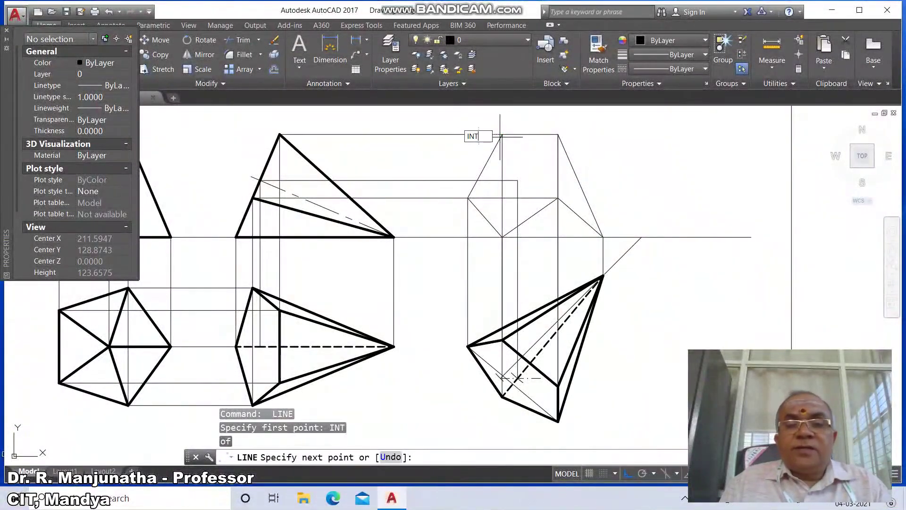
pyautogui.press('Return')
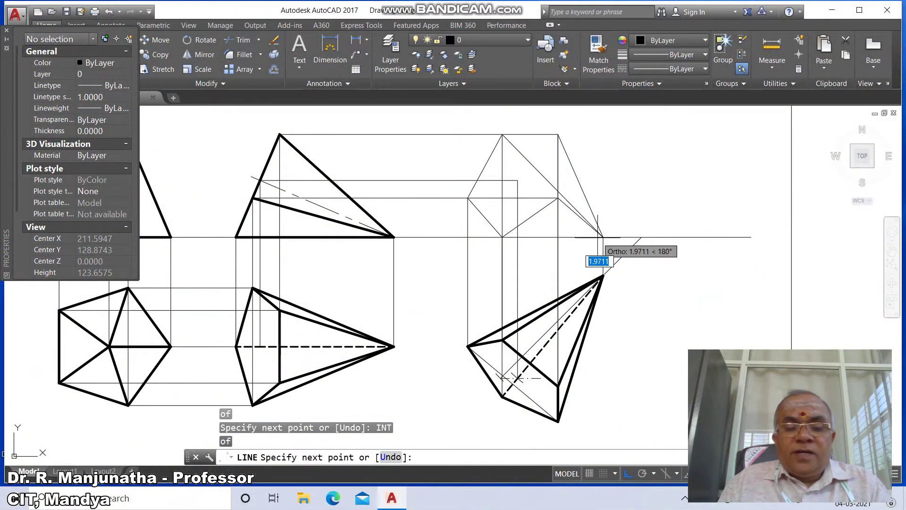
pyautogui.click(596, 241)
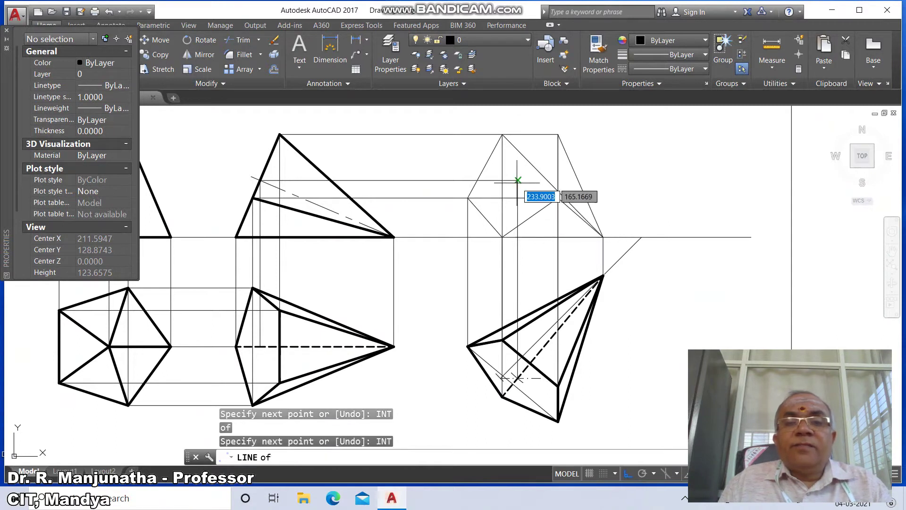
pyautogui.press('Return')
# - Draw the final front view's slant edge from the left intermediate base corner to the apex
pyautogui.press('Return')
pyautogui.write('INT')
pyautogui.press('Return')
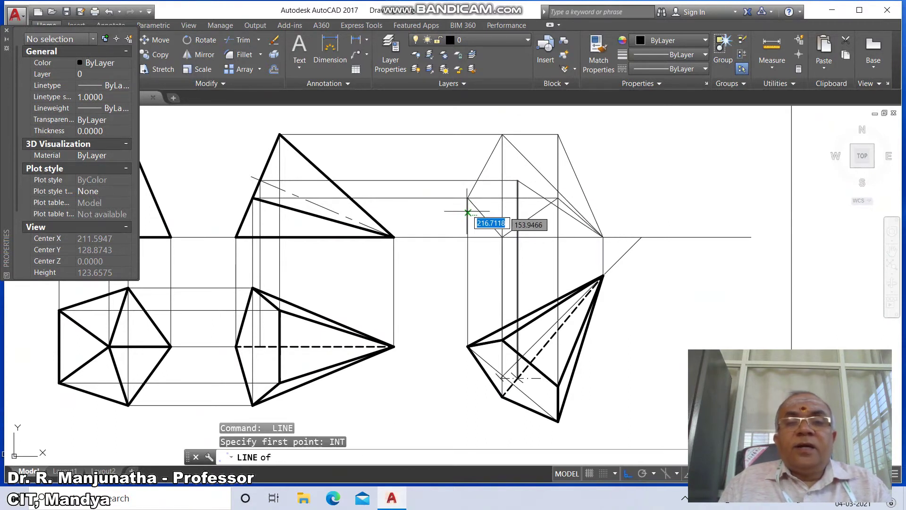
pyautogui.click(519, 198)
pyautogui.write('INT')
pyautogui.press('Return')
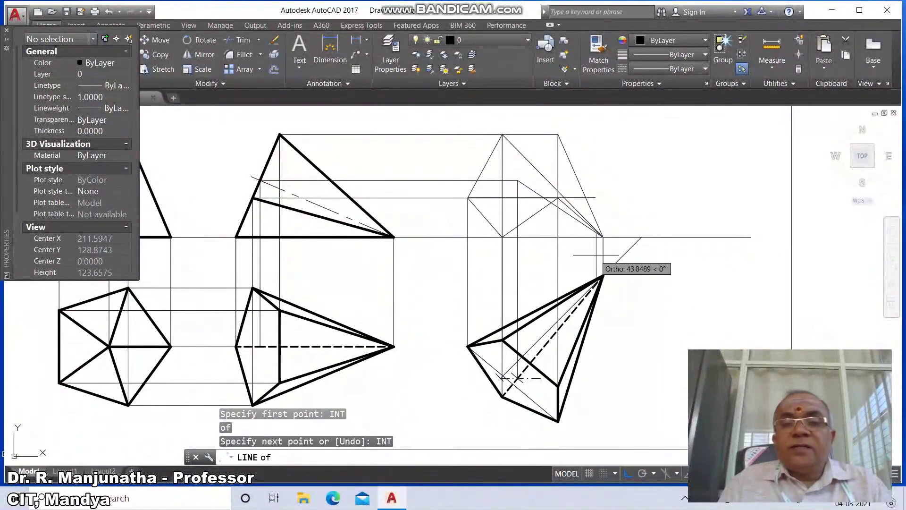
pyautogui.click(600, 239)
pyautogui.press('Return')
# - Break the reference line at the final front view's apex without leaving a gap
pyautogui.write('BR')
pyautogui.press('Return')
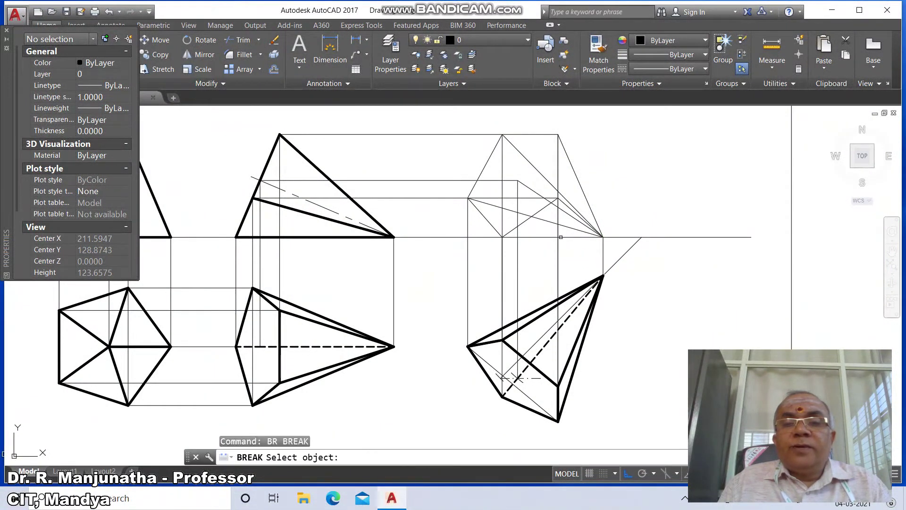
pyautogui.click(529, 237)
pyautogui.write('F')
pyautogui.press('Return')
pyautogui.write('INT')
pyautogui.press('Return')
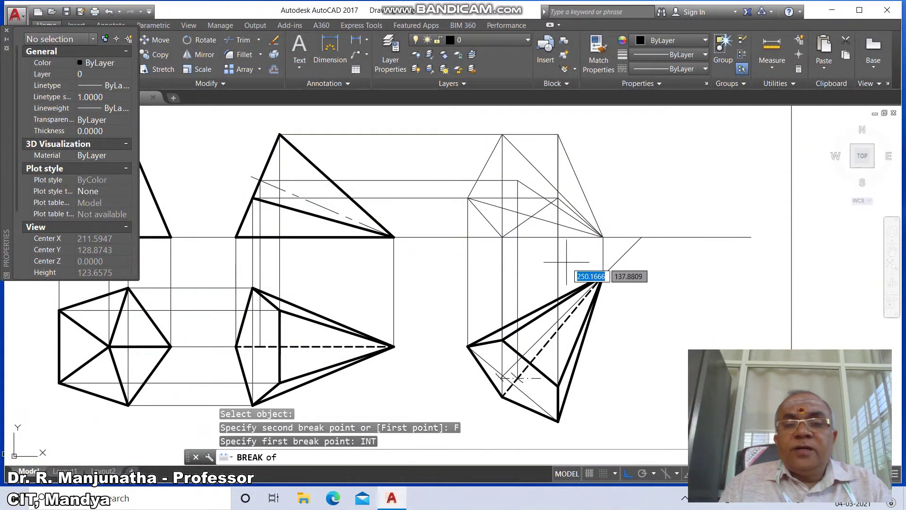
pyautogui.click(603, 236)
pyautogui.write('@')
pyautogui.press('Return')
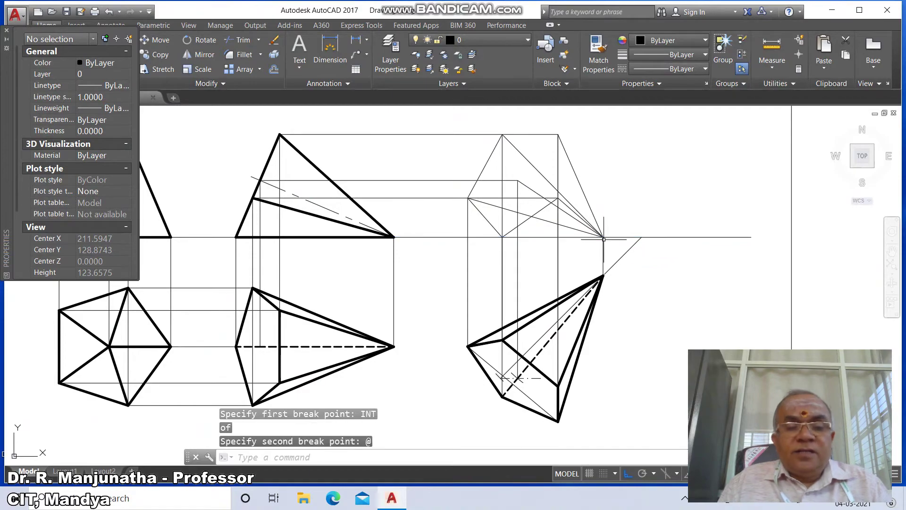
# - Break the reference line at the final front view's lowest base corner, where the two lower base edges meet, without leaving a gap
pyautogui.write('Z')
pyautogui.press('Return')
pyautogui.write('W')
pyautogui.press('Return')
pyautogui.click(498, 232)
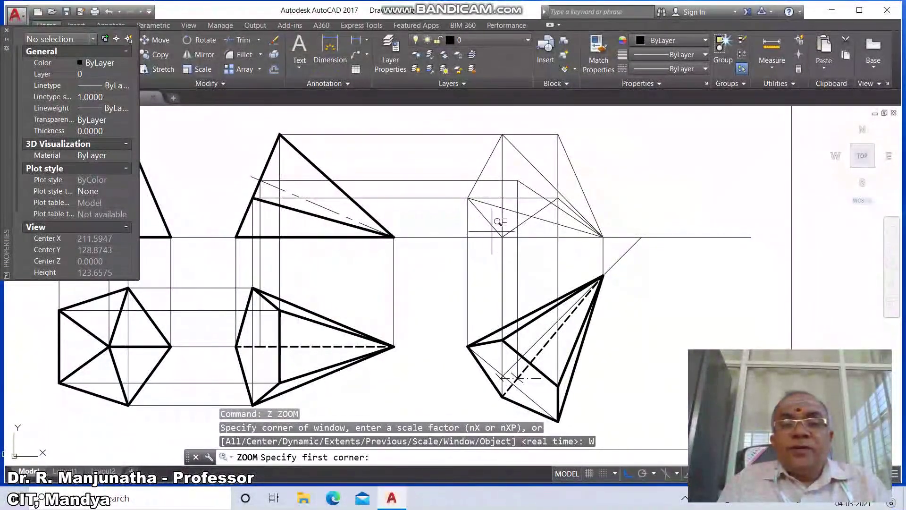
pyautogui.click(511, 244)
pyautogui.write('BR')
pyautogui.press('Return')
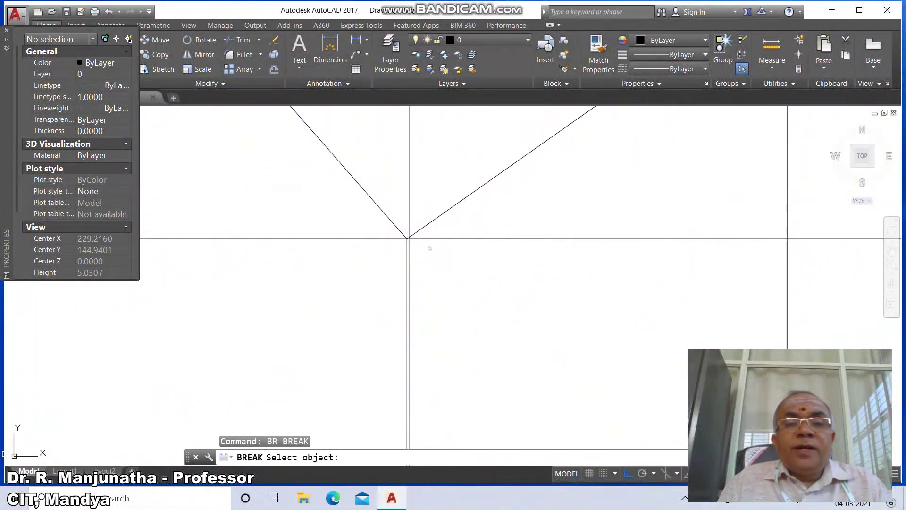
pyautogui.click(424, 239)
pyautogui.write('F')
pyautogui.press('Return')
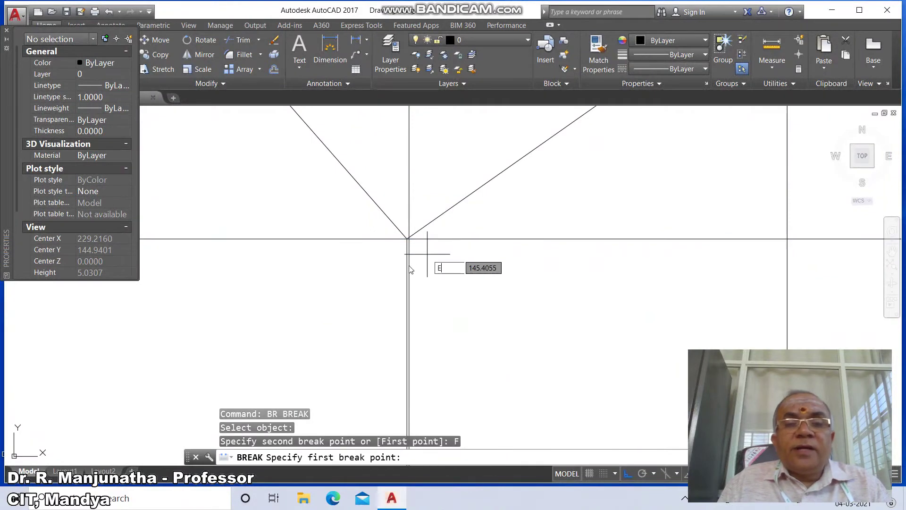
pyautogui.write('END')
pyautogui.press('Return')
pyautogui.click(409, 244)
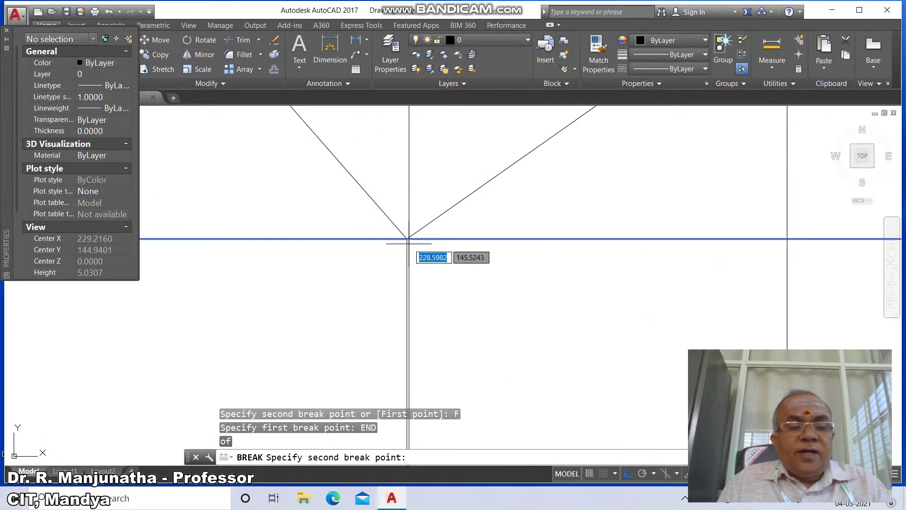
pyautogui.write('@')
pyautogui.press('Return')
pyautogui.write('Z')
pyautogui.press('Return')
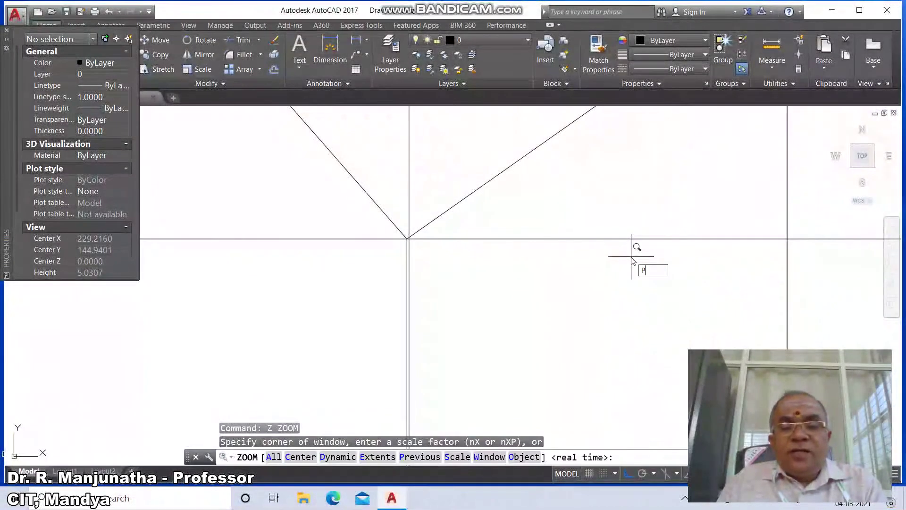
pyautogui.scroll(-5, 687, 122)
pyautogui.write('P')
pyautogui.press('Return')
# - Examine the right intermediate base corner of the final front view up close, restoring the previous view when done
pyautogui.write('Z')
pyautogui.press('Return')
pyautogui.write('W')
pyautogui.press('Return')
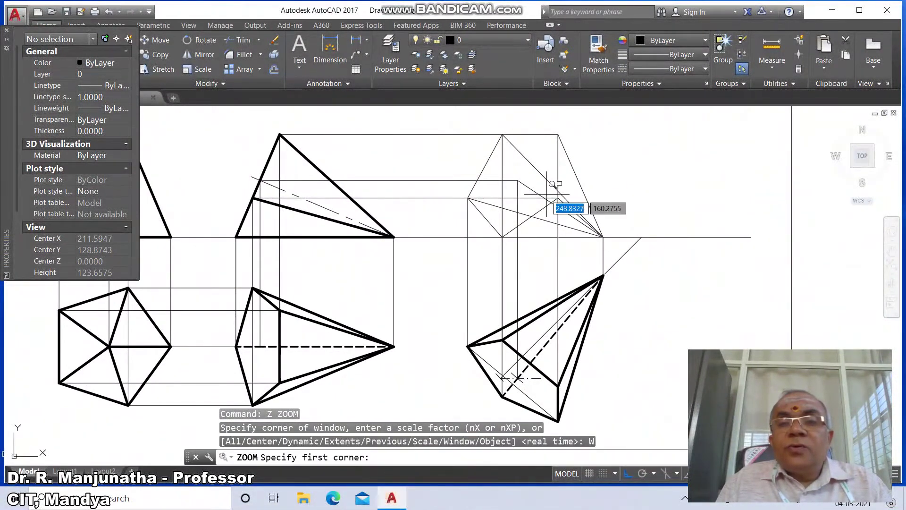
pyautogui.click(549, 194)
pyautogui.click(591, 217)
pyautogui.write('Z')
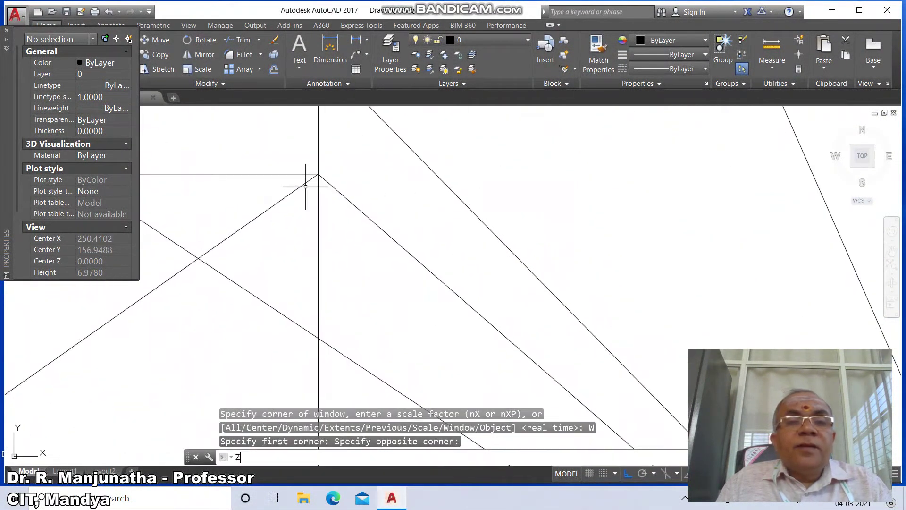
pyautogui.press('Return')
pyautogui.write('W')
pyautogui.press('Return')
pyautogui.click(298, 156)
pyautogui.click(352, 182)
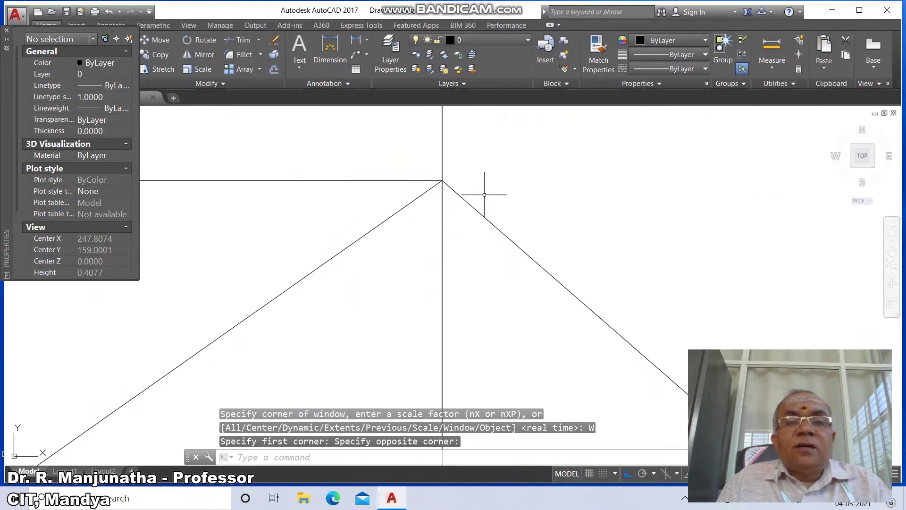
pyautogui.write('Z')
pyautogui.press('Return')
pyautogui.write('P')
pyautogui.press('Return')
pyautogui.press('Return')
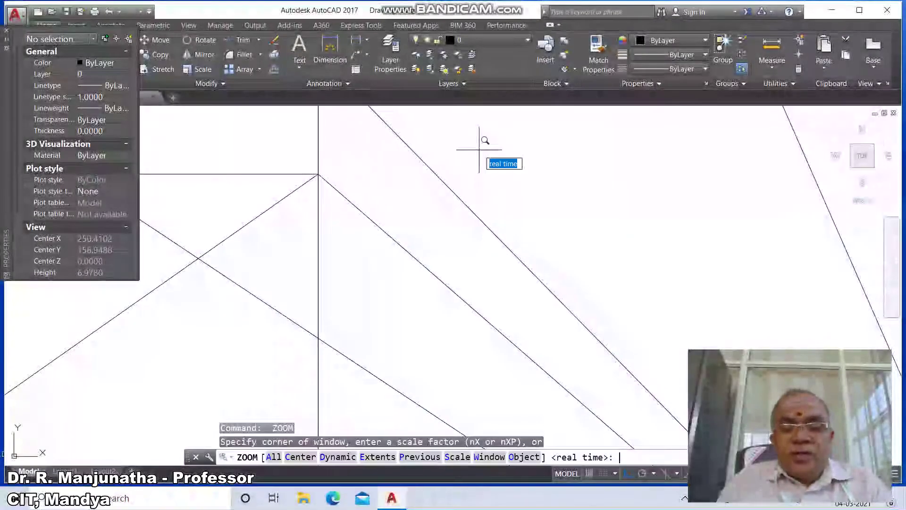
pyautogui.write('P')
pyautogui.press('Return')
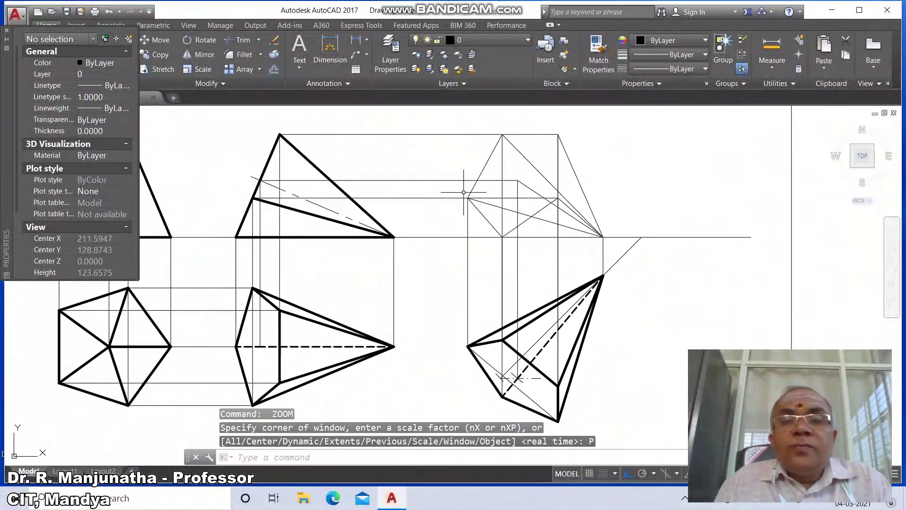
# - Break the uppermost horizontal projector at the final front view's left highest base corner without leaving a gap
pyautogui.write('BR')
pyautogui.press('Return')
pyautogui.click(519, 134)
pyautogui.write('F')
pyautogui.press('Return')
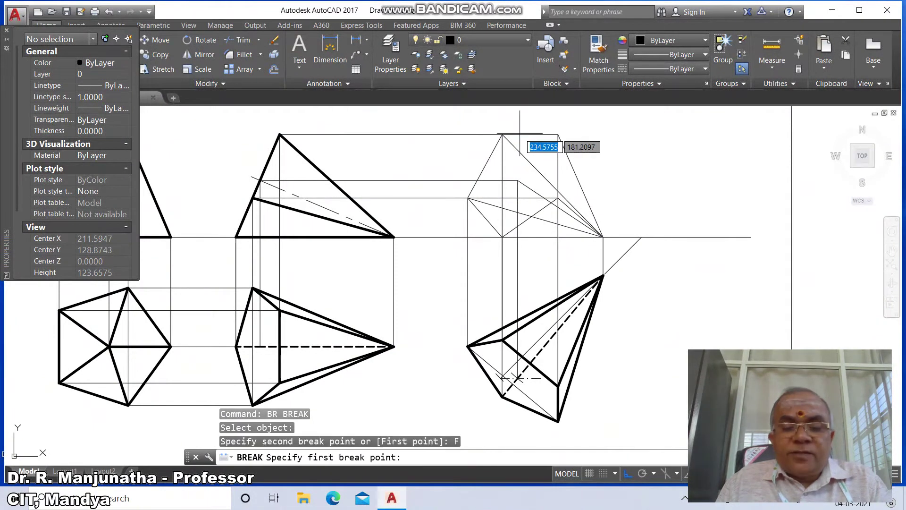
pyautogui.write('IN')
pyautogui.press('Return')
pyautogui.click(503, 134)
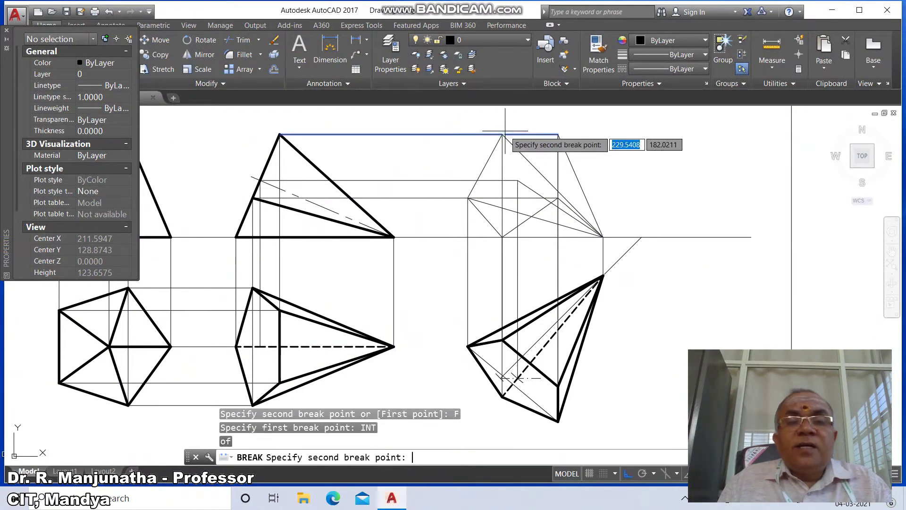
pyautogui.press('Return')
pyautogui.write('@')
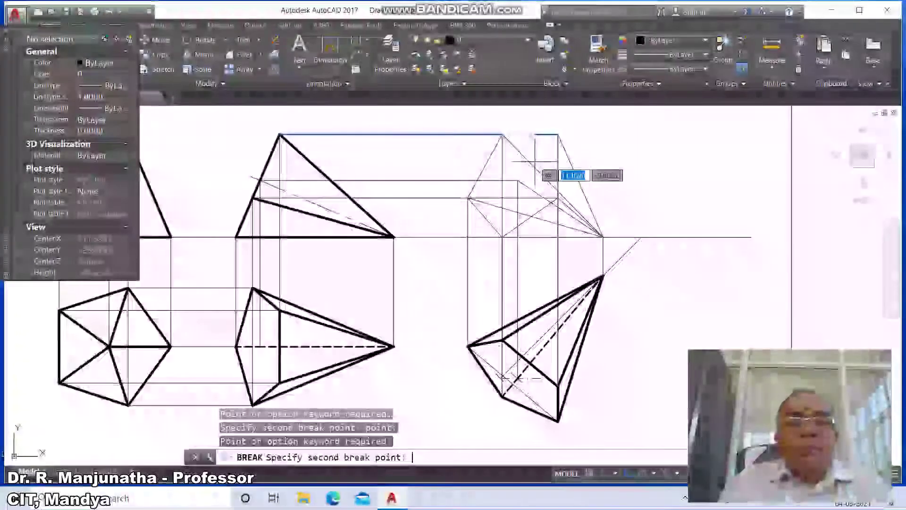
pyautogui.press('Return')
# - Assign the final front view's outline, the inner right base edges and the right intermediate slant edge to the VISIBLE layer
pyautogui.click(528, 135)
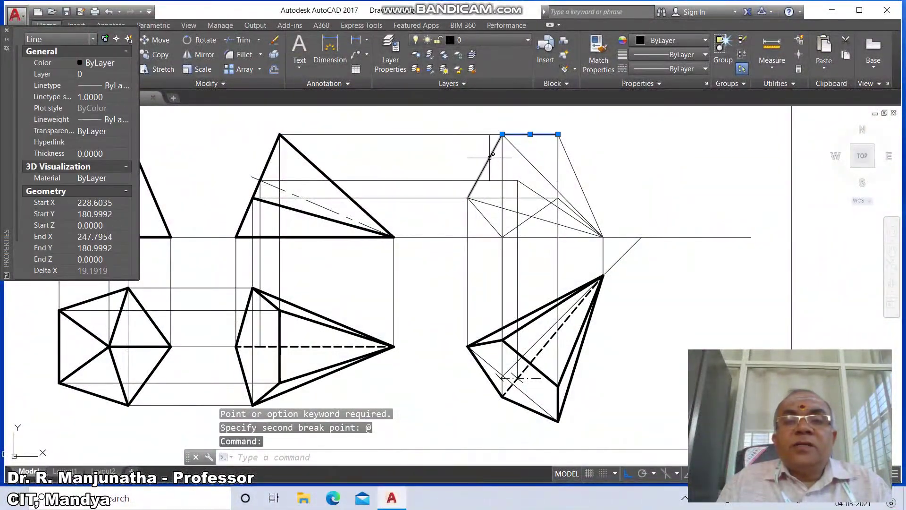
pyautogui.click(491, 155)
pyautogui.click(480, 211)
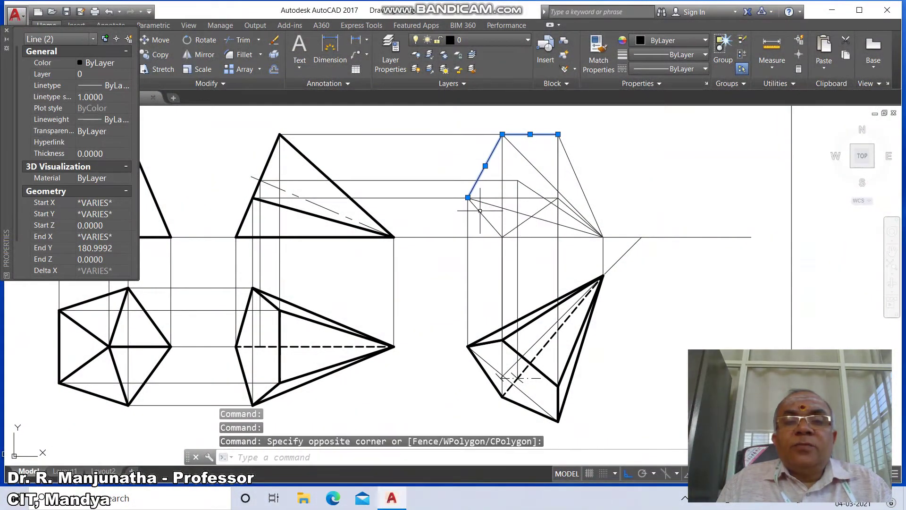
pyautogui.click(485, 216)
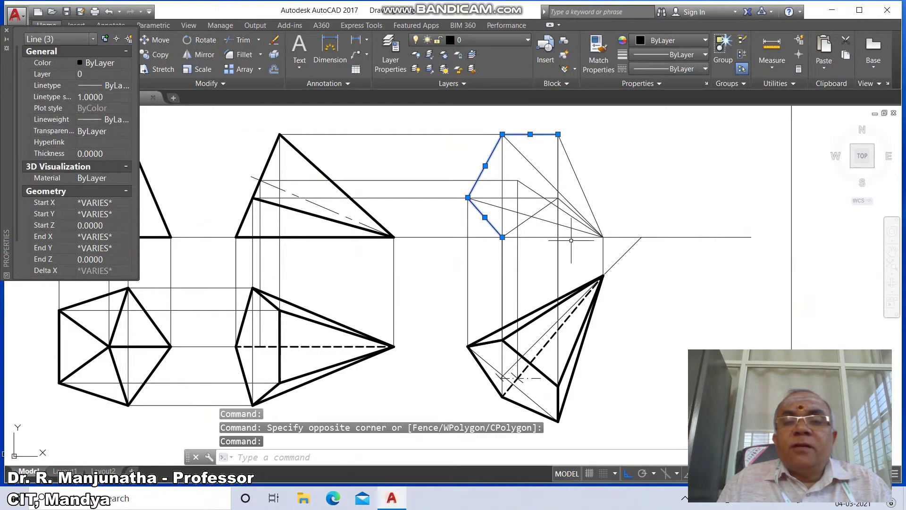
pyautogui.click(585, 247)
pyautogui.click(584, 208)
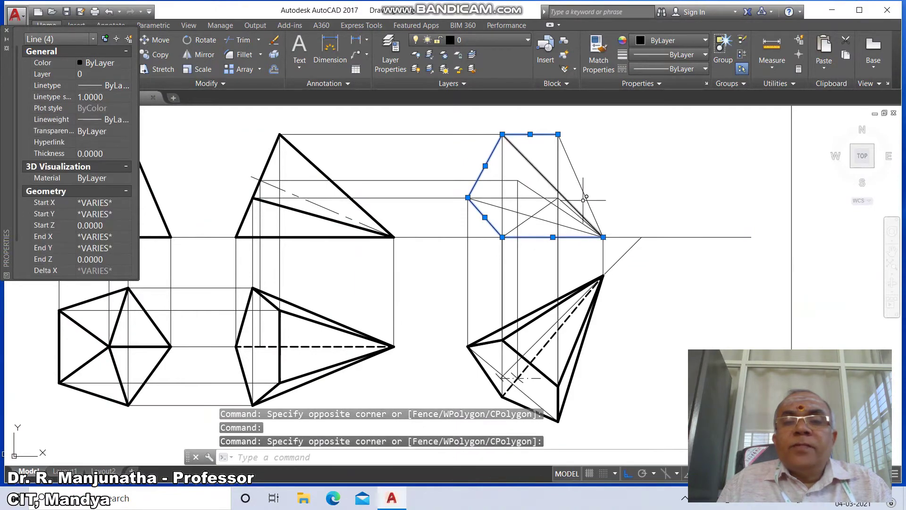
pyautogui.click(584, 189)
pyautogui.click(581, 176)
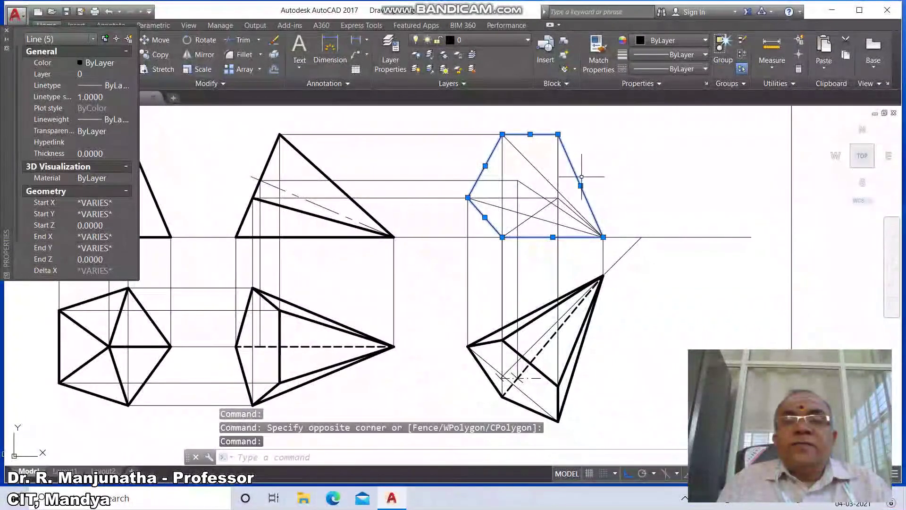
pyautogui.click(559, 168)
pyautogui.click(536, 225)
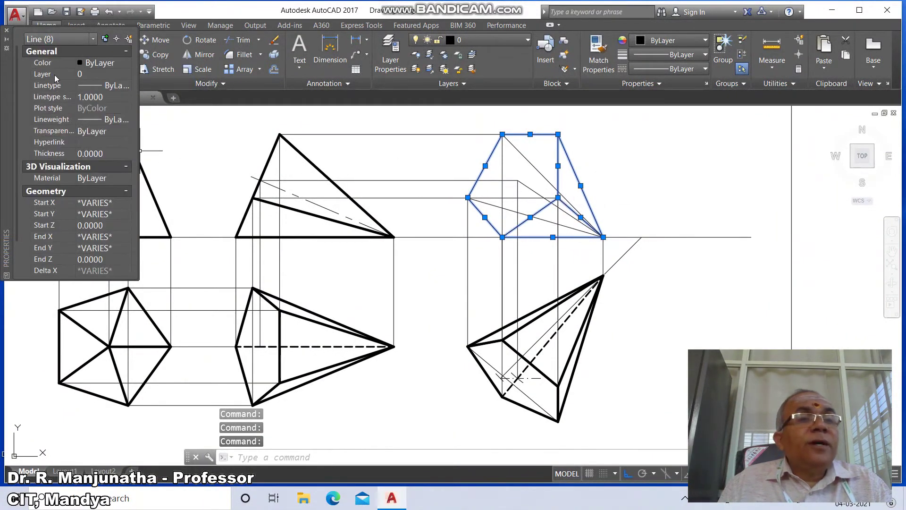
pyautogui.click(106, 74)
pyautogui.click(109, 138)
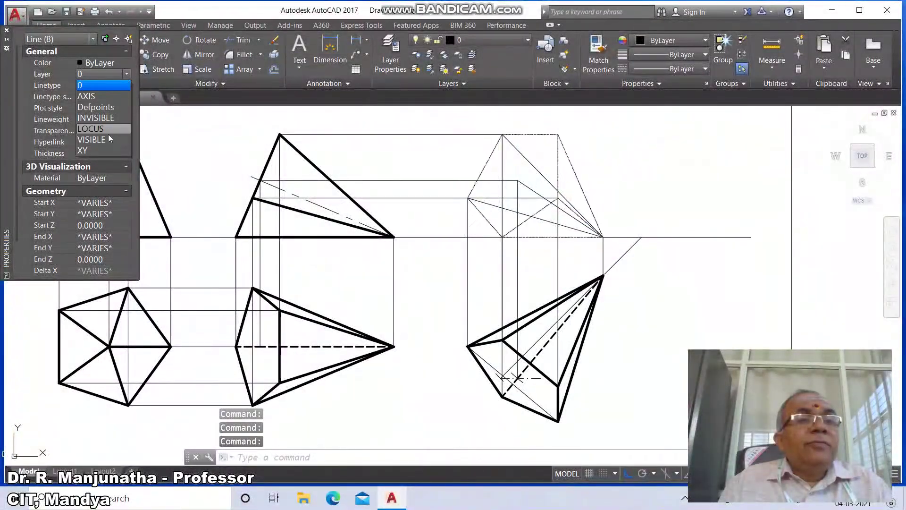
pyautogui.press('Escape')
pyautogui.press('Escape')
pyautogui.press('Escape')
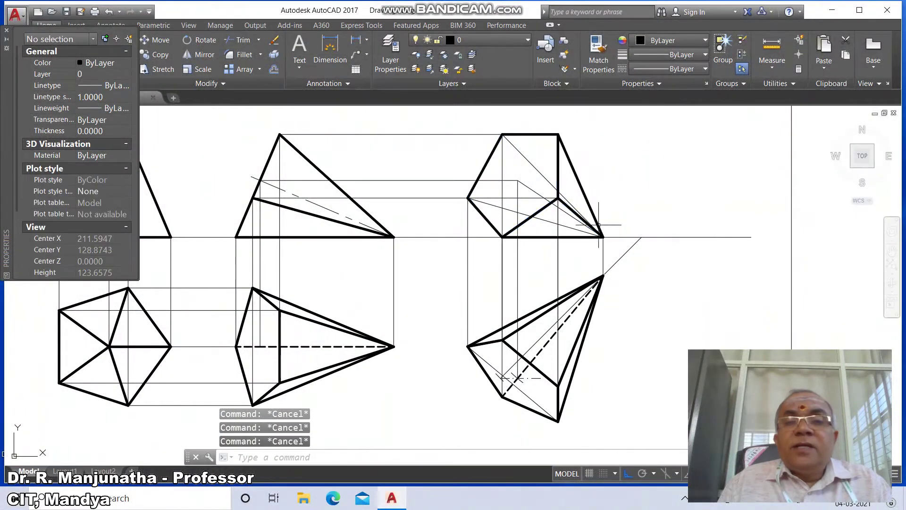
# - Assign the slant edges from the left highest and left intermediate base corners to the apex to the INVISIBLE layer
pyautogui.click(528, 162)
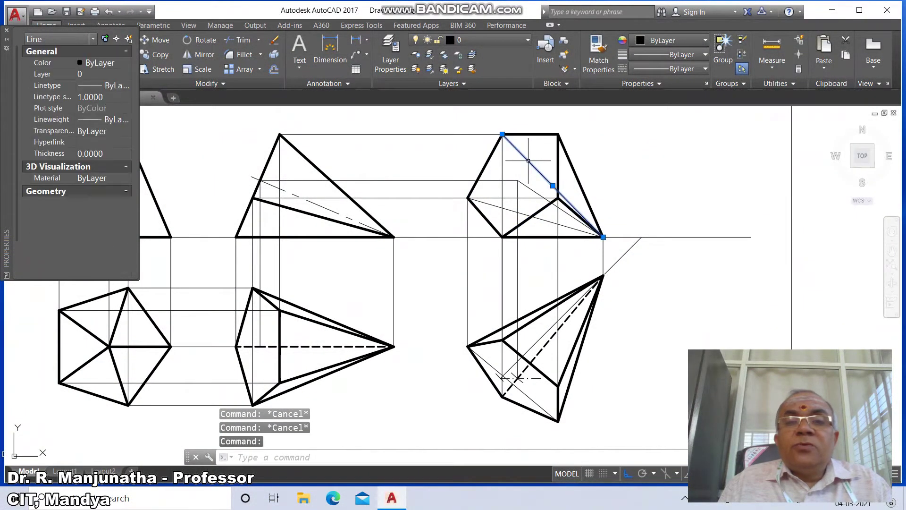
pyautogui.click(509, 209)
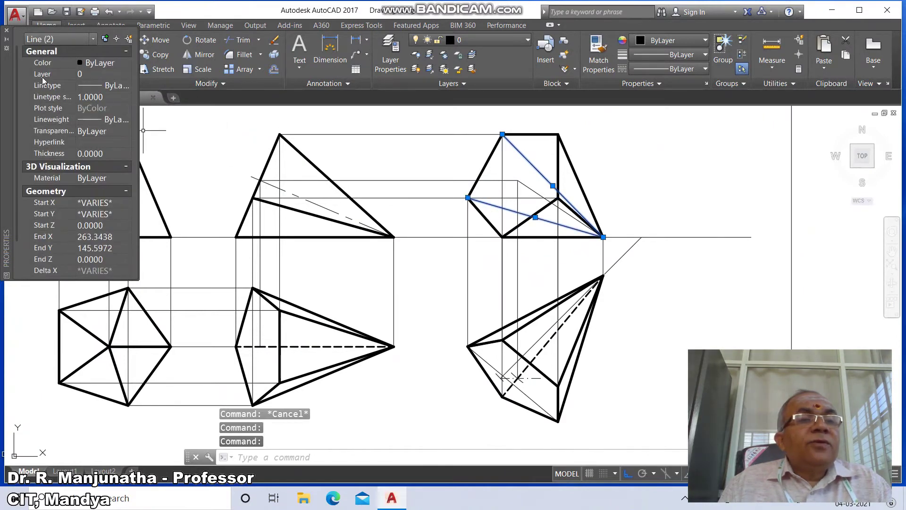
pyautogui.click(127, 74)
pyautogui.click(112, 102)
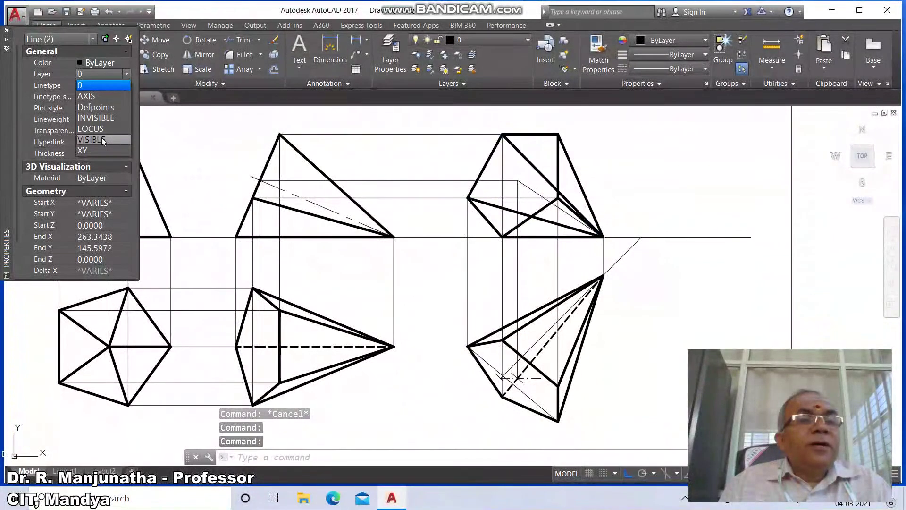
pyautogui.click(127, 74)
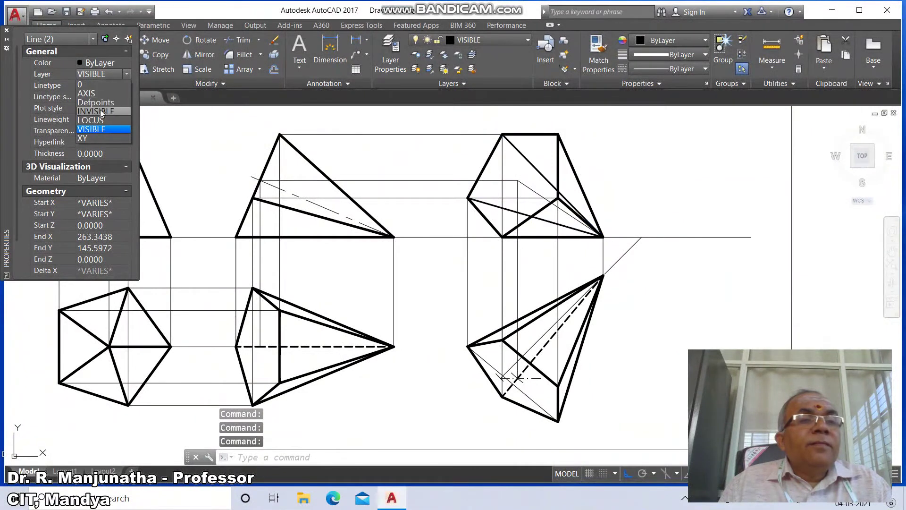
pyautogui.click(100, 111)
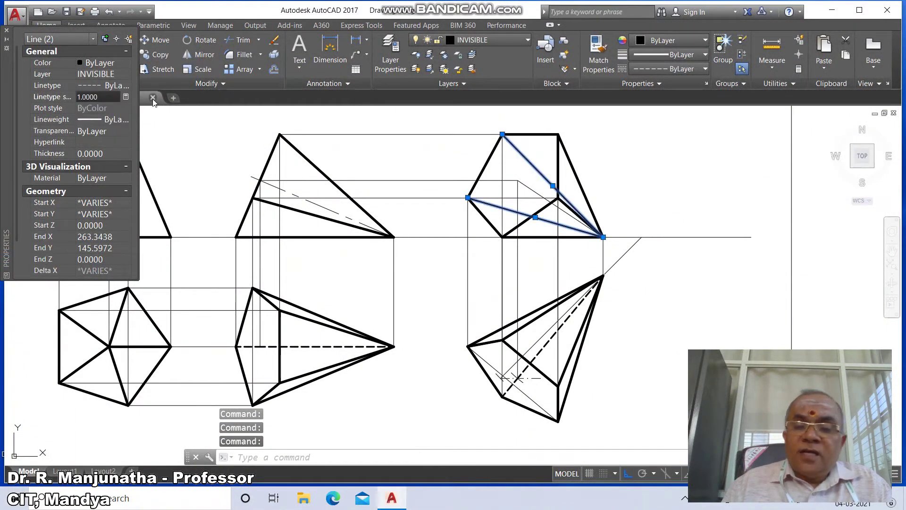
# - Set the linetype scale of the final front view's two hidden slant edges to 10
pyautogui.write('10')
pyautogui.press('Return')
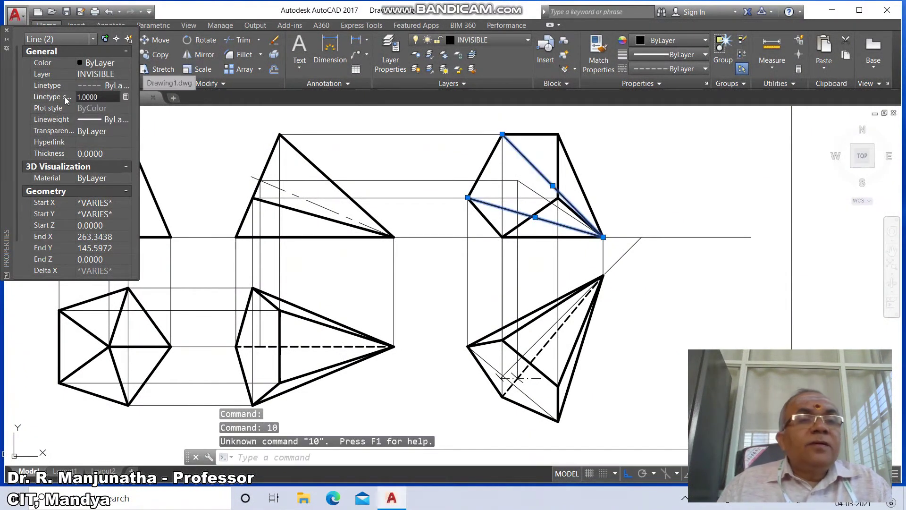
pyautogui.write('10')
pyautogui.press('Return')
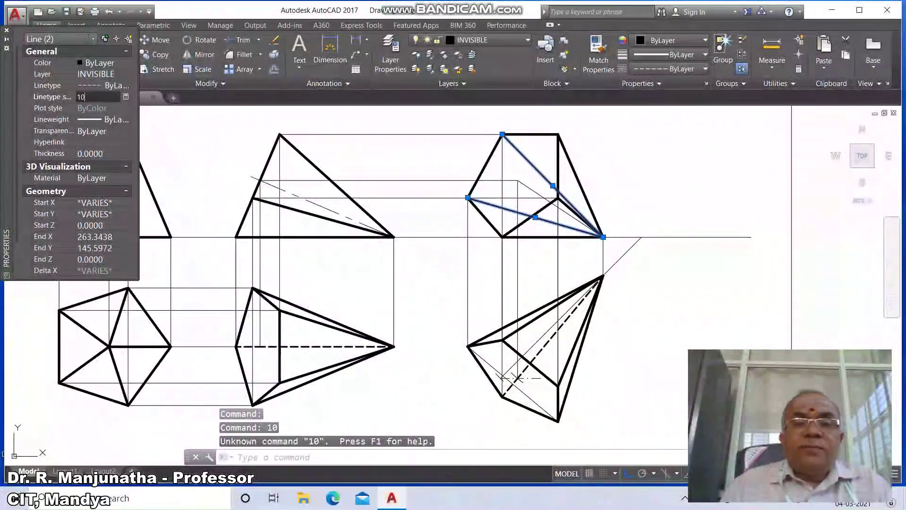
pyautogui.press('Escape')
pyautogui.press('Escape')
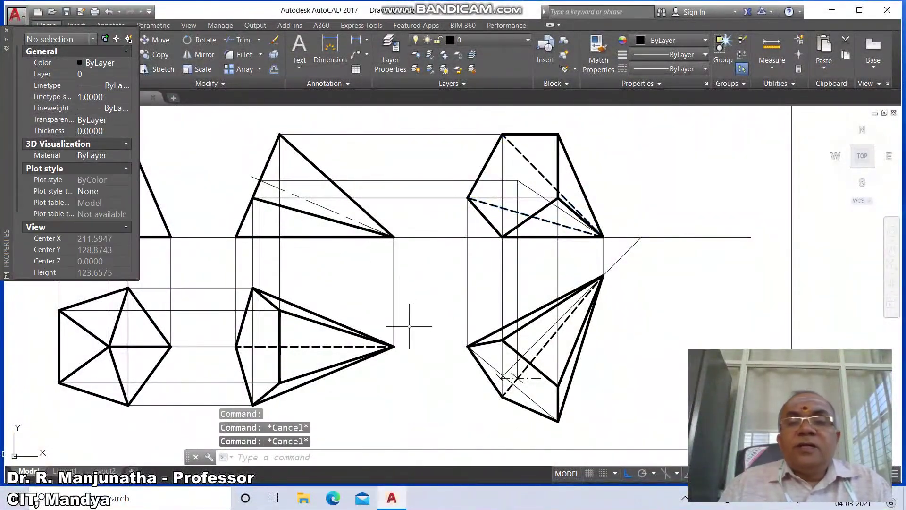
# - Assign the final front view's axis line to the AXIS layer and change its linetype scale
pyautogui.click(533, 188)
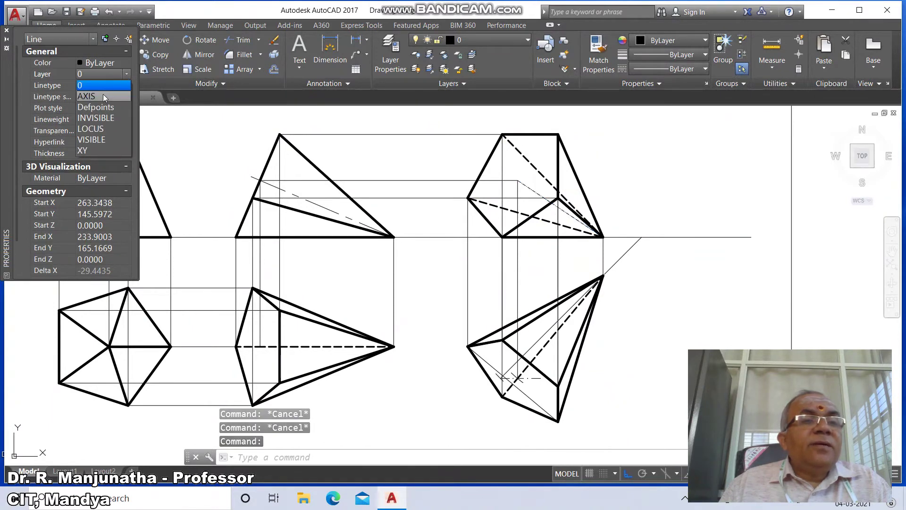
pyautogui.click(103, 95)
pyautogui.write('1')
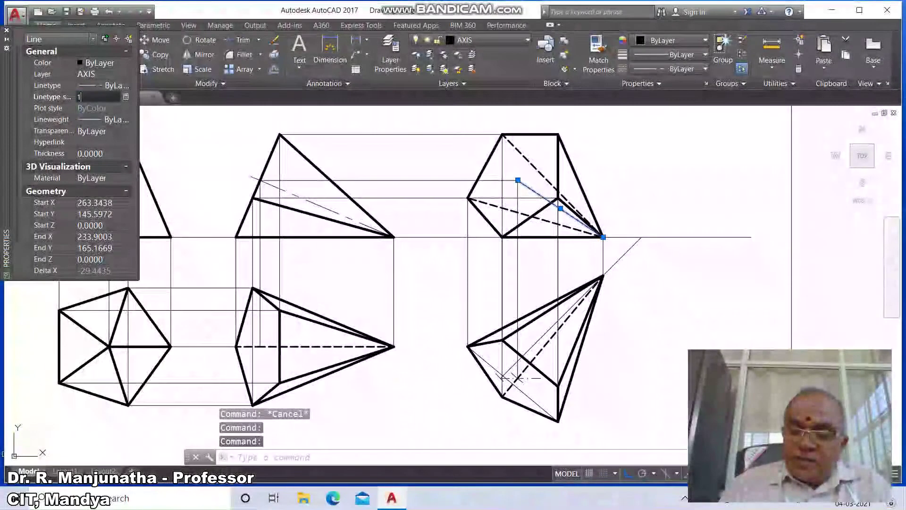
pyautogui.press('Escape')
pyautogui.press('Escape')
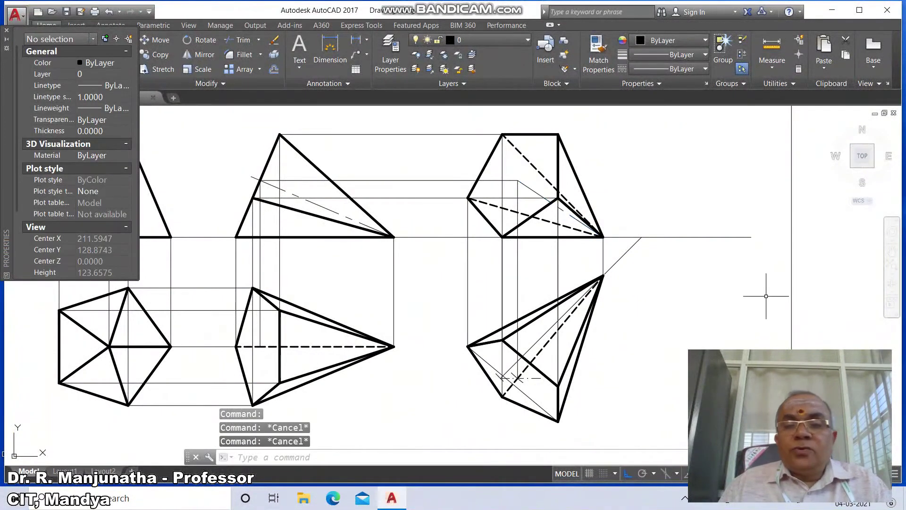
# - Break off the excess upper end of the 45° line beyond the final top view's apex and the excess right end of the XY line
pyautogui.write('br')
pyautogui.press('Return')
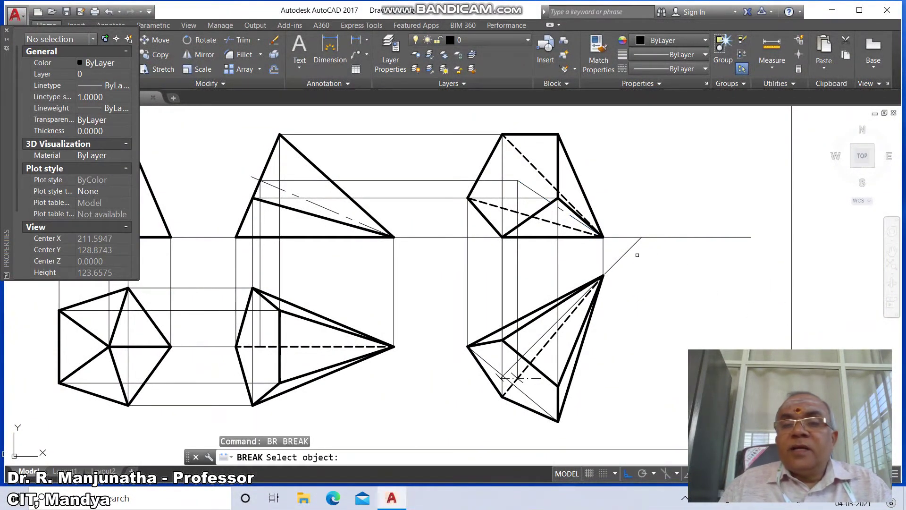
pyautogui.click(624, 259)
pyautogui.click(647, 234)
pyautogui.press('Return')
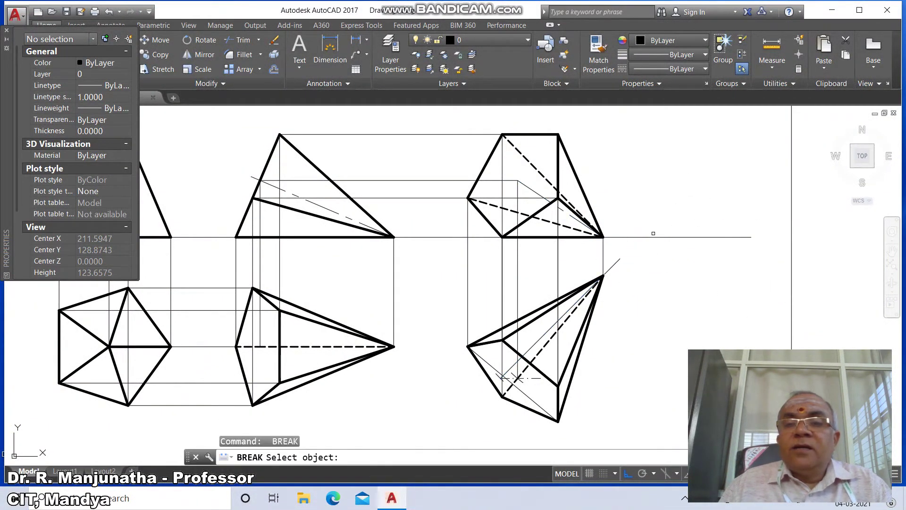
pyautogui.click(652, 235)
pyautogui.click(802, 252)
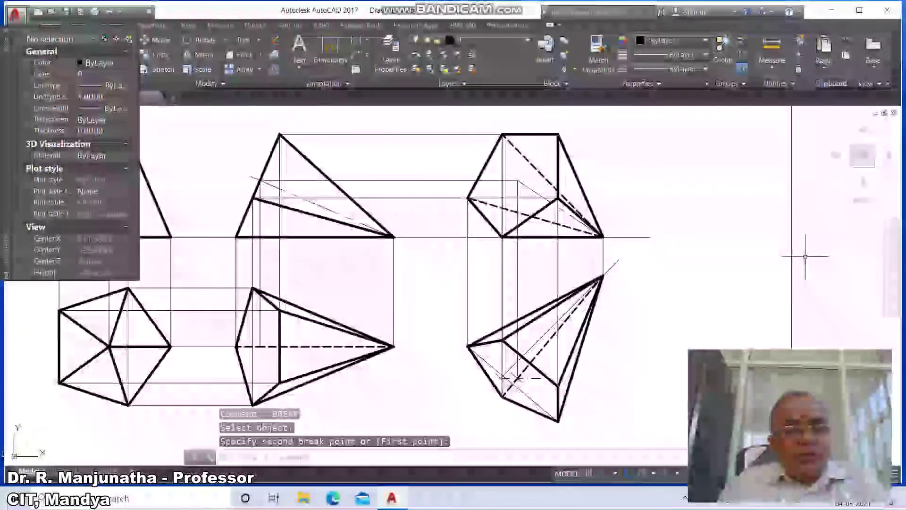
# - Assign the four thin segments of the XY reference line to the XY layer
pyautogui.write('z')
pyautogui.press('Return')
pyautogui.write('p')
pyautogui.press('Return')
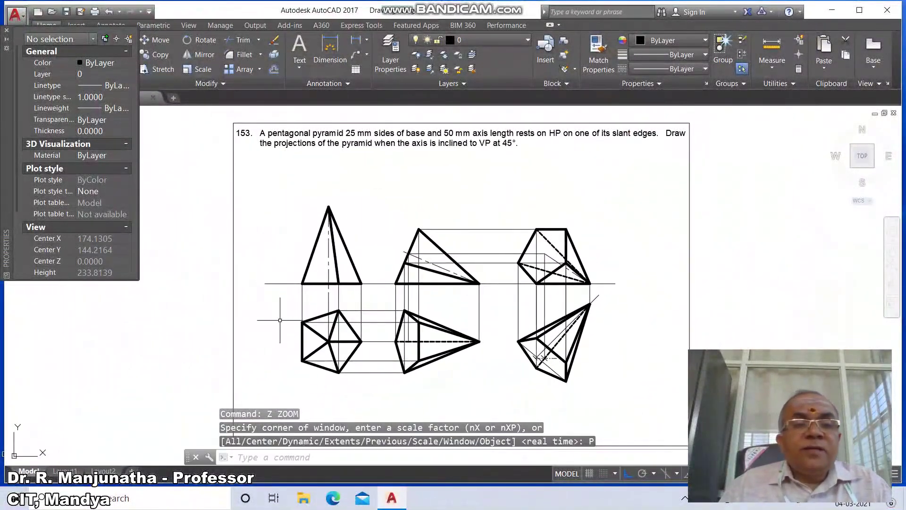
pyautogui.click(281, 284)
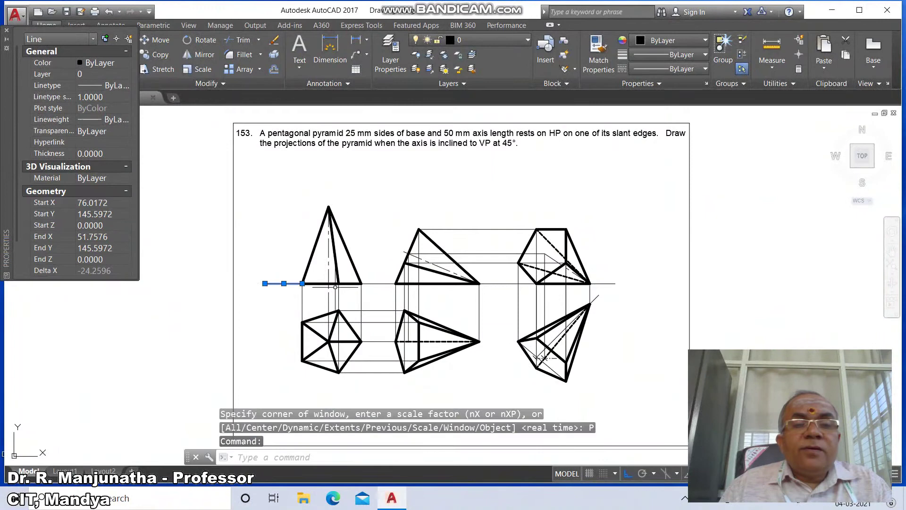
pyautogui.click(371, 281)
pyautogui.click(499, 283)
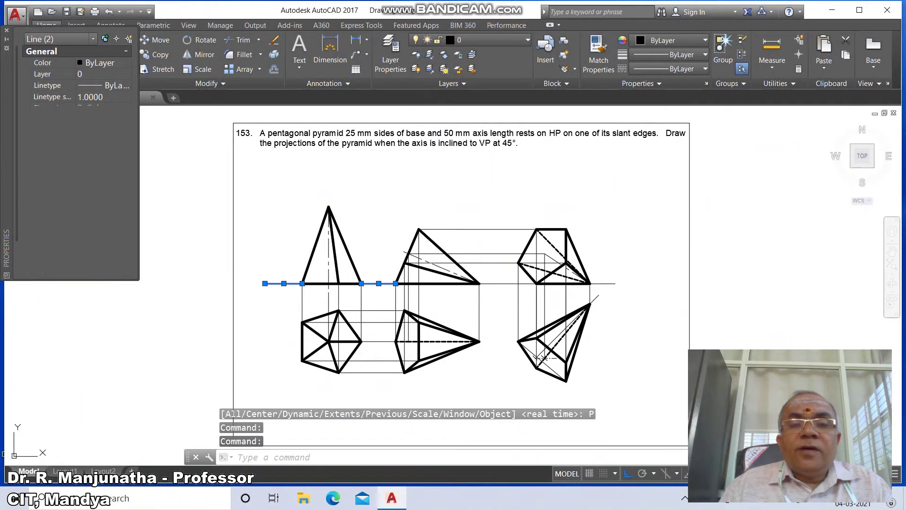
pyautogui.click(615, 282)
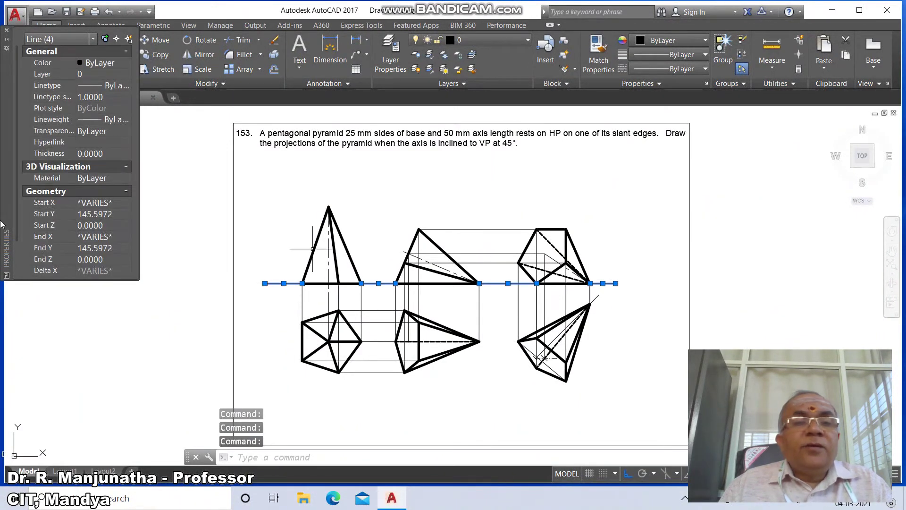
pyautogui.click(126, 74)
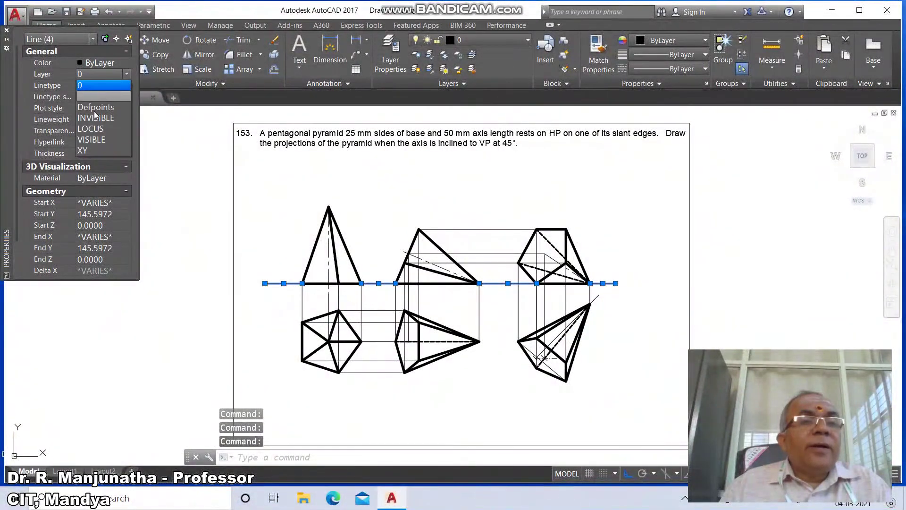
pyautogui.click(84, 147)
pyautogui.press('Escape')
pyautogui.press('Escape')
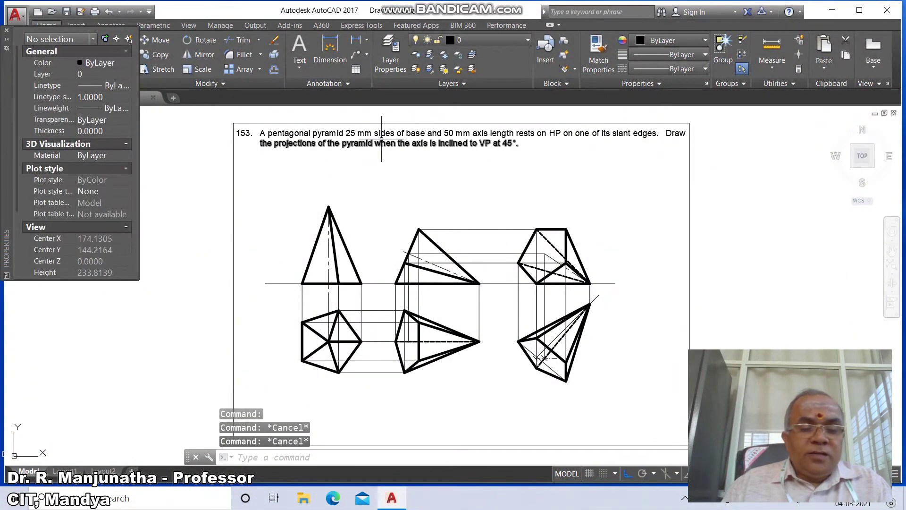
# - Set the linear dimension precision of the Standard dimension style to 0 decimal places
pyautogui.write('DDIM')
pyautogui.press('Return')
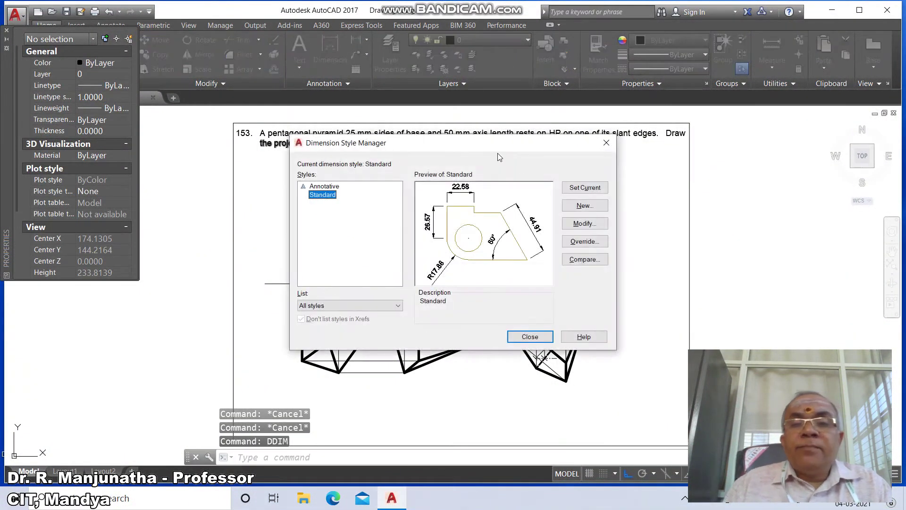
pyautogui.click(583, 224)
pyautogui.click(431, 120)
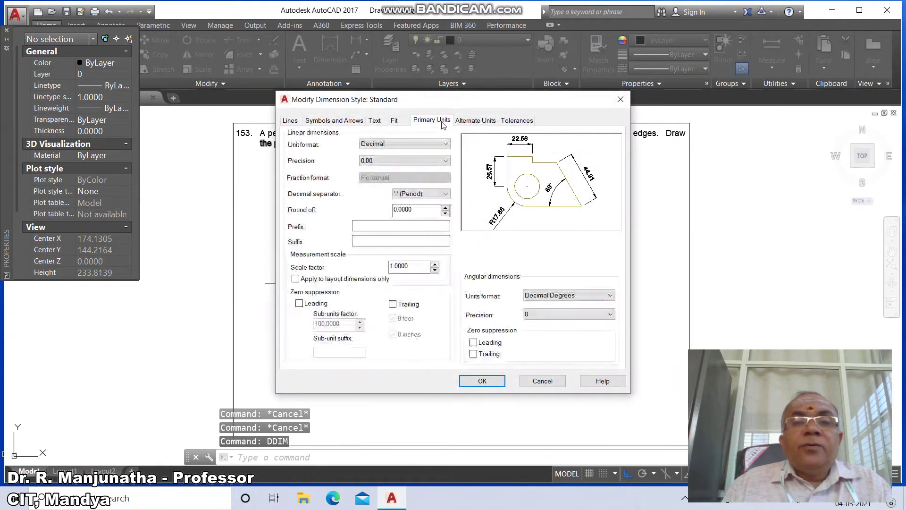
pyautogui.click(443, 161)
pyautogui.click(378, 170)
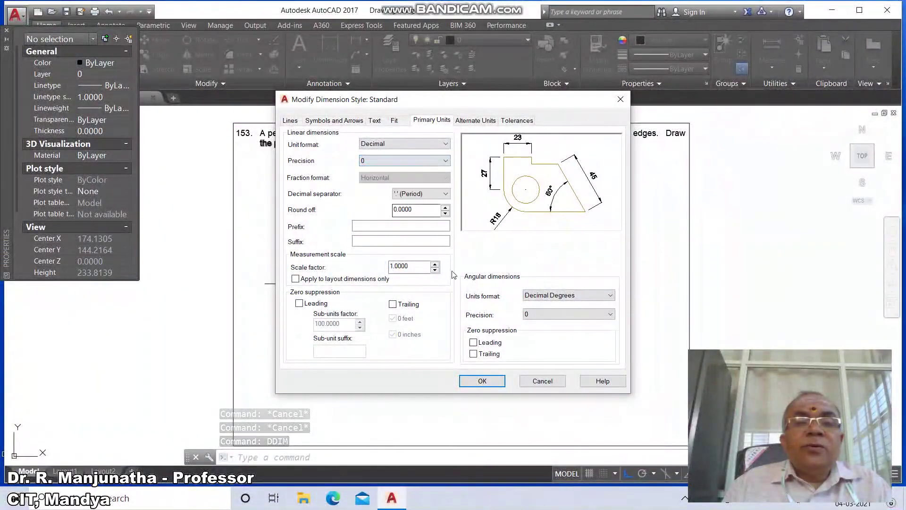
pyautogui.click(488, 381)
pyautogui.click(530, 338)
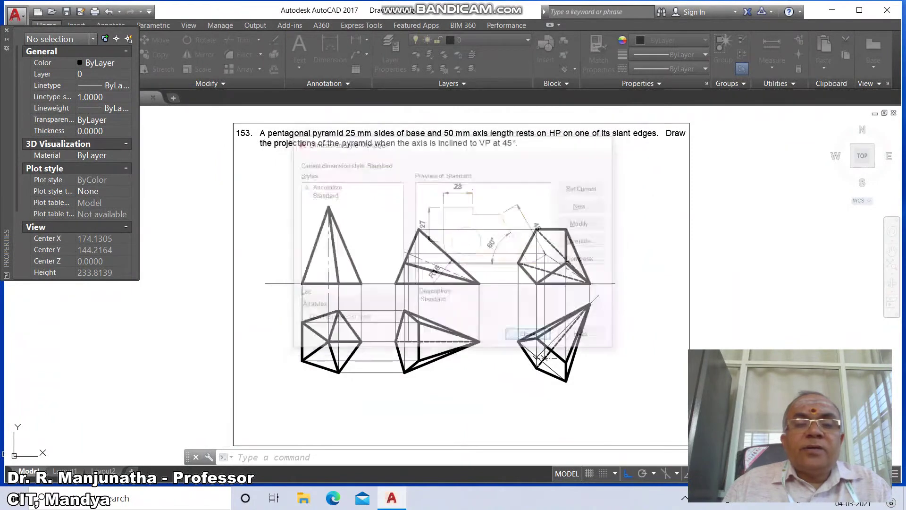
# - Add a vertical dimension from the first front view's apex to its right base corner, placed to the right of the view
pyautogui.write('DIMVER')
pyautogui.press('Return')
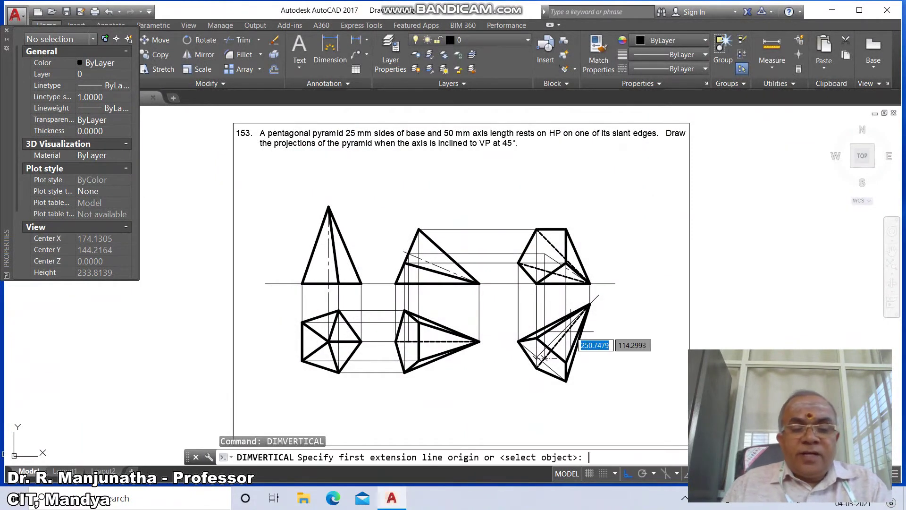
pyautogui.write('INT')
pyautogui.press('Return')
pyautogui.click(328, 209)
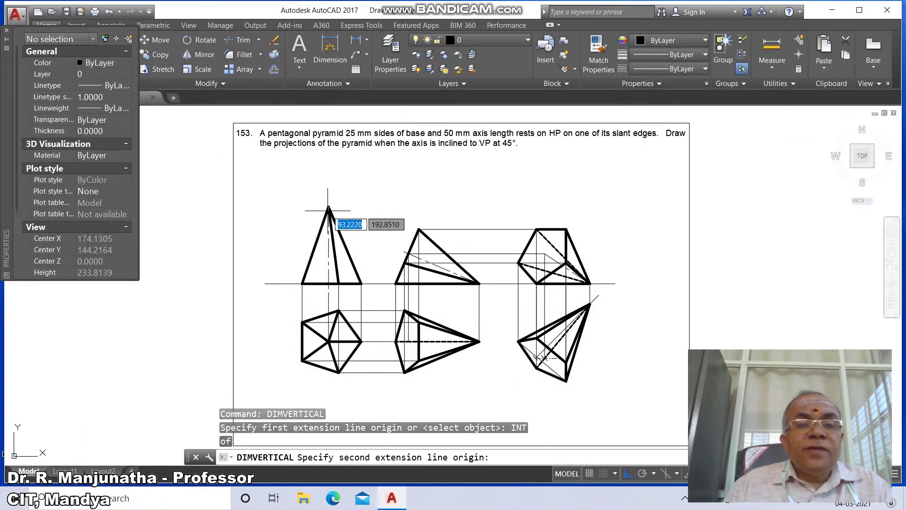
pyautogui.write('INT')
pyautogui.press('Return')
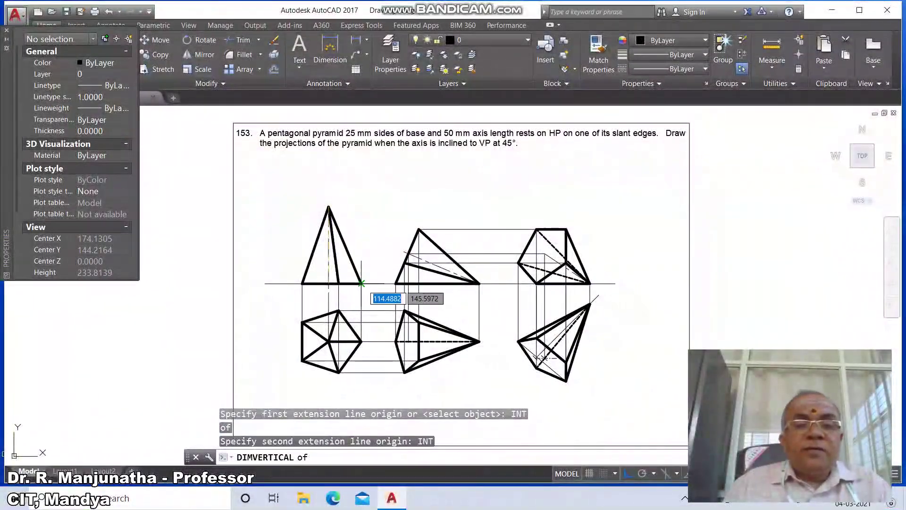
pyautogui.click(362, 284)
pyautogui.click(373, 276)
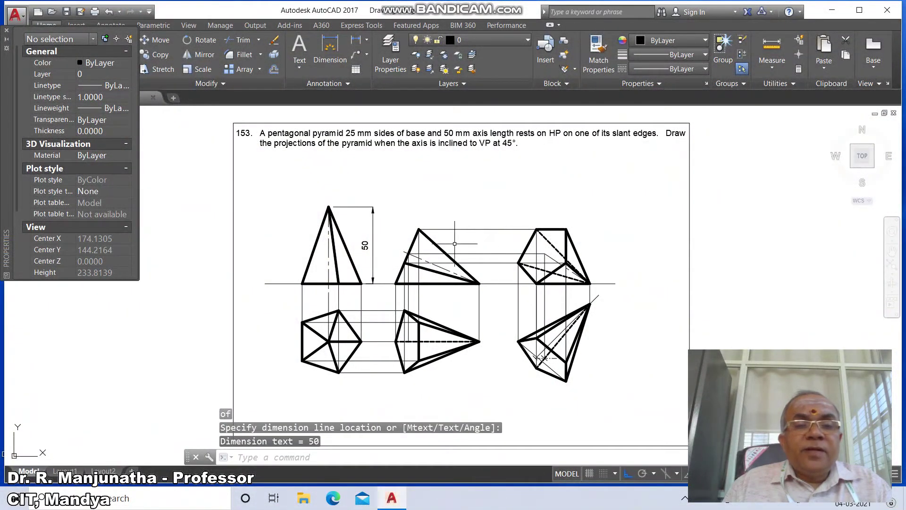
# - Add a vertical dimension to the vertical base edge of the first top view, placed to its left
pyautogui.write('D')
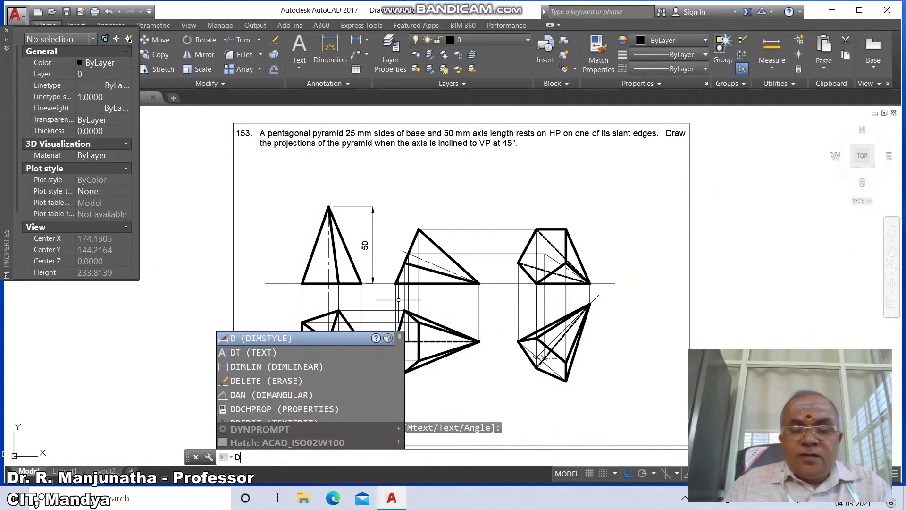
pyautogui.press('BackSpace')
pyautogui.press('Return')
pyautogui.press('Return')
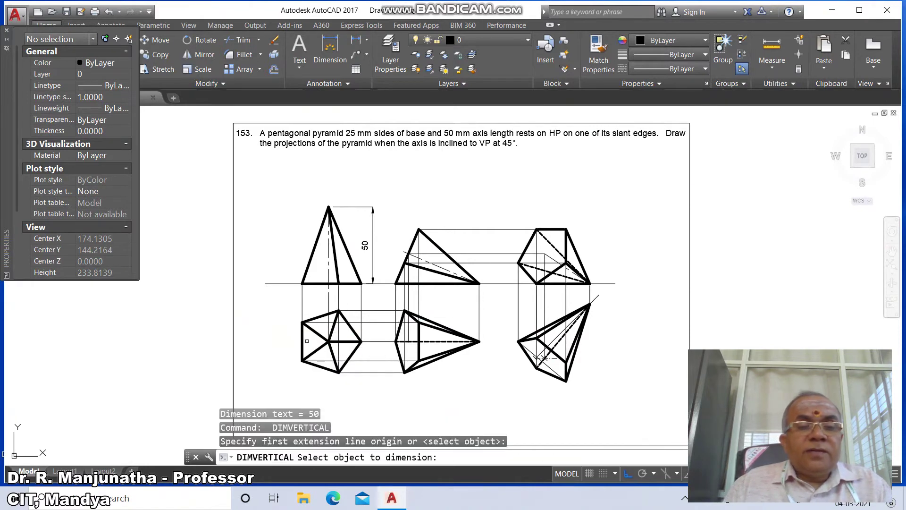
pyautogui.click(300, 338)
pyautogui.click(286, 339)
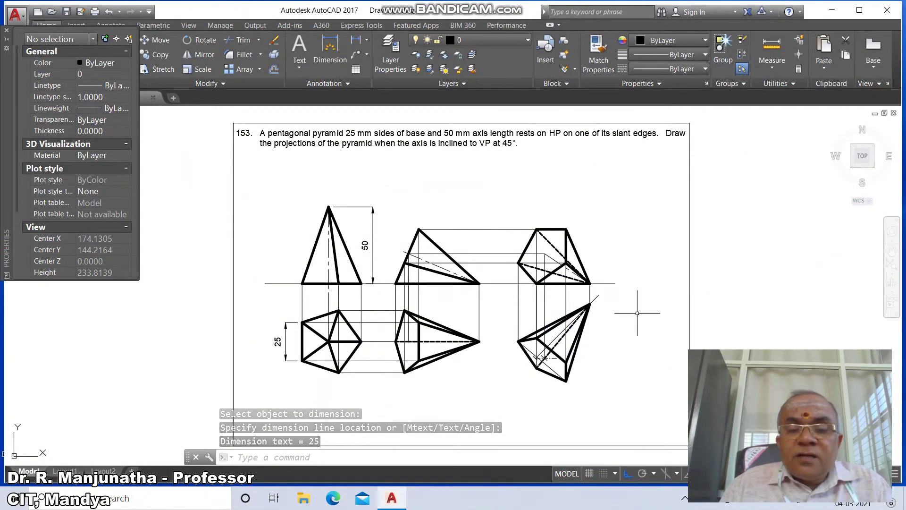
# - Add an angular dimension between the inclined 45° line and the XY line, with its arc left of the final top view
pyautogui.write('DIMANG')
pyautogui.press('Return')
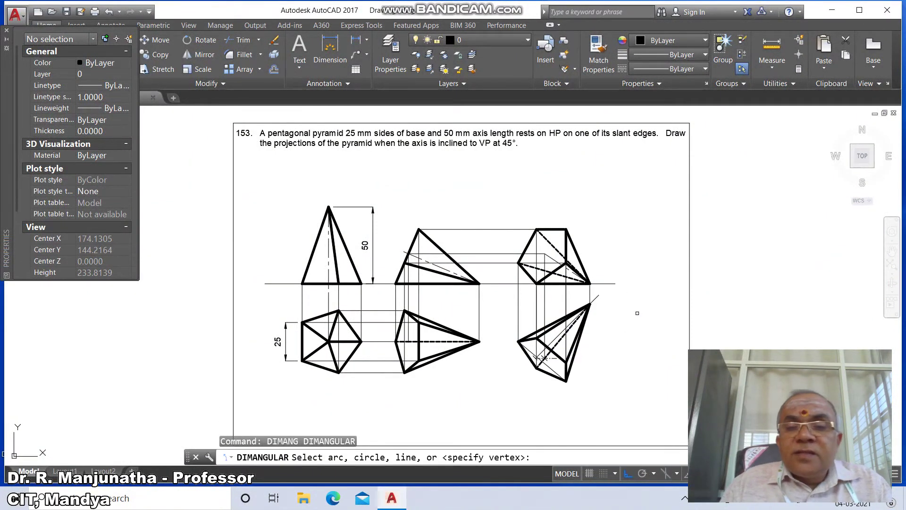
pyautogui.click(551, 342)
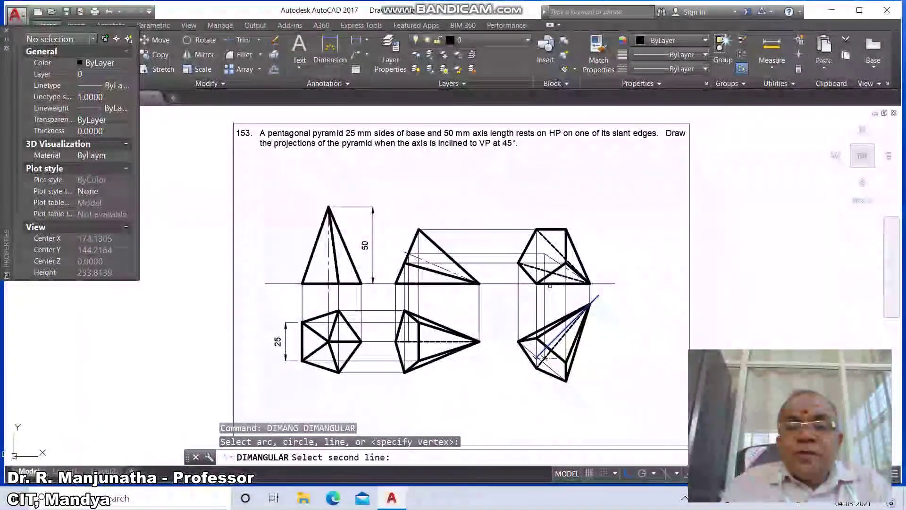
pyautogui.click(549, 283)
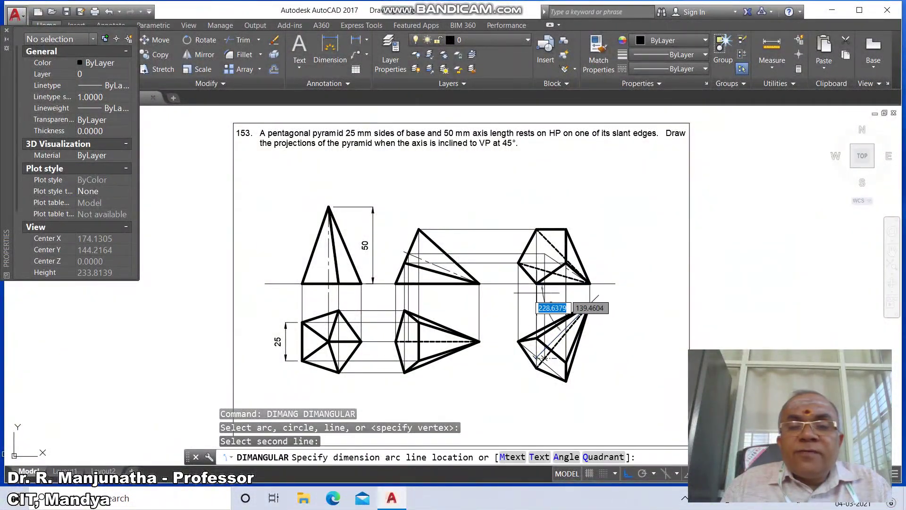
pyautogui.click(514, 326)
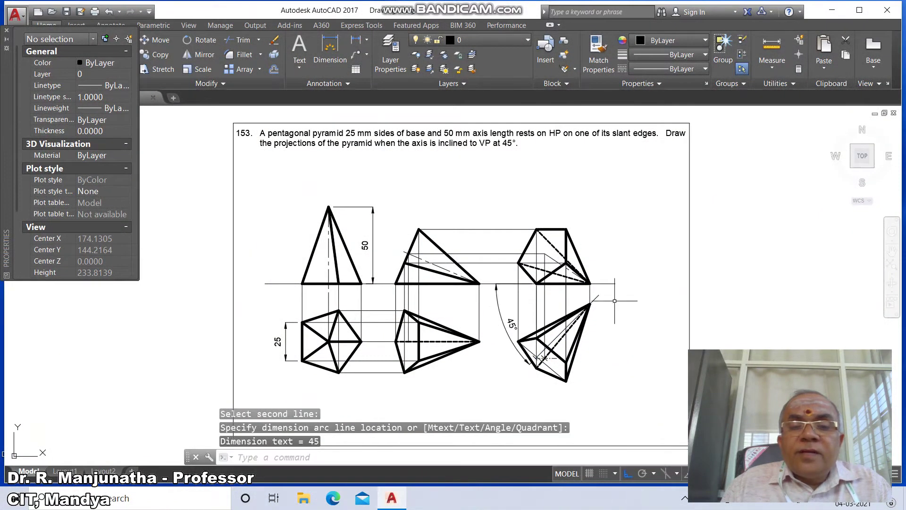
# - Add an angular dimension with blank text between the final top view's dashed slant edge and the XY line, with its arc near the apex
pyautogui.press('Return')
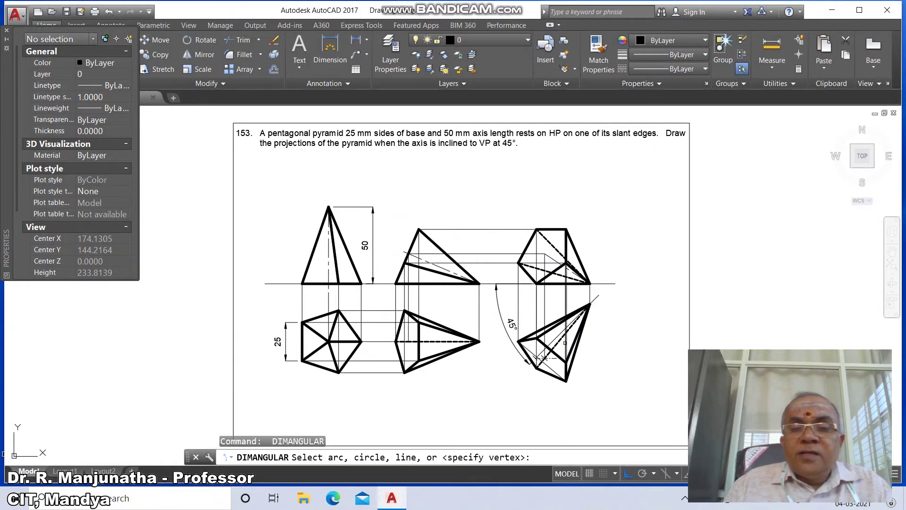
pyautogui.click(560, 341)
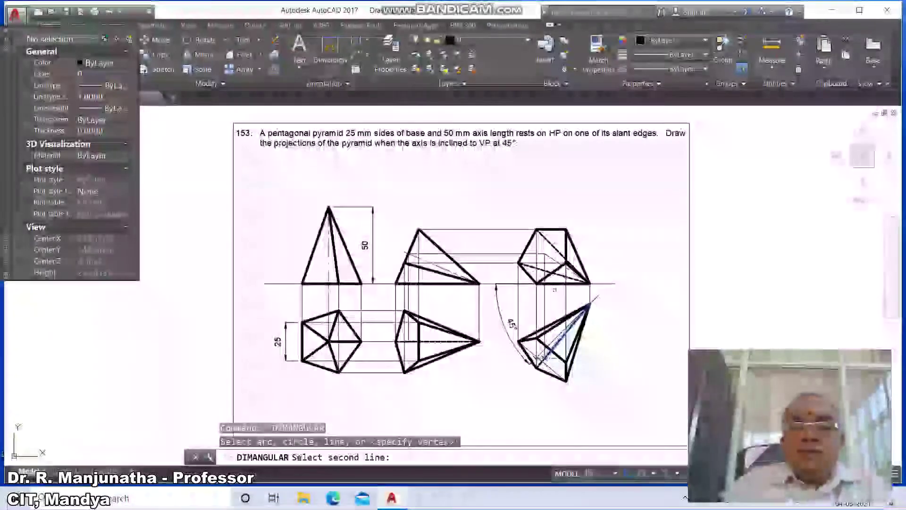
pyautogui.click(590, 284)
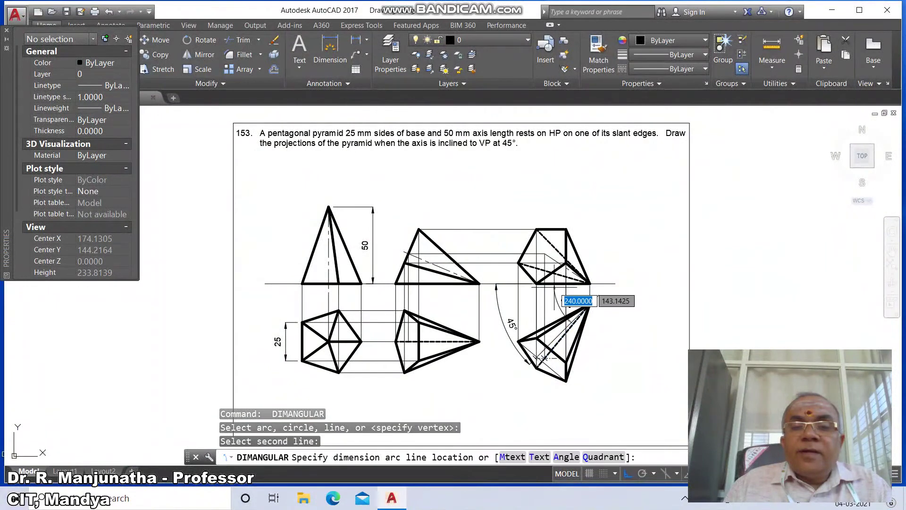
pyautogui.write('T')
pyautogui.press('Return')
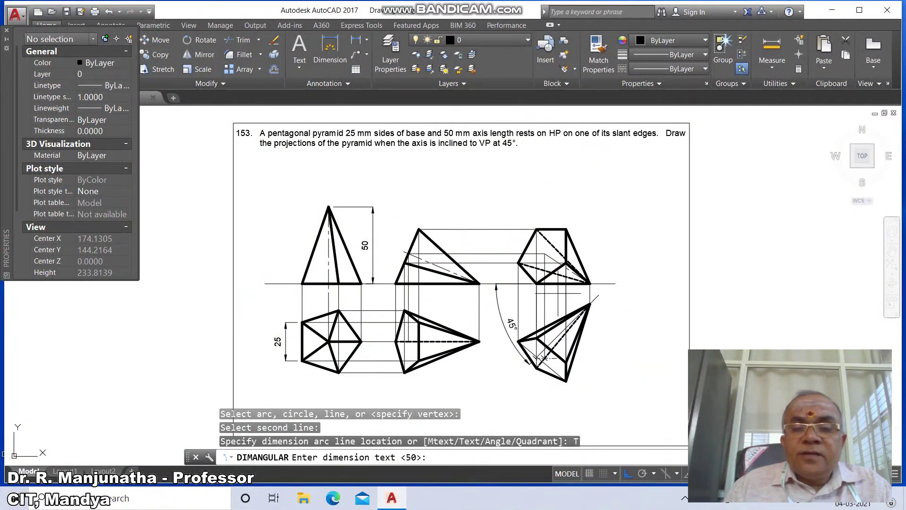
pyautogui.press('Return')
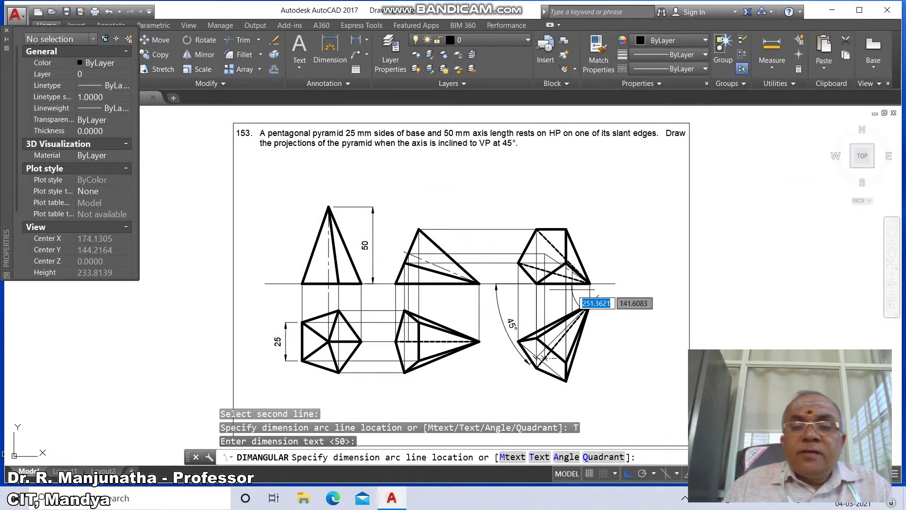
pyautogui.click(573, 290)
# - Create a multiline text label β in the Symbol font beside the blank angular dimension
pyautogui.write('MT')
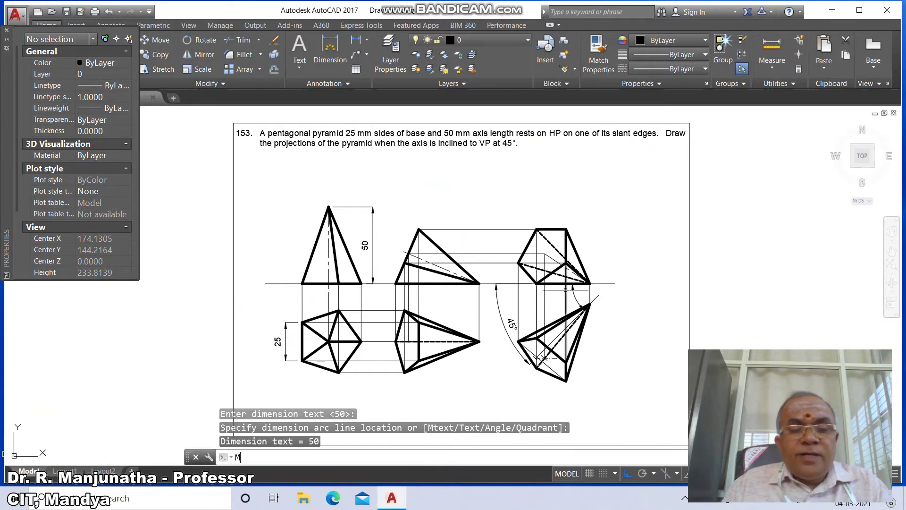
pyautogui.press('Return')
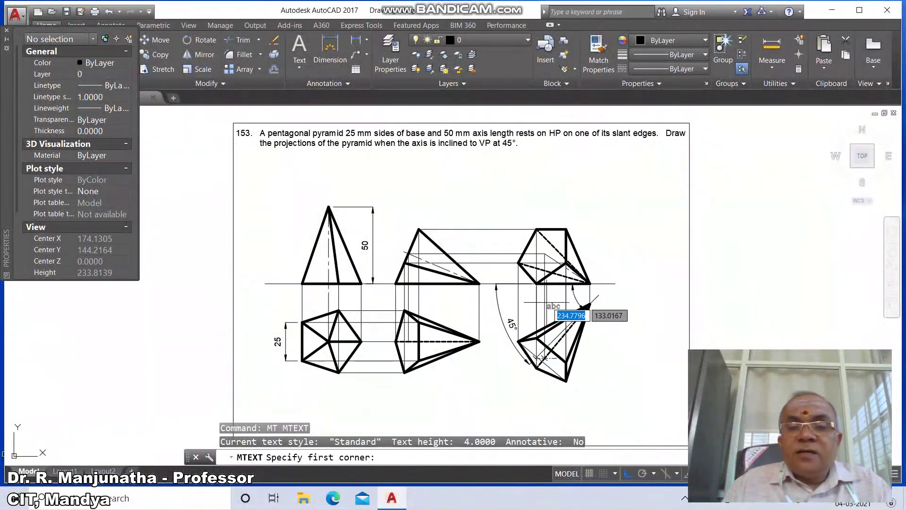
pyautogui.click(567, 304)
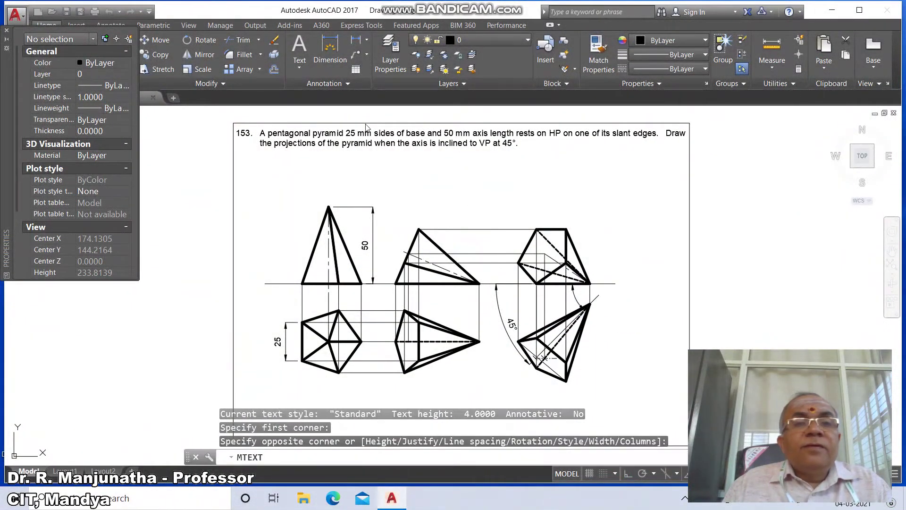
pyautogui.click(359, 40)
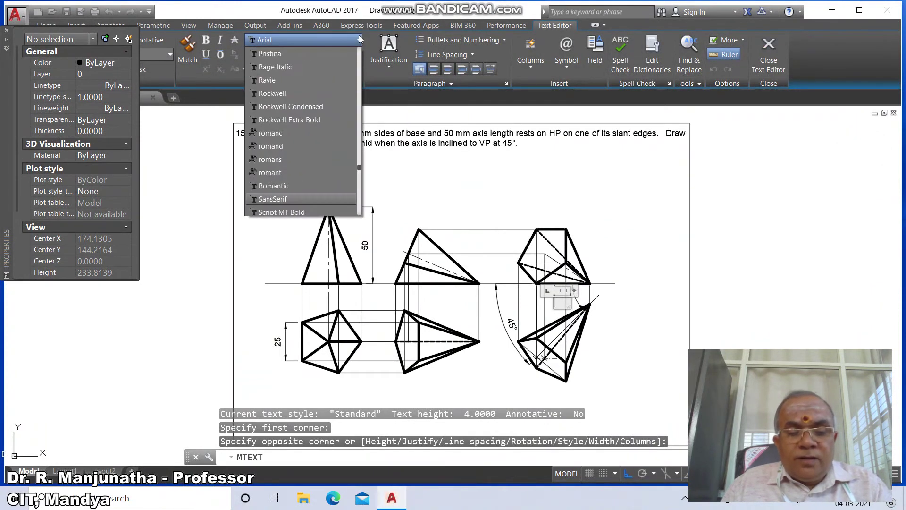
pyautogui.scroll(-10, 359, 35)
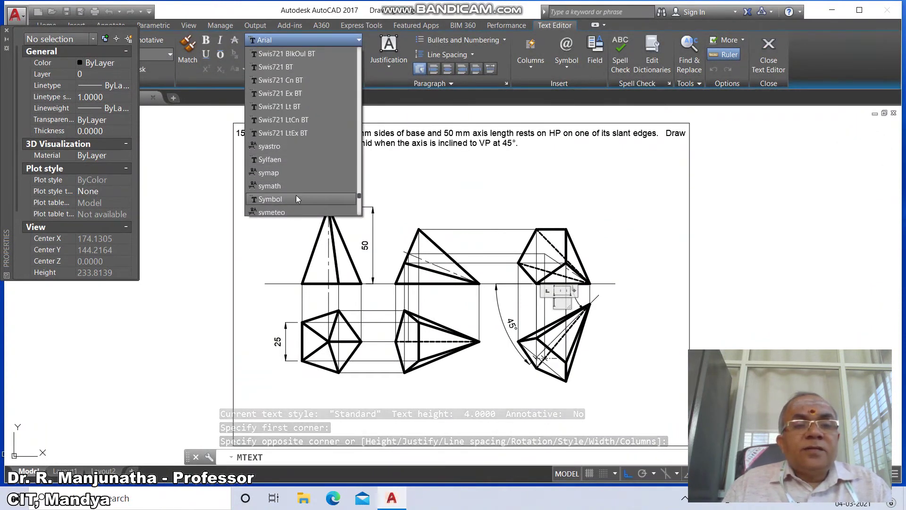
pyautogui.click(297, 198)
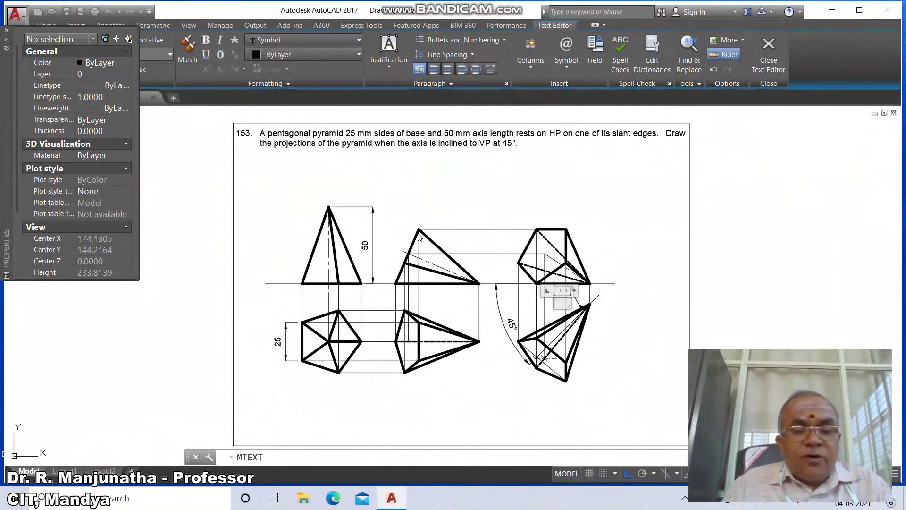
pyautogui.click(653, 333)
# - Turn Ortho off and move the β label to just inside the arc of the blank angular dimension
pyautogui.write('z')
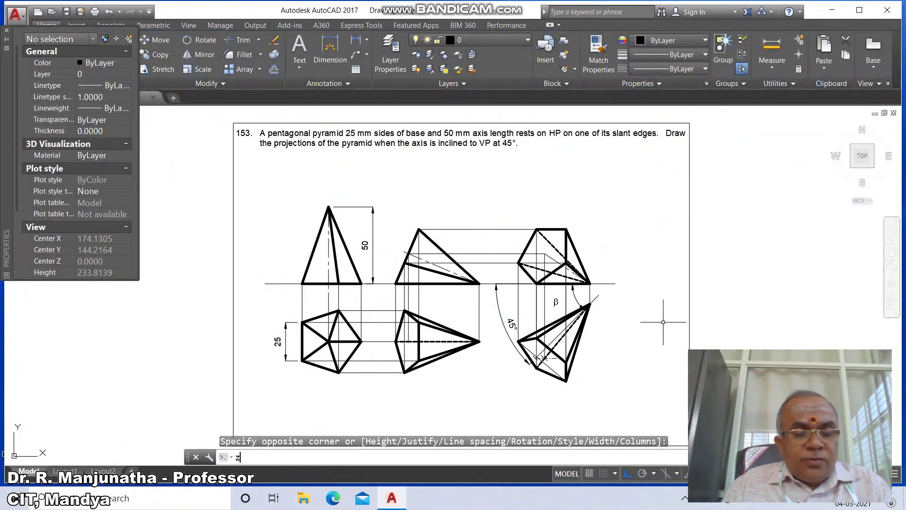
pyautogui.press('Return')
pyautogui.write('w')
pyautogui.press('Return')
pyautogui.click(457, 262)
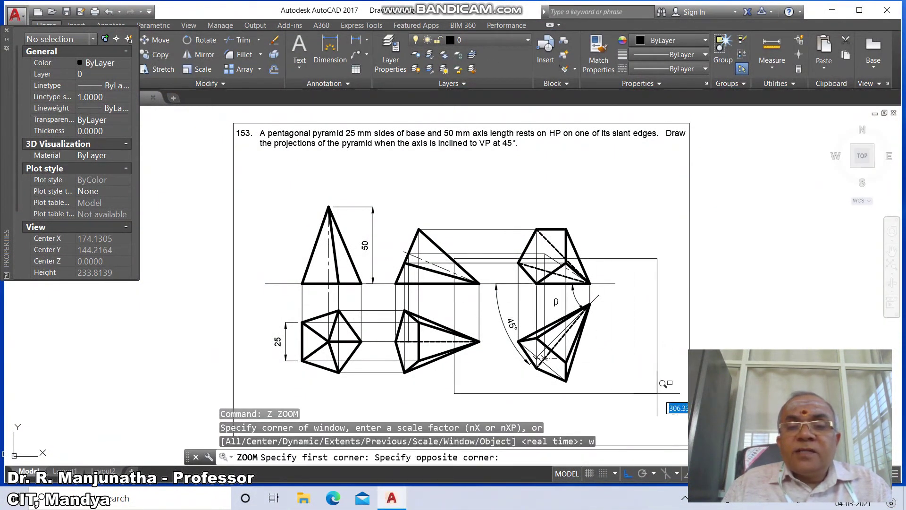
pyautogui.click(671, 386)
pyautogui.write('m')
pyautogui.press('Return')
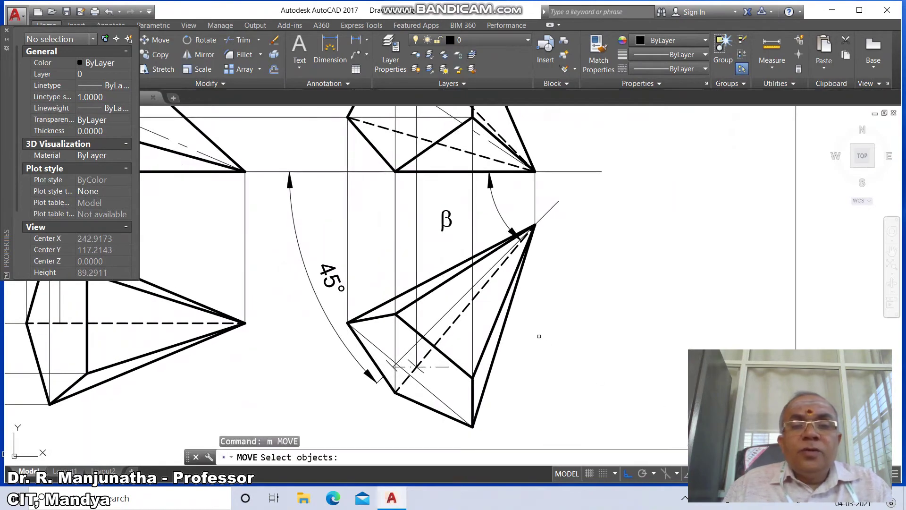
pyautogui.click(447, 221)
pyautogui.press('Return')
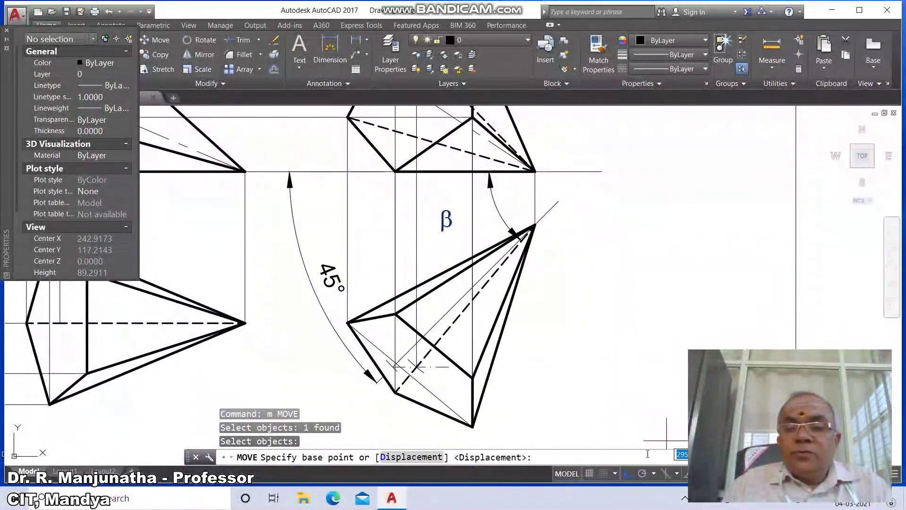
pyautogui.click(628, 474)
pyautogui.click(474, 302)
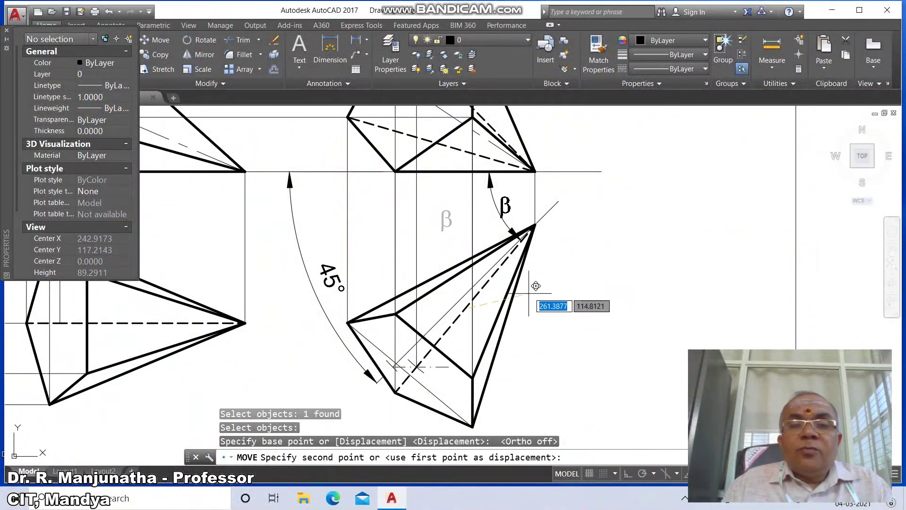
pyautogui.click(534, 281)
# - Relocate the 45° dimension with DIMTEDIT so its arc lies close to the left of the β arc
pyautogui.write('dimted')
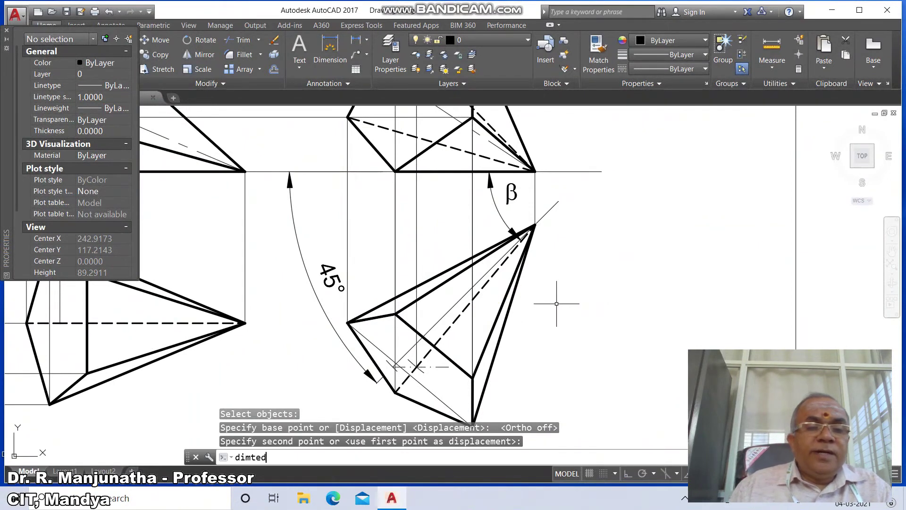
pyautogui.press('Return')
pyautogui.click(330, 276)
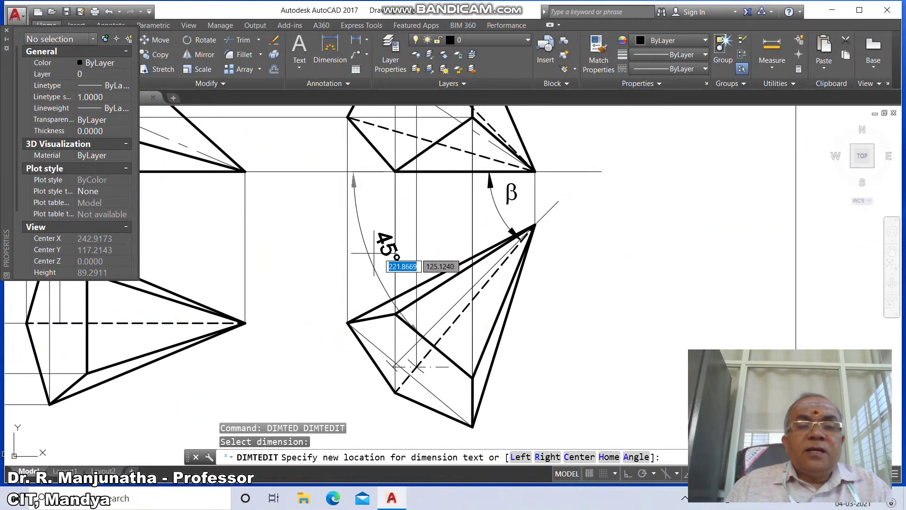
pyautogui.click(456, 226)
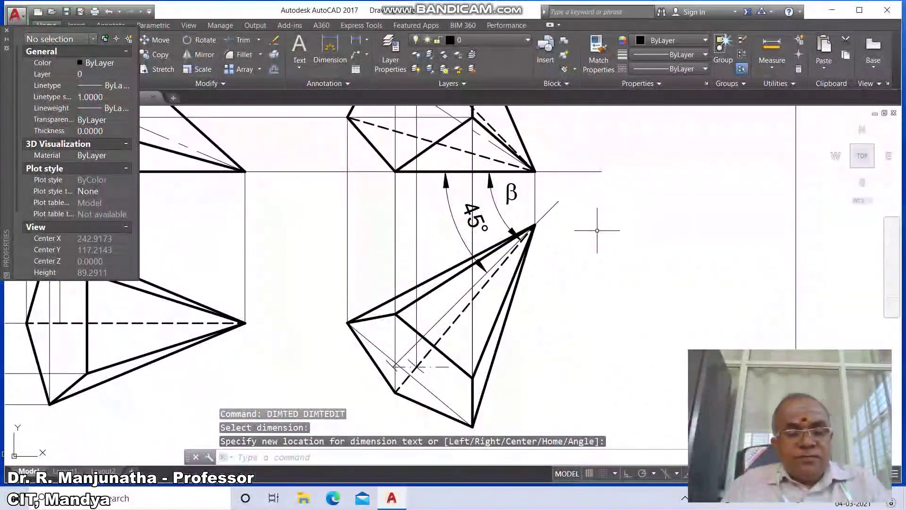
# - Add single-line text labels X and Y at the XY line's ends, with VP above and HP below it near X
pyautogui.write('z')
pyautogui.press('Return')
pyautogui.write('p')
pyautogui.press('Return')
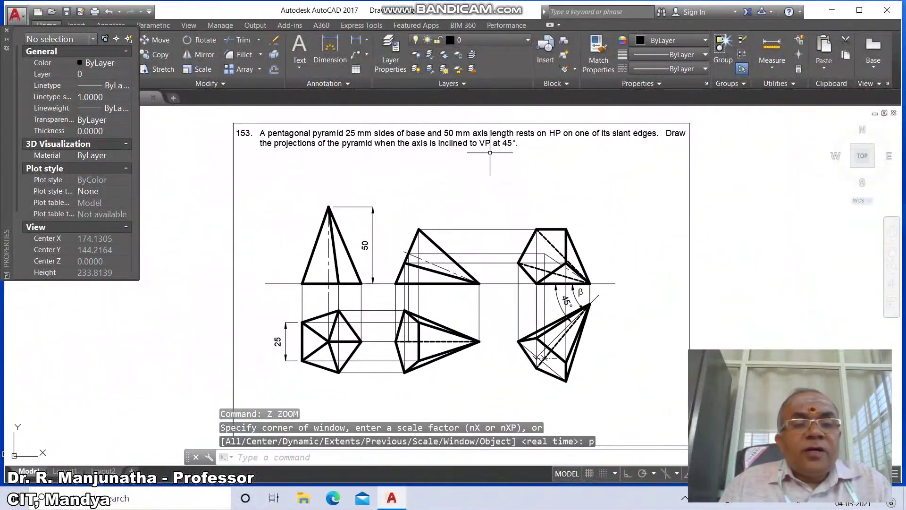
pyautogui.write('dt')
pyautogui.press('Return')
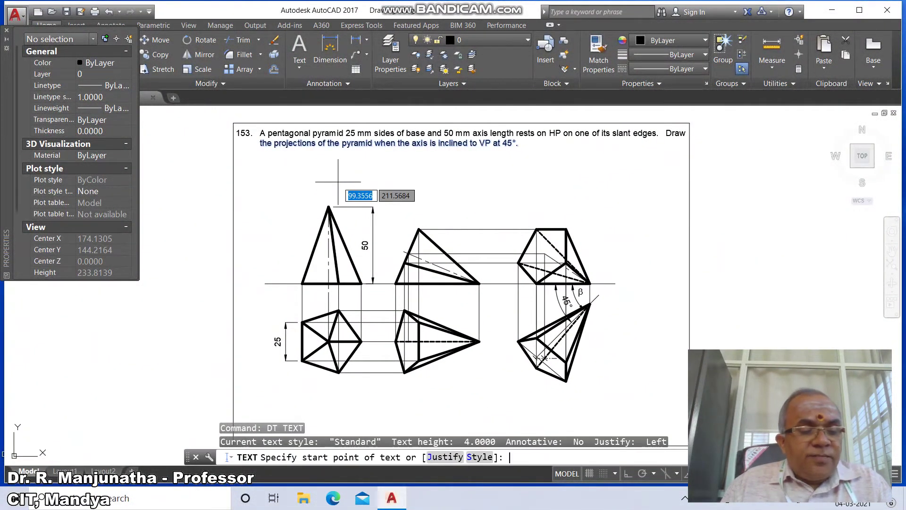
pyautogui.click(256, 286)
pyautogui.press('Return')
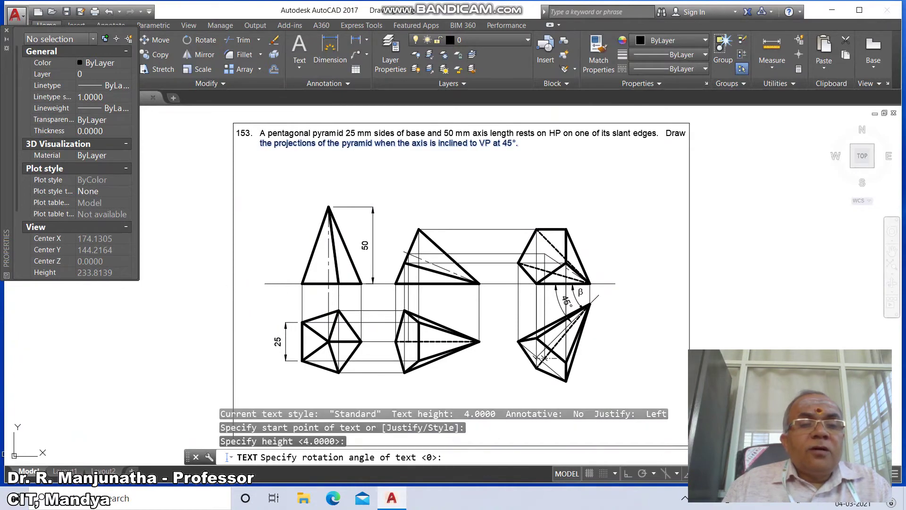
pyautogui.press('Return')
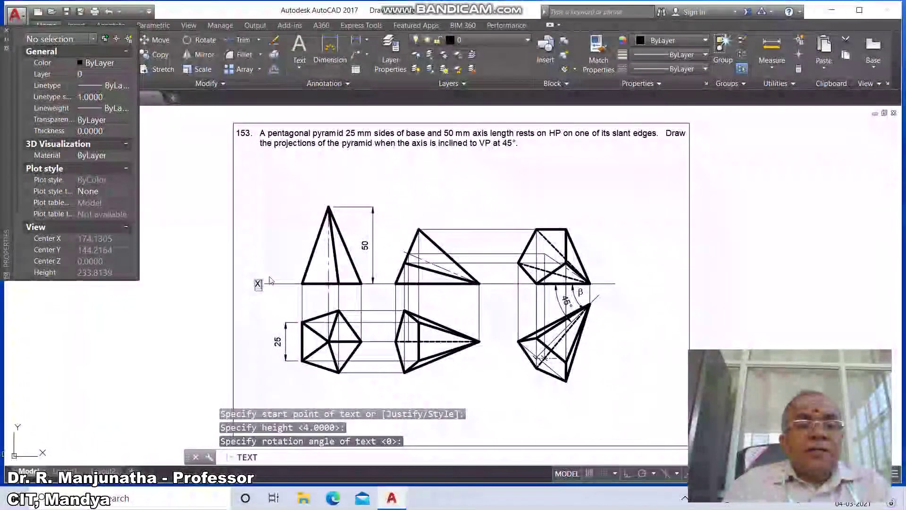
pyautogui.click(268, 278)
pyautogui.write('VP')
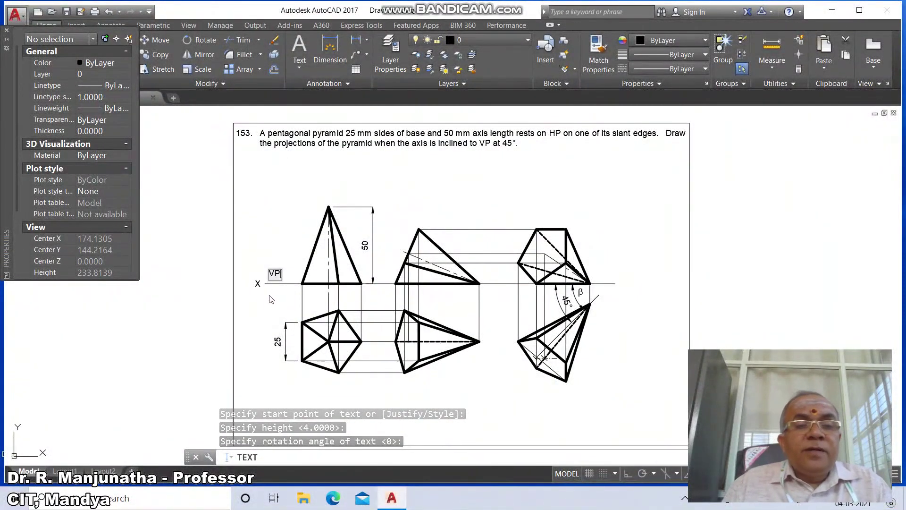
pyautogui.click(273, 293)
pyautogui.write('HP')
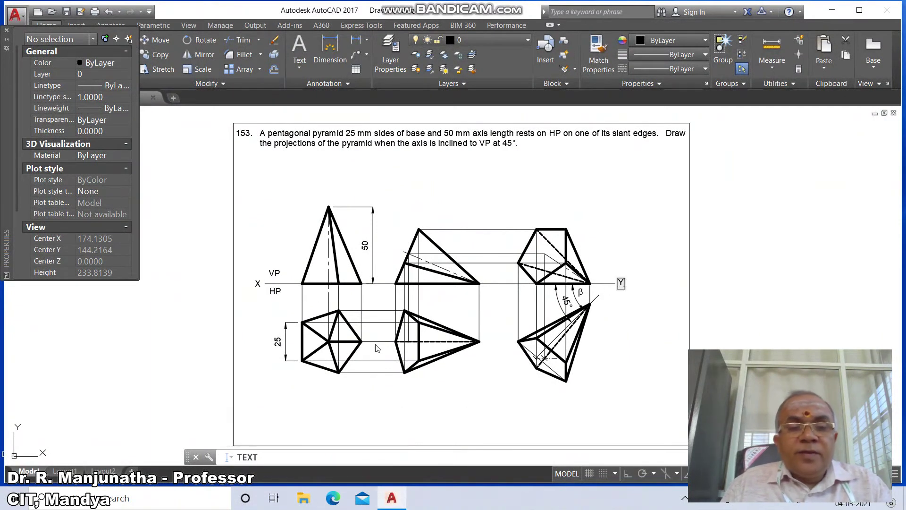
# - Label the first top view's base corners a, b, c, d, e and its centre o and (o1) with single-line text
pyautogui.write('a')
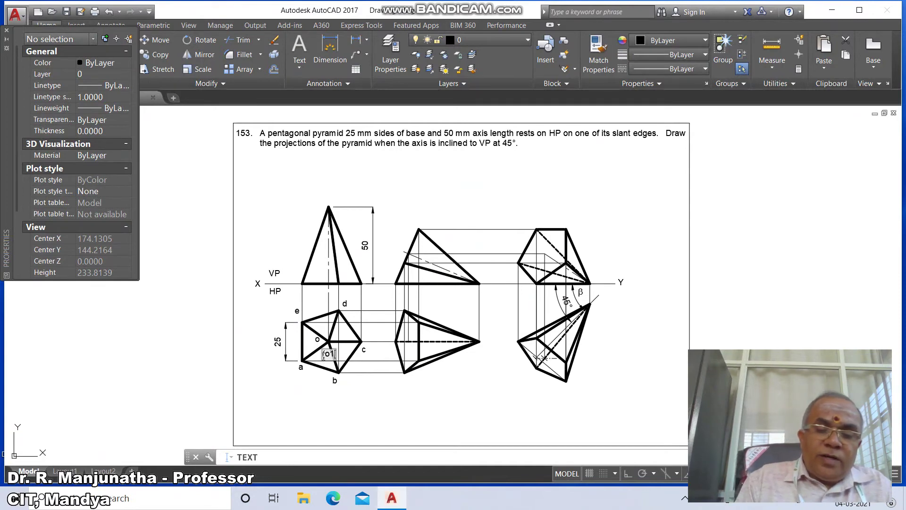
pyautogui.write(')')
pyautogui.press('Return')
pyautogui.press('Return')
# - Label the first front view with single-line text a', b', c', (d'), (e') and (o1') along the base and o' at the apex
pyautogui.press('Return')
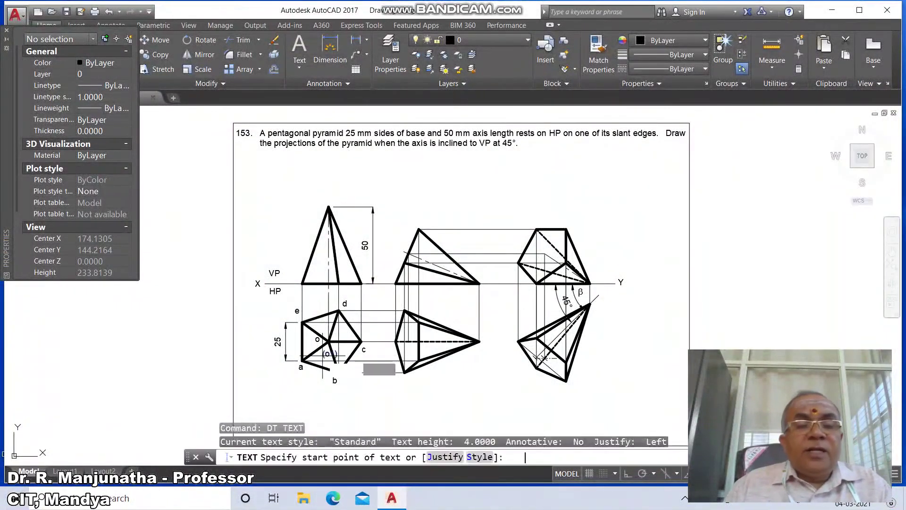
pyautogui.click(284, 294)
pyautogui.press('Return')
pyautogui.press('Return')
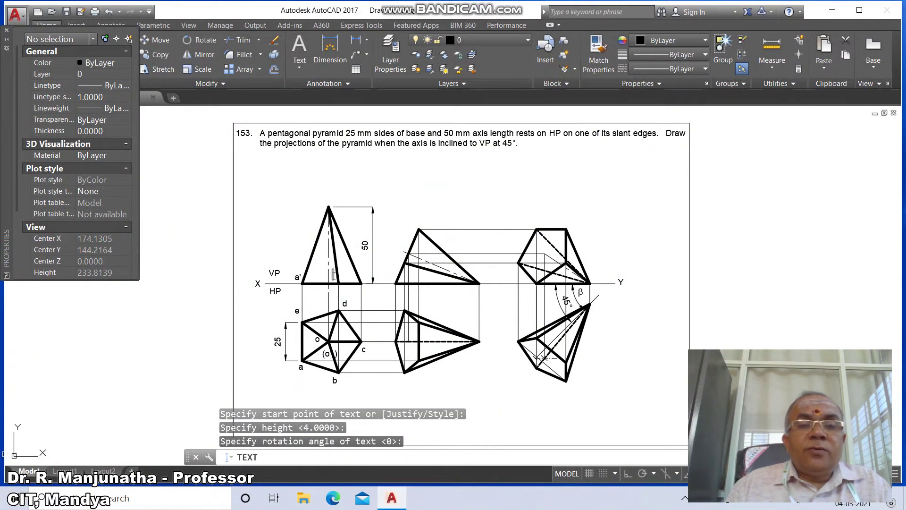
pyautogui.click(371, 275)
pyautogui.write("c'")
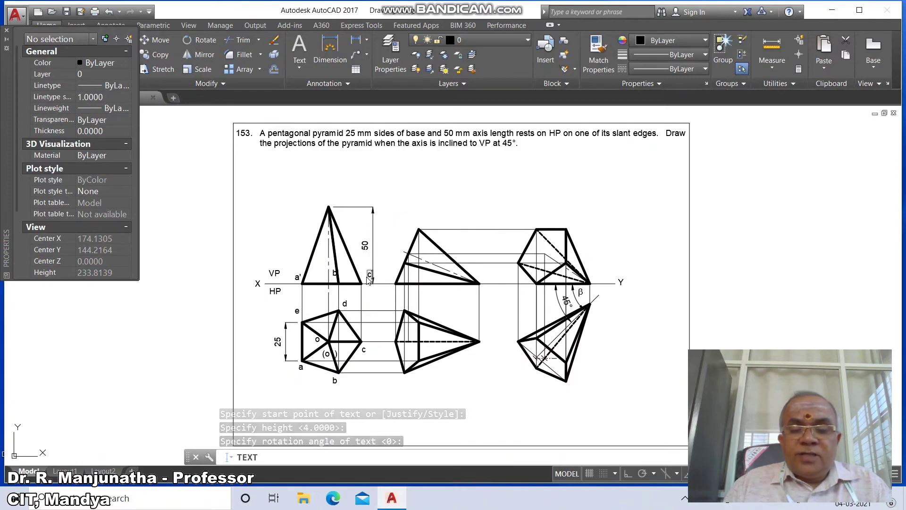
pyautogui.click(346, 273)
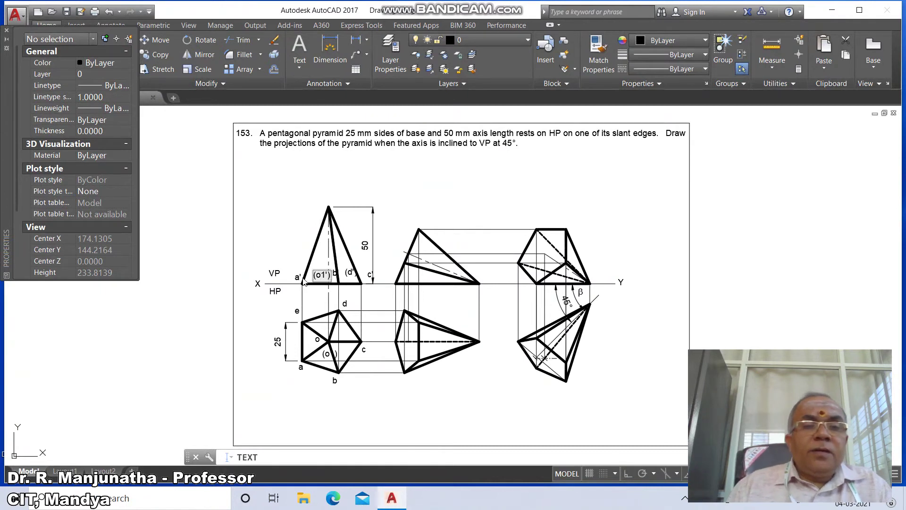
pyautogui.click(291, 268)
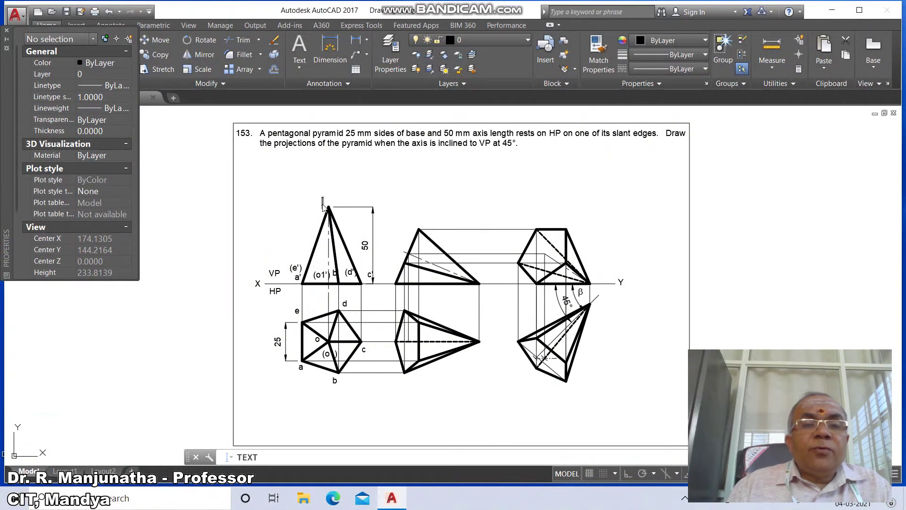
pyautogui.press('Return')
pyautogui.press('Return')
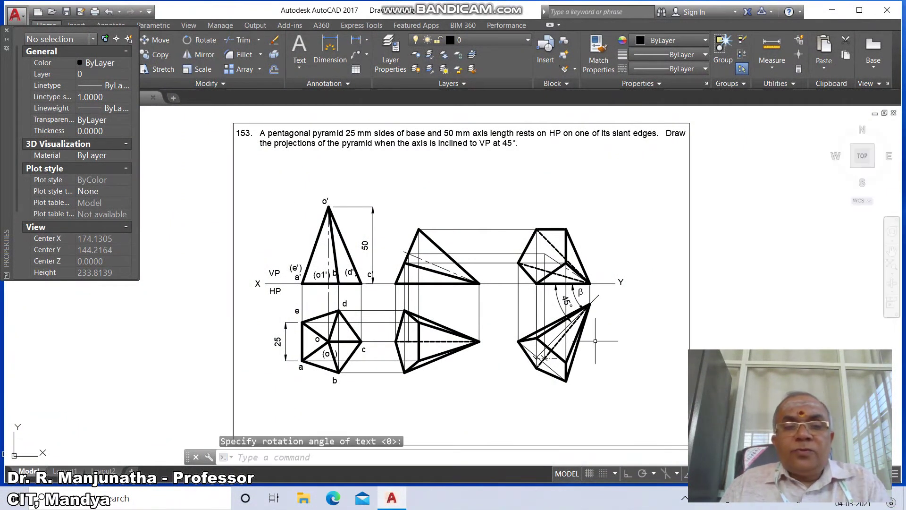
# - Move the X label slightly closer to the end of the XY line
pyautogui.write('z')
pyautogui.press('Return')
pyautogui.write('w')
pyautogui.press('Return')
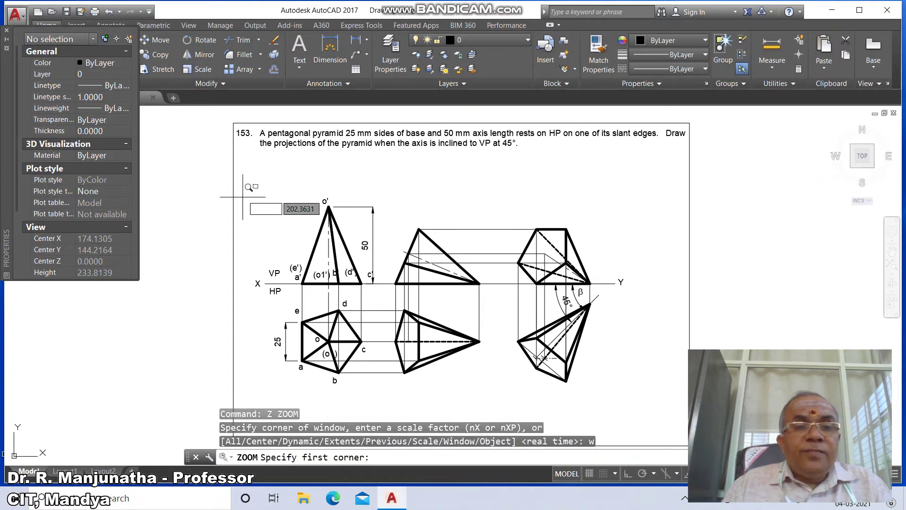
pyautogui.click(233, 187)
pyautogui.click(684, 442)
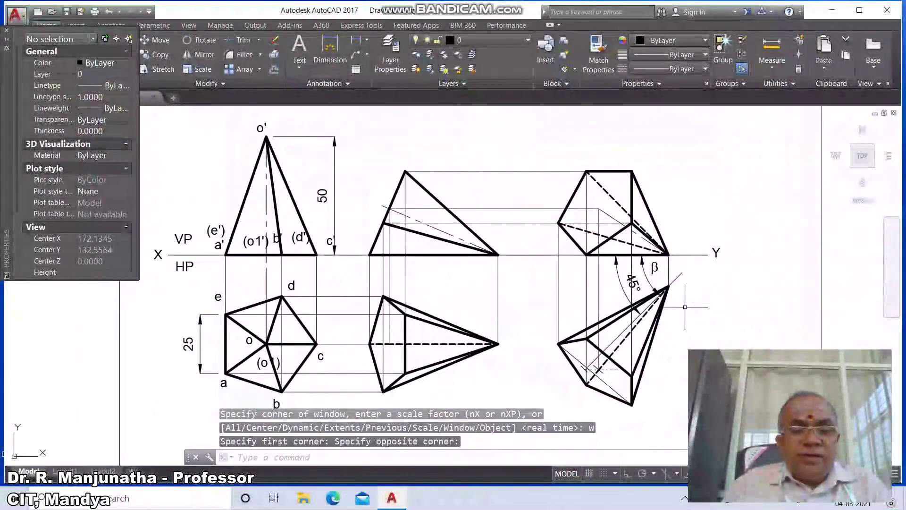
pyautogui.write('m')
pyautogui.press('Return')
pyautogui.click(158, 255)
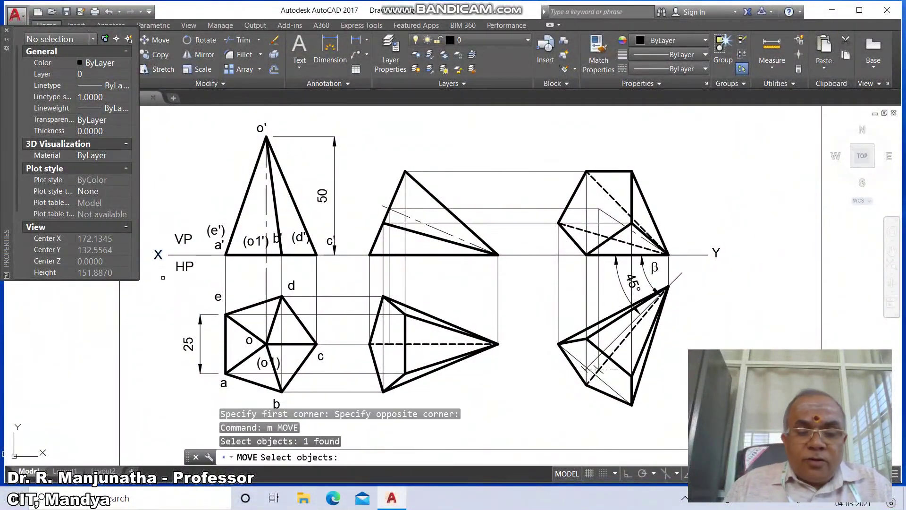
pyautogui.press('Return')
pyautogui.click(179, 303)
pyautogui.click(189, 298)
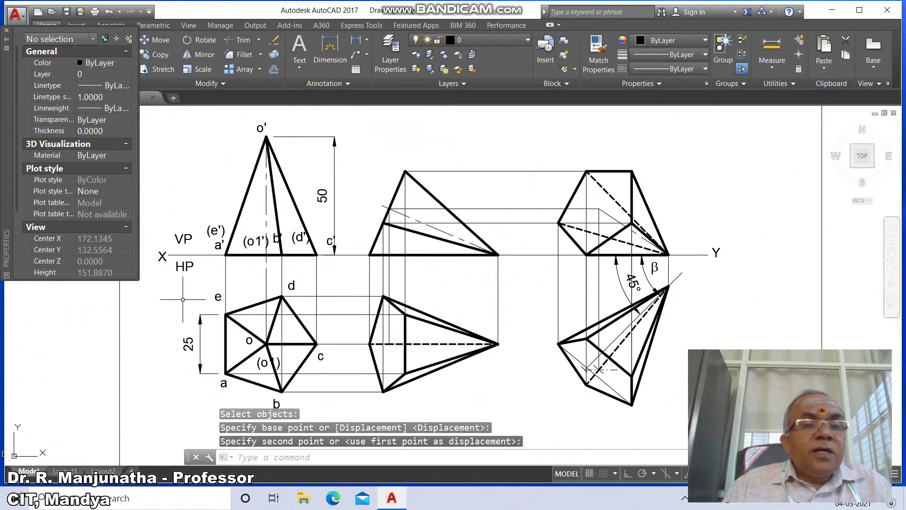
# - Move the VP and HP labels closer to X, just above and just below the XY line
pyautogui.press('Return')
pyautogui.click(186, 240)
pyautogui.press('Return')
pyautogui.click(199, 264)
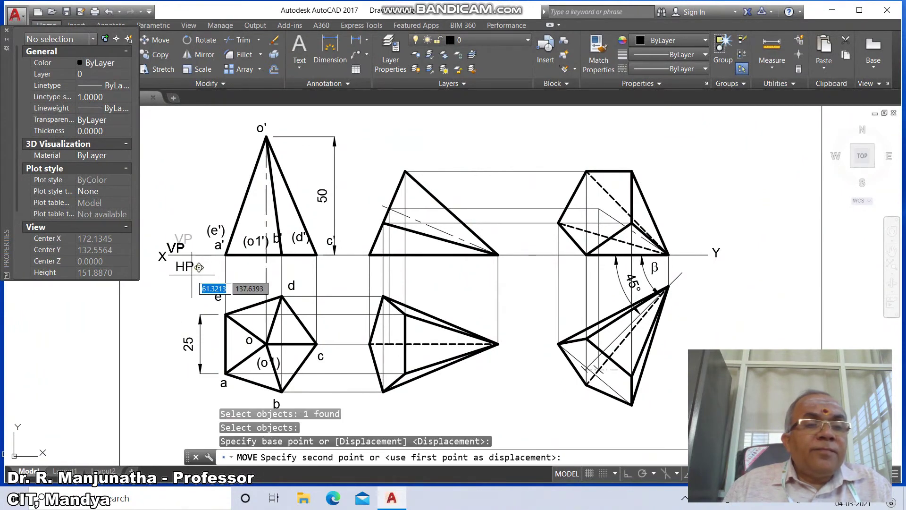
pyautogui.click(194, 270)
pyautogui.press('Return')
pyautogui.click(184, 266)
pyautogui.press('Return')
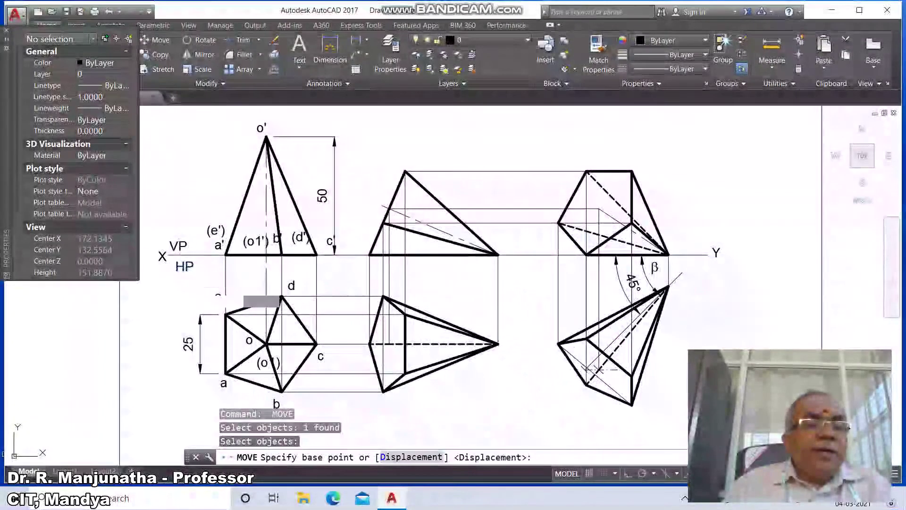
pyautogui.click(210, 302)
pyautogui.click(205, 299)
# - Move labels a and e in the first top view close beside the left base edge's corners, between it and the 25 dimension
pyautogui.press('Return')
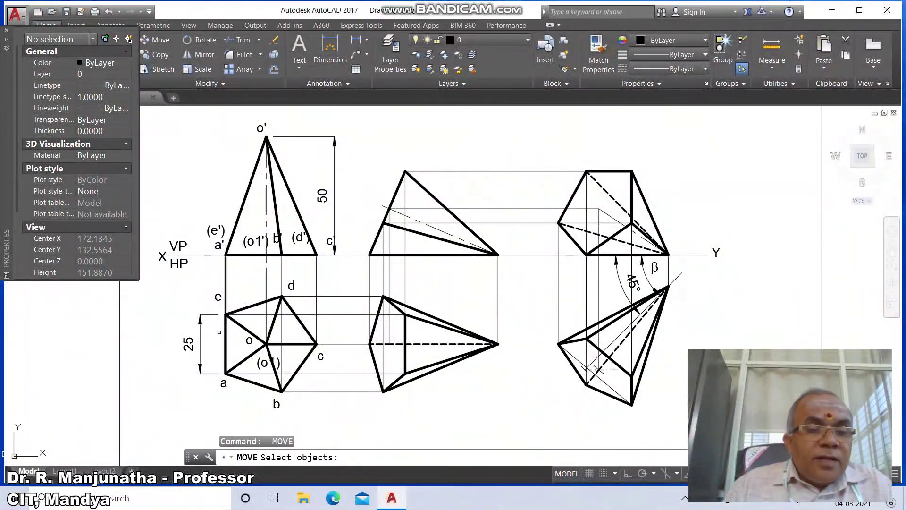
pyautogui.click(218, 385)
pyautogui.press('Return')
pyautogui.click(255, 361)
pyautogui.click(246, 340)
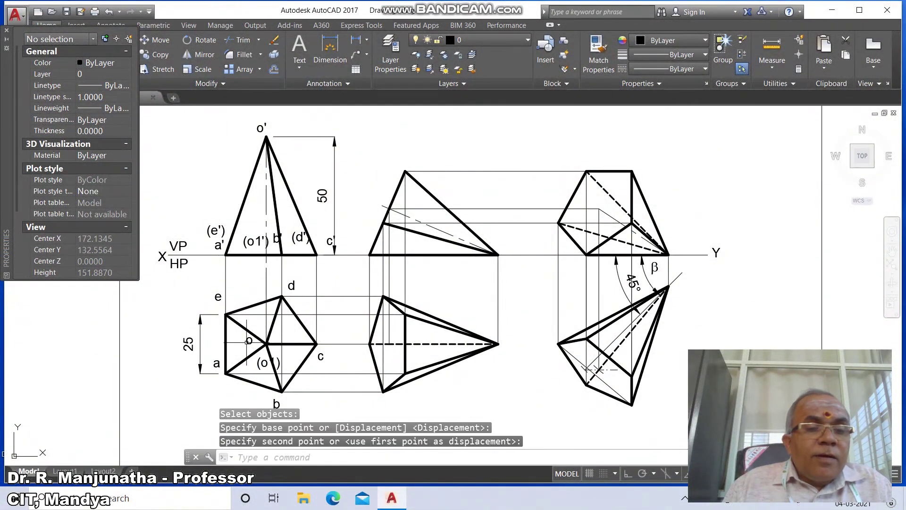
pyautogui.press('Return')
pyautogui.click(218, 297)
pyautogui.press('Return')
pyautogui.click(248, 327)
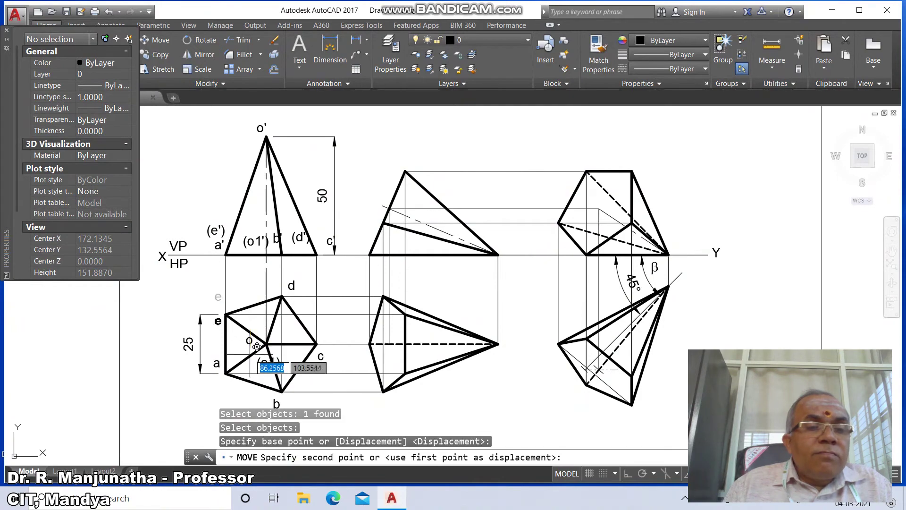
pyautogui.click(246, 352)
# - Nudge label o closer to the first top view's centre and move (o1) directly to its left inside the triangle
pyautogui.press('Return')
pyautogui.click(249, 340)
pyautogui.press('Return')
pyautogui.click(256, 358)
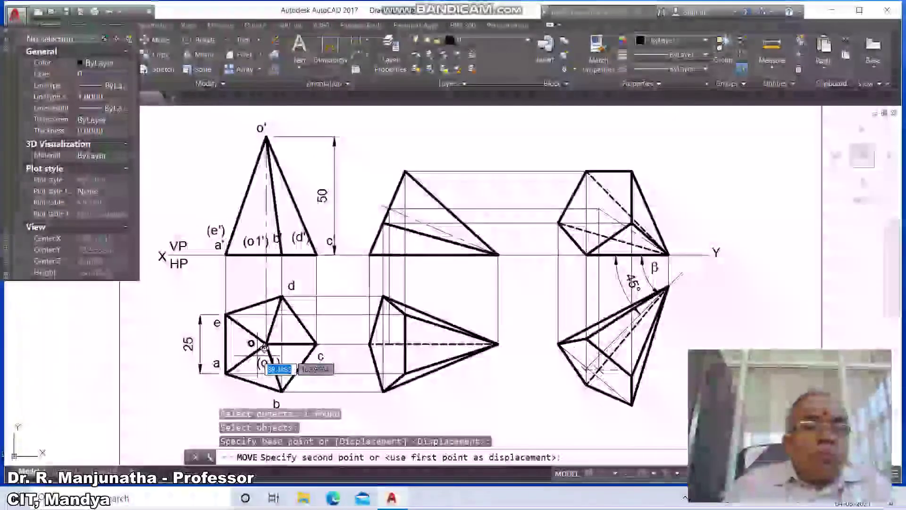
pyautogui.click(260, 363)
pyautogui.press('Return')
pyautogui.click(268, 363)
pyautogui.press('Return')
pyautogui.click(262, 363)
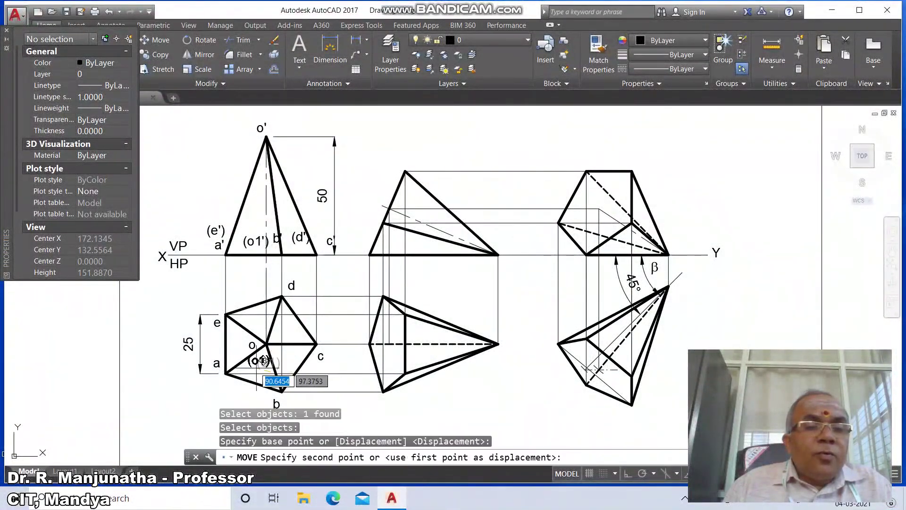
pyautogui.click(243, 346)
# - Move label b directly under its corner and label c up beside its corner in the first top view
pyautogui.press('Return')
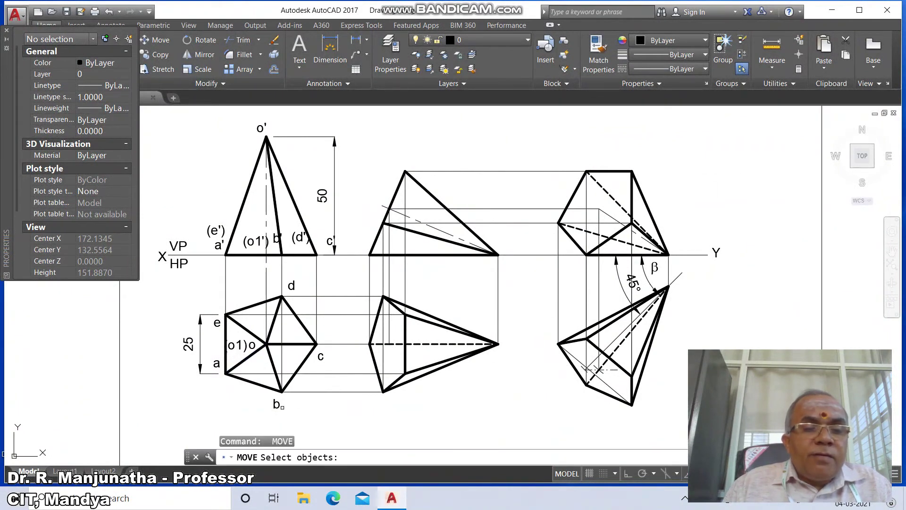
pyautogui.click(279, 407)
pyautogui.press('Return')
pyautogui.click(280, 405)
pyautogui.click(286, 402)
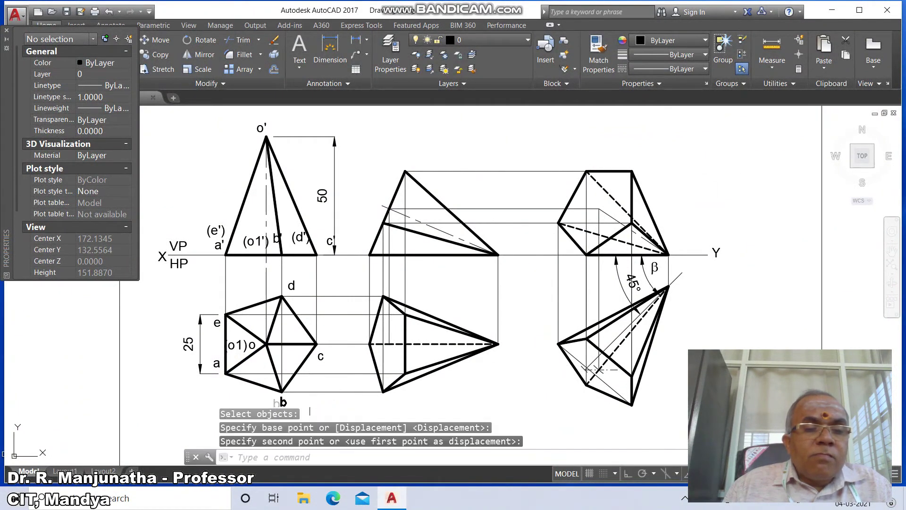
pyautogui.press('Return')
pyautogui.click(324, 356)
pyautogui.press('Return')
pyautogui.click(338, 365)
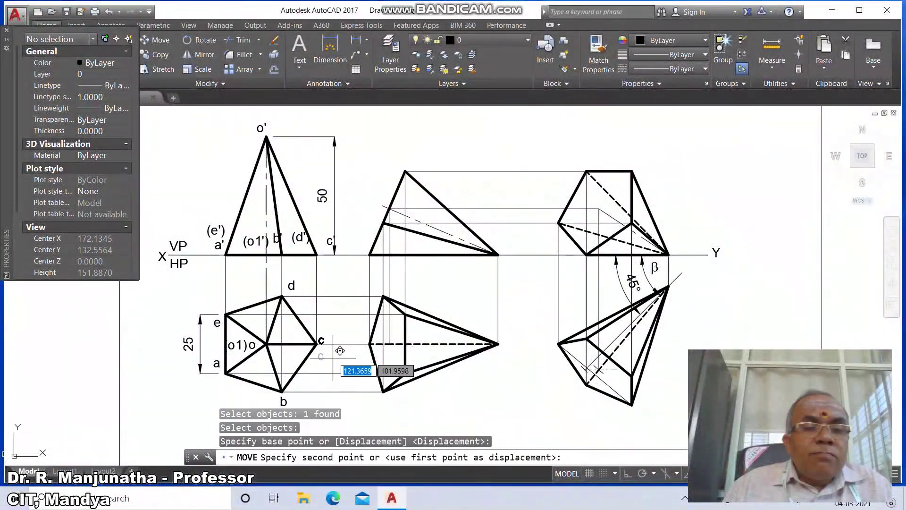
pyautogui.click(343, 346)
# - Move label d to the upper left of its corner in the first top view
pyautogui.press('Return')
pyautogui.click(292, 286)
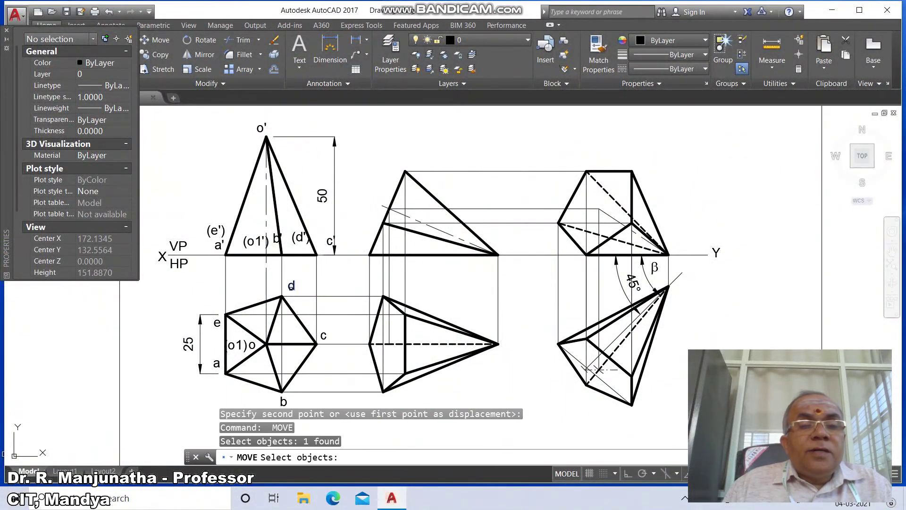
pyautogui.press('Return')
pyautogui.click(320, 302)
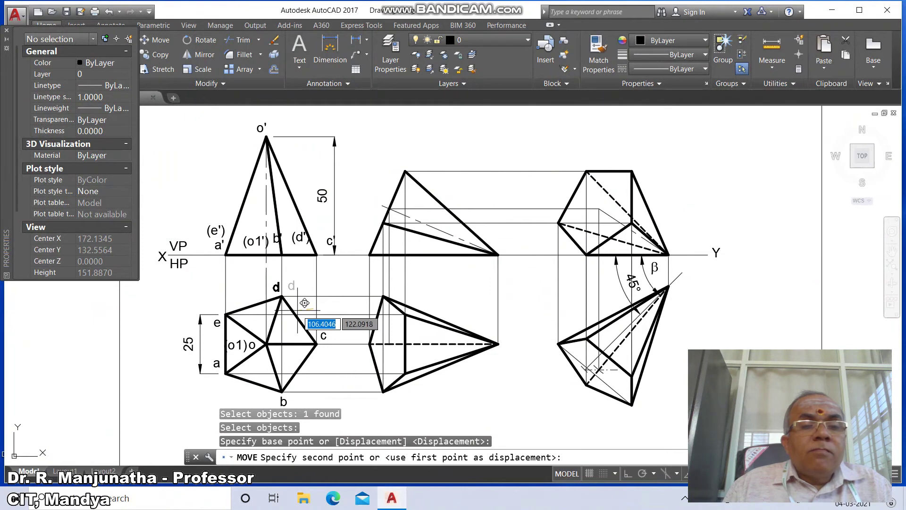
pyautogui.click(303, 302)
# - Move label a' below the XY line at the first front view's left corner and (e') just above the line there
pyautogui.press('Return')
pyautogui.click(213, 239)
pyautogui.press('Return')
pyautogui.click(228, 261)
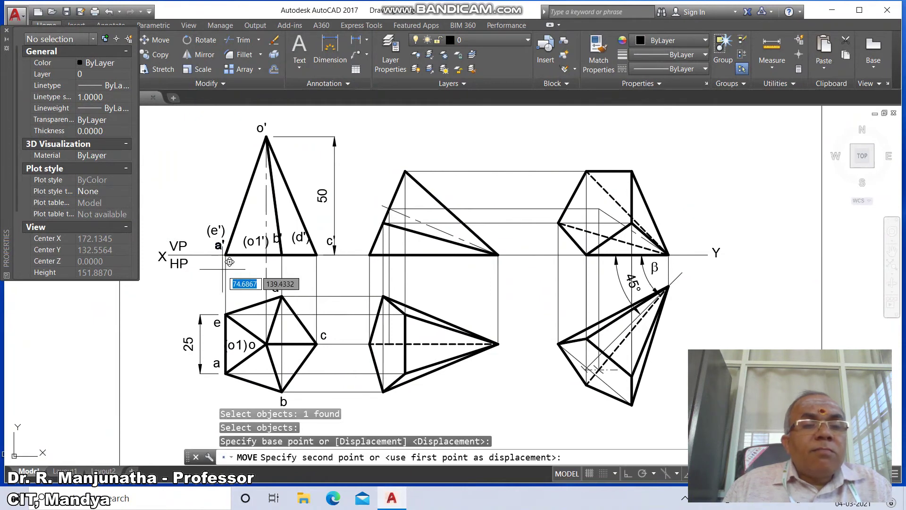
pyautogui.click(226, 282)
pyautogui.press('Return')
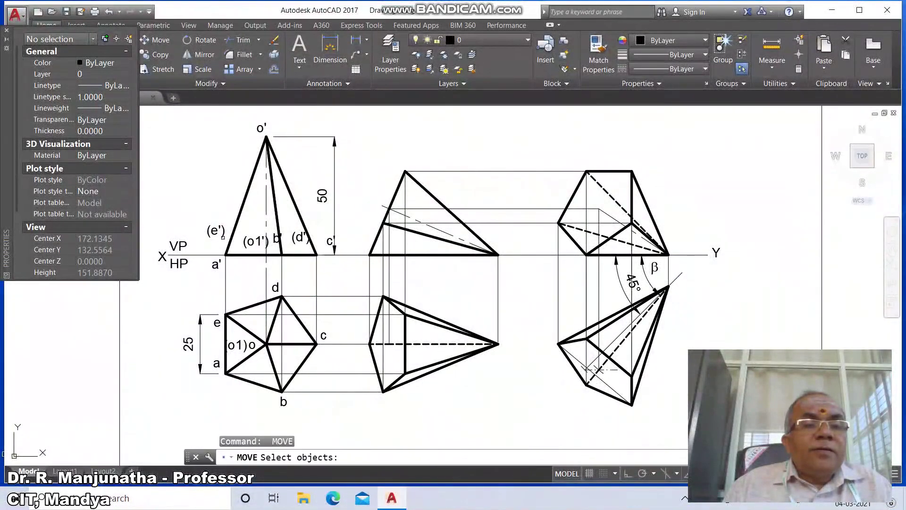
pyautogui.click(215, 230)
pyautogui.press('Return')
pyautogui.click(235, 248)
pyautogui.click(233, 261)
# - Move (o1') clear of the axis inside the first front view and b' below the XY line under its corner
pyautogui.press('Return')
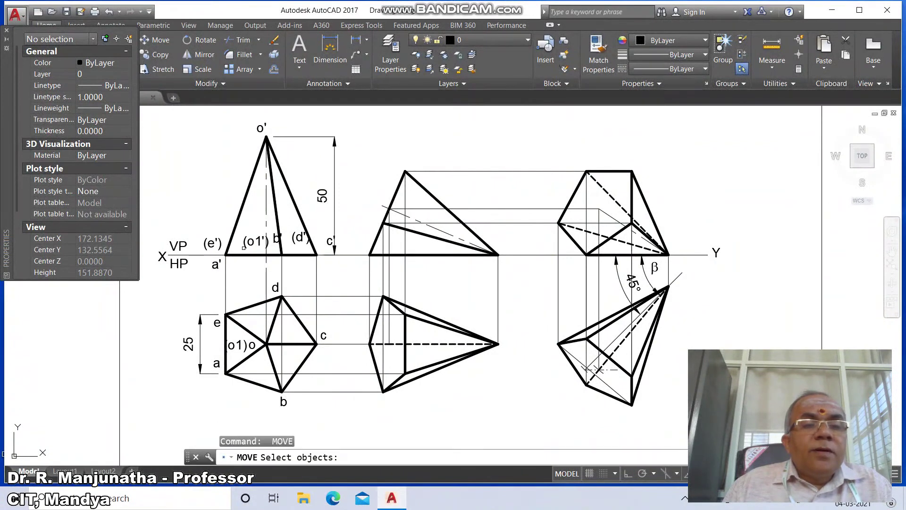
pyautogui.click(255, 242)
pyautogui.press('Return')
pyautogui.click(253, 250)
pyautogui.click(250, 255)
pyautogui.press('Return')
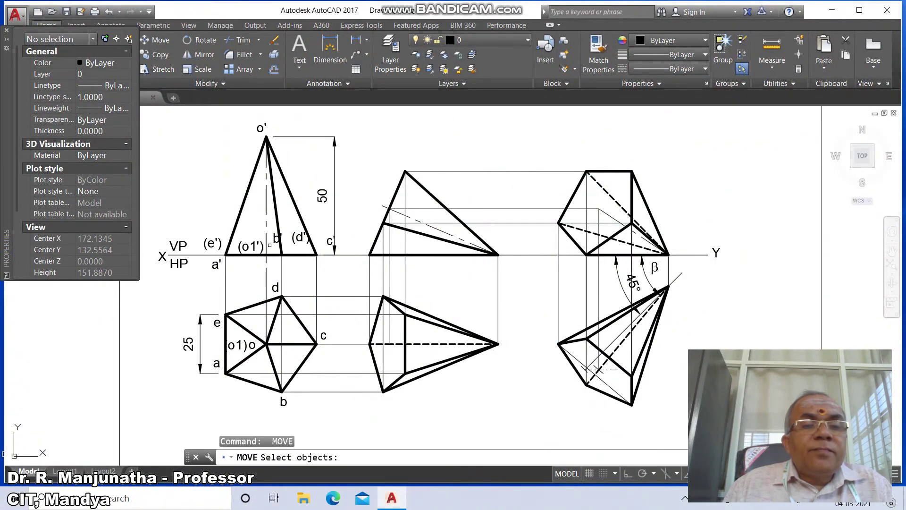
pyautogui.click(274, 240)
pyautogui.press('Return')
pyautogui.click(279, 246)
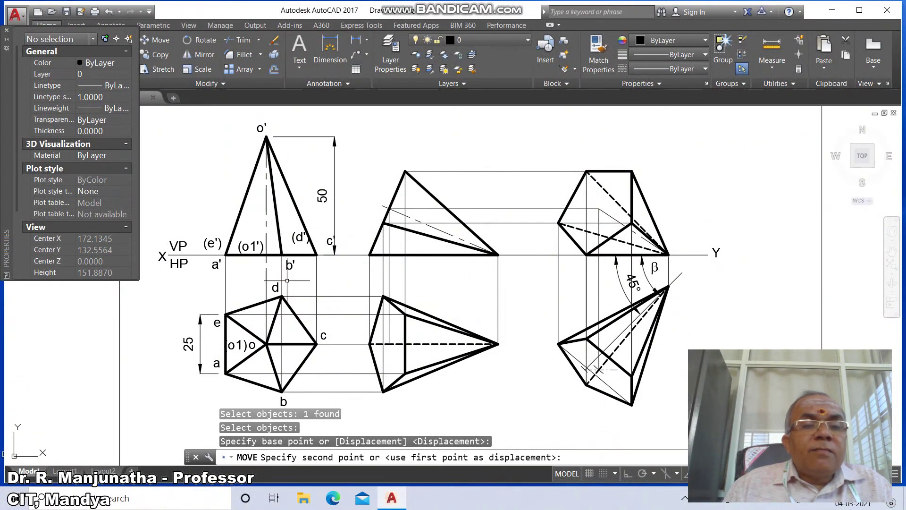
pyautogui.click(287, 280)
# - Move (d') between the slant edges in the first front view and c' close beside the right base corner
pyautogui.press('Return')
pyautogui.click(300, 236)
pyautogui.press('Return')
pyautogui.click(311, 248)
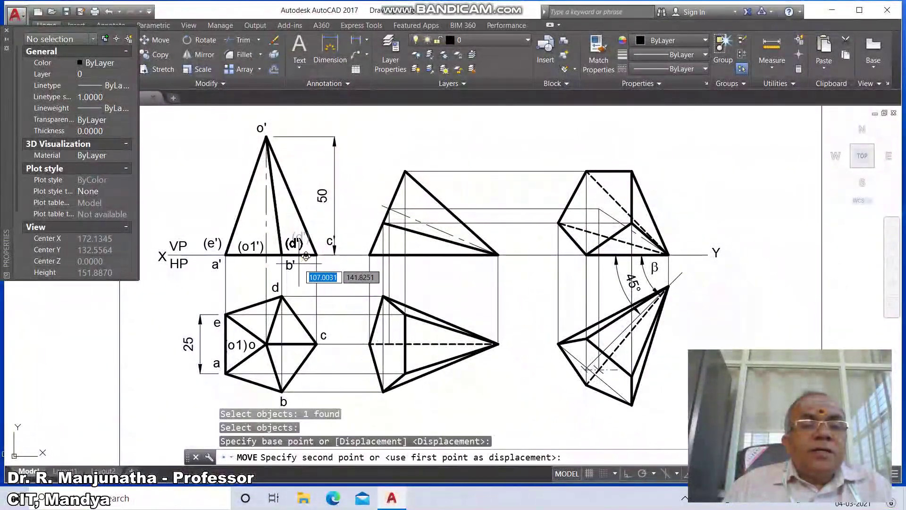
pyautogui.click(305, 255)
pyautogui.press('Return')
pyautogui.click(330, 241)
pyautogui.press('Return')
pyautogui.click(338, 258)
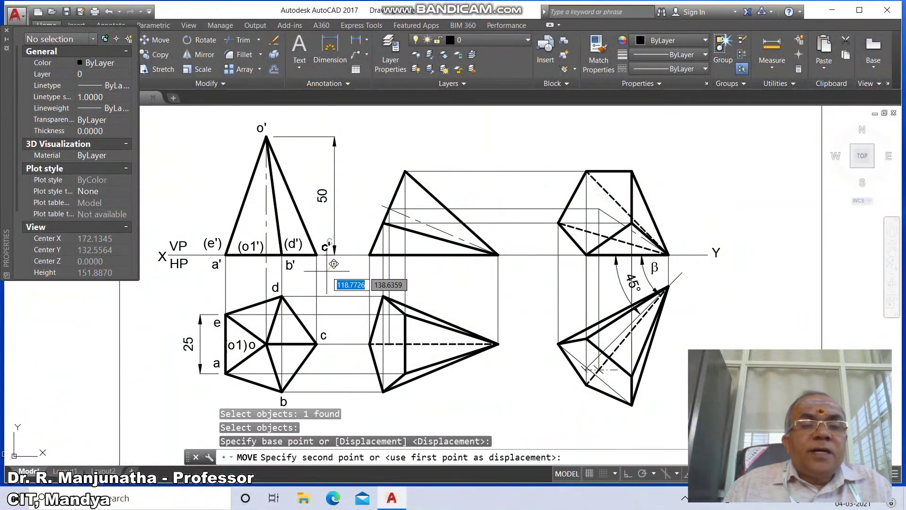
pyautogui.click(332, 264)
# - Move label o' so it sits centred directly above the first front view's apex
pyautogui.press('Return')
pyautogui.click(266, 126)
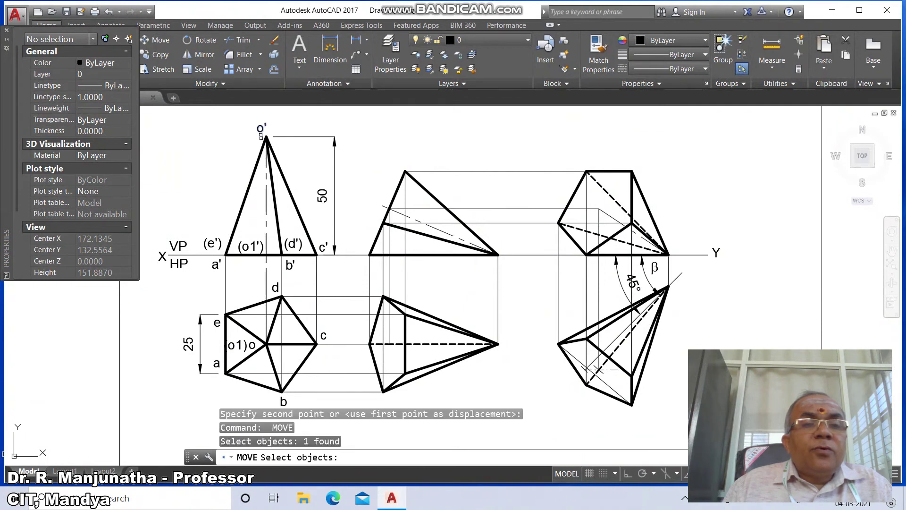
pyautogui.press('Return')
pyautogui.click(282, 155)
pyautogui.click(287, 155)
# - Copy the o' label from the first front view to the apex of the second front view on the XY line
pyautogui.write('cp')
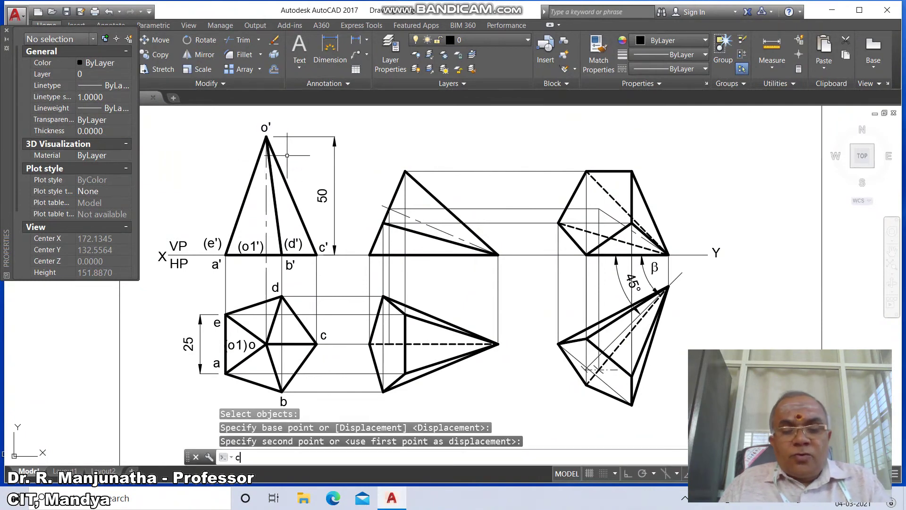
pyautogui.press('Return')
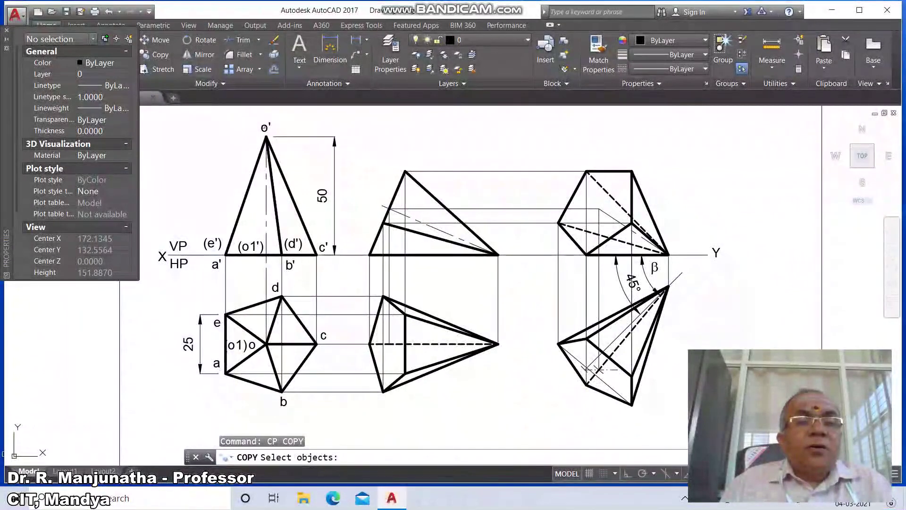
pyautogui.click(265, 127)
pyautogui.press('Return')
pyautogui.click(264, 131)
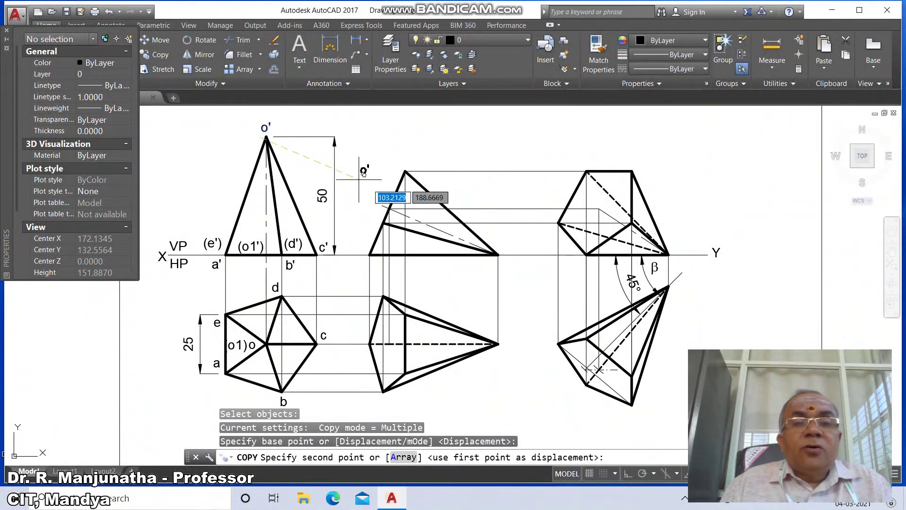
pyautogui.click(503, 246)
pyautogui.press('Return')
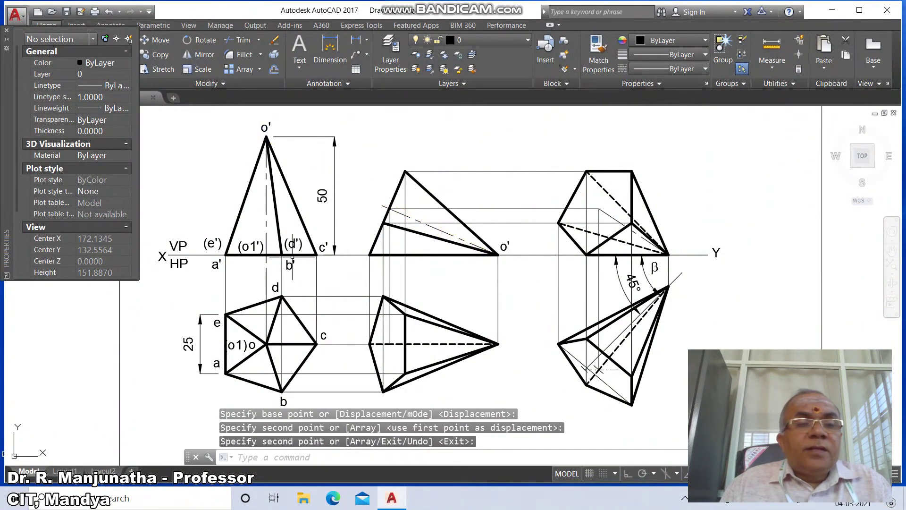
# - Copy the c' label to the second front view's left corner, just above the XY line
pyautogui.press('Return')
pyautogui.click(322, 247)
pyautogui.press('Return')
pyautogui.click(322, 248)
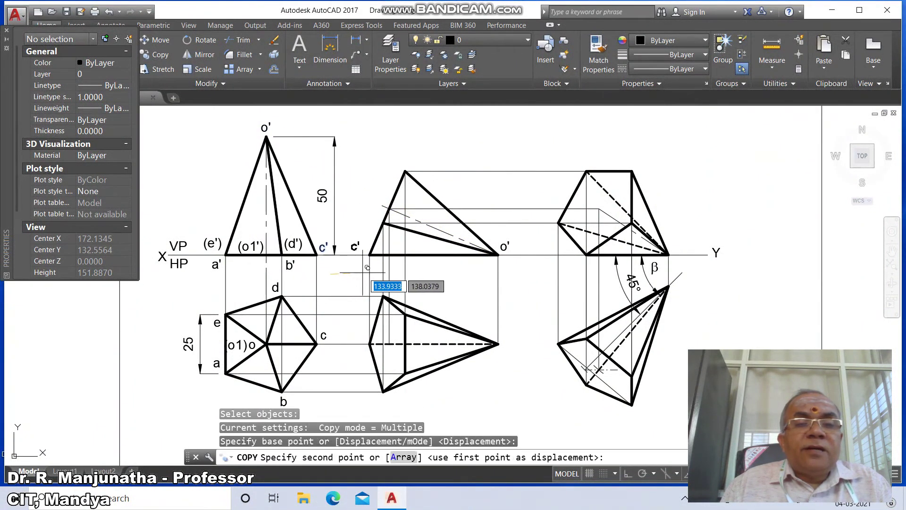
pyautogui.click(369, 274)
pyautogui.press('Return')
# - Copy the b' label to the left of the second front view's middle base corner
pyautogui.press('Return')
pyautogui.click(279, 258)
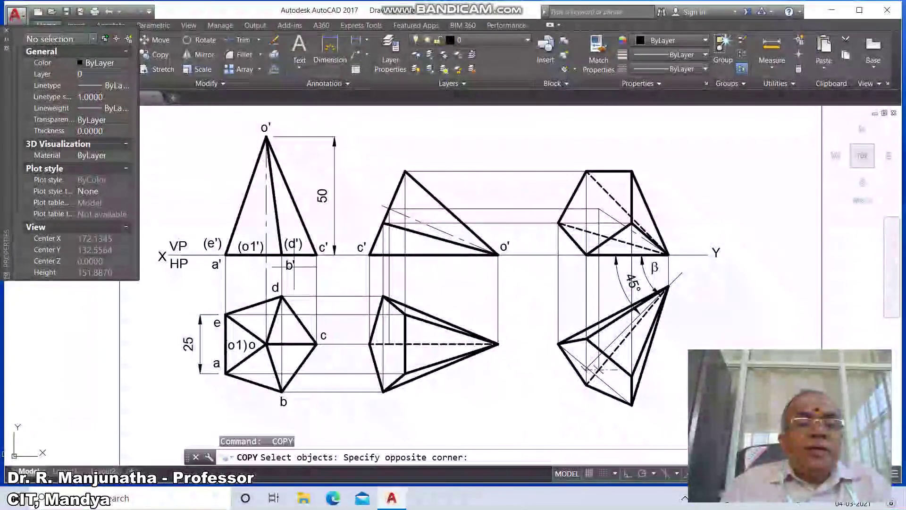
pyautogui.click(305, 283)
pyautogui.press('Return')
pyautogui.click(305, 284)
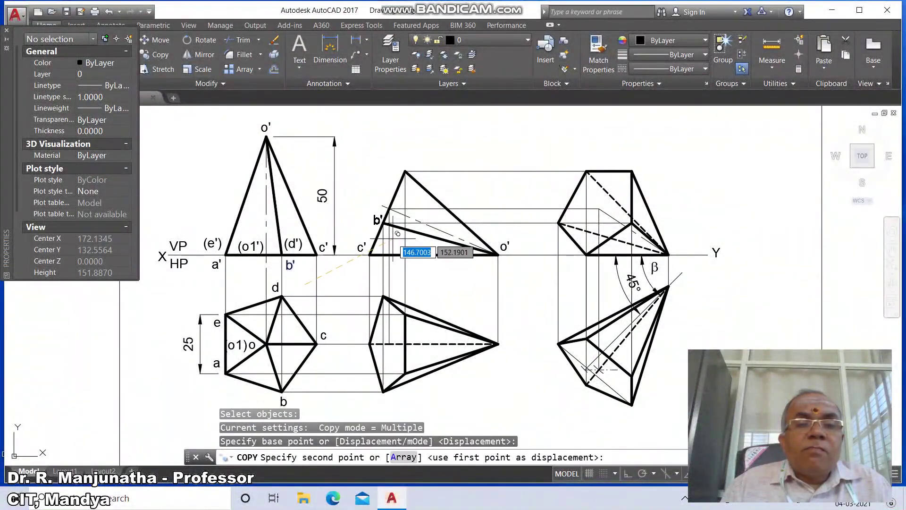
pyautogui.click(392, 238)
pyautogui.press('Return')
# - Copy the (d') label to the second front view, immediately left of its b' label
pyautogui.press('Return')
pyautogui.click(282, 231)
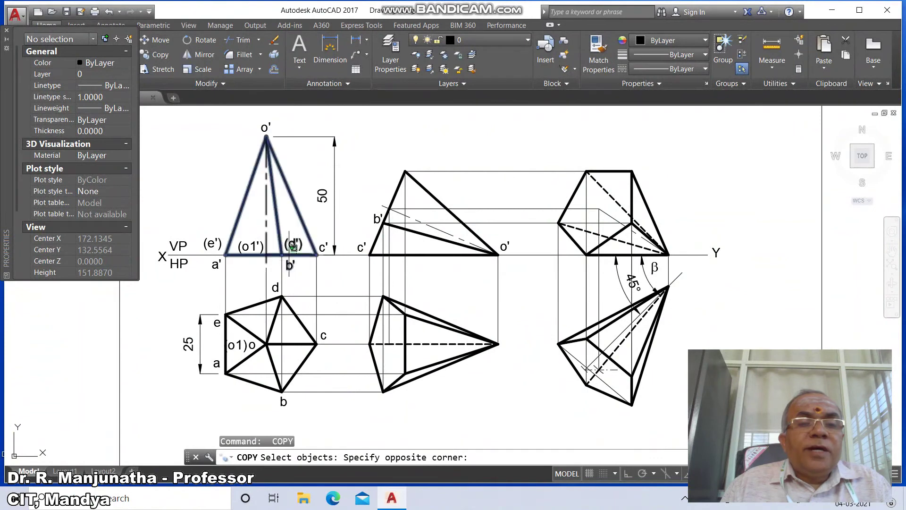
pyautogui.click(313, 257)
pyautogui.press('Return')
pyautogui.click(307, 259)
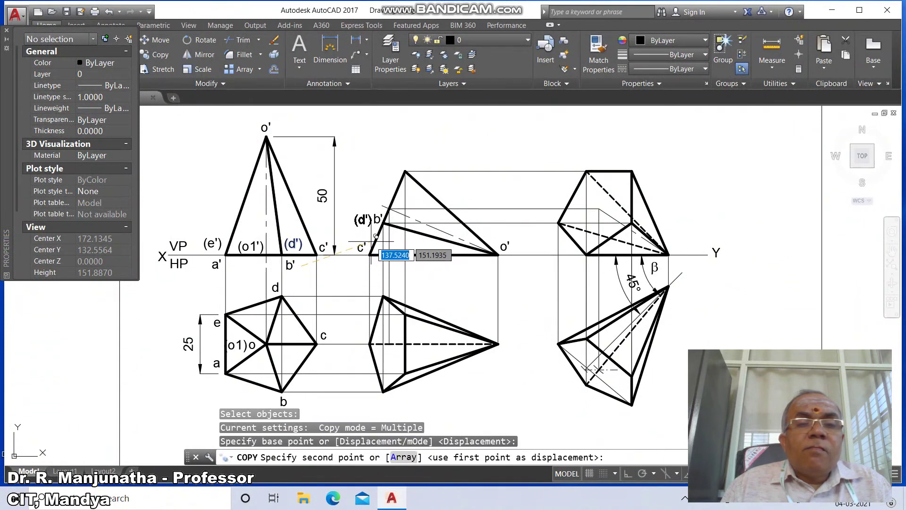
pyautogui.click(375, 233)
pyautogui.press('Return')
# - Copy the (o1') label to the second front view, just above the (d') label at the base end of the axis
pyautogui.press('Return')
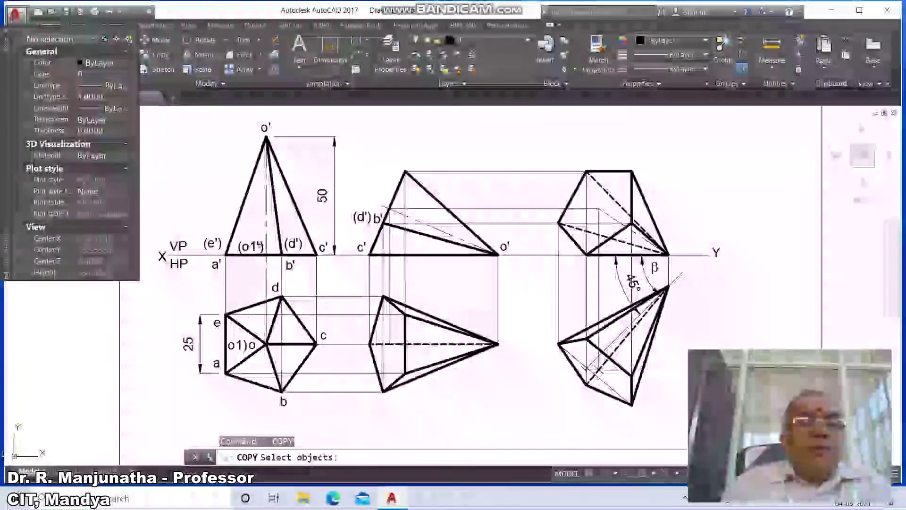
pyautogui.click(249, 259)
pyautogui.press('Return')
pyautogui.click(244, 277)
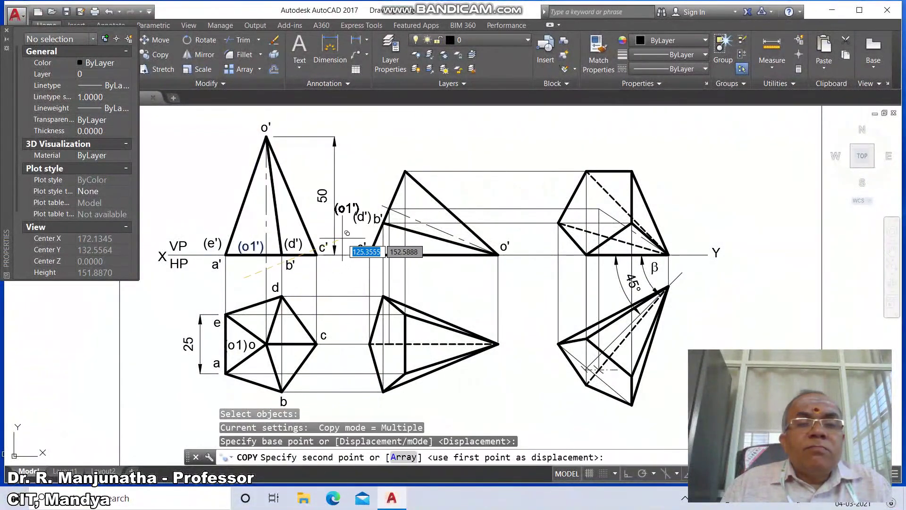
pyautogui.click(372, 225)
pyautogui.press('Return')
# - Copy the a' label from the first front view to the topmost corner of the second front view
pyautogui.press('Return')
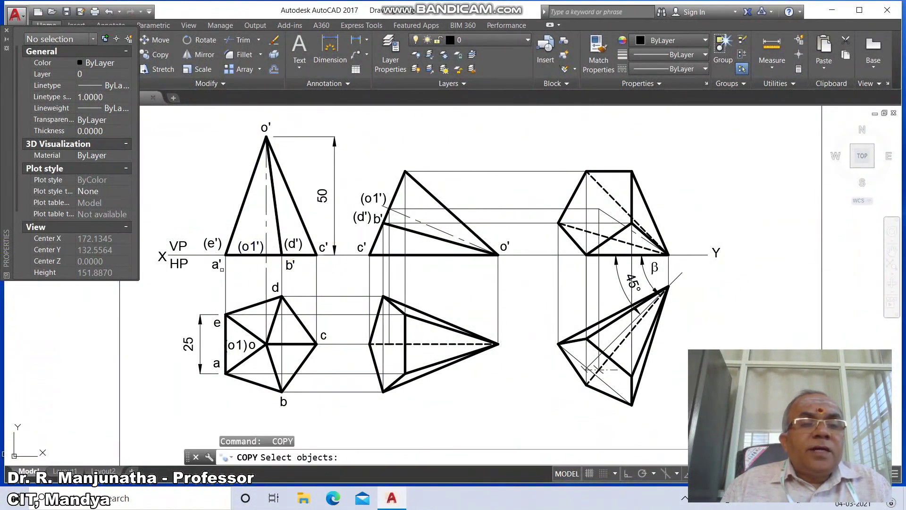
pyautogui.click(218, 268)
pyautogui.press('Return')
pyautogui.click(219, 277)
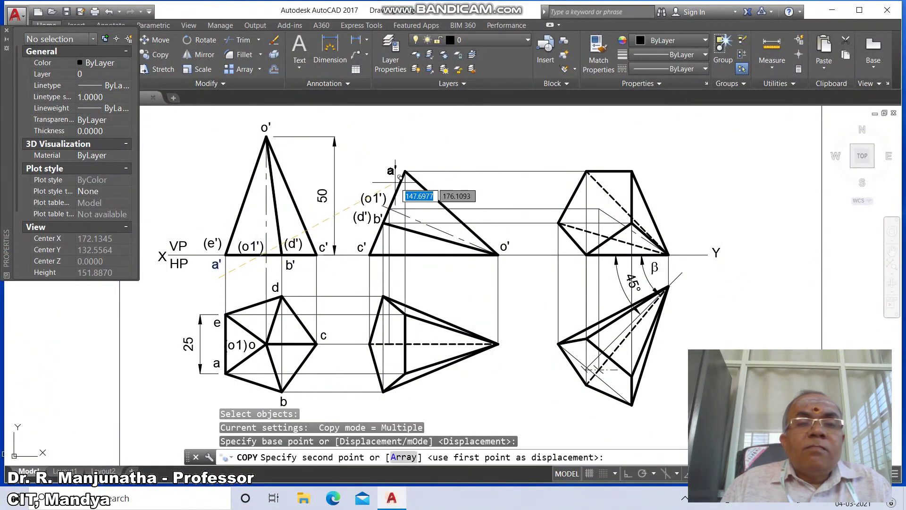
pyautogui.click(403, 175)
pyautogui.press('Return')
# - Copy the (e') label to the second front view, immediately left of its a' label
pyautogui.press('Return')
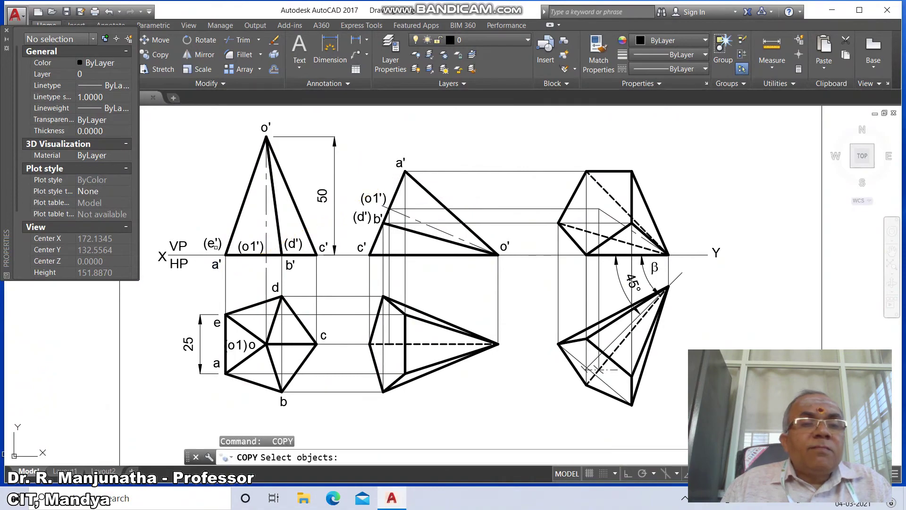
pyautogui.click(216, 245)
pyautogui.press('Return')
pyautogui.click(220, 265)
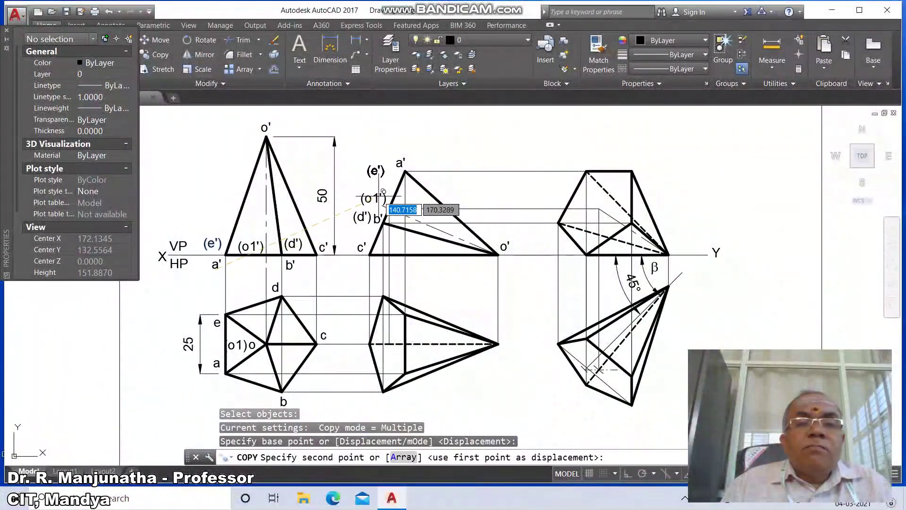
pyautogui.click(392, 185)
pyautogui.press('Return')
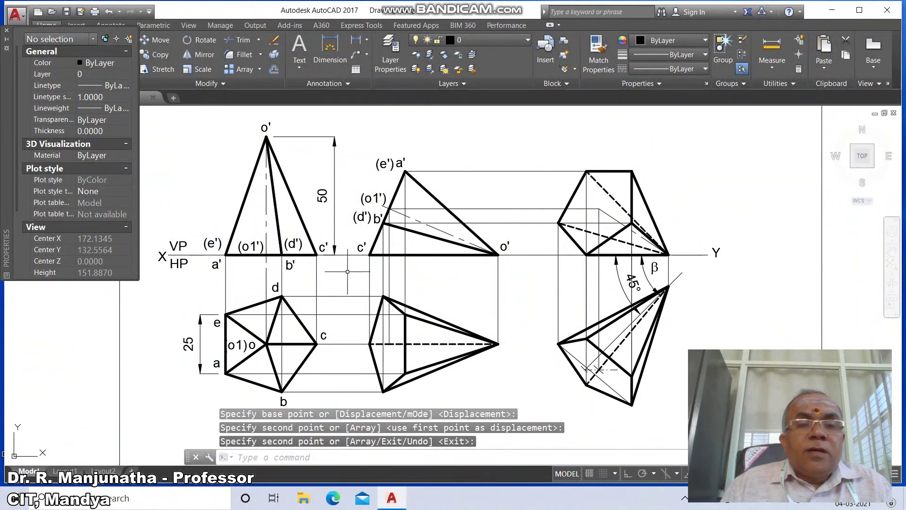
# - Copy the c label from the first top view to the leftmost corner of the second top view
pyautogui.press('Return')
pyautogui.click(323, 335)
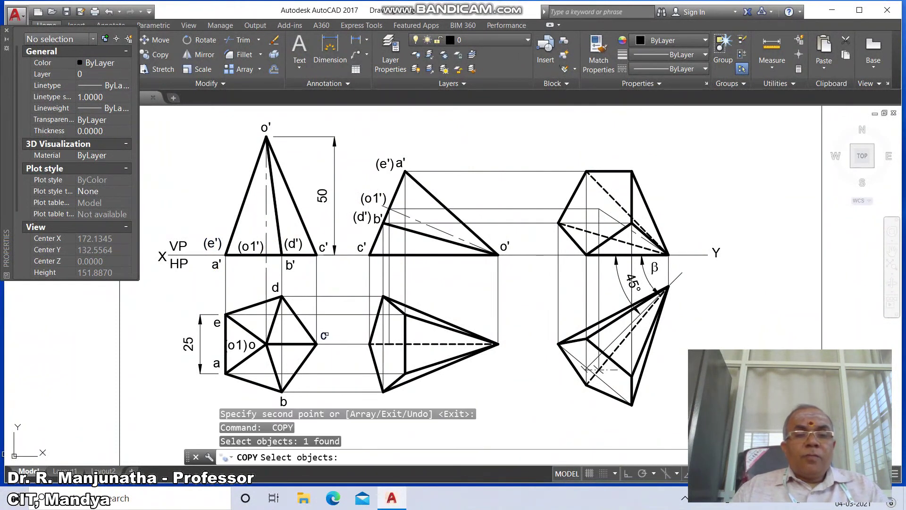
pyautogui.press('Return')
pyautogui.click(335, 341)
pyautogui.click(377, 342)
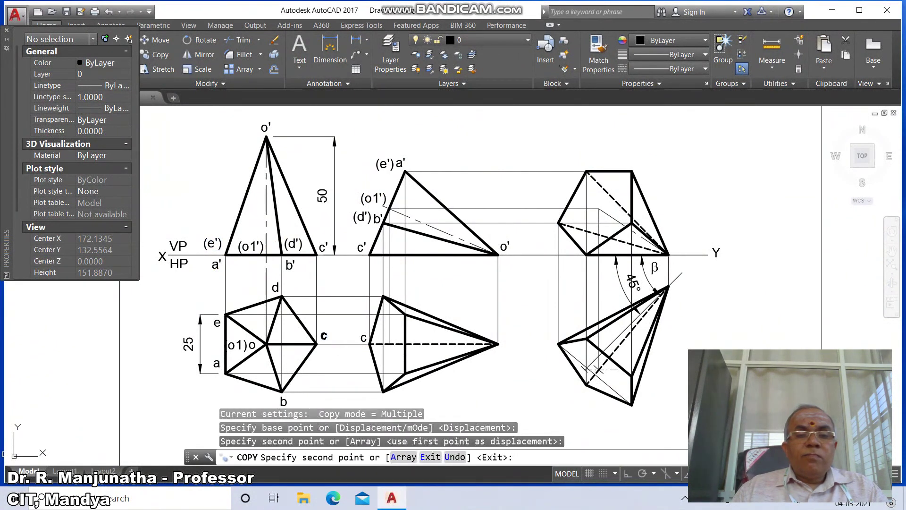
pyautogui.press('Return')
# - Copy the o label from the first top view to the right of the second top view's apex
pyautogui.press('Return')
pyautogui.click(252, 346)
pyautogui.press('Return')
pyautogui.click(257, 354)
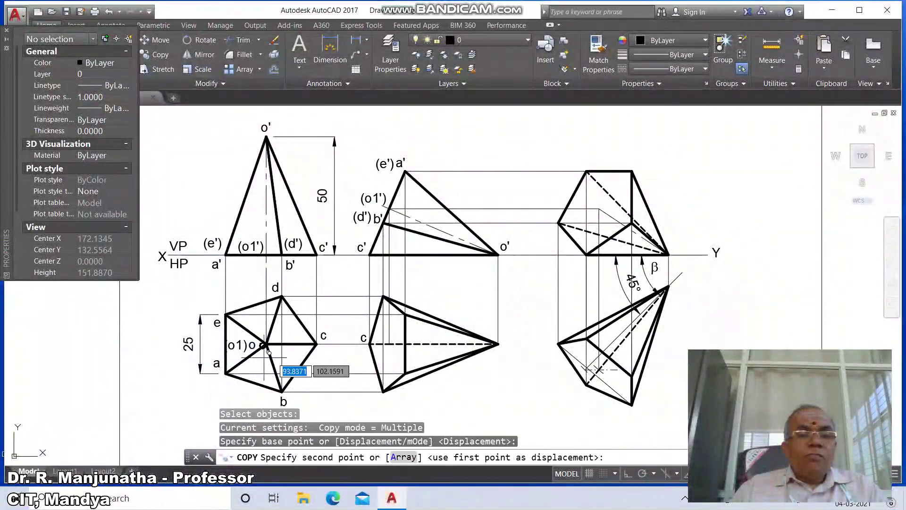
pyautogui.click(508, 356)
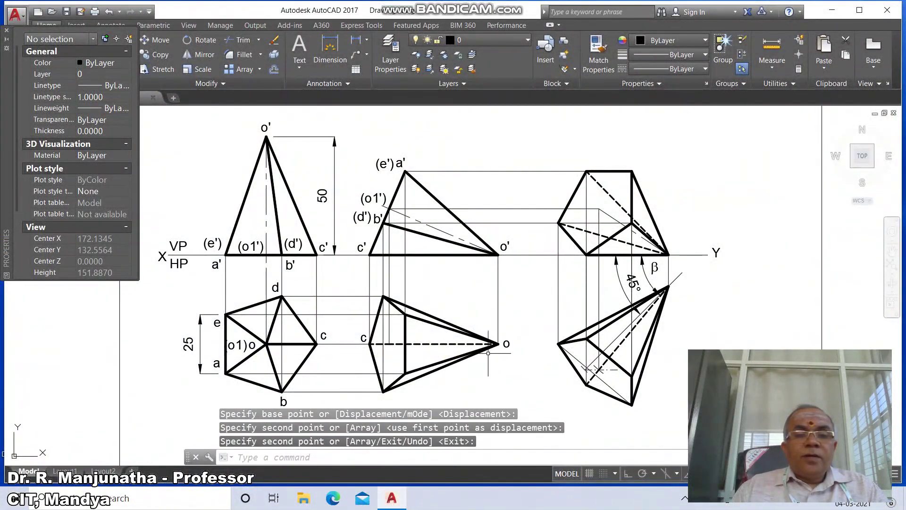
pyautogui.press('Return')
# - Copy the a label to the lower end of the vertical base edge in the second top view
pyautogui.press('Return')
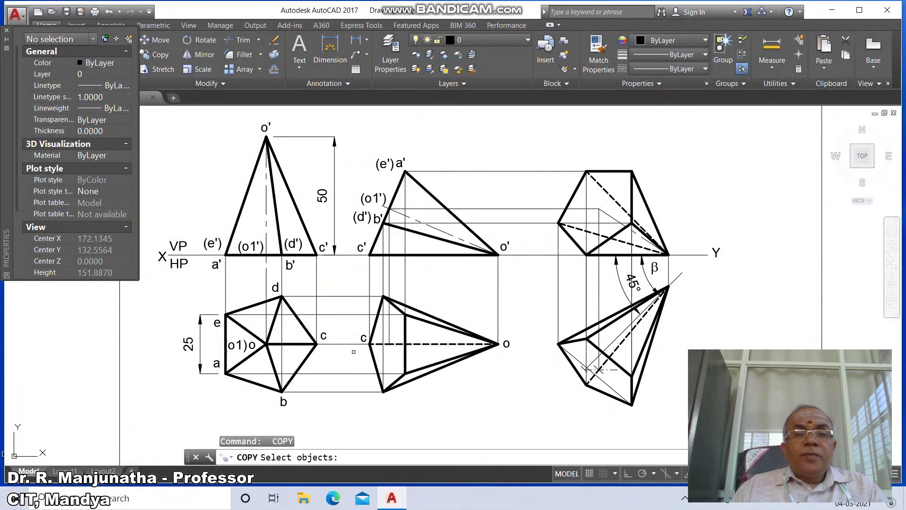
pyautogui.click(216, 364)
pyautogui.press('Return')
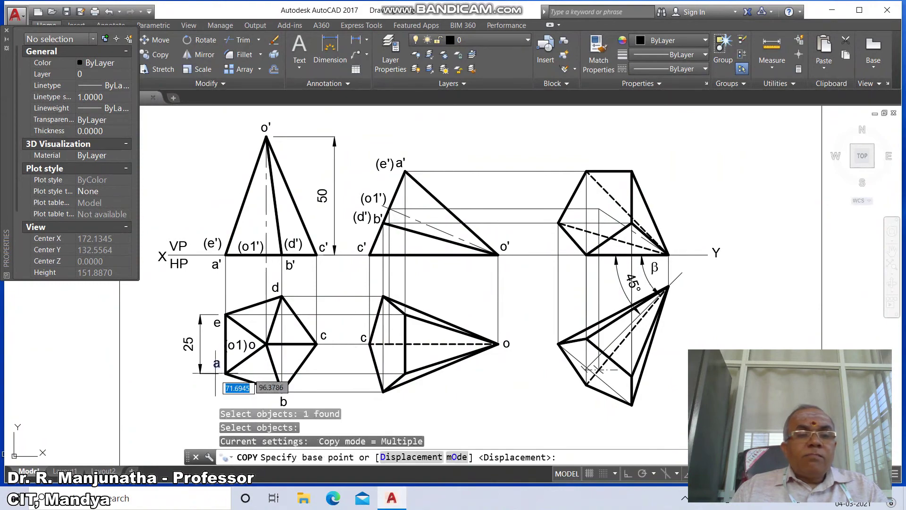
pyautogui.click(218, 374)
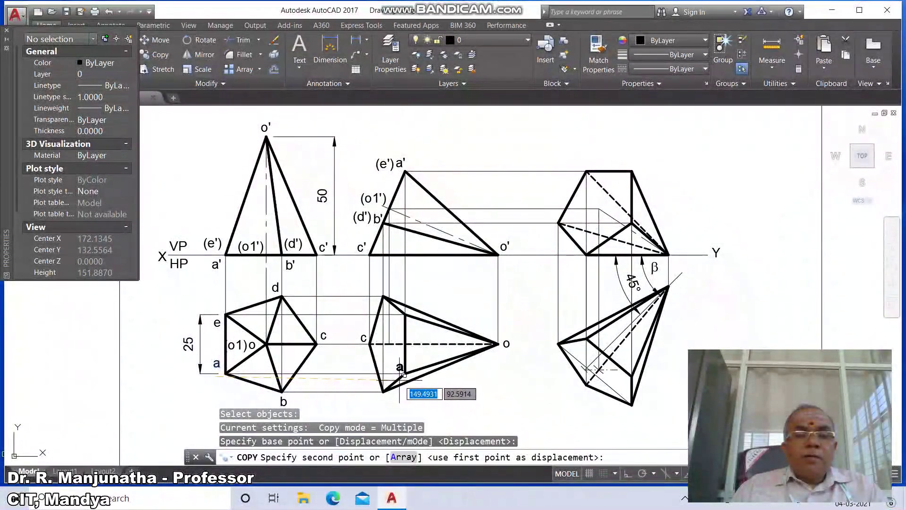
pyautogui.click(401, 375)
pyautogui.press('Return')
# - Copy the e label to the upper end of the vertical base edge in the second top view
pyautogui.press('Return')
pyautogui.click(219, 324)
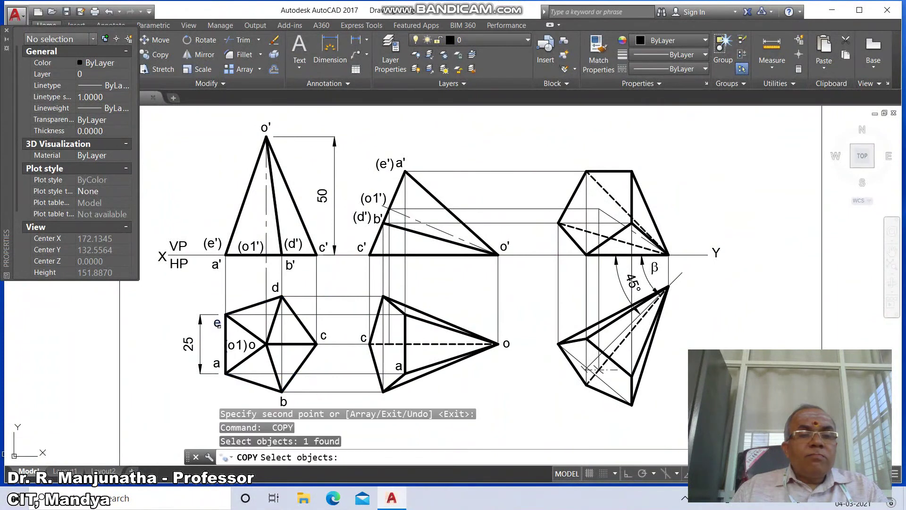
pyautogui.press('Return')
pyautogui.click(233, 338)
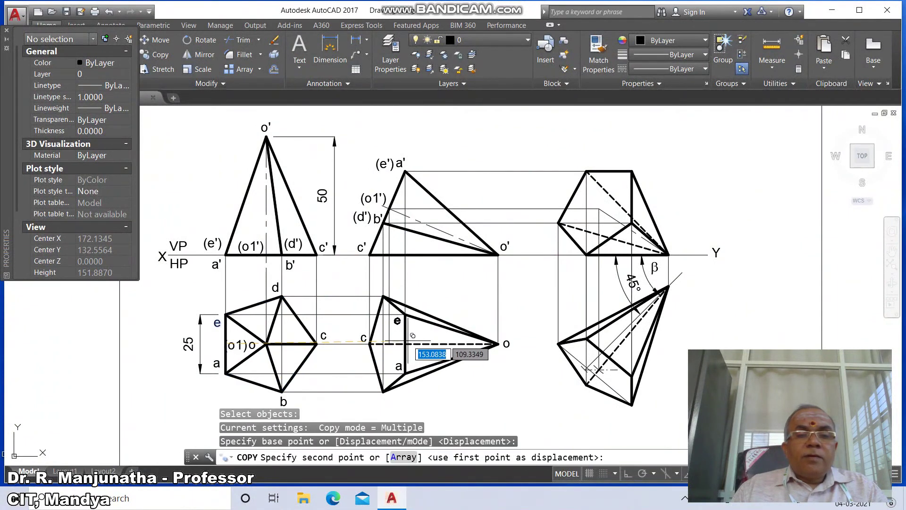
pyautogui.click(413, 335)
pyautogui.press('Return')
# - Copy the d label from the first top view to the uppermost corner of the second top view
pyautogui.press('Return')
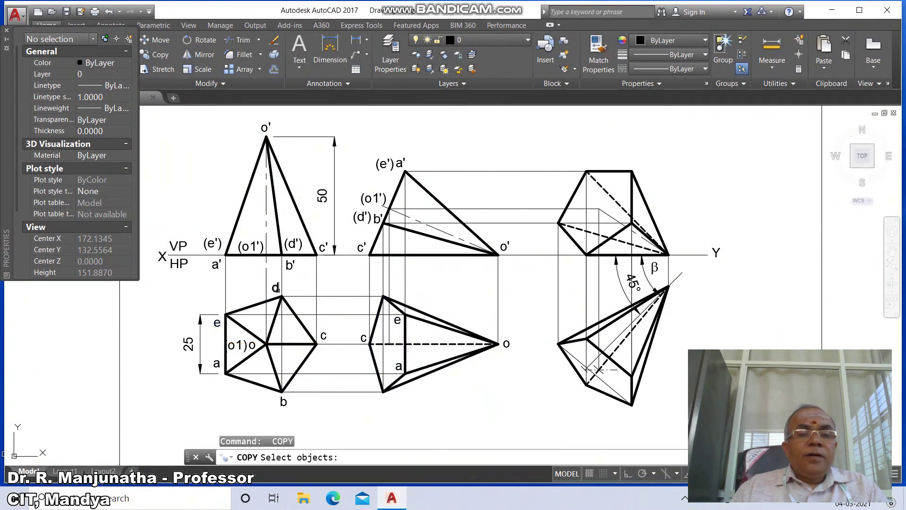
pyautogui.click(277, 288)
pyautogui.press('Return')
pyautogui.click(288, 313)
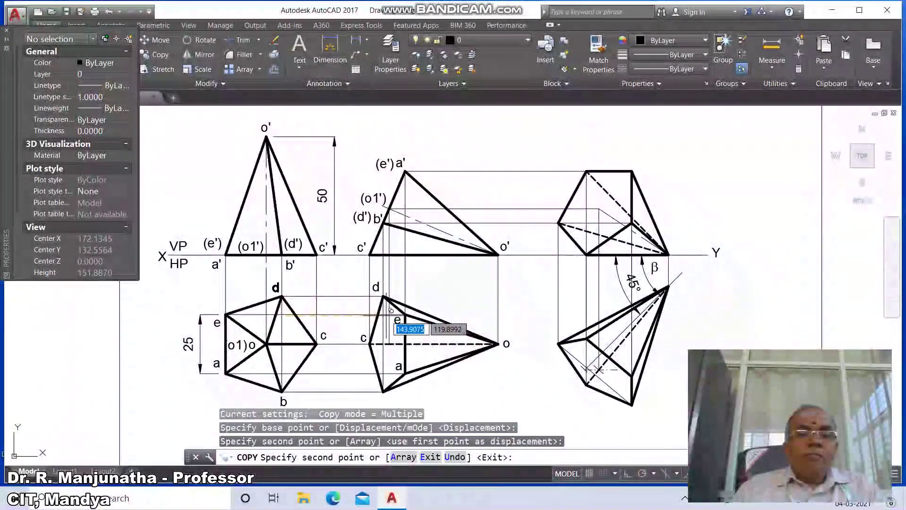
pyautogui.click(391, 310)
pyautogui.press('Return')
# - Copy the b label from the first top view to just below the lowest corner of the second top view
pyautogui.press('Return')
pyautogui.press('Return')
pyautogui.click(231, 355)
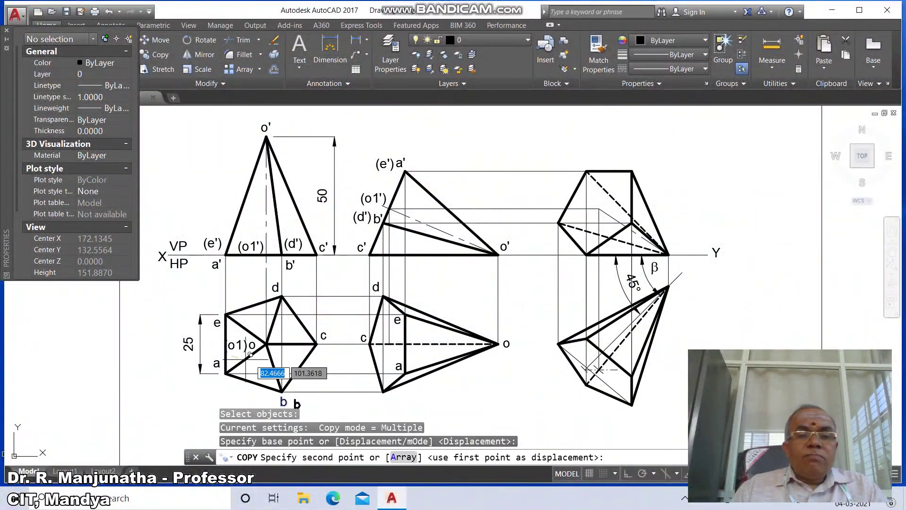
pyautogui.click(414, 358)
pyautogui.press('Return')
# - Add the single-line text o1 just below the axis near the base of the second top view, keeping the default height and rotation
pyautogui.press('Return')
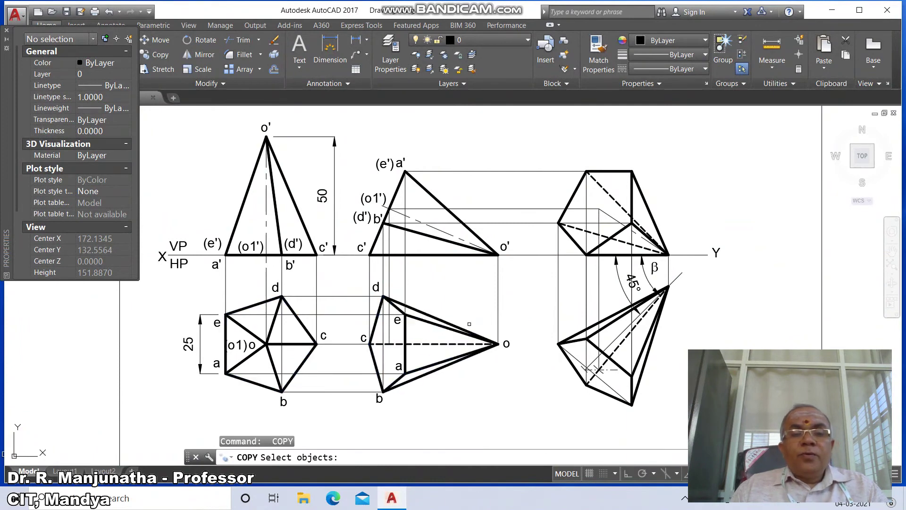
pyautogui.press('Escape')
pyautogui.write('dt')
pyautogui.press('Return')
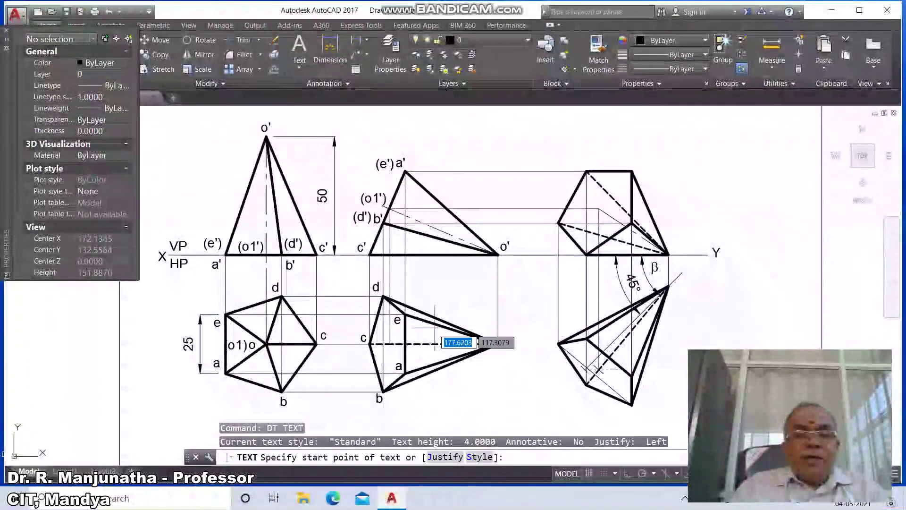
pyautogui.click(388, 355)
pyautogui.press('Return')
pyautogui.press('Return')
pyautogui.write('o1')
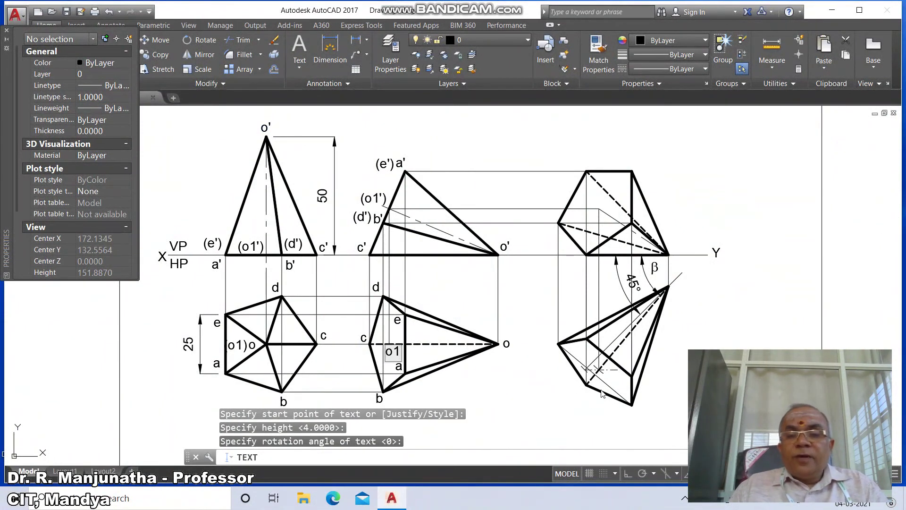
# - Place another o1 text beside the base centre in the final top view and finish the text command
pyautogui.click(605, 383)
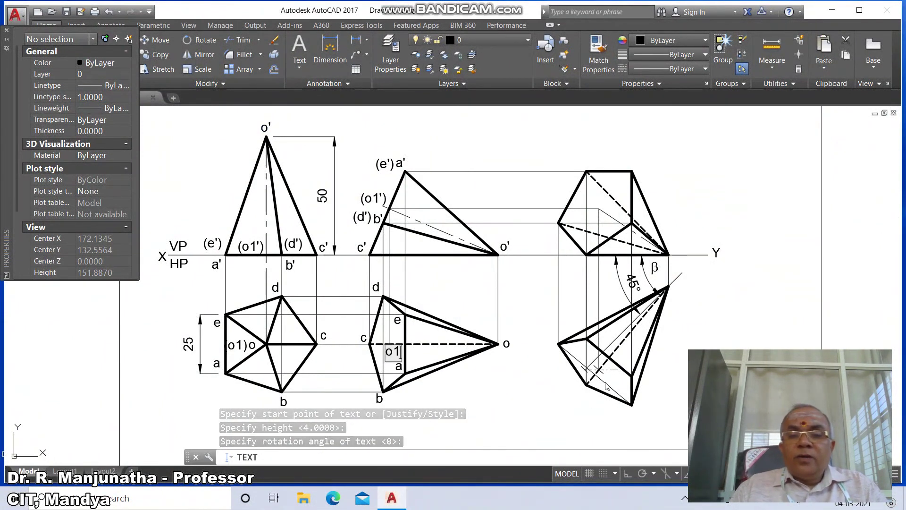
pyautogui.write('o1')
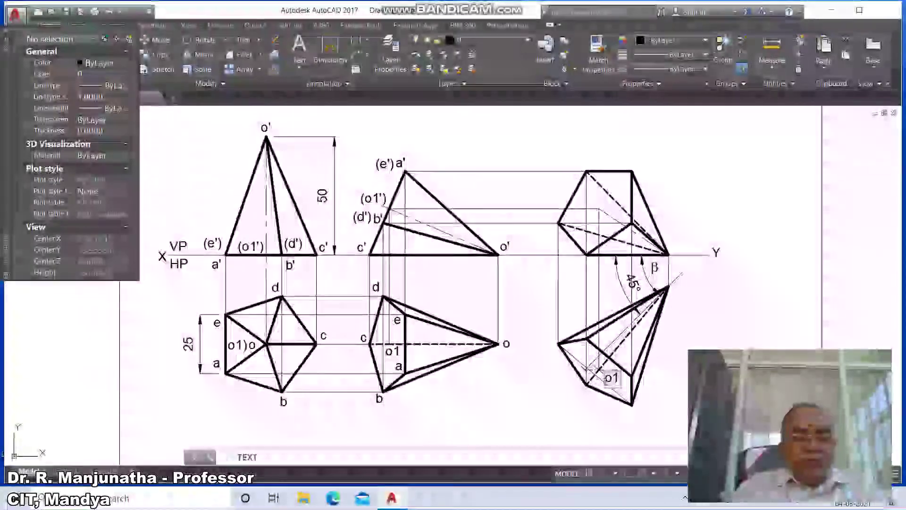
pyautogui.press('Return')
pyautogui.press('Return')
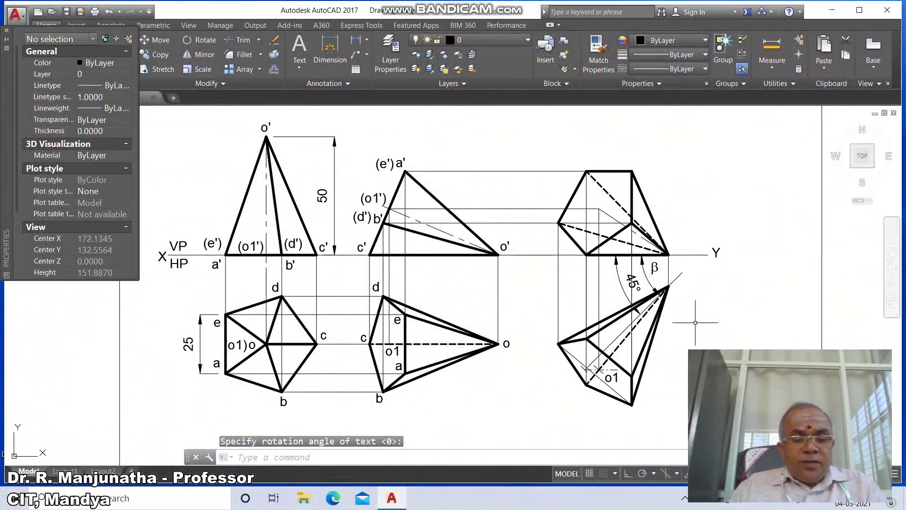
# - Copy the o label from the second top view to the right of the final top view's apex
pyautogui.write('cp')
pyautogui.press('Return')
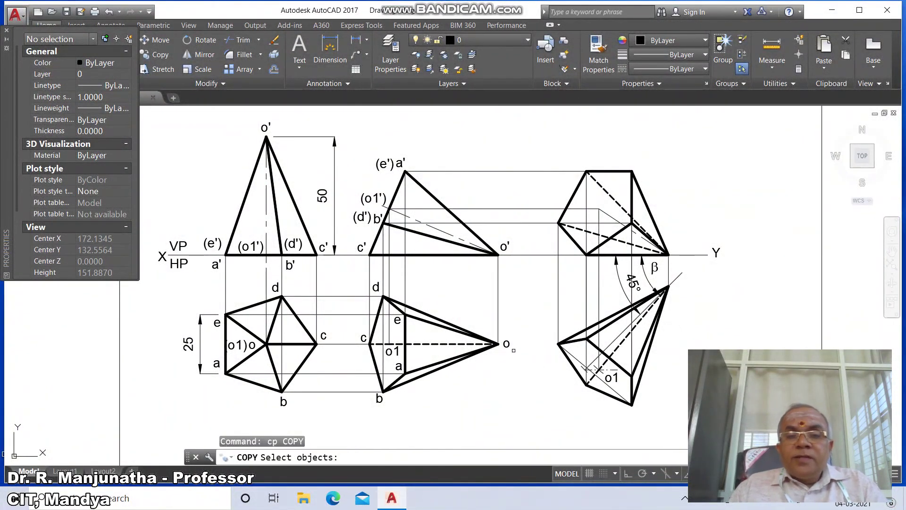
pyautogui.click(514, 350)
pyautogui.press('Return')
pyautogui.click(515, 366)
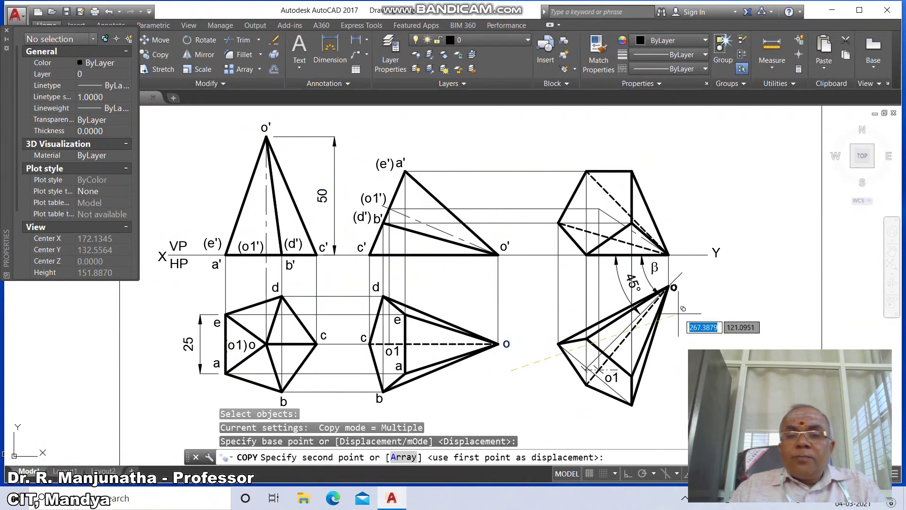
pyautogui.click(682, 311)
pyautogui.press('Return')
# - Copy the a label from the second top view to the final top view, left of the right-hand base corner beside o1
pyautogui.press('Return')
pyautogui.click(401, 367)
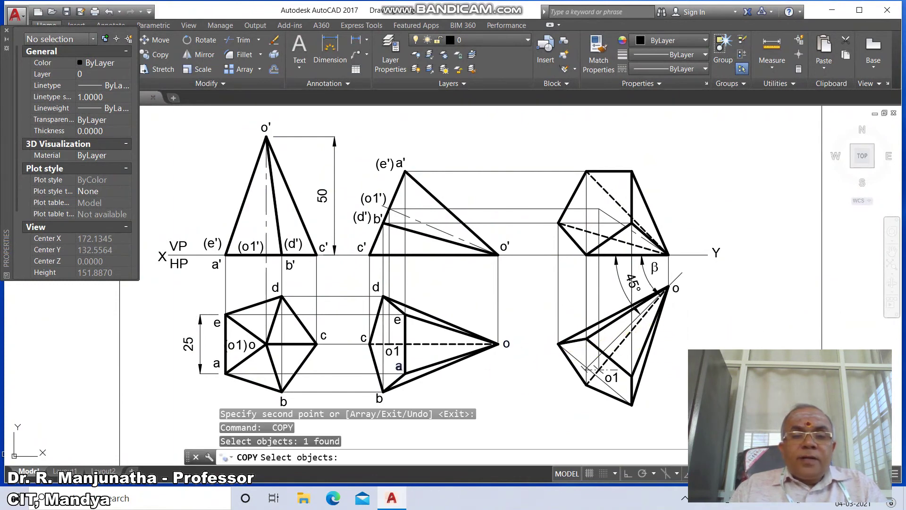
pyautogui.press('Return')
pyautogui.click(400, 379)
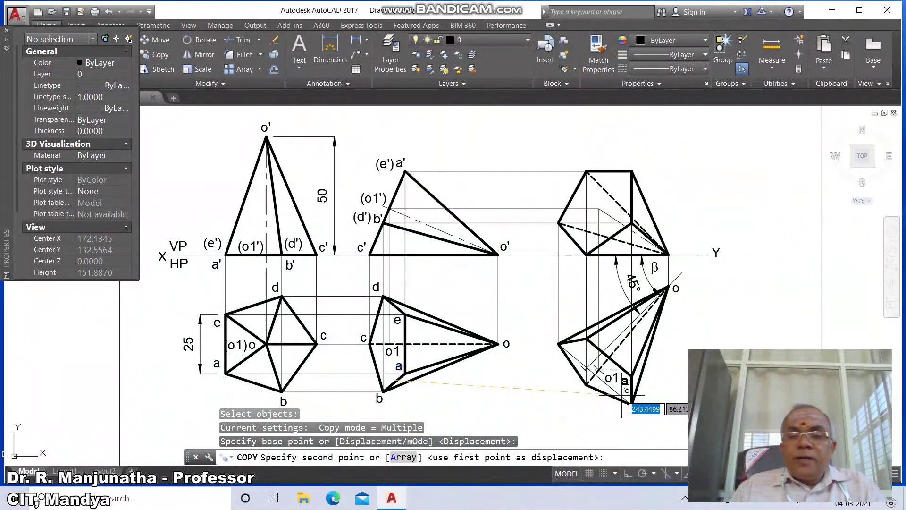
pyautogui.click(625, 393)
pyautogui.press('Return')
# - Copy the e label from the second top view to just below the upper inner base corner of the final top view
pyautogui.press('Return')
pyautogui.click(396, 323)
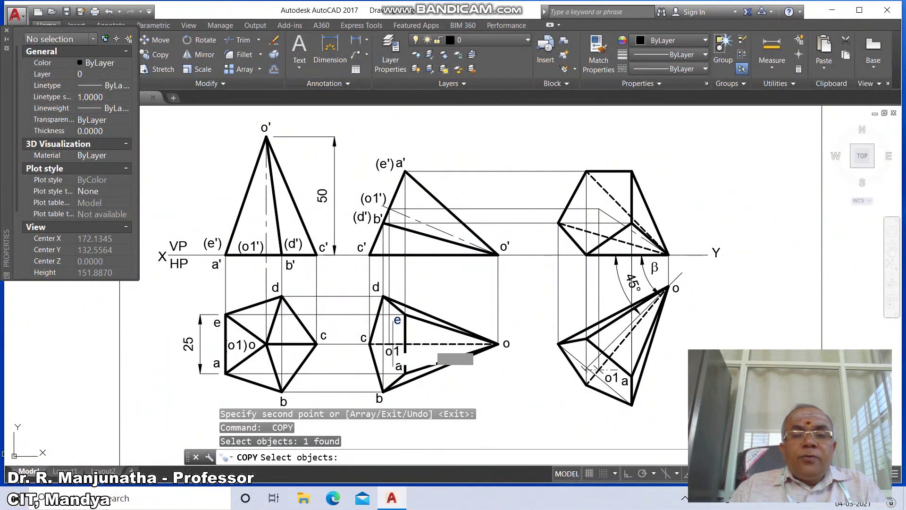
pyautogui.press('Return')
pyautogui.click(402, 348)
pyautogui.click(589, 373)
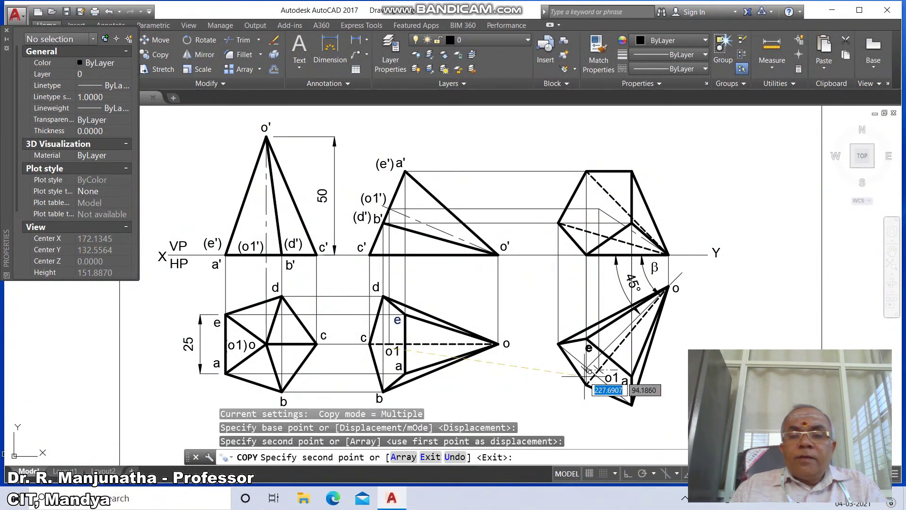
pyautogui.press('Return')
# - Copy the b label from the second top view to below the lowest corner of the final top view
pyautogui.press('Return')
pyautogui.click(386, 398)
pyautogui.press('Return')
pyautogui.click(334, 368)
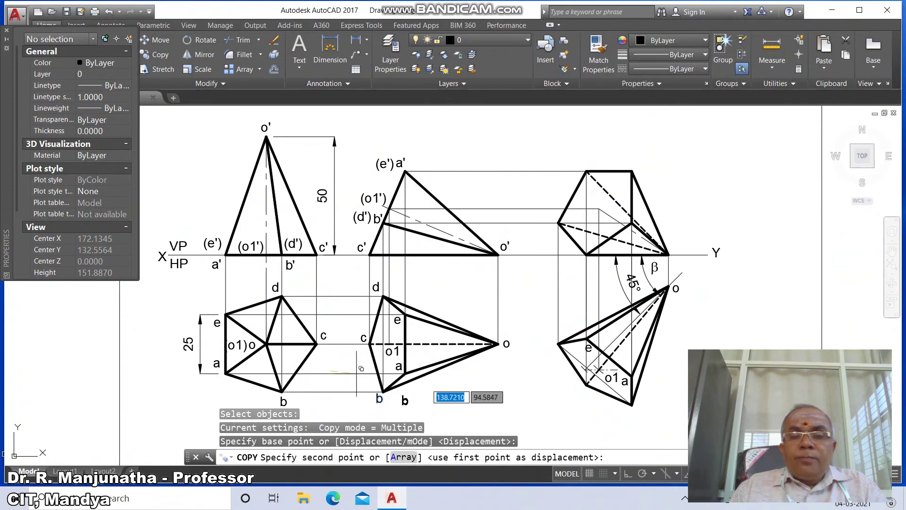
pyautogui.click(586, 385)
pyautogui.press('Return')
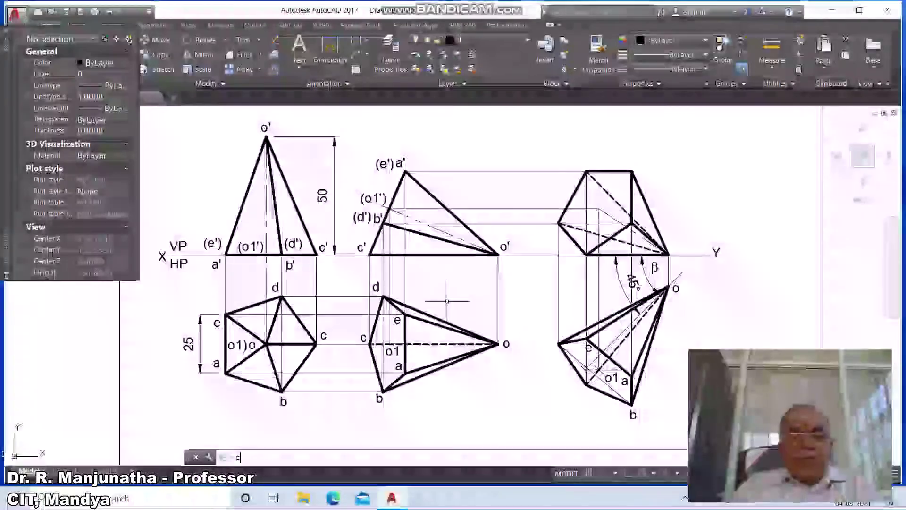
# - Copy the c label from the second top view to below the lower inner base corner of the final top view
pyautogui.write('co')
pyautogui.press('Return')
pyautogui.click(365, 338)
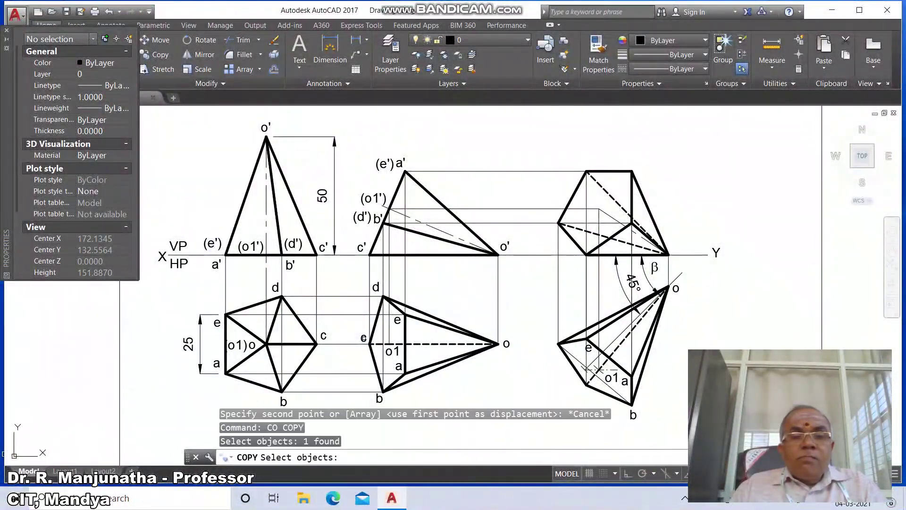
pyautogui.press('Return')
pyautogui.click(360, 352)
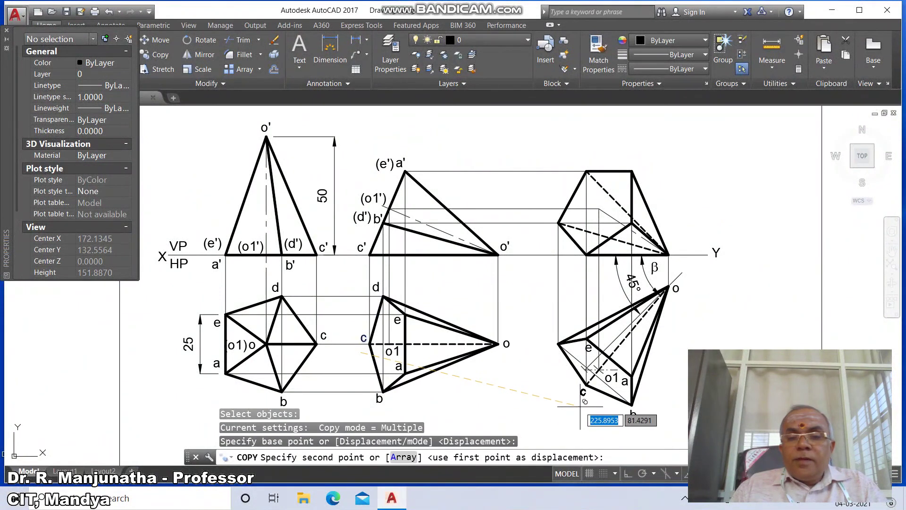
pyautogui.click(579, 405)
pyautogui.press('Return')
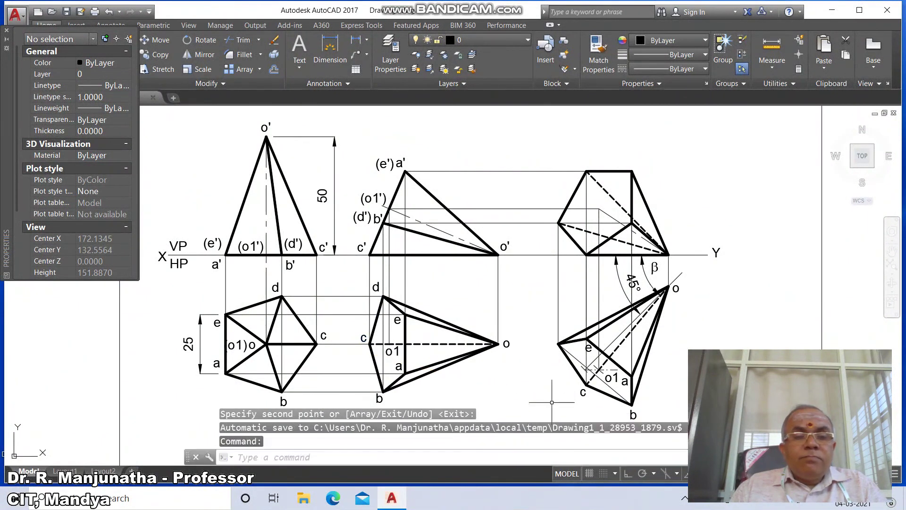
# - Copy the d label from the second top view to just left of the leftmost base corner of the final top view
pyautogui.press('Return')
pyautogui.click(403, 315)
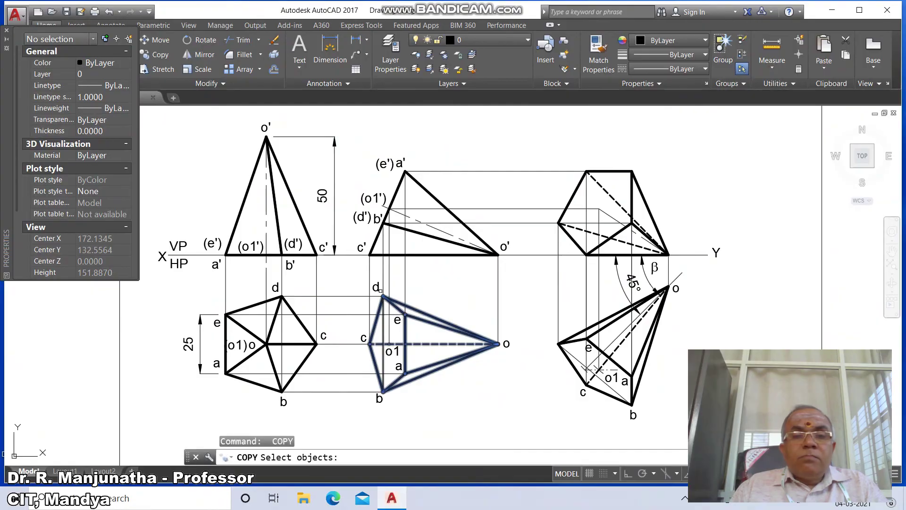
pyautogui.click(376, 287)
pyautogui.press('Return')
pyautogui.click(380, 298)
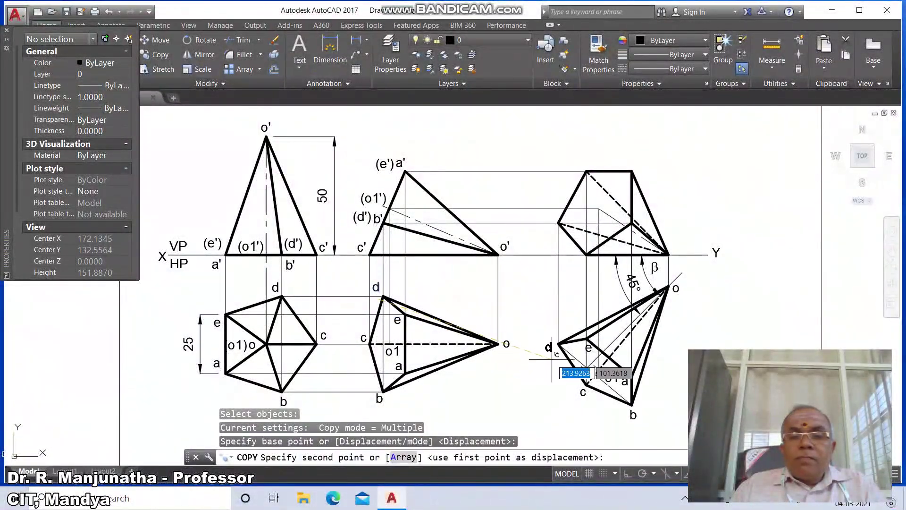
pyautogui.click(556, 357)
pyautogui.press('Return')
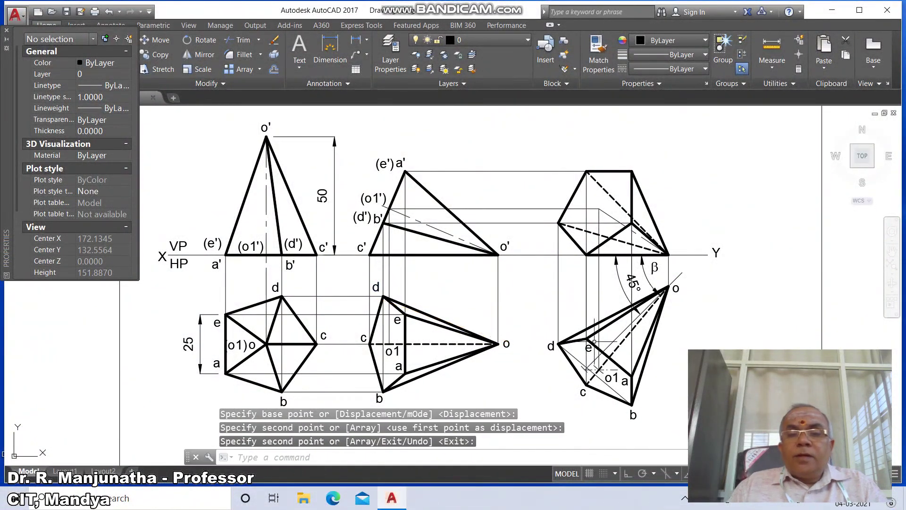
pyautogui.write('dr')
pyautogui.press('Return')
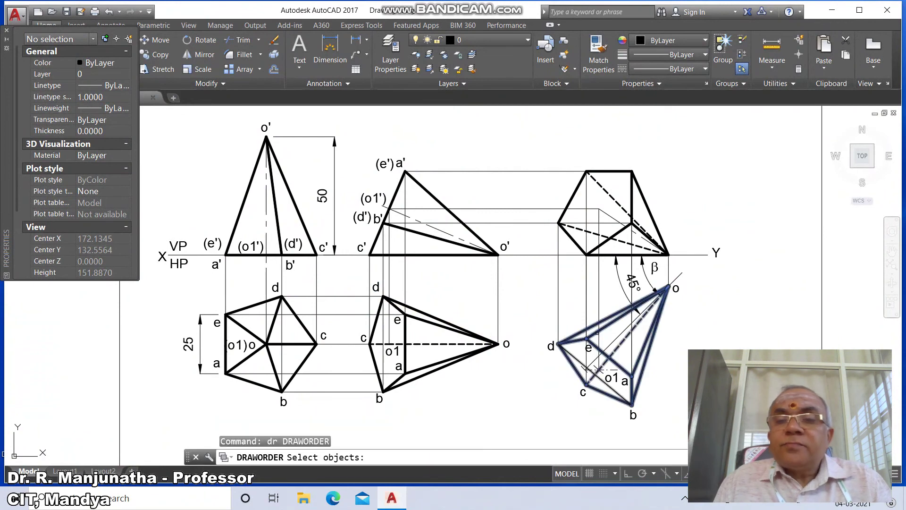
pyautogui.press('Escape')
pyautogui.press('Escape')
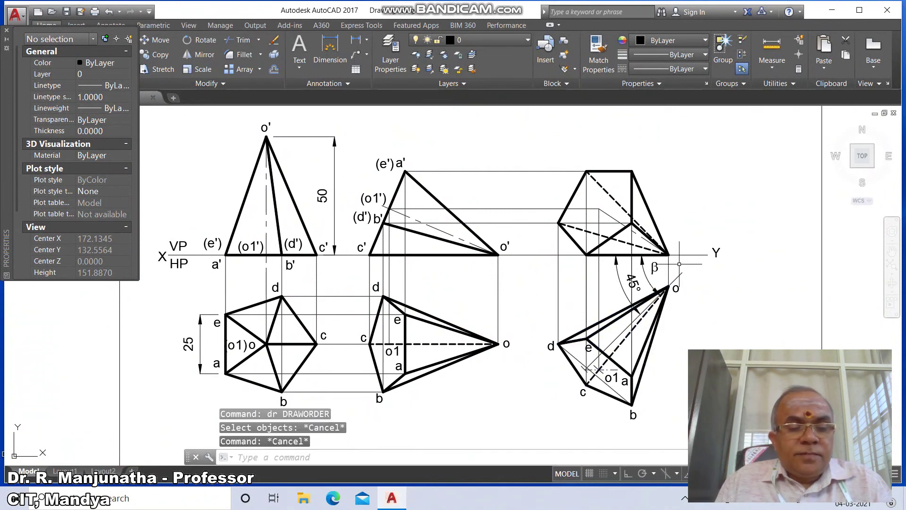
# - Label the final front view with 4 mm high, unrotated text: o', a', b', c', d', e' and o1' beside the corresponding points
pyautogui.write('dt')
pyautogui.press('Return')
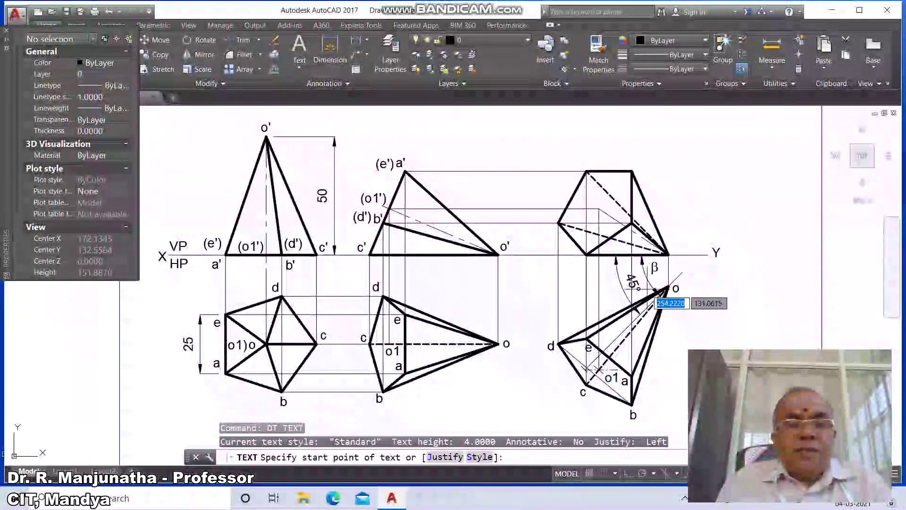
pyautogui.click(671, 255)
pyautogui.press('Return')
pyautogui.press('Return')
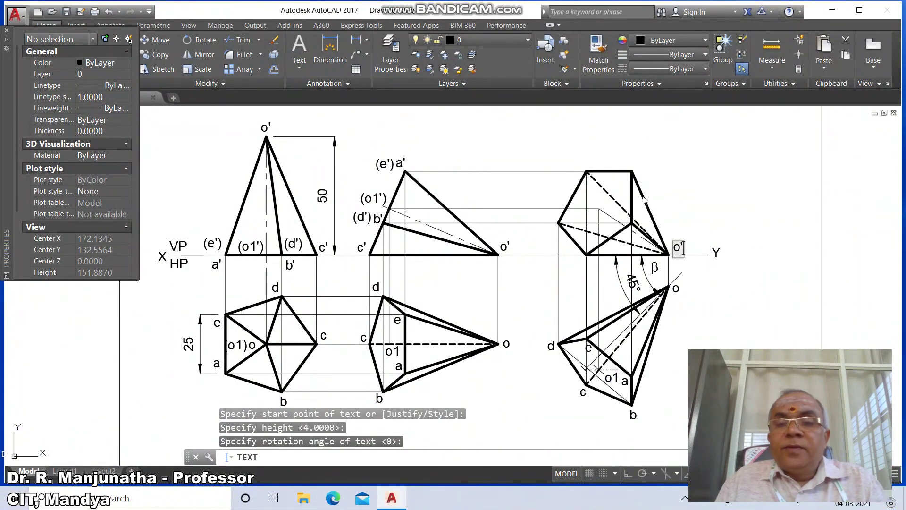
pyautogui.write("a'")
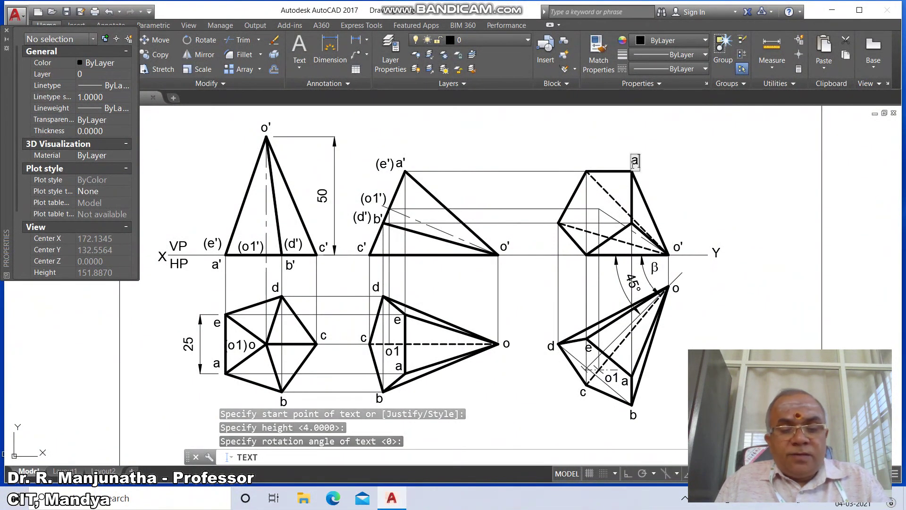
pyautogui.click(621, 220)
pyautogui.write('b')
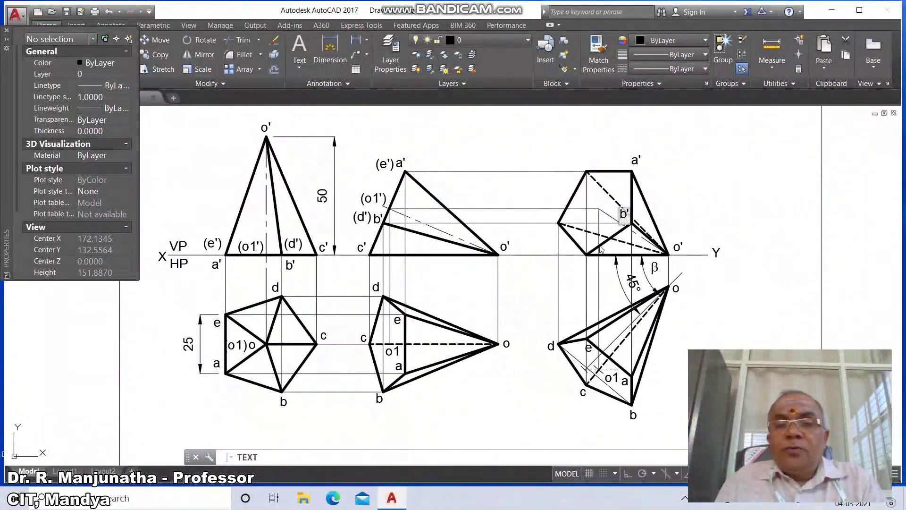
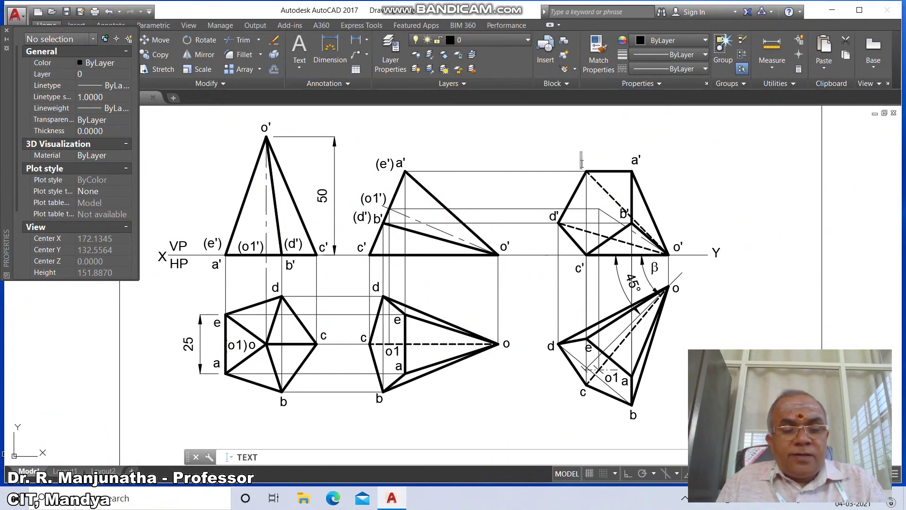
pyautogui.click(596, 203)
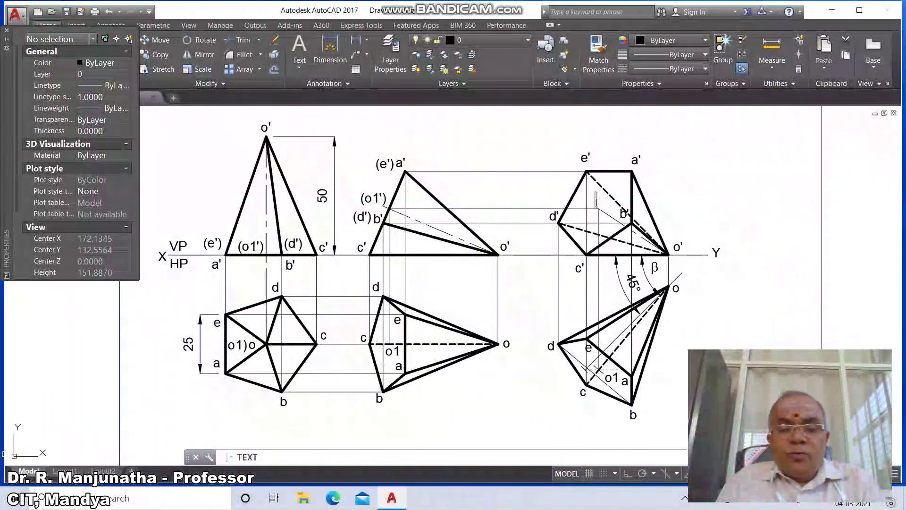
pyautogui.press('Escape')
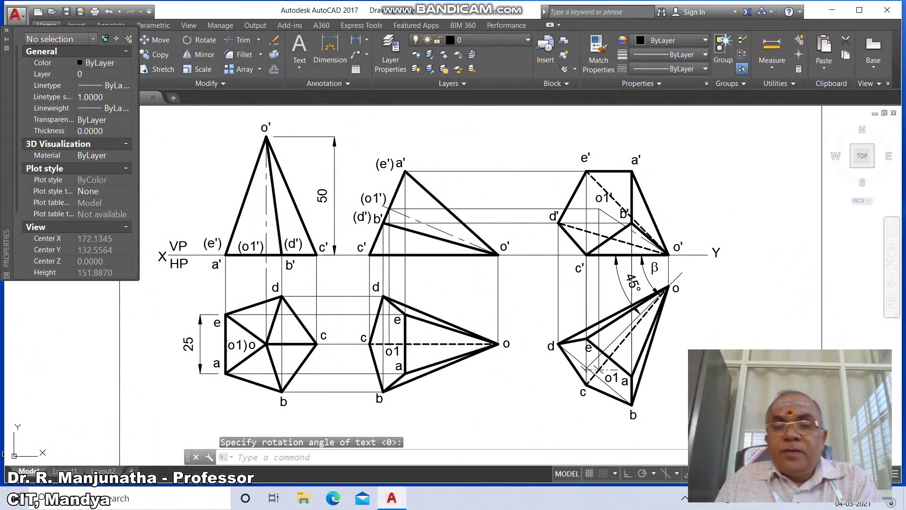
# - Move the o' label of the final front view slightly closer to the apex on the XY line
pyautogui.write('m')
pyautogui.press('Return')
pyautogui.click(677, 248)
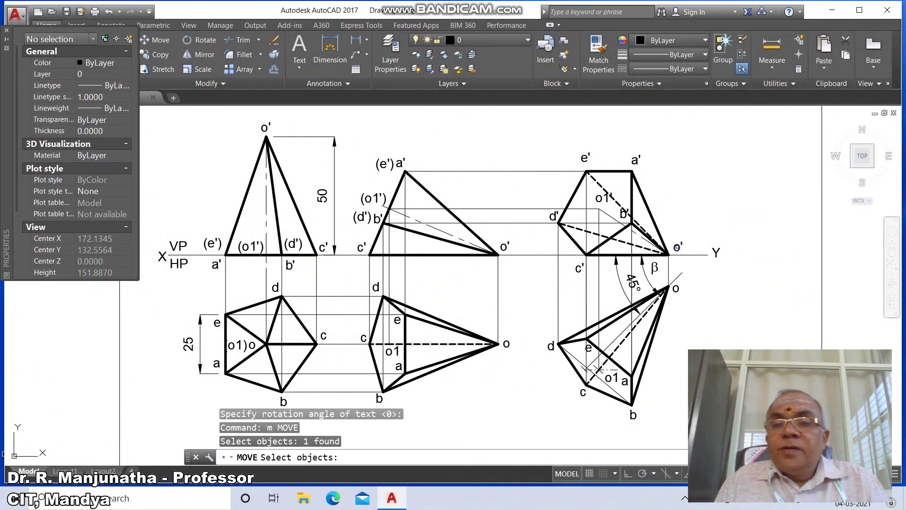
pyautogui.press('Return')
pyautogui.click(687, 225)
pyautogui.click(688, 212)
# - Move the b' label of the final front view slightly down and left, beside its inner base corner
pyautogui.press('Return')
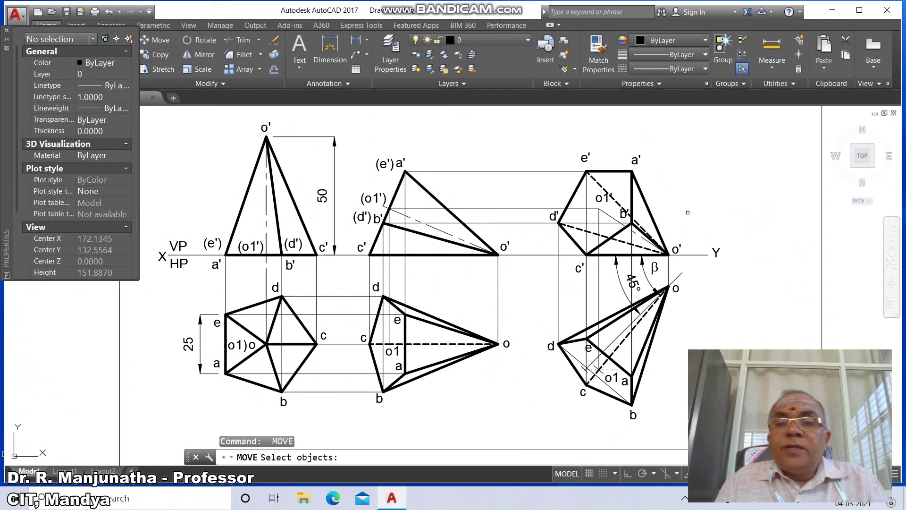
pyautogui.click(623, 216)
pyautogui.press('Return')
pyautogui.click(647, 226)
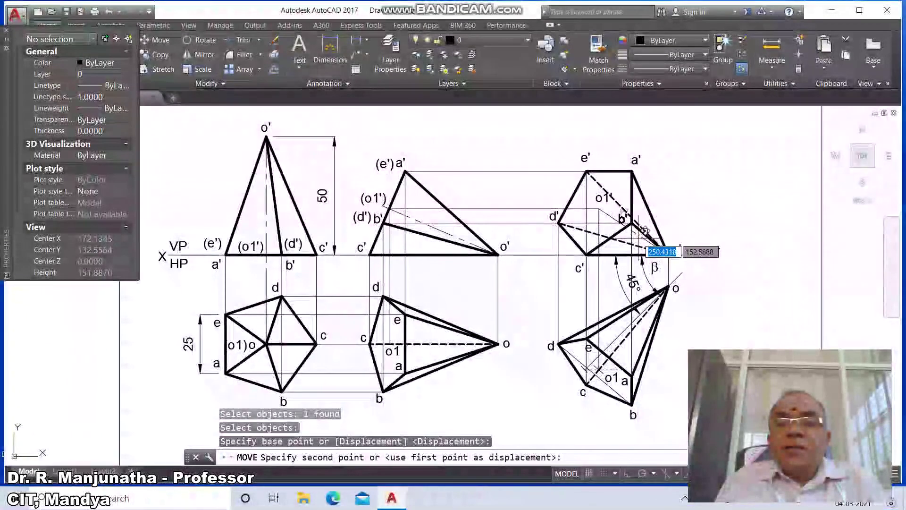
pyautogui.click(646, 233)
# - Move the a' label slightly left so it sits directly above the upper right corner of the final front view
pyautogui.press('Return')
pyautogui.click(635, 161)
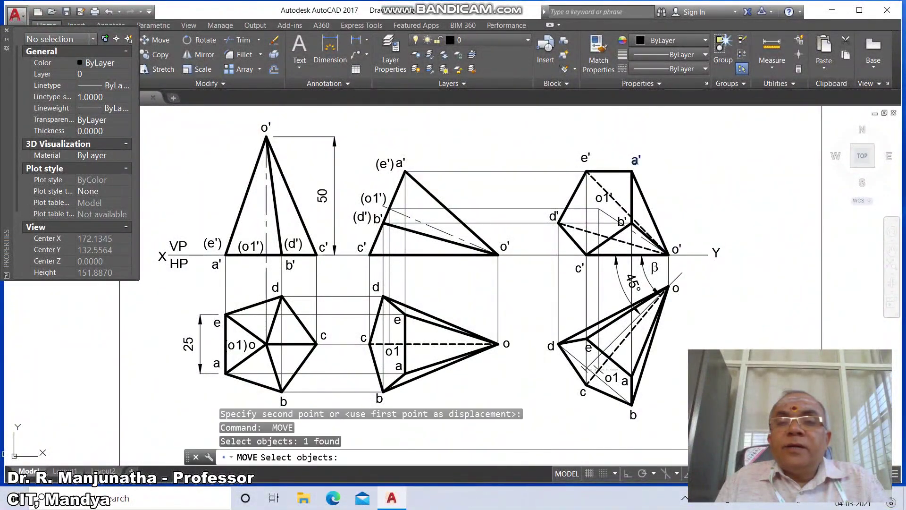
pyautogui.press('Return')
pyautogui.click(656, 180)
pyautogui.click(653, 180)
# - Move the e' label slightly down, closer to the upper left corner of the final front view
pyautogui.press('Return')
pyautogui.click(585, 158)
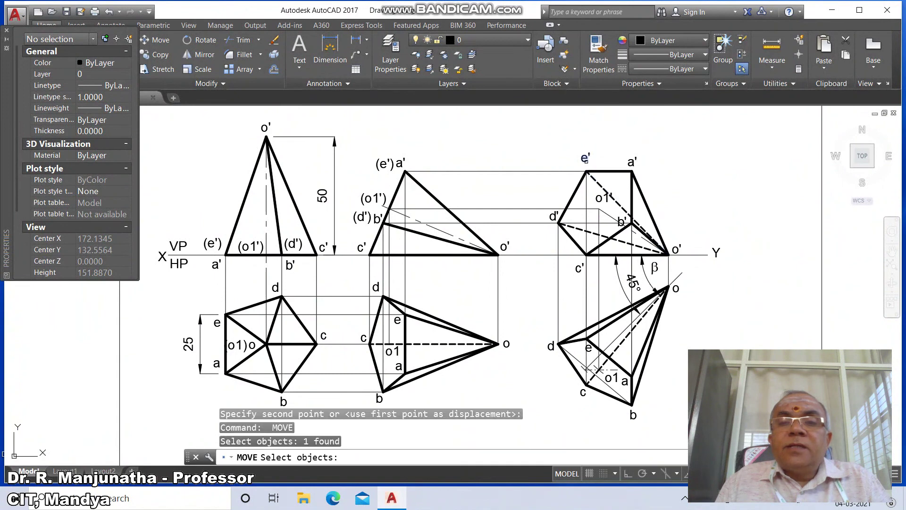
pyautogui.press('Return')
pyautogui.click(605, 165)
pyautogui.click(606, 169)
# - Move the d' label slightly left, clear of the leftmost corner of the final front view
pyautogui.press('Return')
pyautogui.click(553, 215)
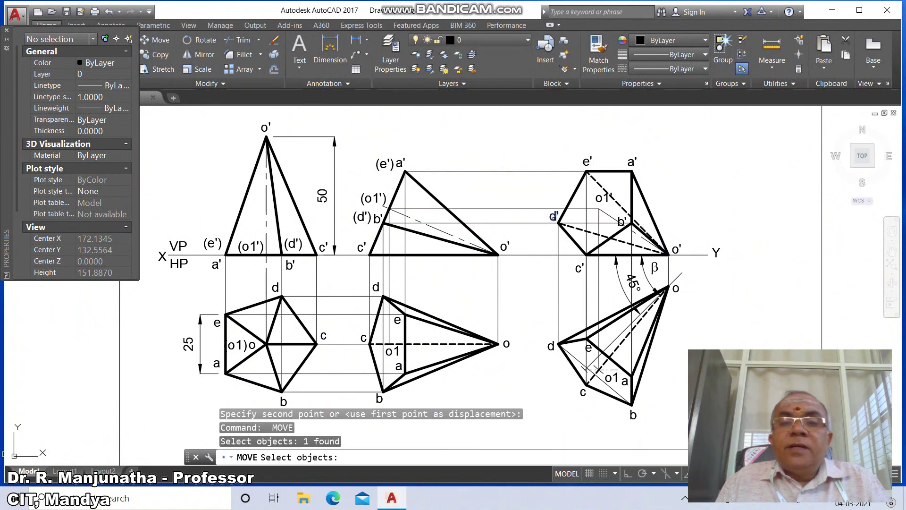
pyautogui.press('Return')
pyautogui.click(580, 228)
pyautogui.click(578, 229)
# - Move the c' label slightly up, closer to its base corner on the XY line in the final front view
pyautogui.press('Return')
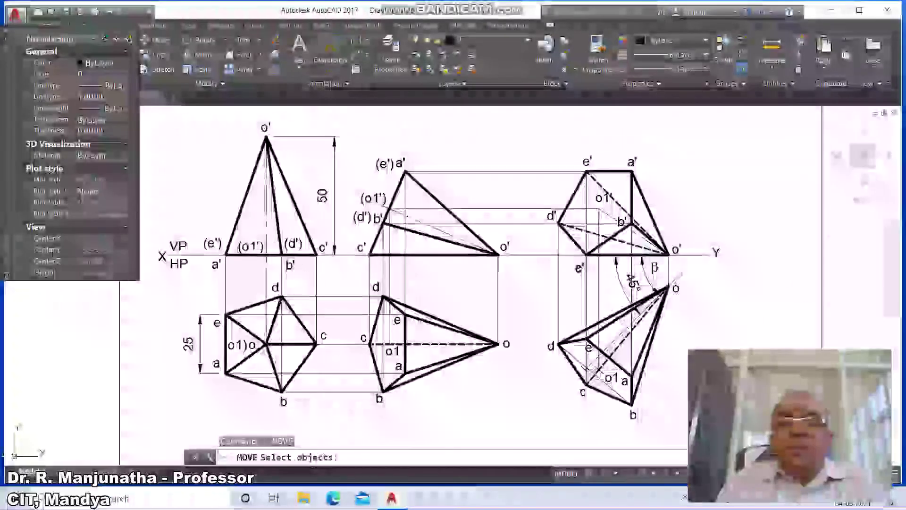
pyautogui.click(567, 273)
pyautogui.press('Return')
pyautogui.click(568, 274)
pyautogui.click(569, 270)
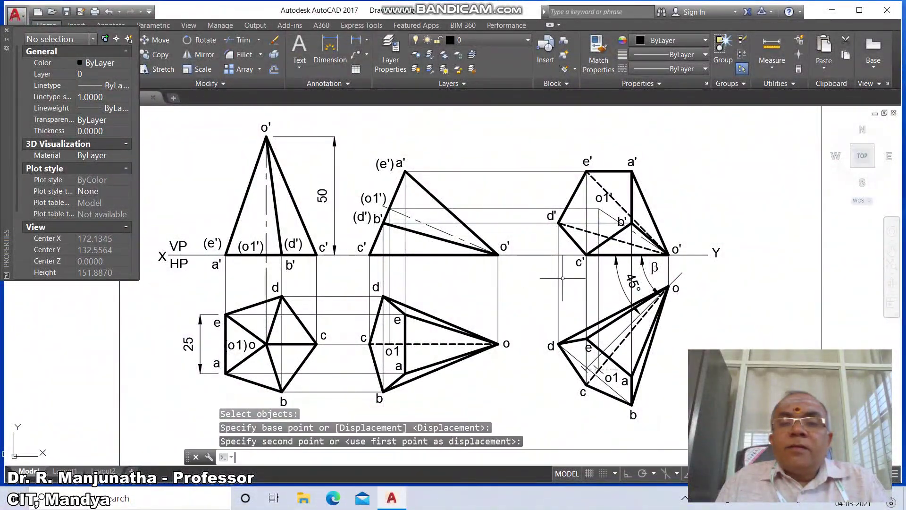
# - Move the o1' label slightly left and down, just above the base centre point of the final front view
pyautogui.press('Return')
pyautogui.click(600, 199)
pyautogui.press('Return')
pyautogui.click(607, 212)
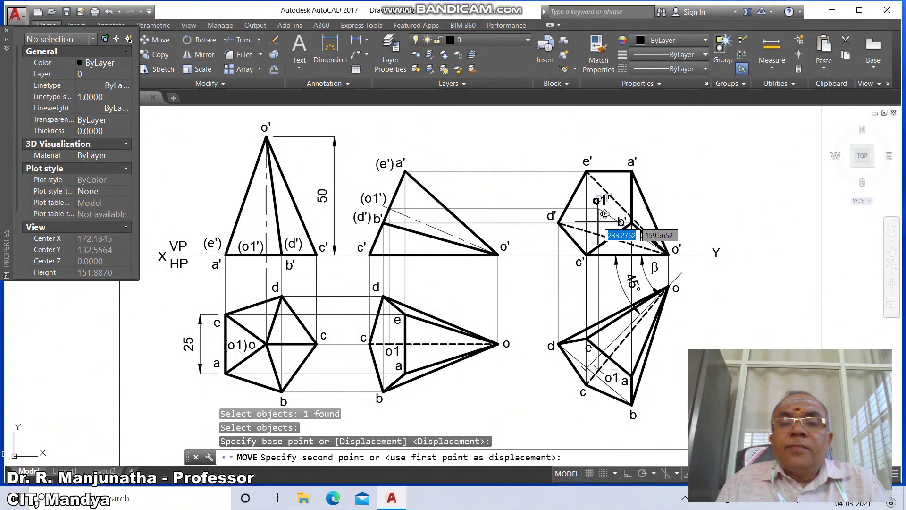
pyautogui.click(602, 214)
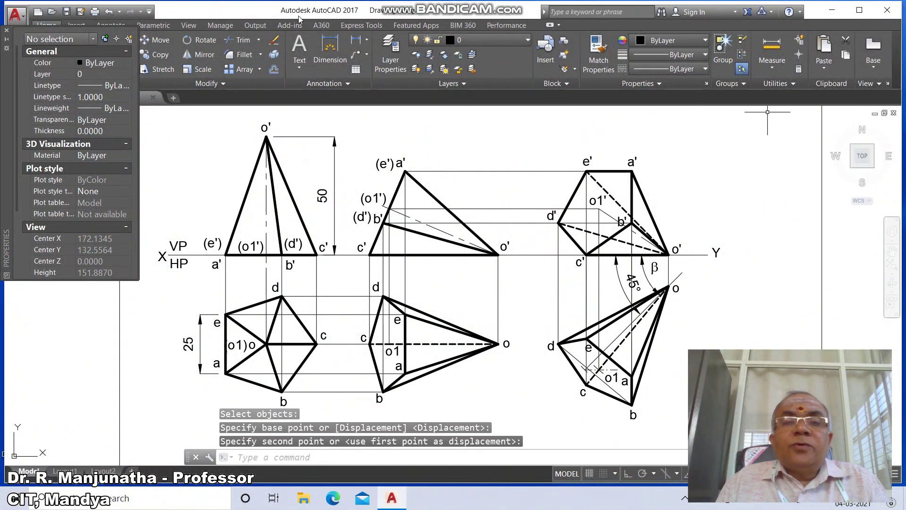
# - Close the Properties palette and restore the previous zoom to show the problem statement together with all the projections
pyautogui.click(7, 31)
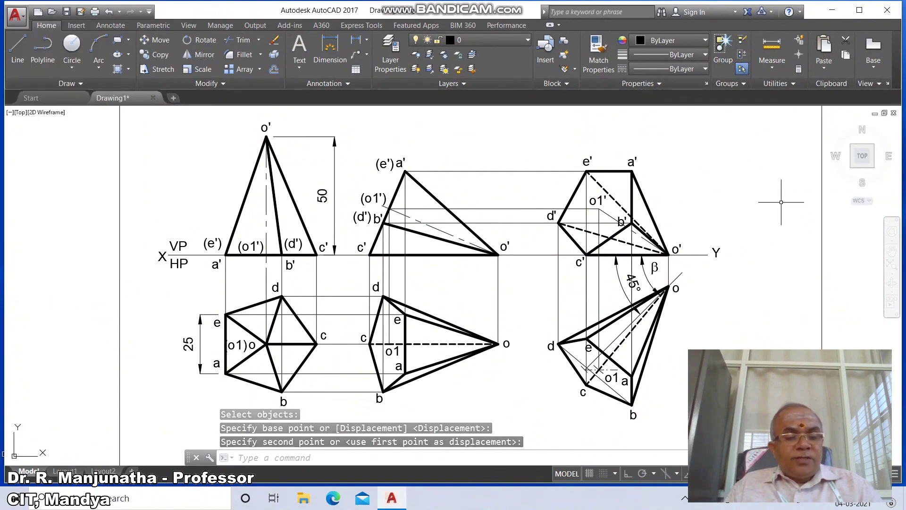
pyautogui.write('z')
pyautogui.press('Return')
pyautogui.scroll(-1, 768, 200)
pyautogui.write('p')
pyautogui.press('Return')
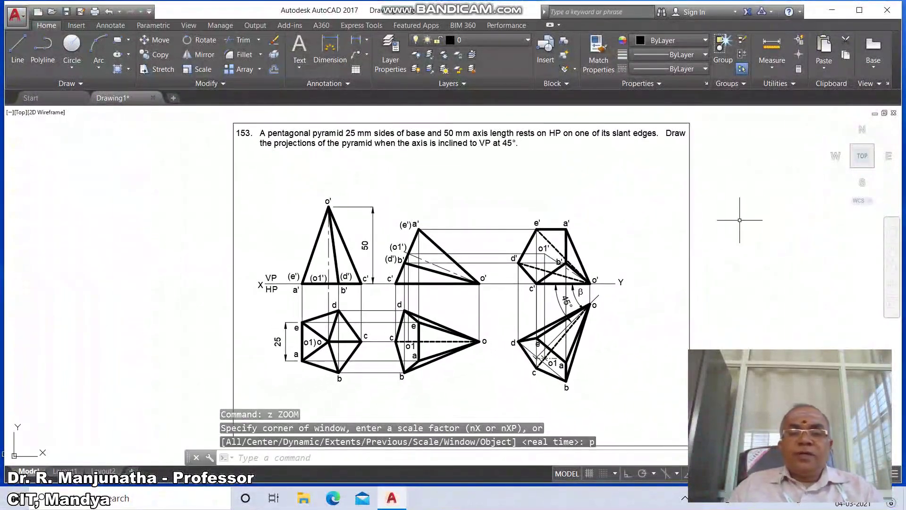
pyautogui.press('Escape')
pyautogui.press('Escape')
pyautogui.press('Escape')
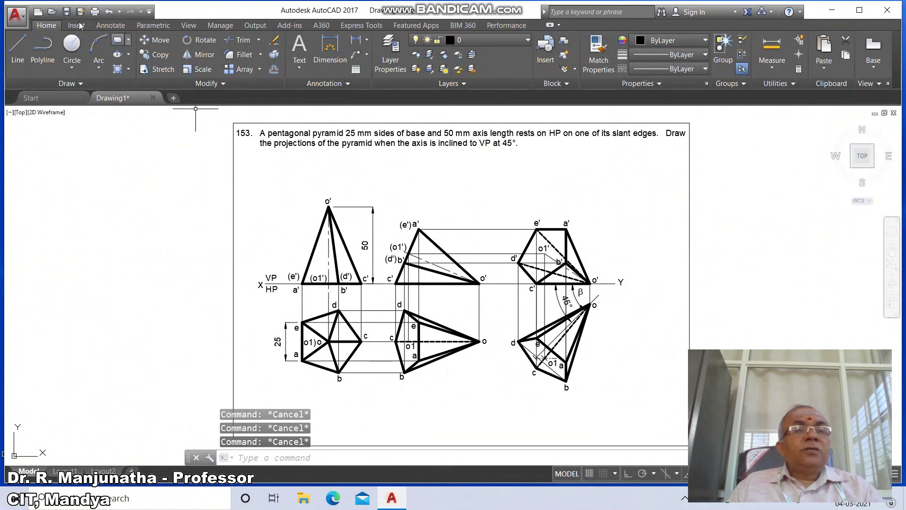
# - Save the drawing as P153 in the SOLIDS DRAWINGS folder of AUTOCAD CAED on drive E
pyautogui.click(68, 13)
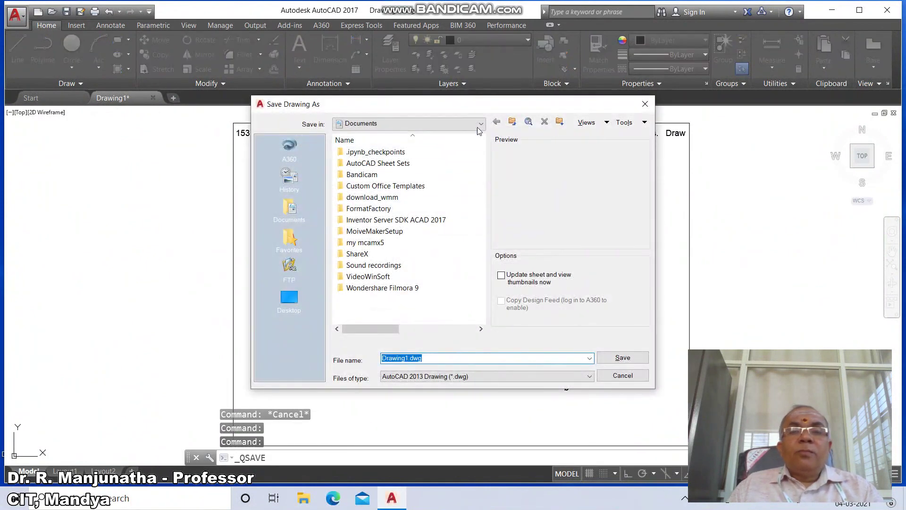
pyautogui.click(480, 122)
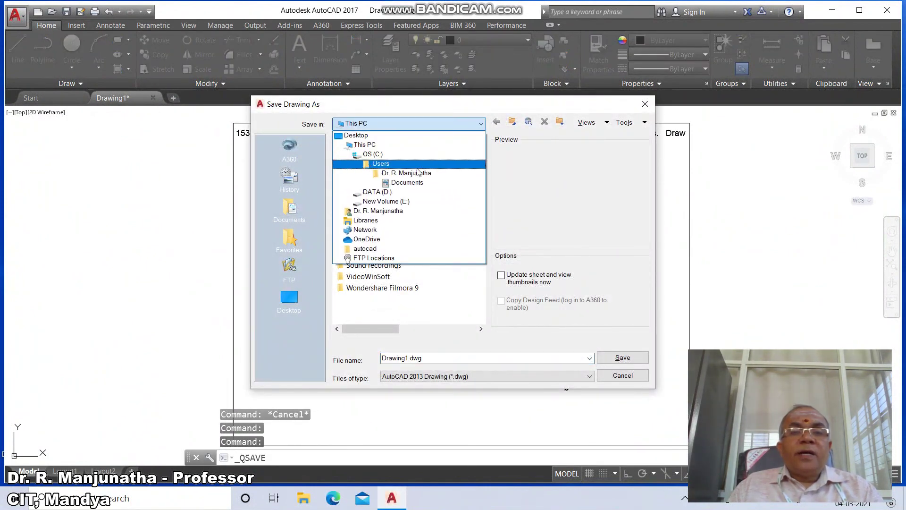
pyautogui.click(411, 201)
pyautogui.doubleClick(388, 165)
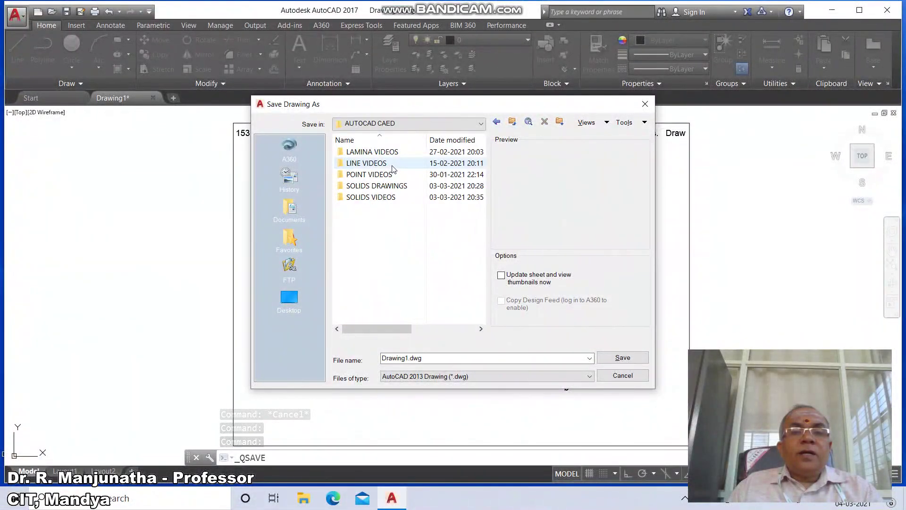
pyautogui.doubleClick(390, 186)
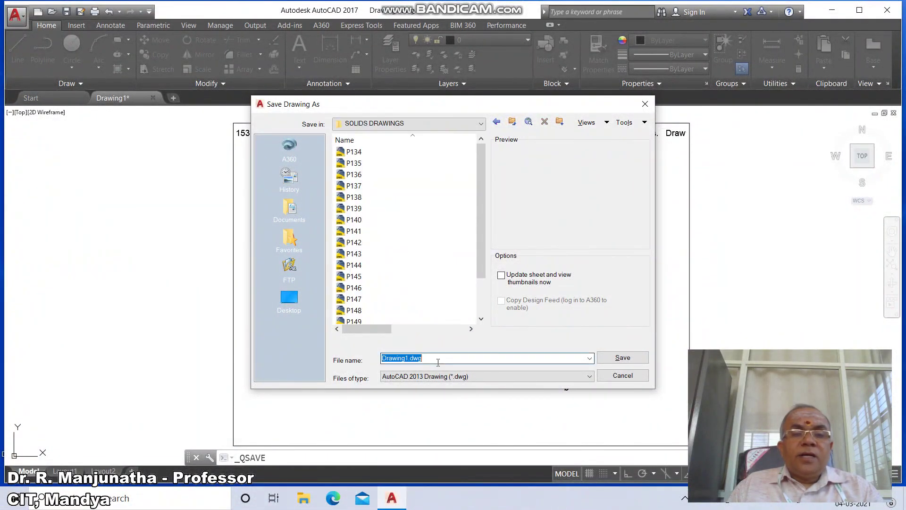
pyautogui.write('P153')
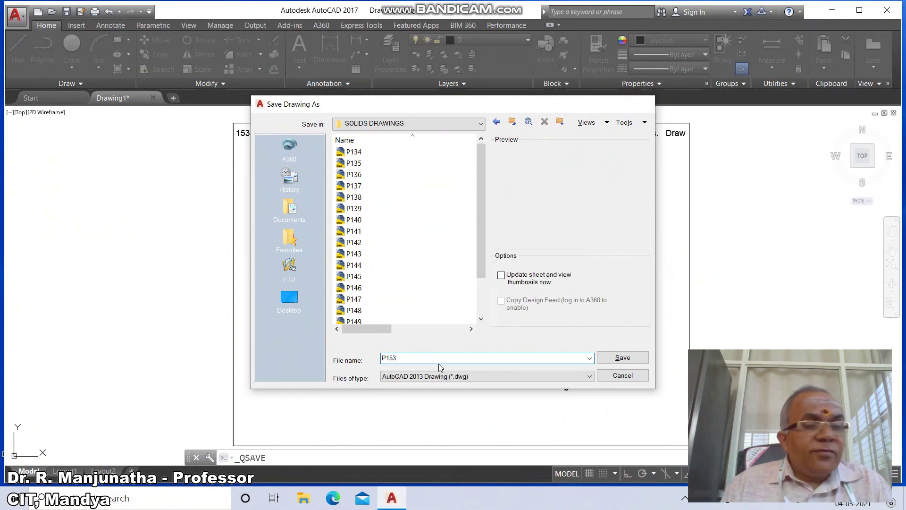
pyautogui.press('Return')
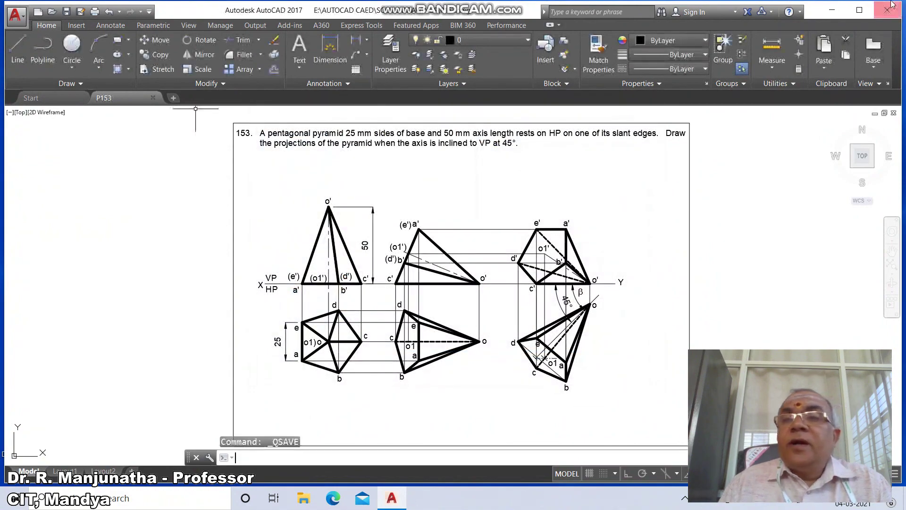